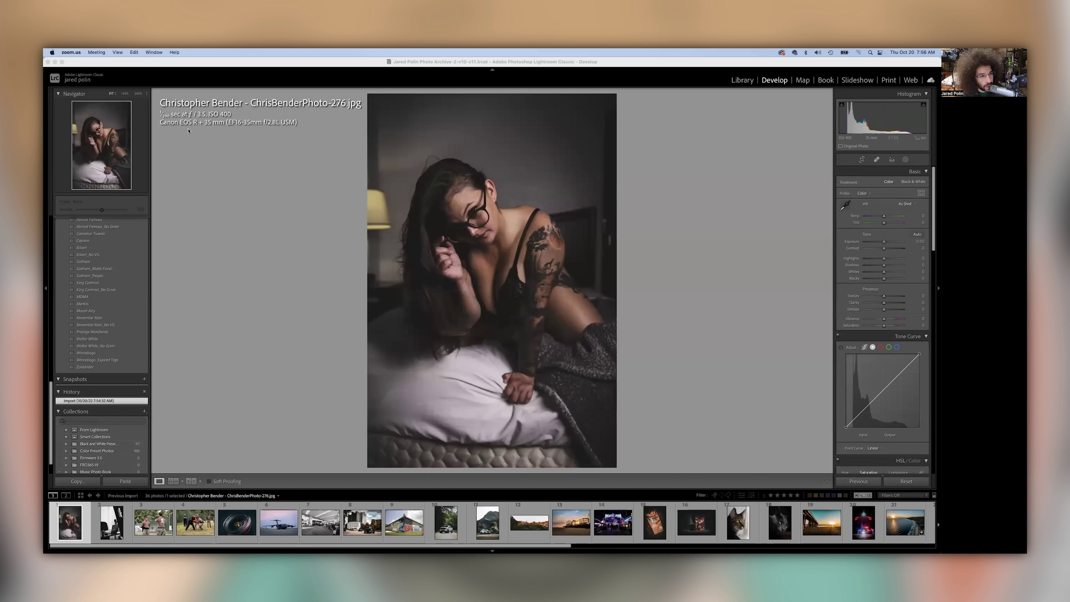
# Toggle ChrisBenderPhoto-276 between Fit and 100% to check focus on the model's face
pyautogui.click(437, 211)
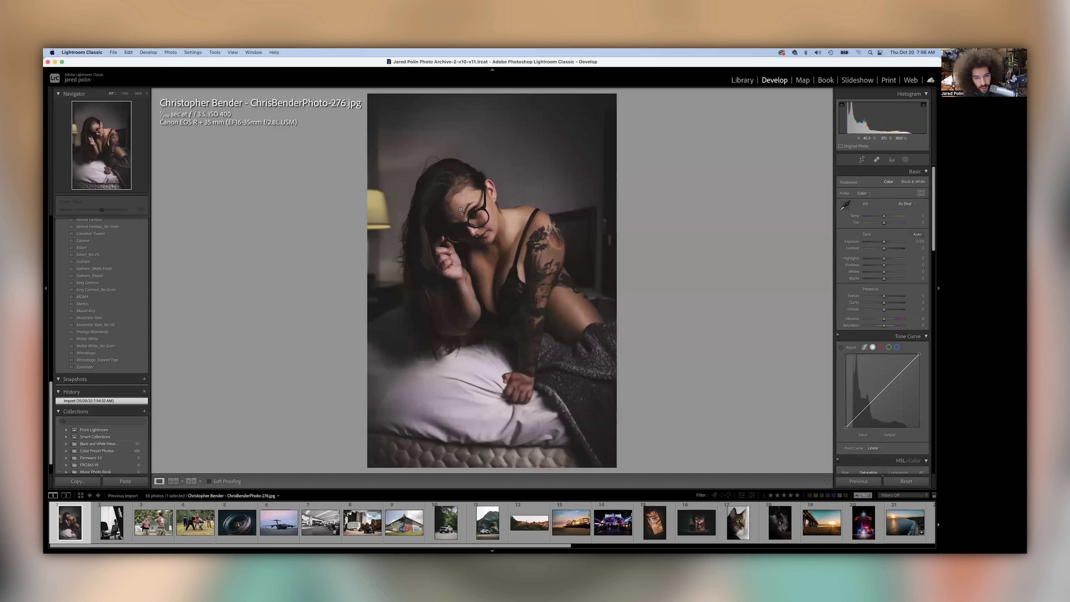
pyautogui.click(437, 211)
pyautogui.click(482, 184)
pyautogui.click(484, 186)
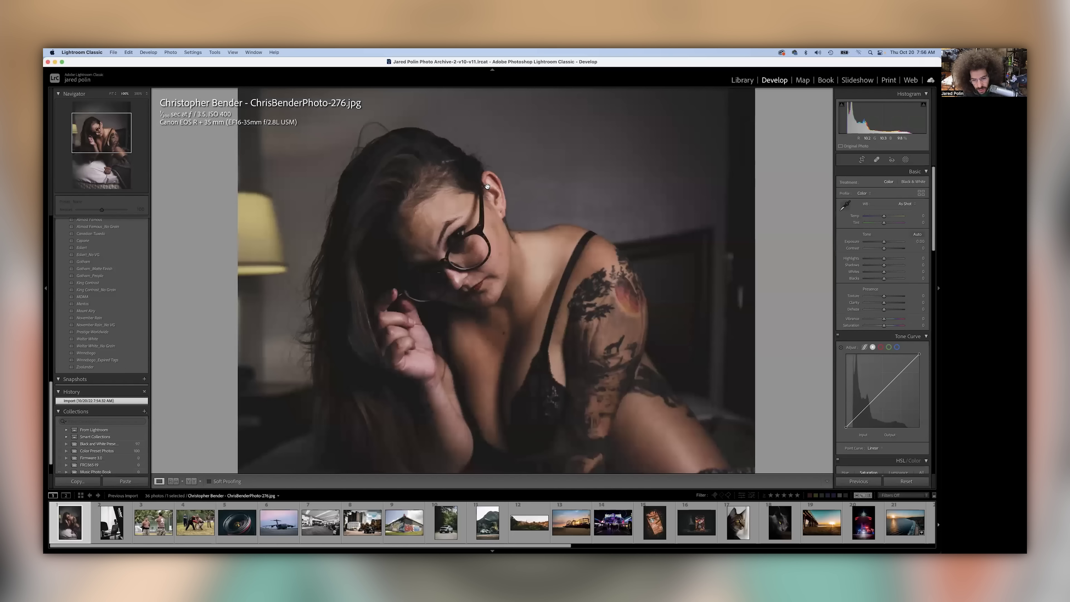
pyautogui.click(488, 187)
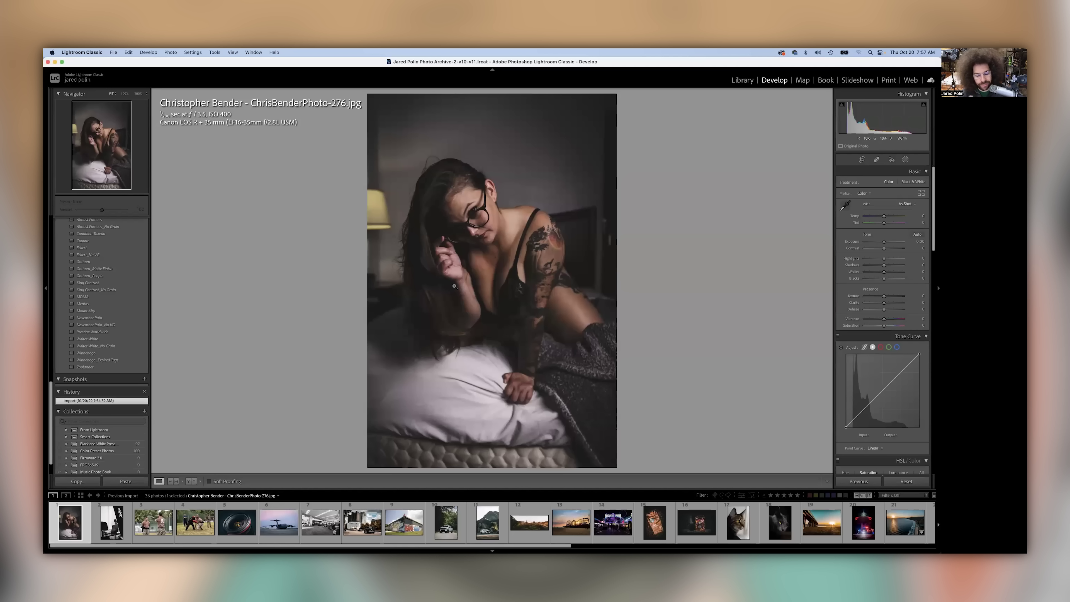
pyautogui.moveTo(480, 270)
pyautogui.mouseDown()
pyautogui.moveTo(523, 282)
pyautogui.moveTo(422, 264)
pyautogui.moveTo(487, 279)
pyautogui.mouseUp()
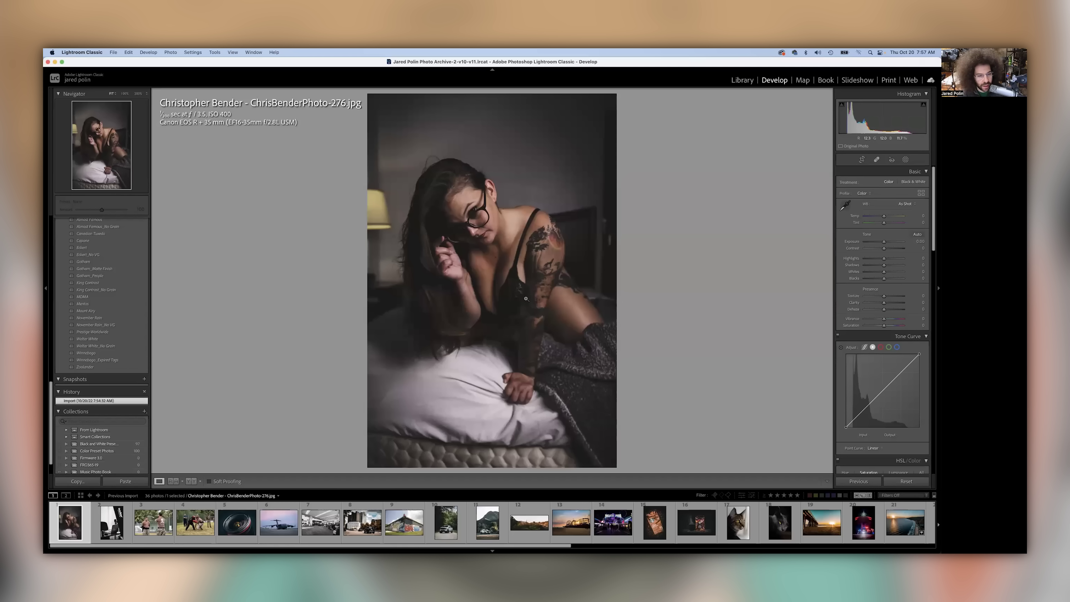
# Check sharpness at 100% around the lamp and the face, returning to Fit each time
pyautogui.click(381, 201)
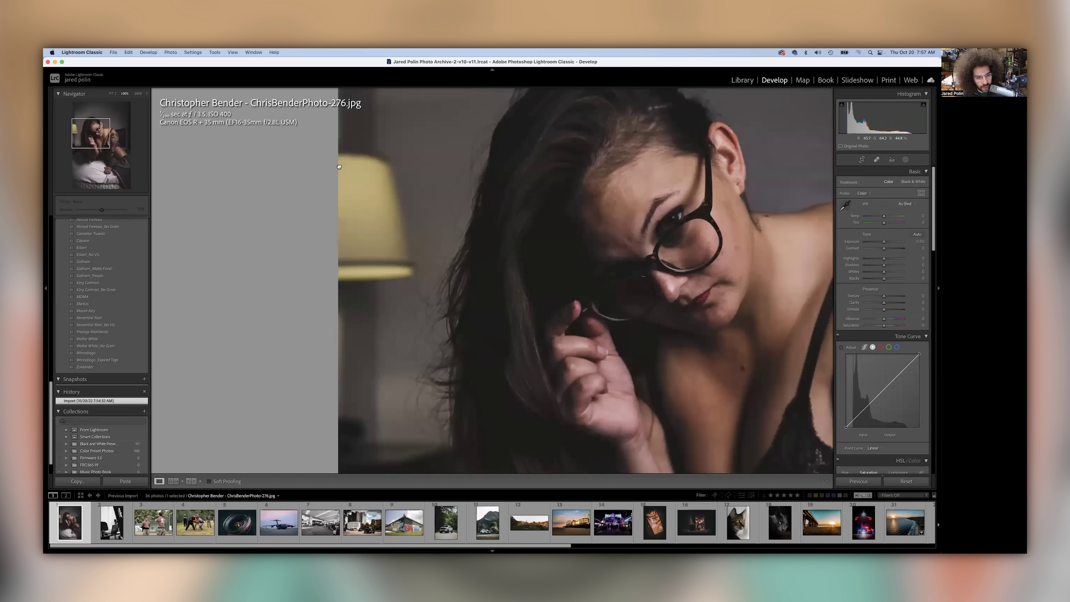
pyautogui.click(382, 202)
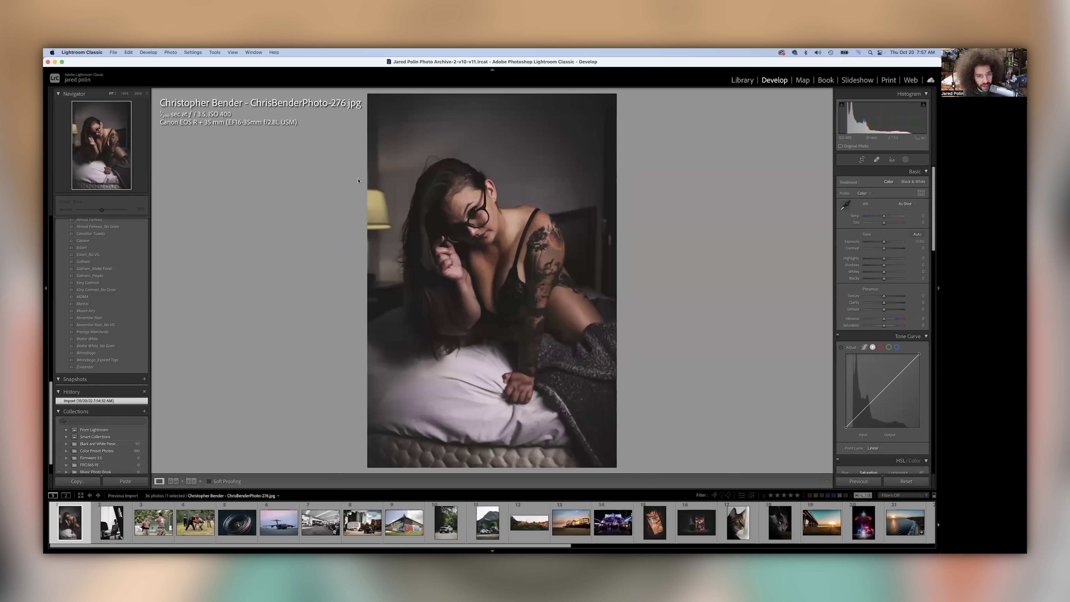
pyautogui.rightClick(393, 213)
pyautogui.click(373, 141)
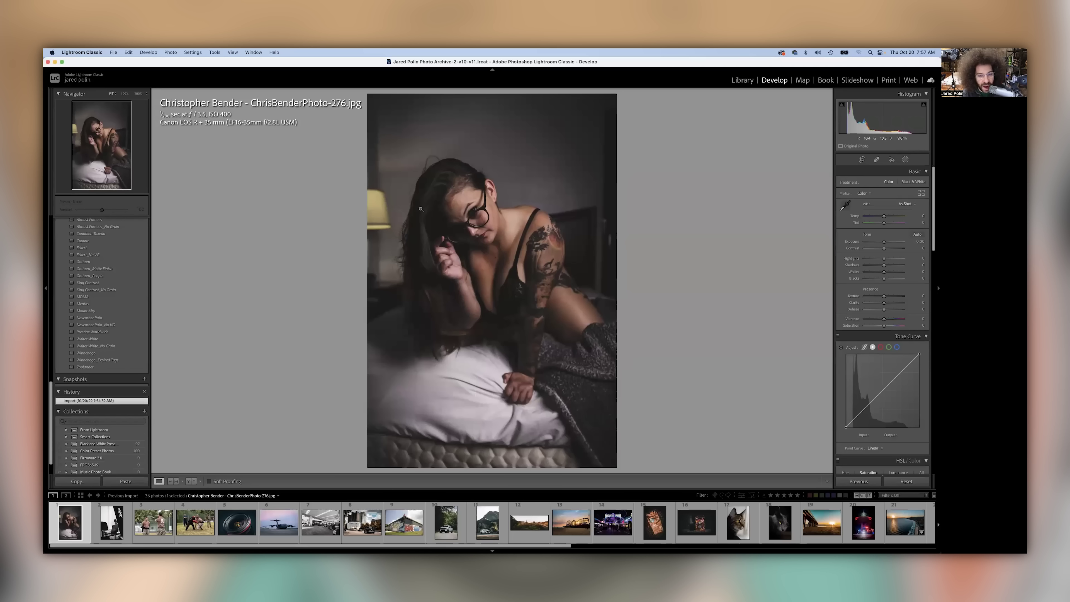
pyautogui.click(395, 197)
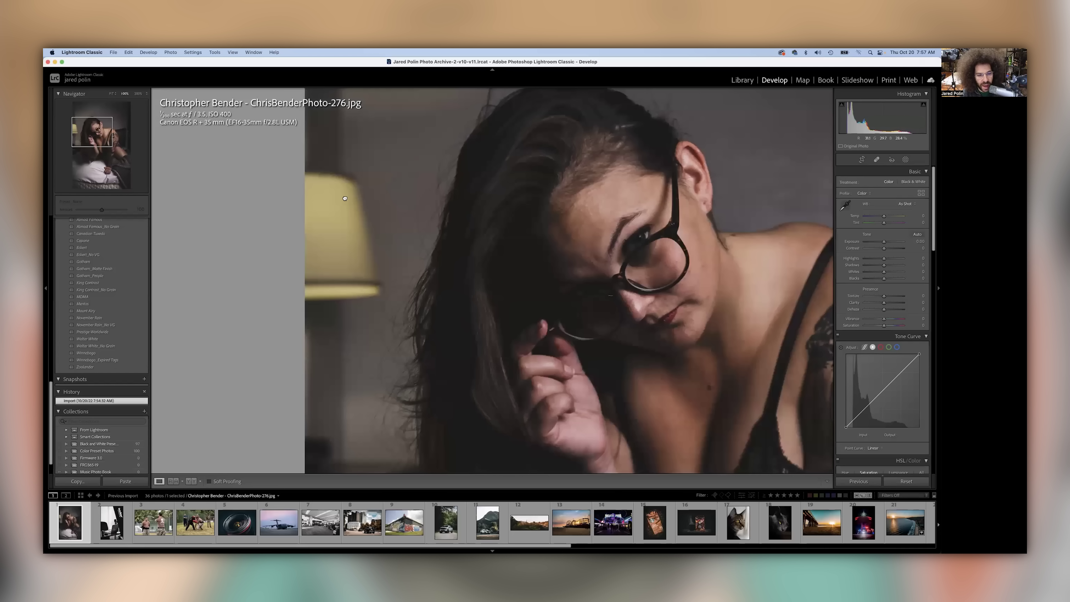
pyautogui.click(564, 253)
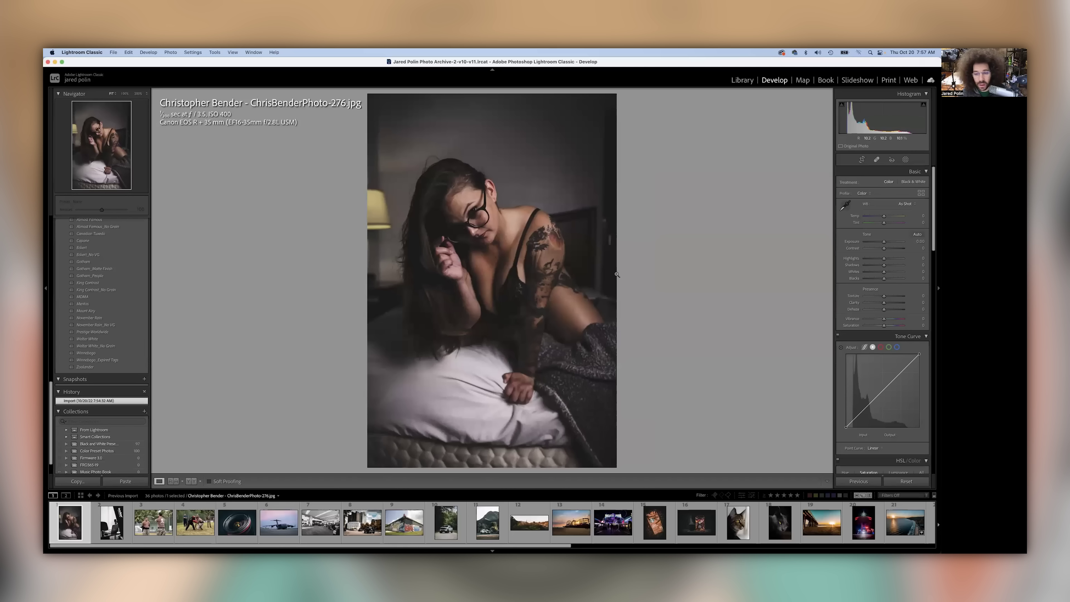
# Inspect the lamp, face and shoulder tattoo at 100%, then advance to ChrisBenderPhoto-277
pyautogui.click(386, 217)
pyautogui.click(590, 235)
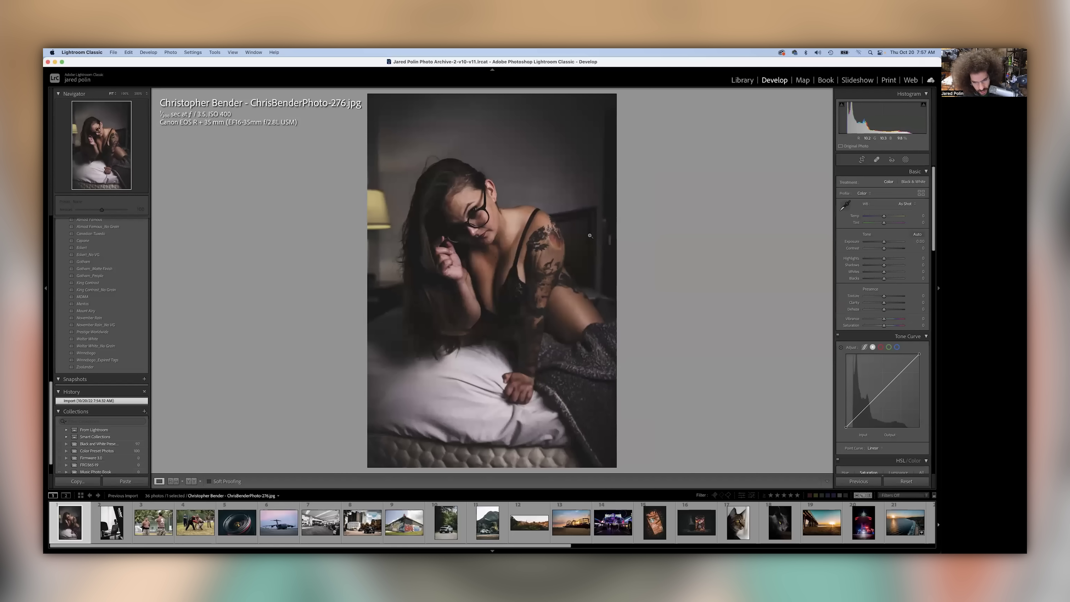
pyautogui.click(585, 233)
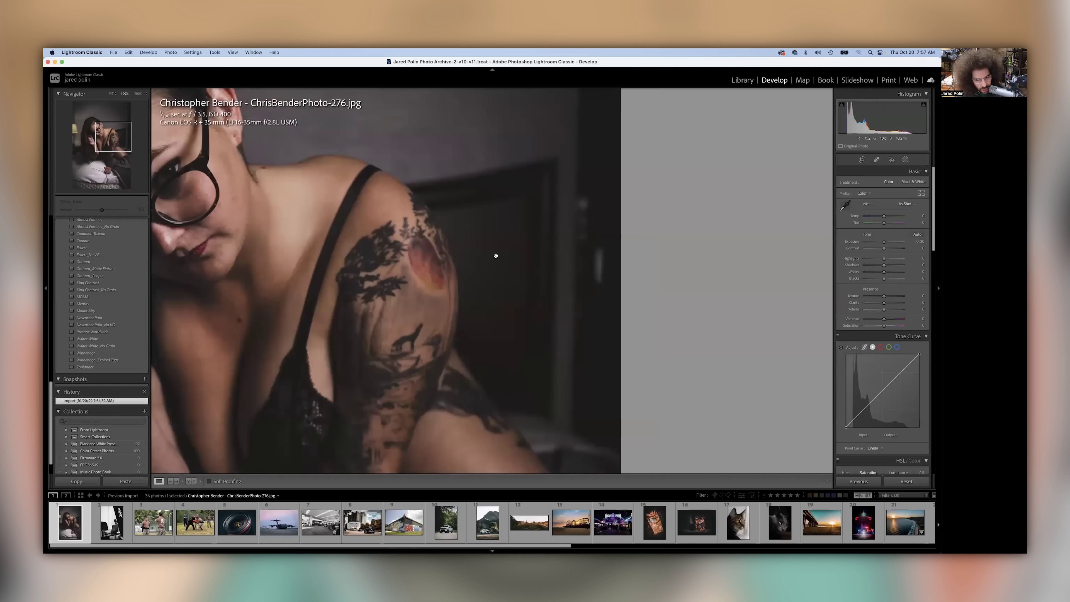
pyautogui.click(479, 256)
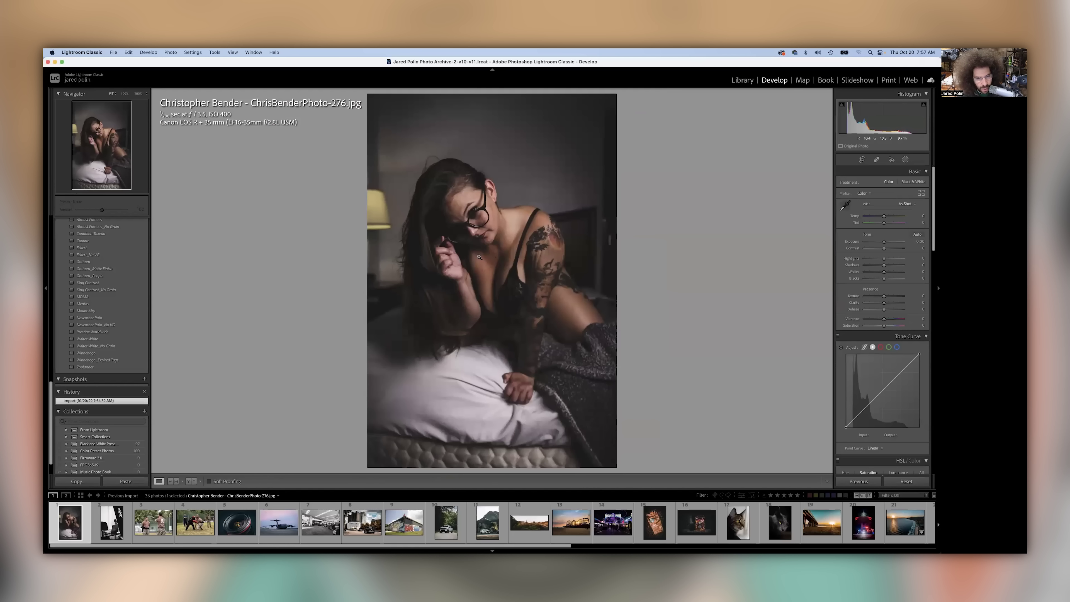
pyautogui.press('Right')
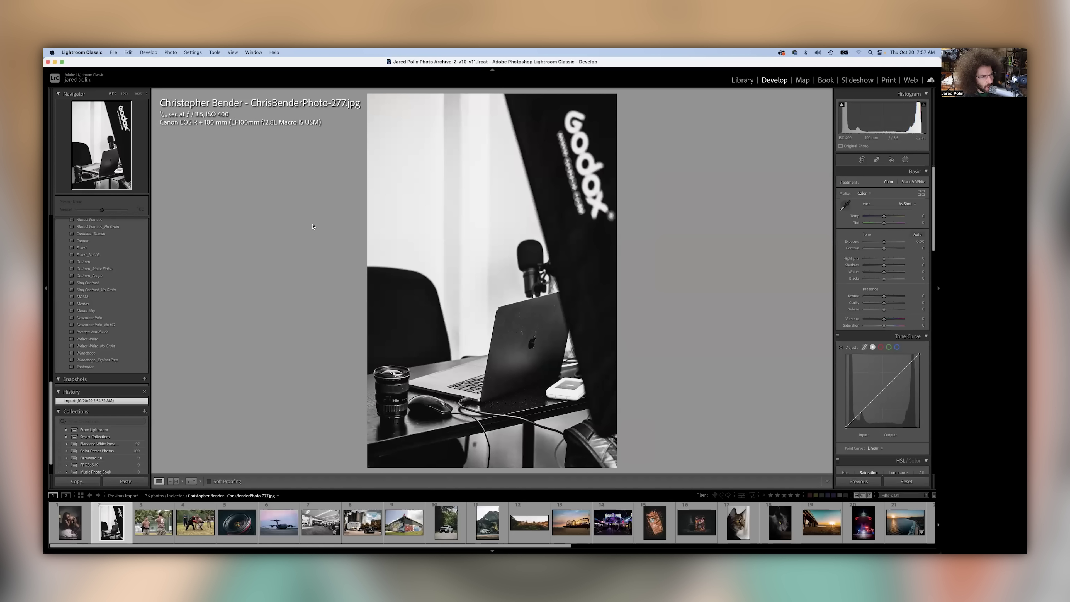
# Examine the laptop lid and lens at 100%, panning across the desk, then return to Fit
pyautogui.click(504, 363)
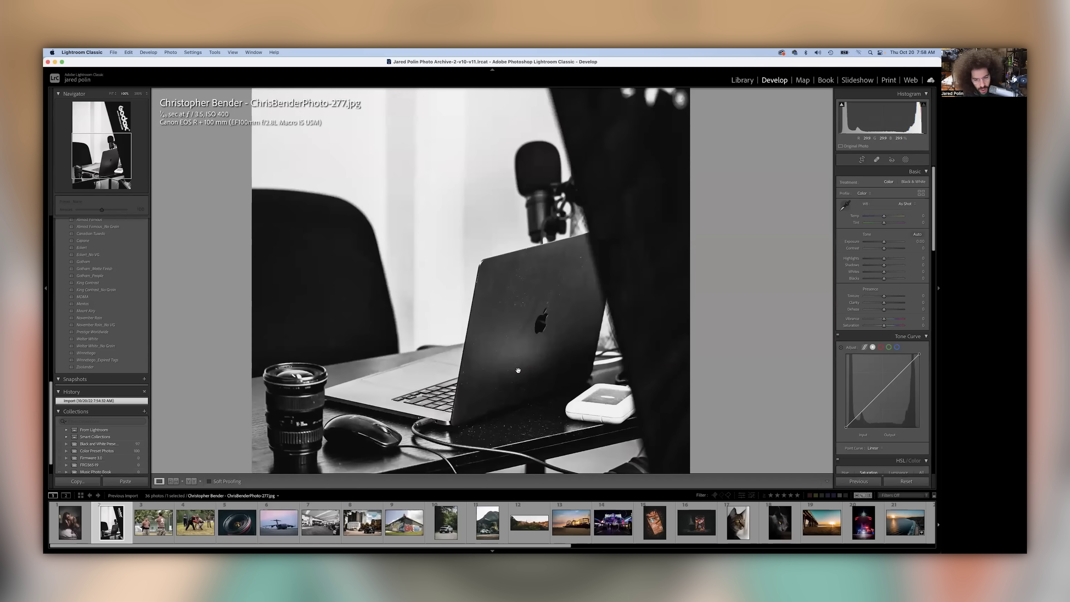
pyautogui.moveTo(482, 353); pyautogui.dragTo(542, 357)
pyautogui.click(542, 356)
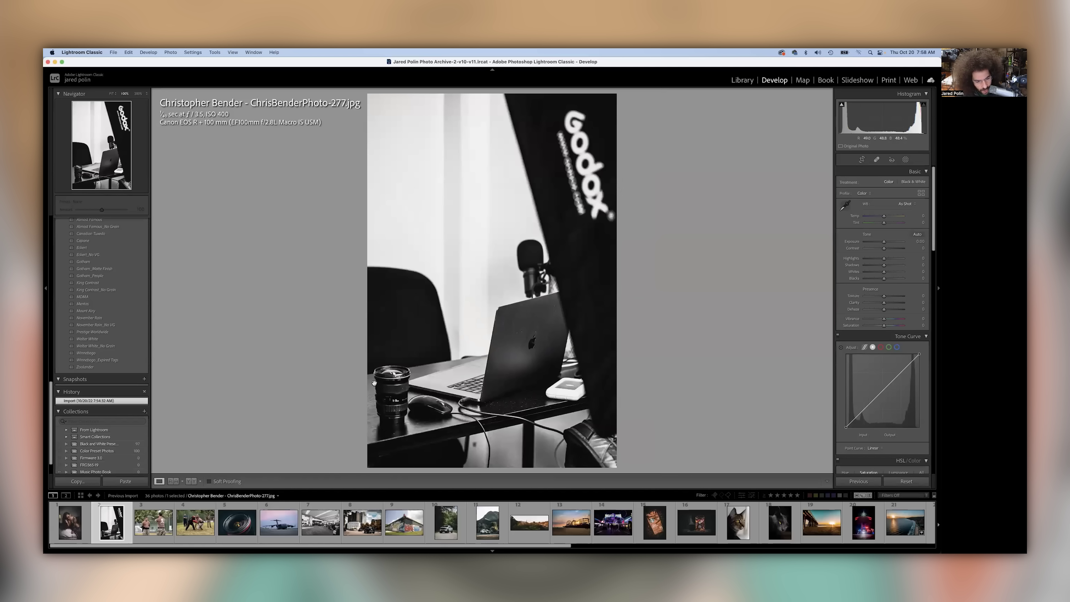
pyautogui.click(388, 383)
pyautogui.moveTo(392, 381); pyautogui.dragTo(370, 312)
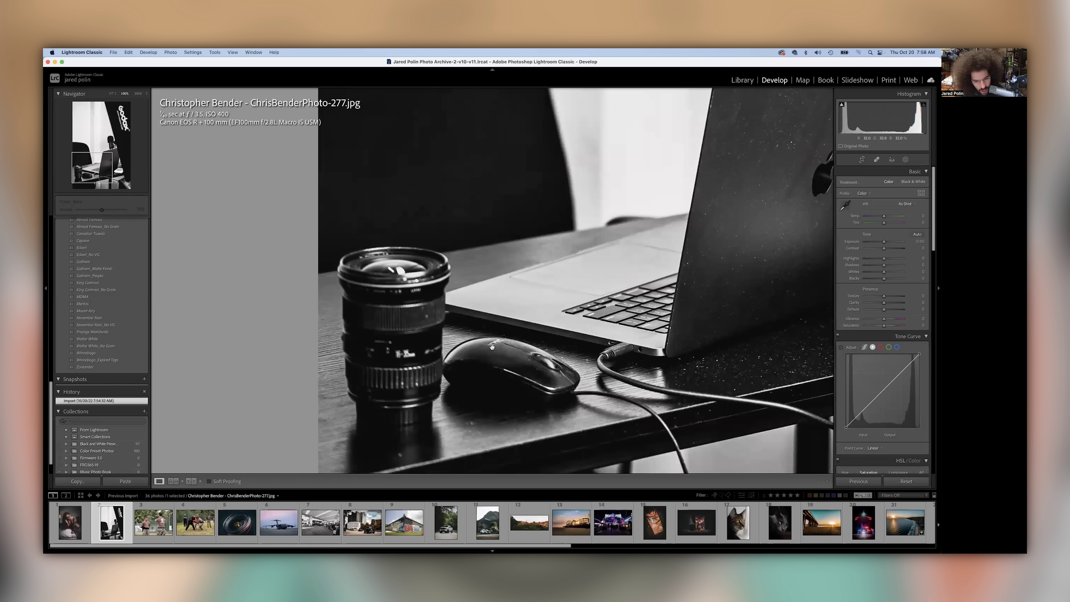
pyautogui.press('super+minus')
pyautogui.click(605, 262)
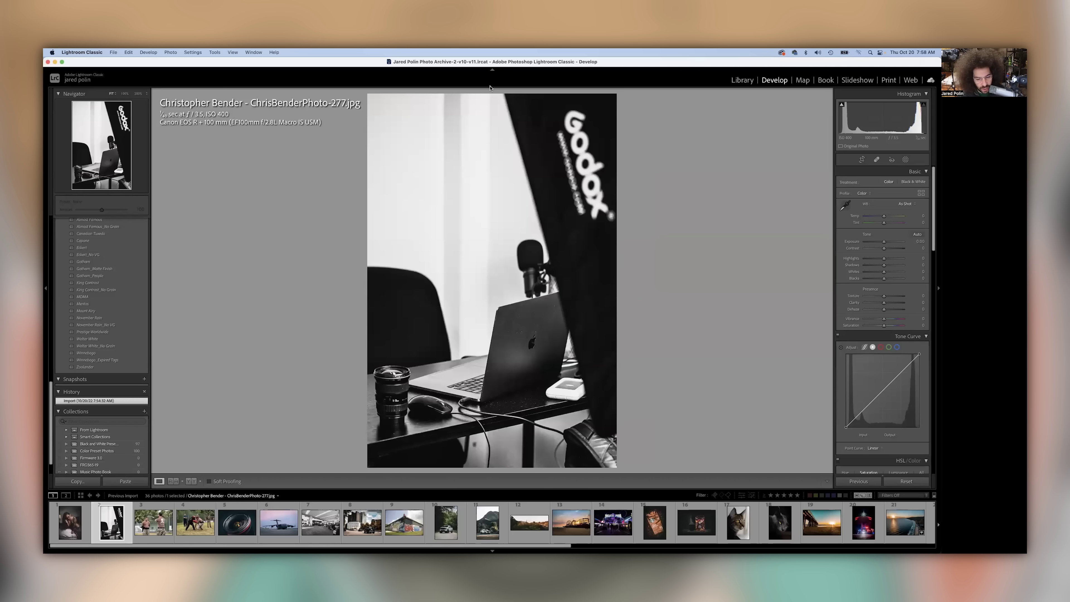
# Check the drive and bag at 100%, then move on to ChrisBenderPhoto-278
pyautogui.click(576, 432)
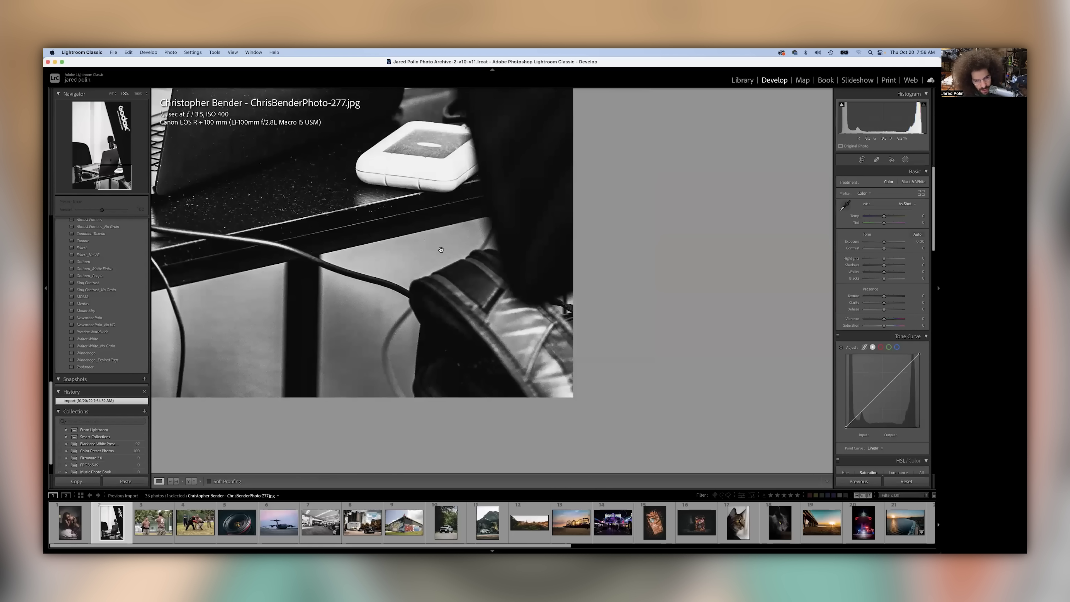
pyautogui.click(442, 250)
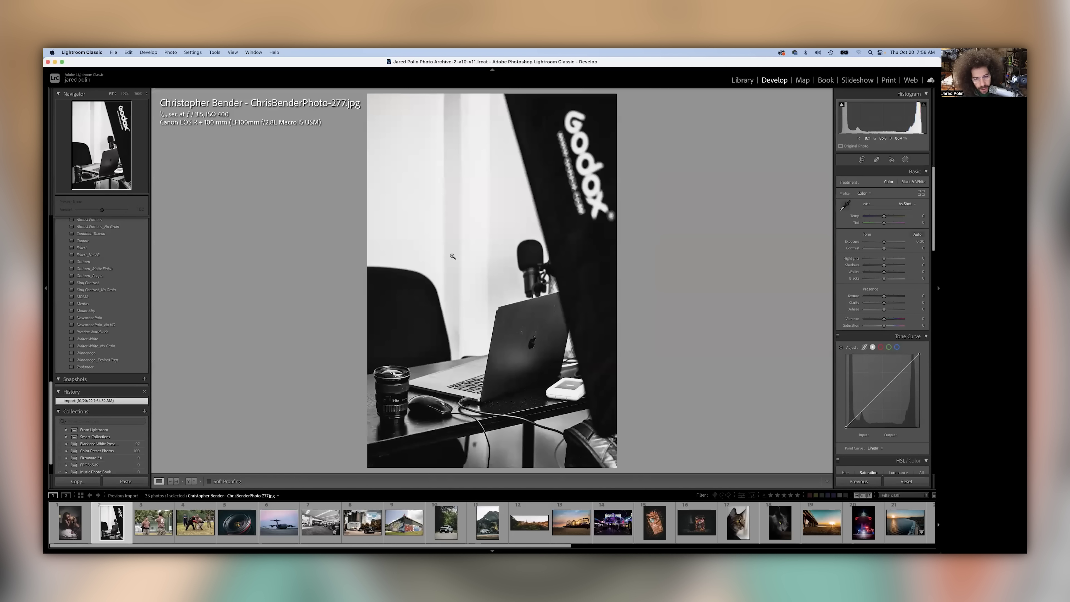
pyautogui.rightClick(426, 258)
pyautogui.click(390, 203)
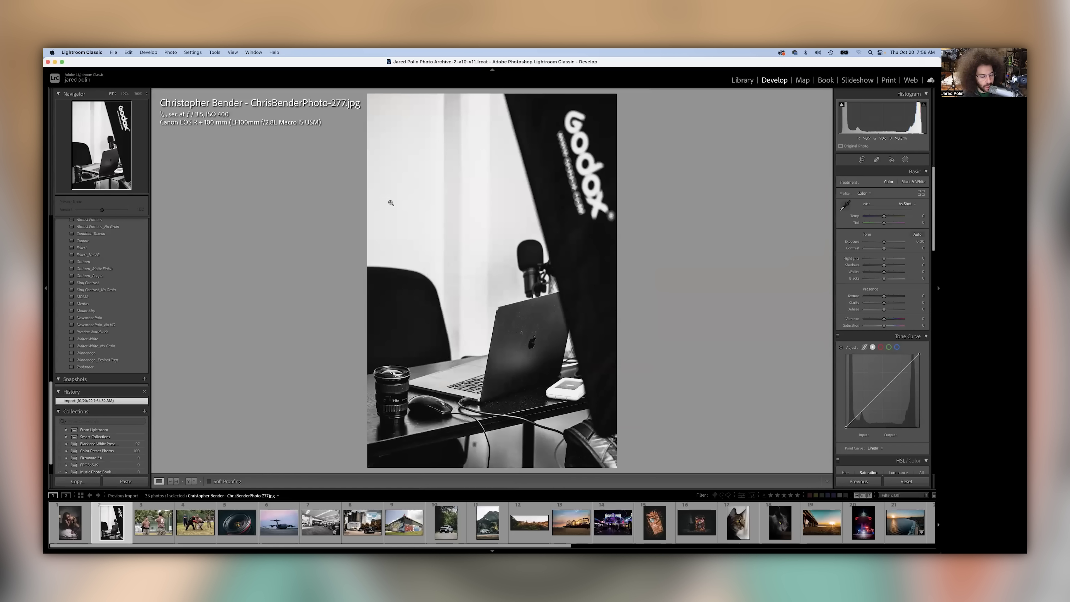
pyautogui.press('Right')
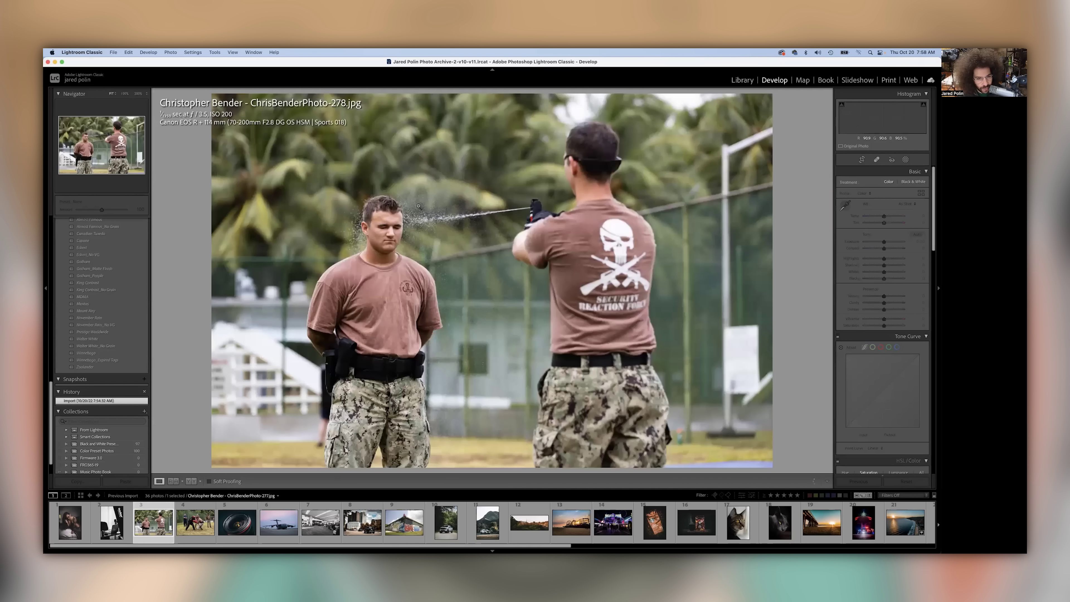
# Browse back and forth through the filmstrip, settling on the pepper-spray photo ChrisBenderPhoto-278
pyautogui.rightClick(506, 245)
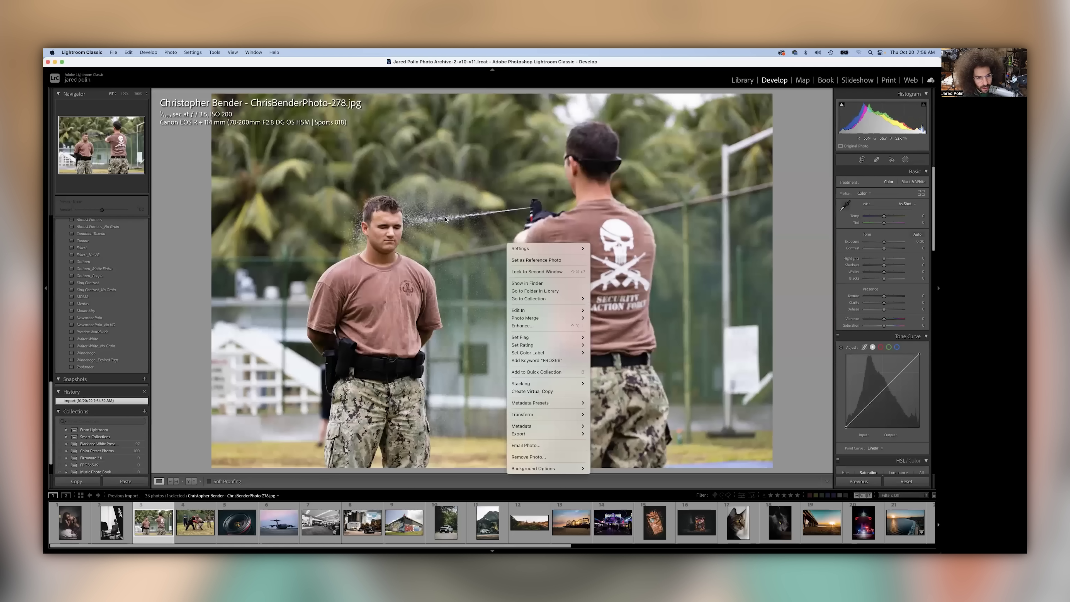
pyautogui.click(447, 219)
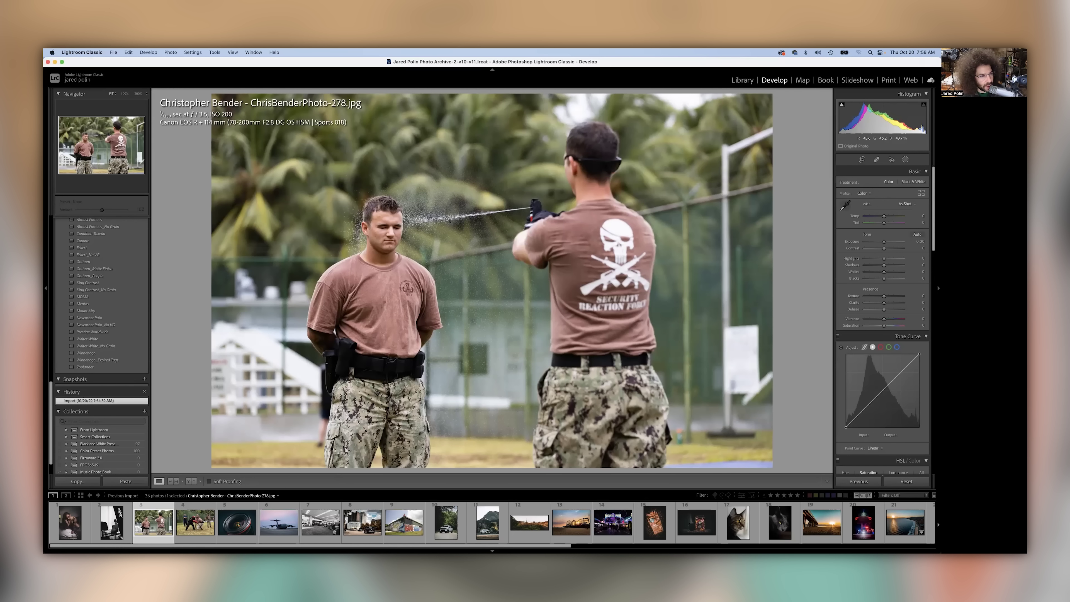
pyautogui.press('Left')
pyautogui.press('Left')
pyautogui.press('Right')
pyautogui.press('Right')
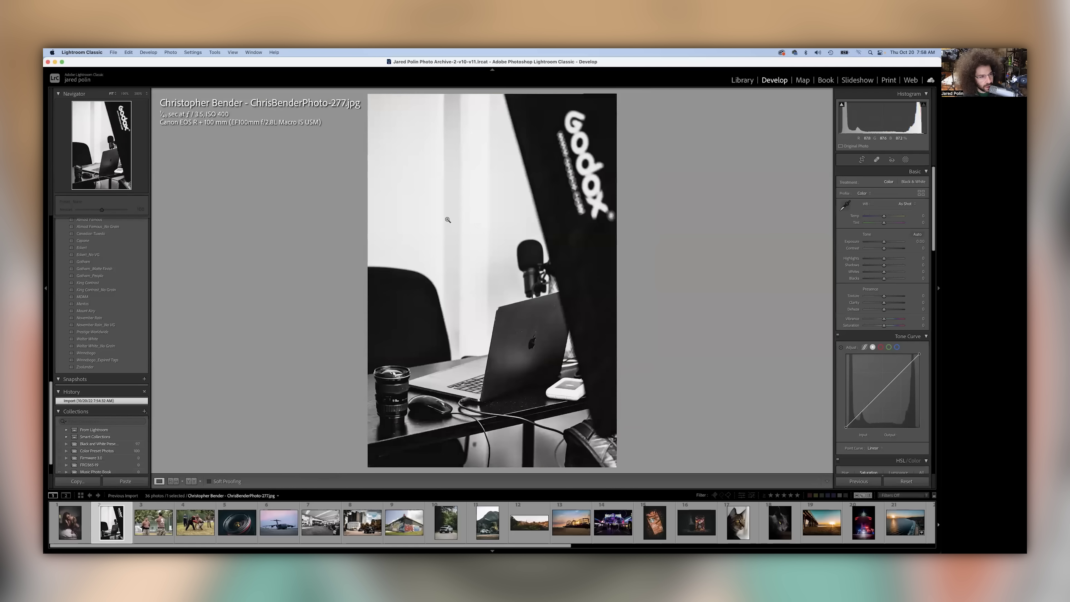
pyautogui.press('Right')
pyautogui.press('Right')
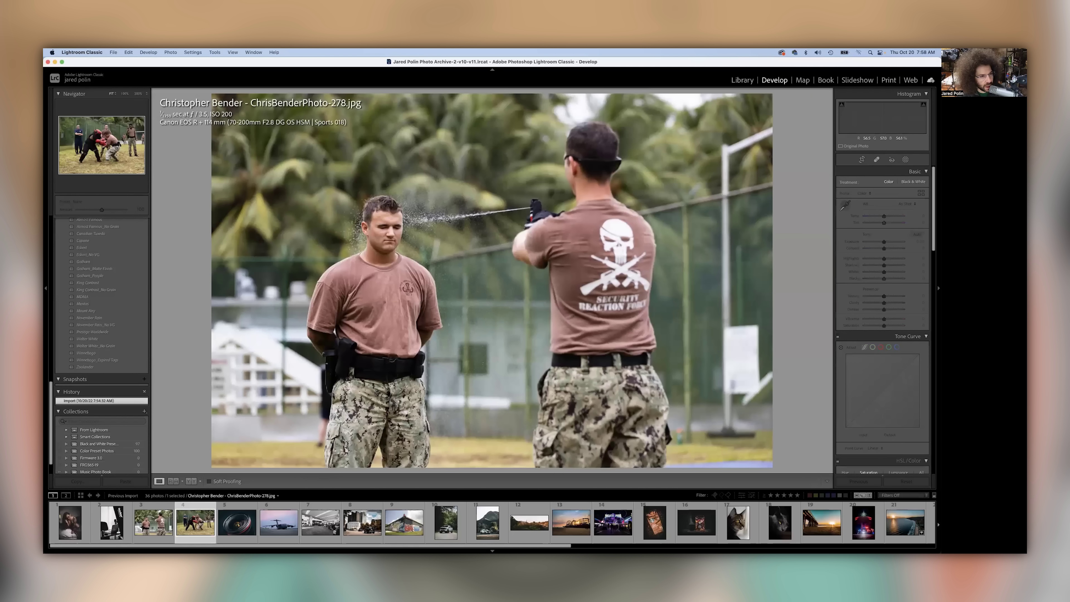
pyautogui.press('Right')
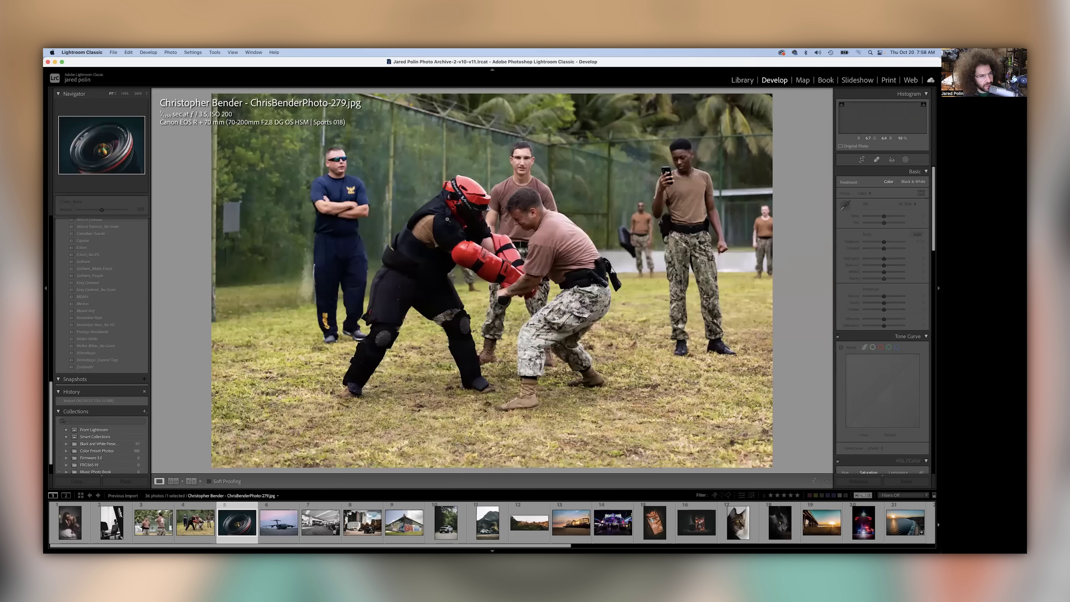
pyautogui.press('Left')
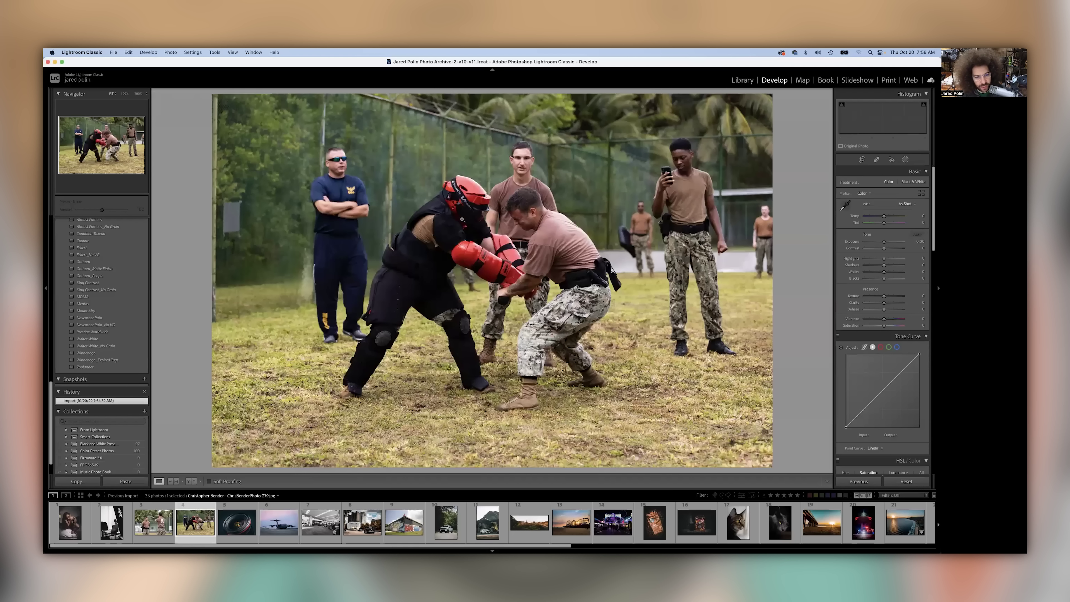
pyautogui.press('Left')
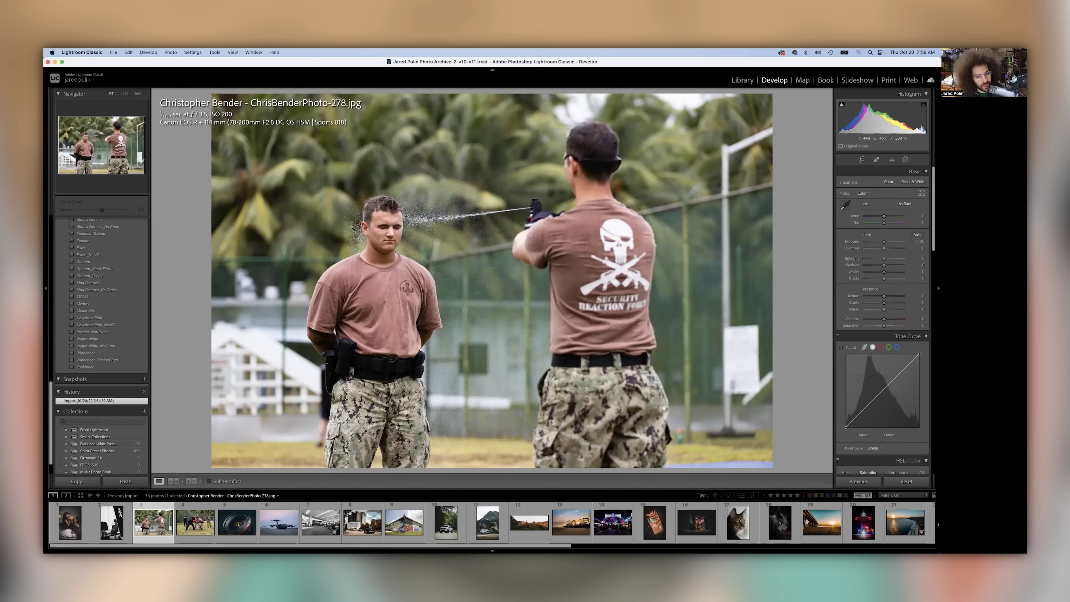
# Check focus at 100% on the spray and the left man's head, then advance to the sparring photo
pyautogui.click(369, 212)
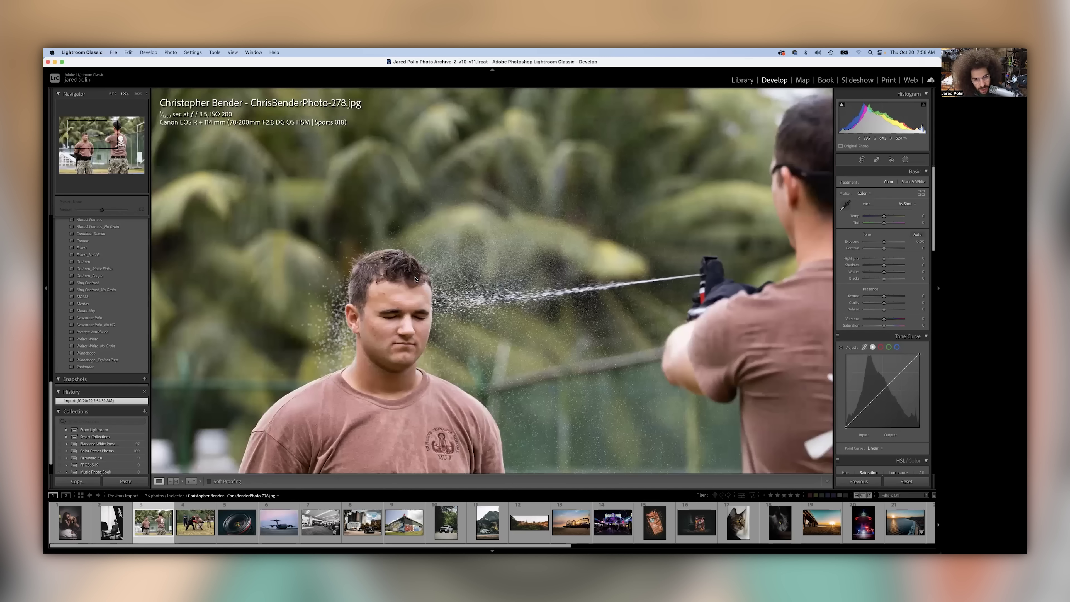
pyautogui.click(384, 241)
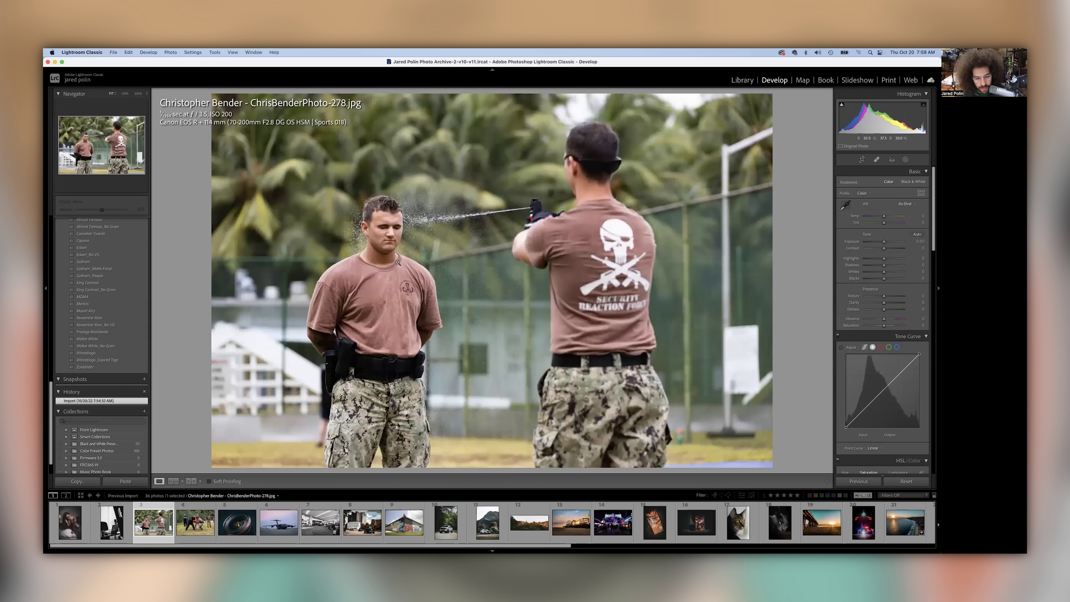
pyautogui.click(407, 248)
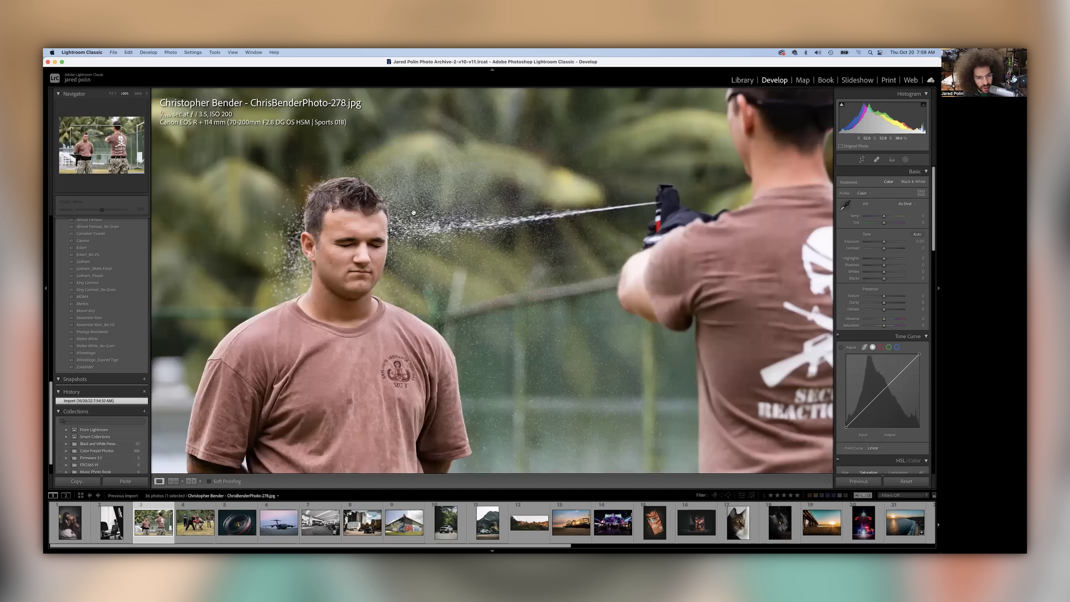
pyautogui.rightClick(441, 230)
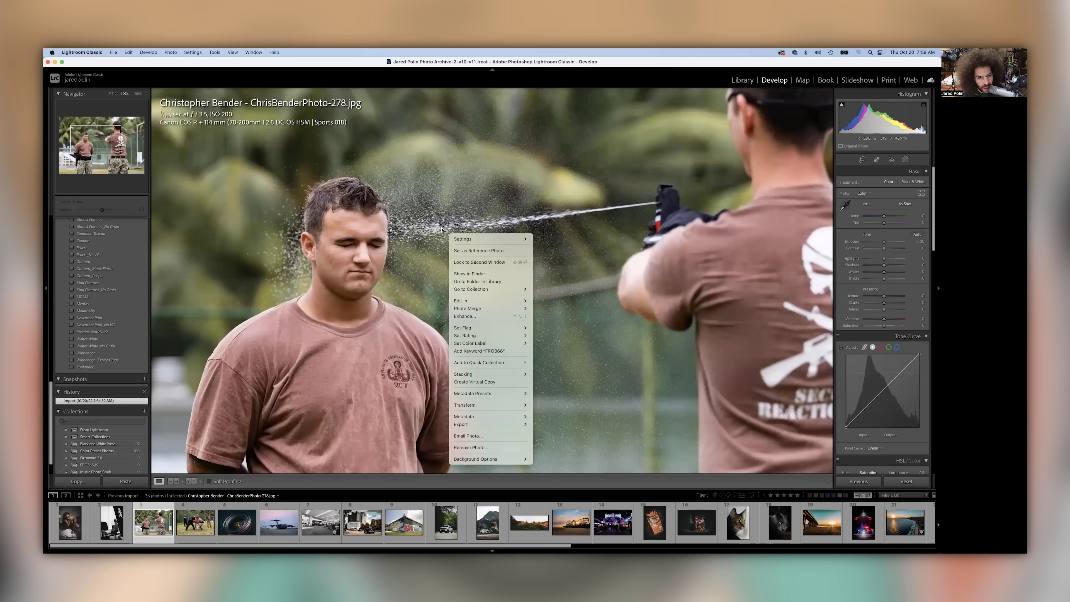
pyautogui.click(631, 204)
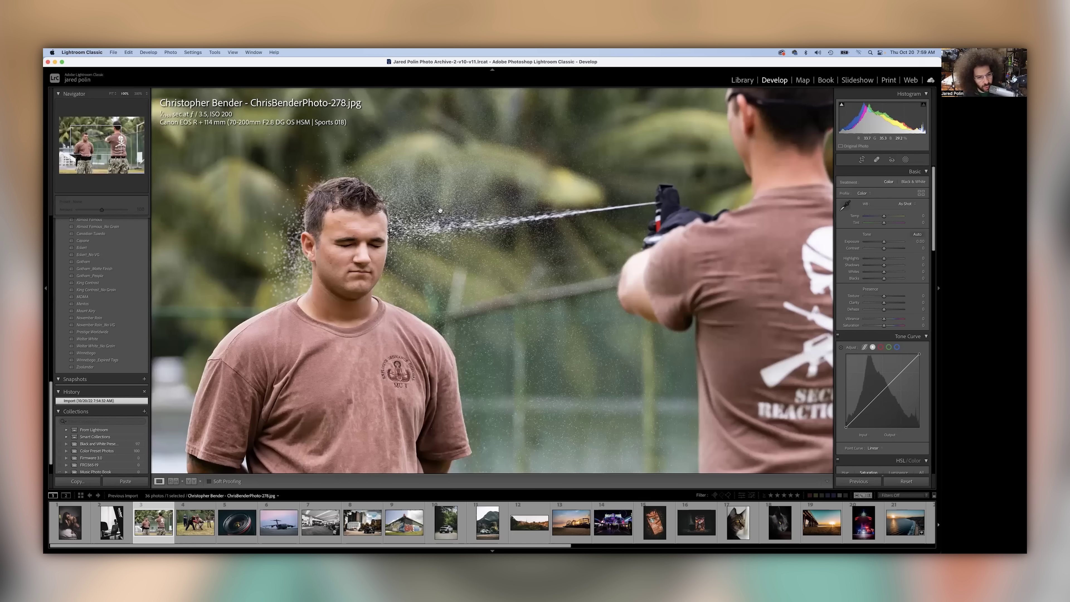
pyautogui.click(460, 167)
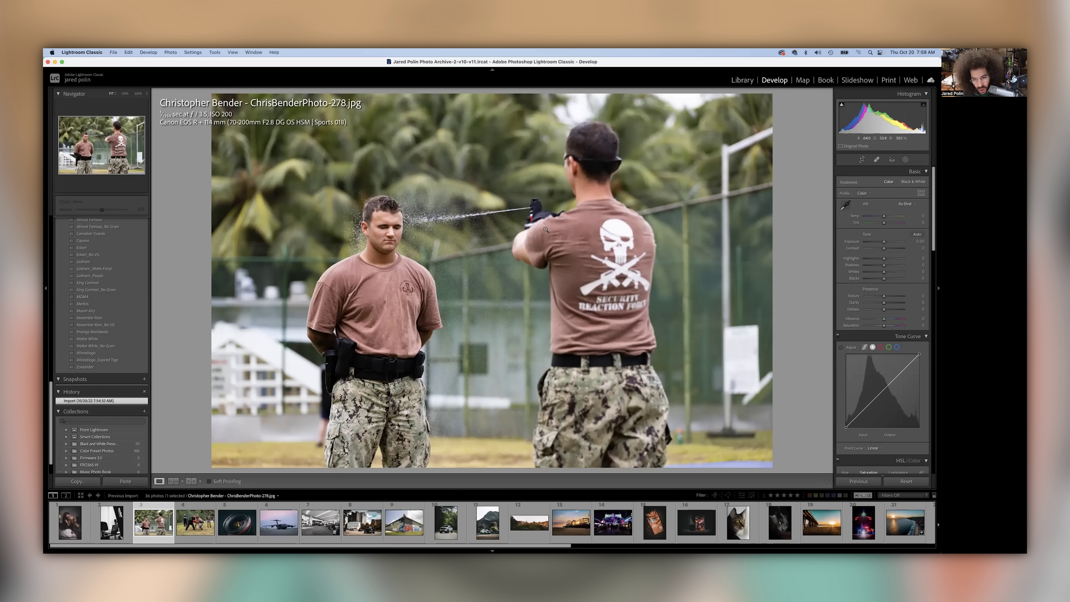
pyautogui.press('Right')
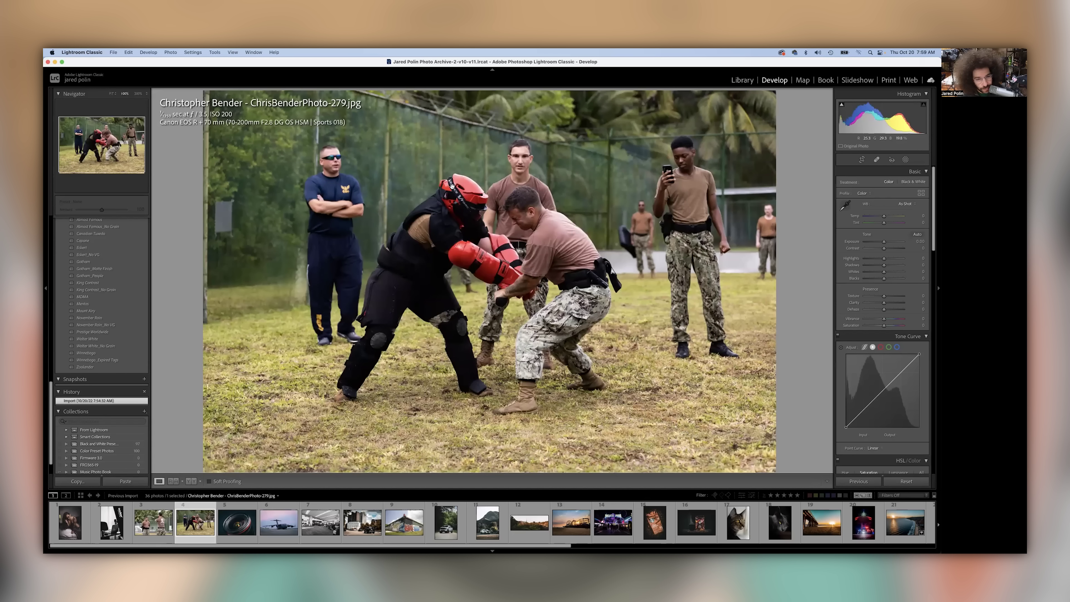
# Inspect the man with the phone and the grappling men at 100%, then advance to ChrisBenderPhoto-280
pyautogui.click(547, 280)
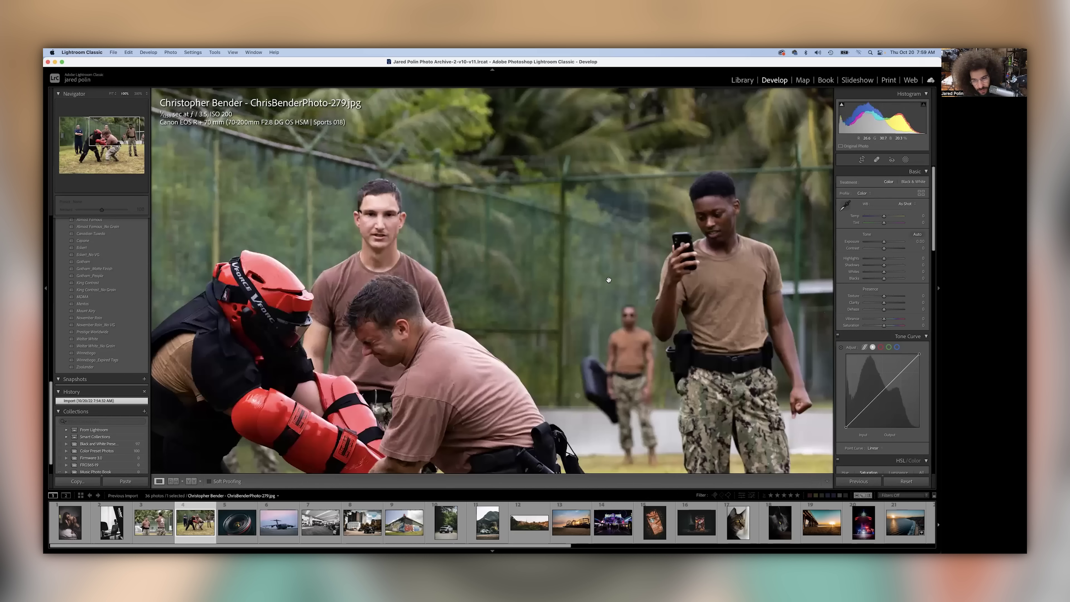
pyautogui.moveTo(617, 258); pyautogui.dragTo(494, 258)
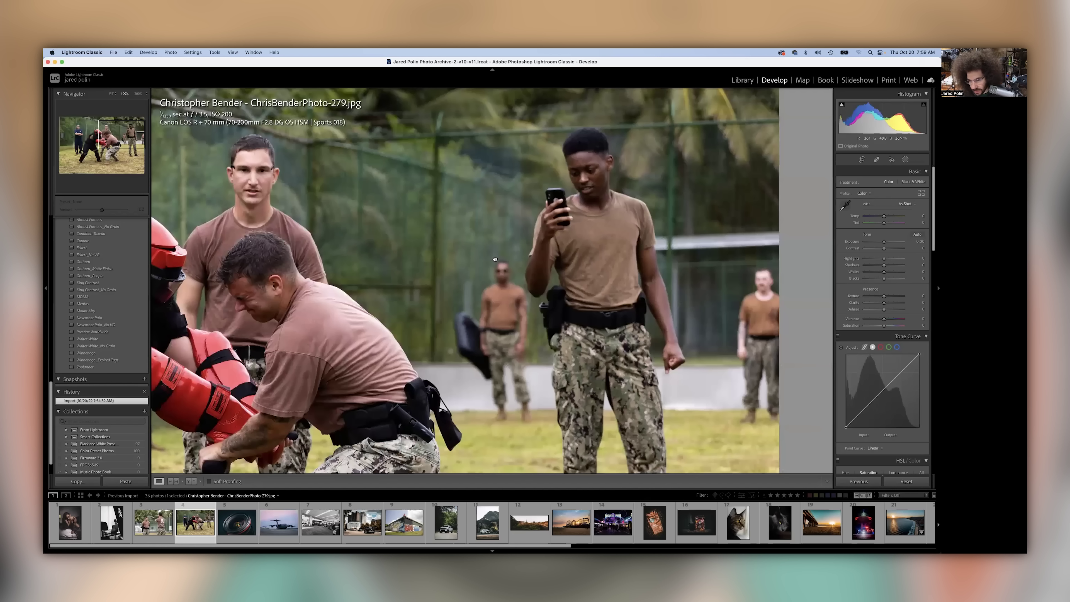
pyautogui.click(497, 255)
pyautogui.click(453, 263)
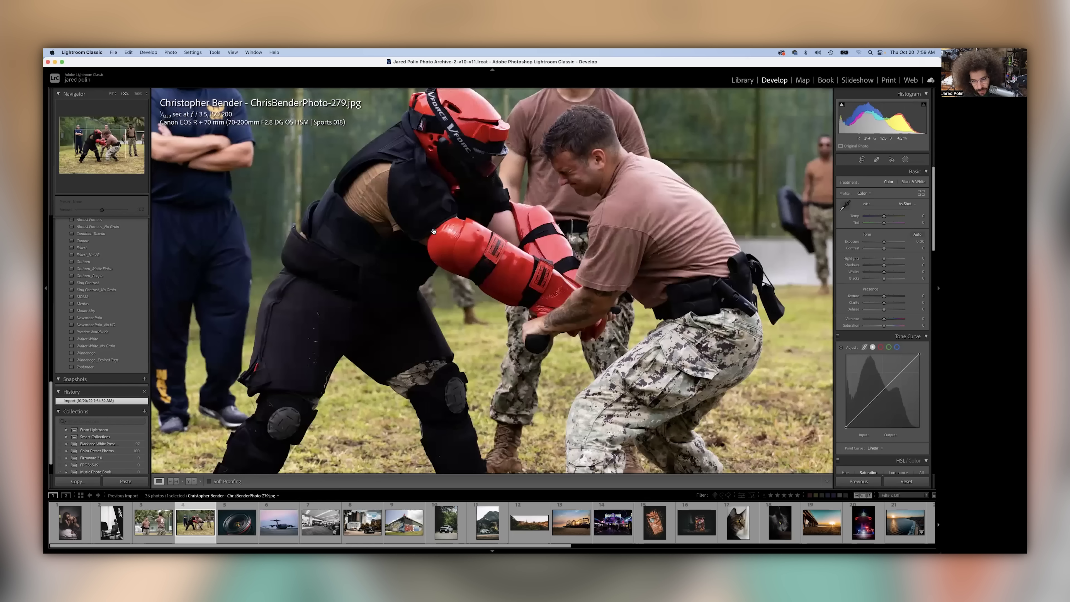
pyautogui.click(428, 228)
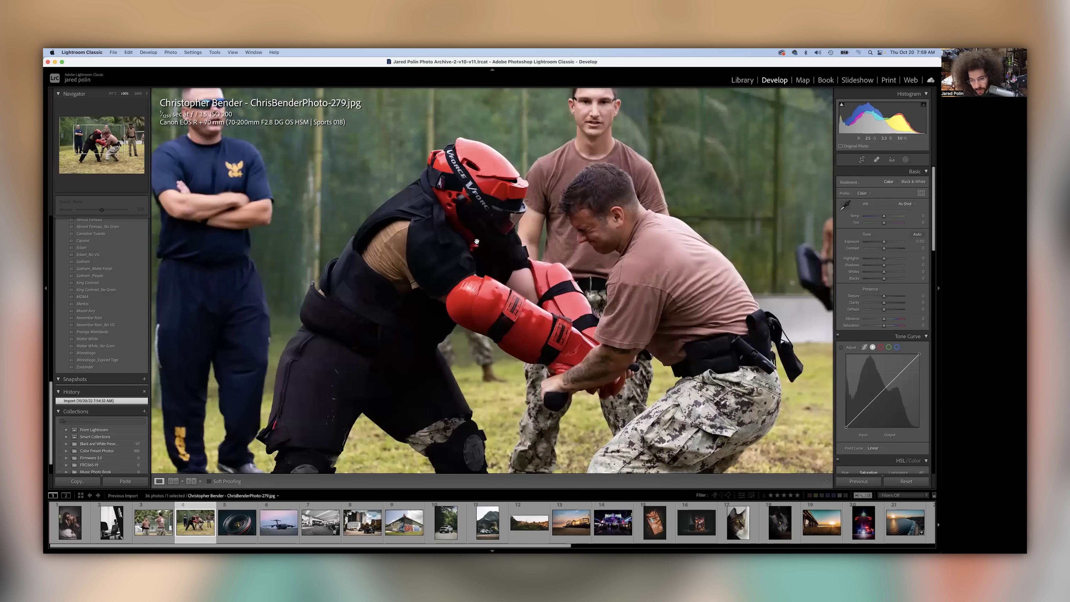
pyautogui.click(497, 219)
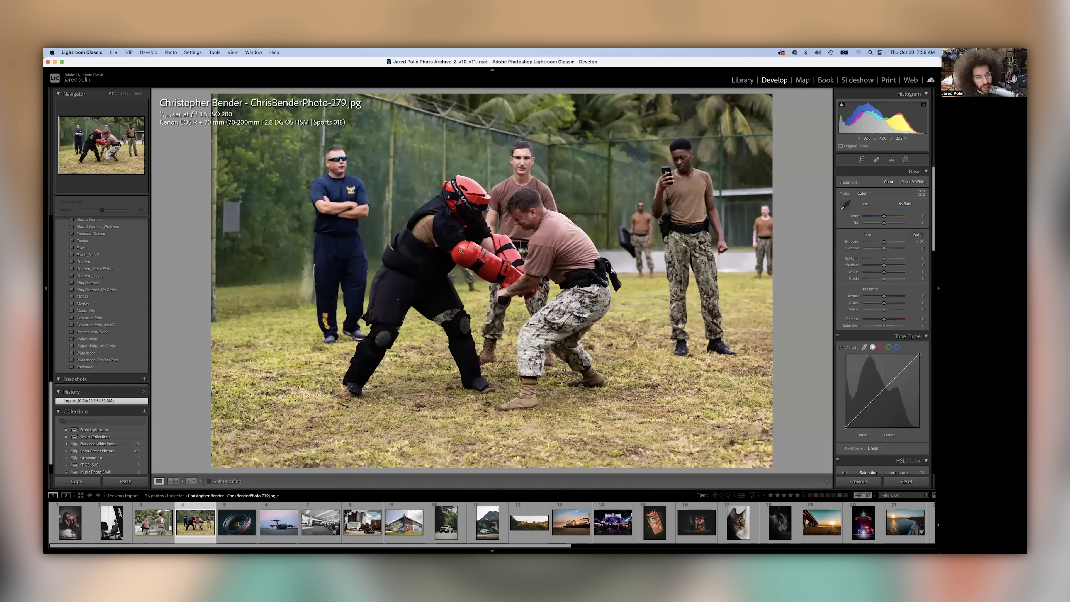
pyautogui.press('Right')
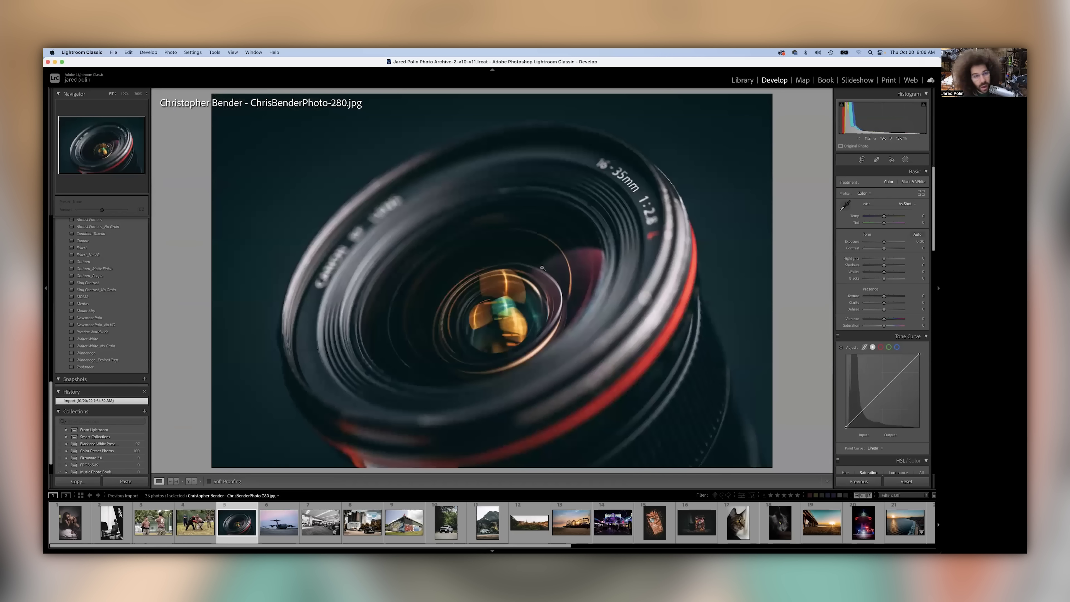
# Inspect the lens lettering and centre at 100%, then advance to the cargo plane photo
pyautogui.click(596, 260)
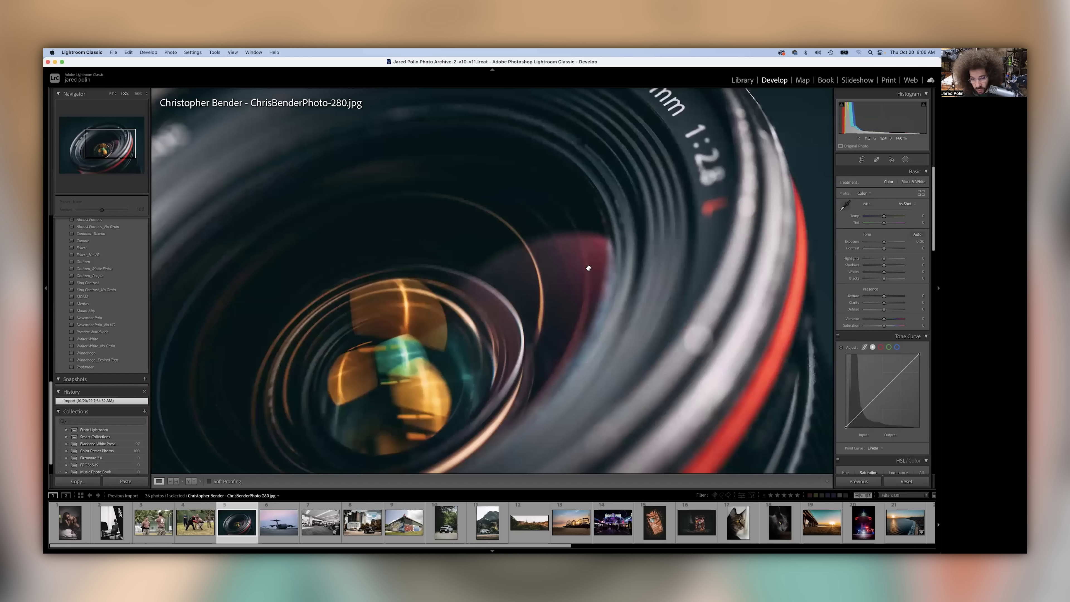
pyautogui.moveTo(548, 84); pyautogui.dragTo(535, 191)
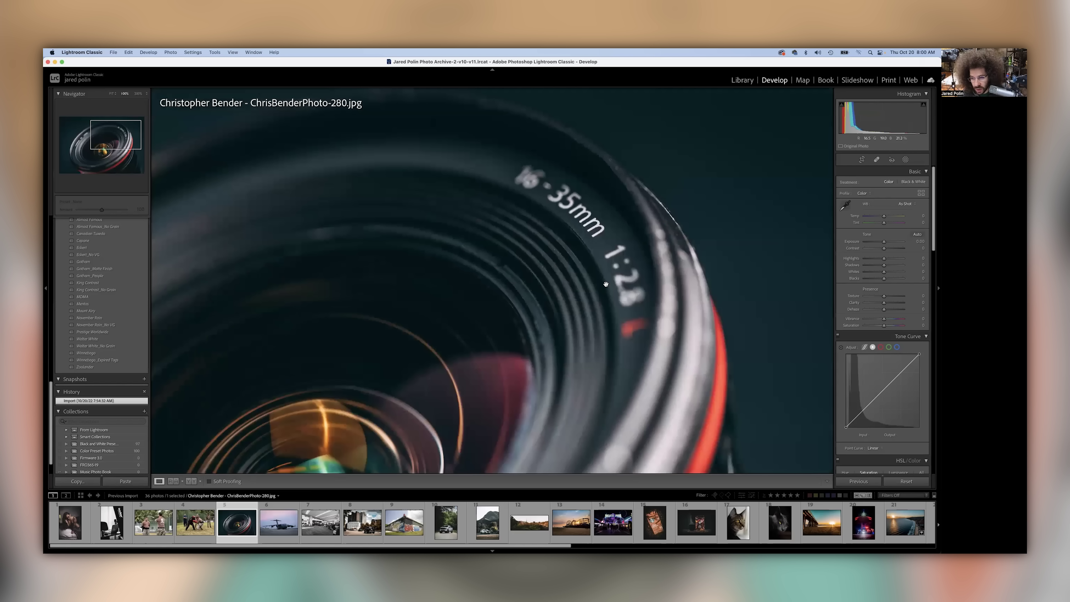
pyautogui.moveTo(501, 247); pyautogui.dragTo(611, 110)
pyautogui.click(610, 110)
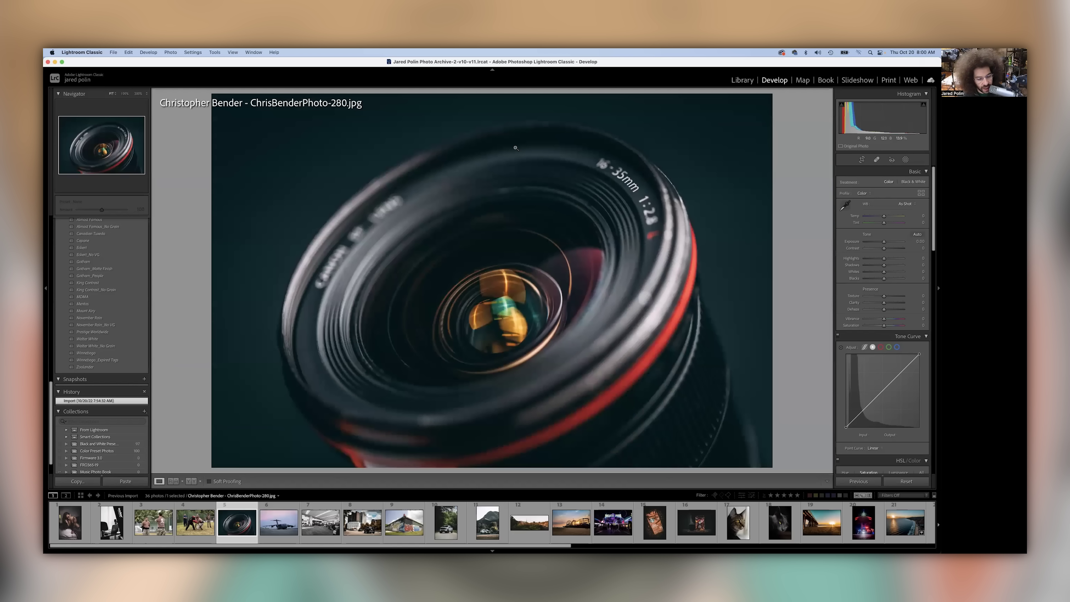
pyautogui.press('Right')
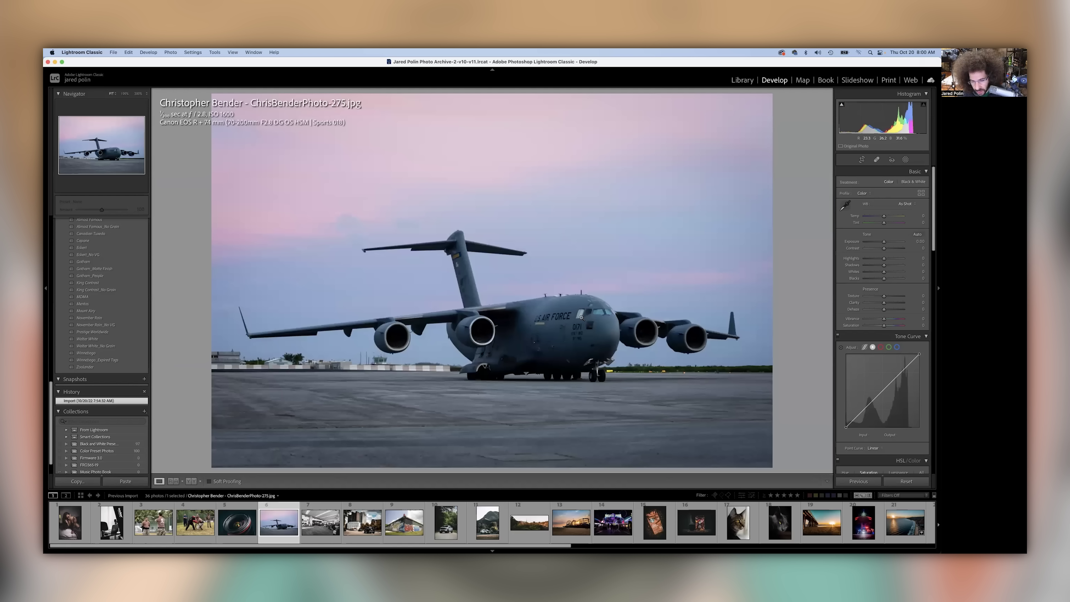
# Check the cargo plane's nose at 100%, scrolling across it, then return to the whole photo
pyautogui.click(659, 322)
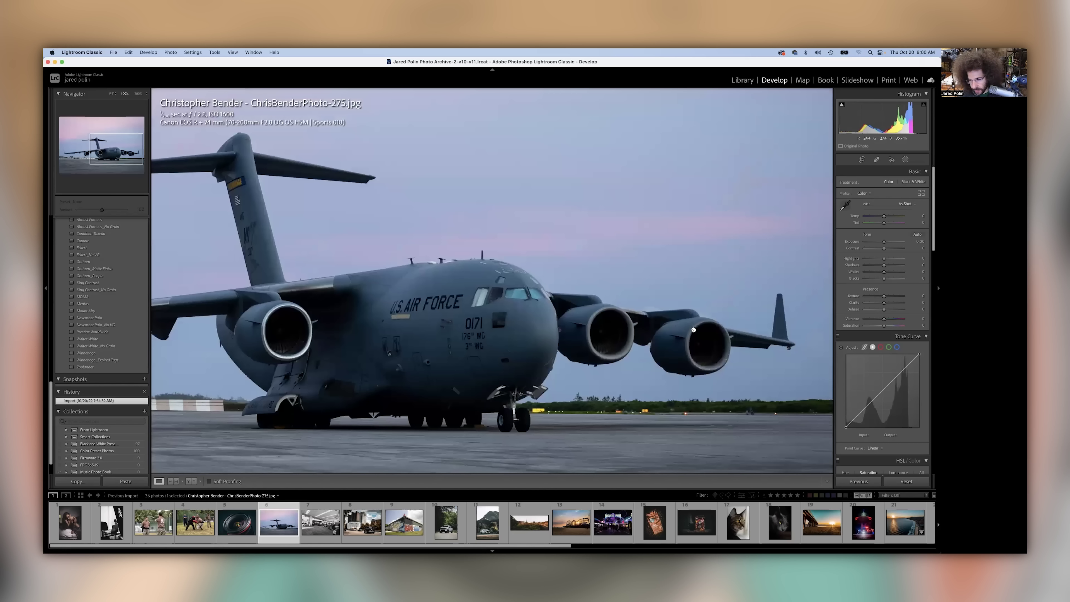
pyautogui.hscroll(-10, 425, 333)
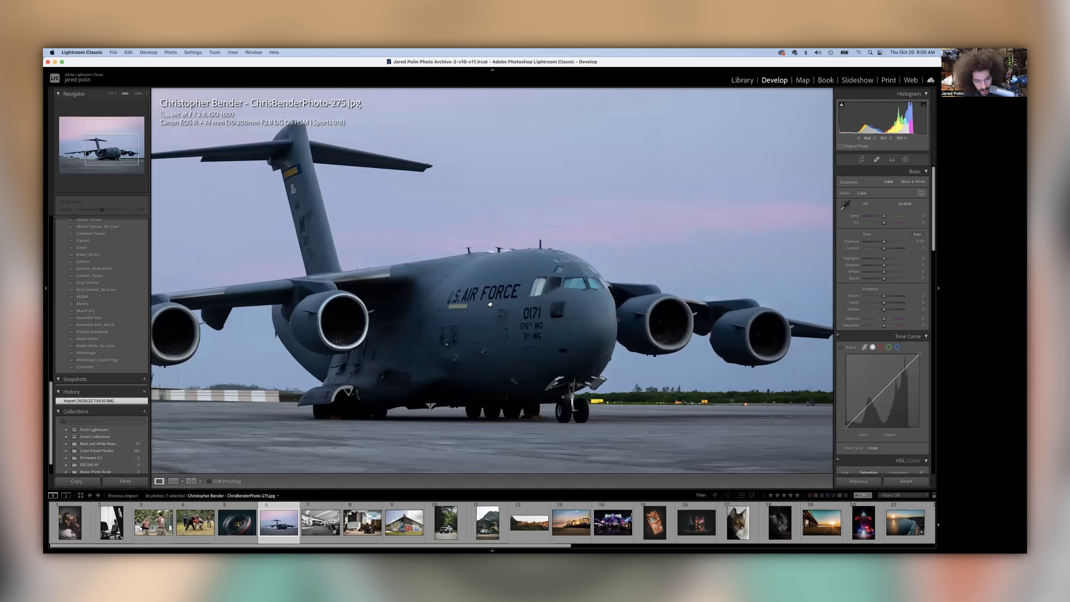
pyautogui.hscroll(-10, 420, 293)
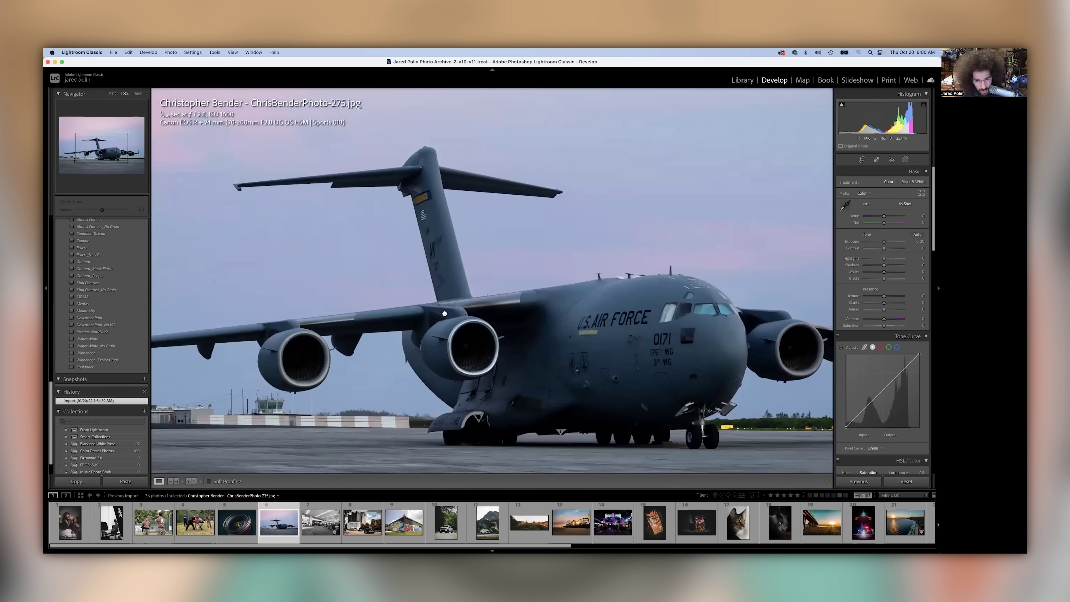
pyautogui.hscroll(-5, 247, 352)
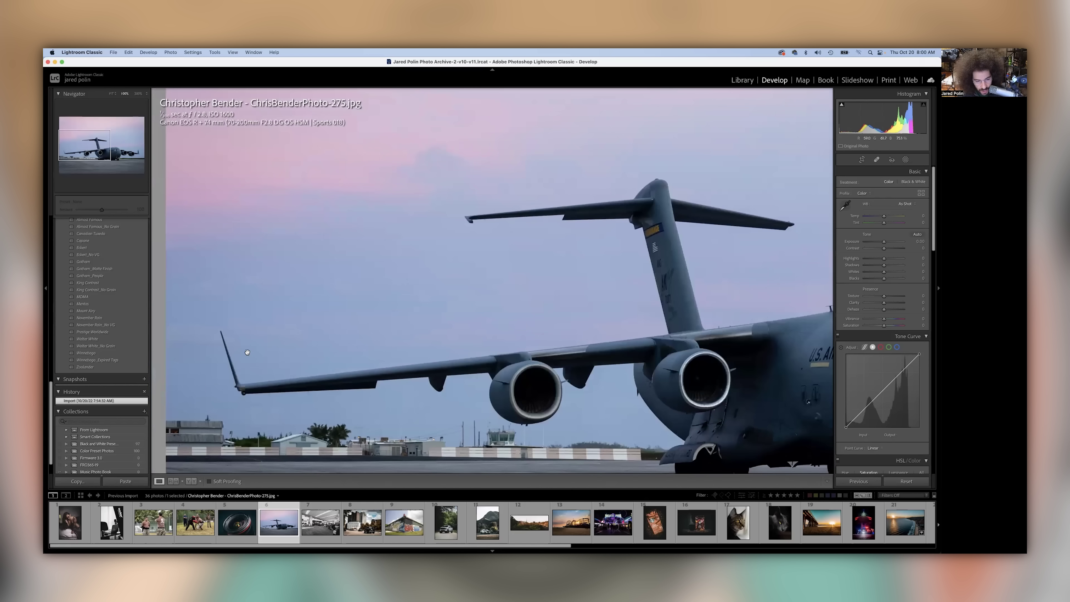
pyautogui.rightClick(336, 245)
pyautogui.click(286, 198)
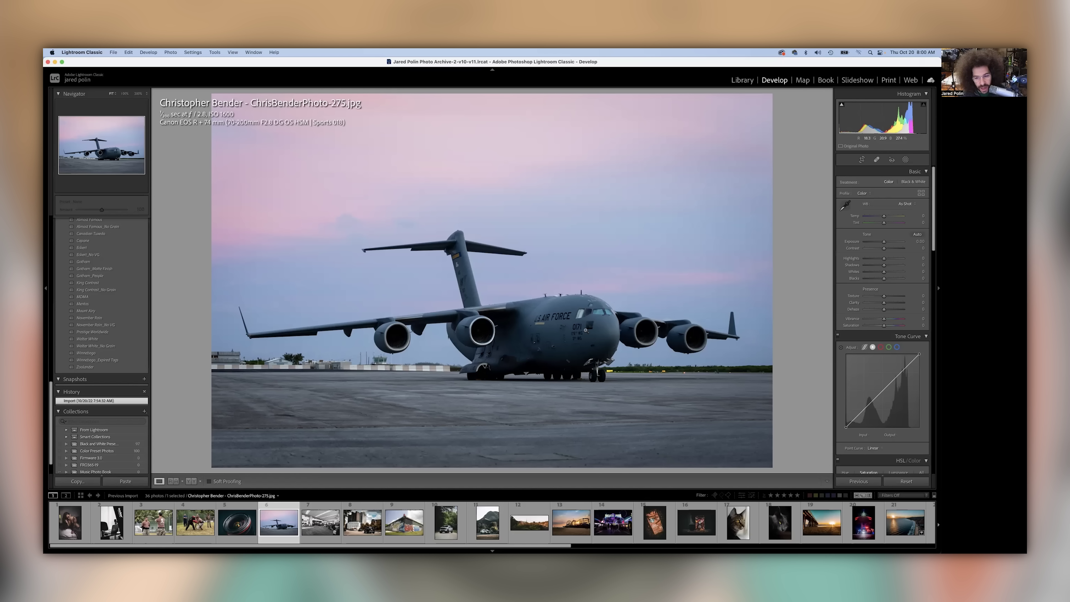
# Check sharpness around the plane's tail at 100%, then fit the whole plane again
pyautogui.moveTo(585, 331); pyautogui.dragTo(484, 340)
pyautogui.click(452, 261)
pyautogui.rightClick(484, 234)
pyautogui.click(482, 205)
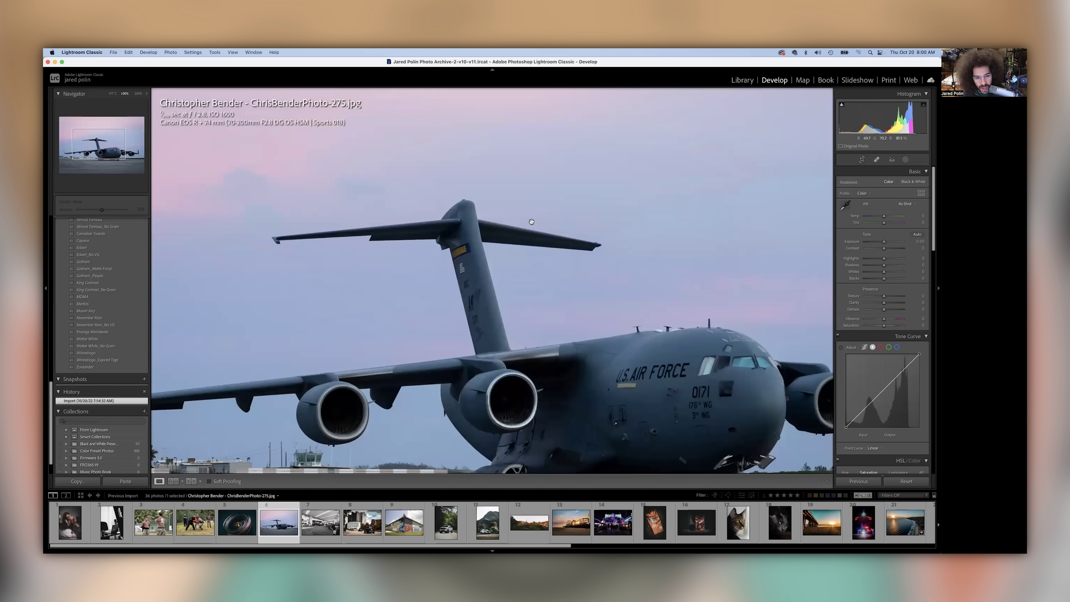
pyautogui.click(458, 255)
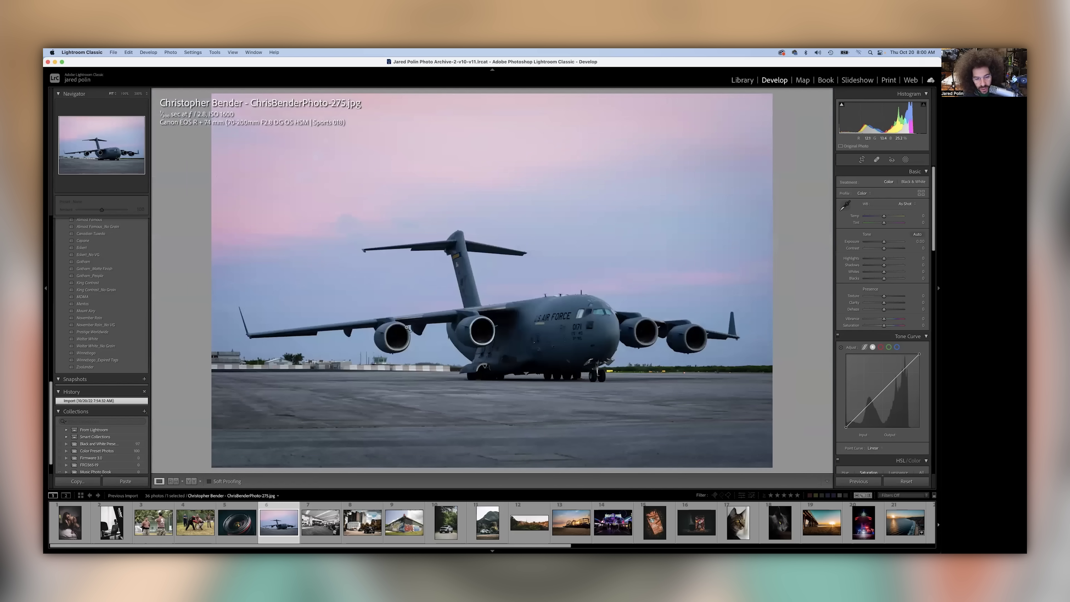
pyautogui.scroll(3, 387, 321)
pyautogui.click(387, 321)
# Inspect the nose gear and plane at 100%, then advance to the terminal photo ChrisBenderPhoto-282
pyautogui.click(610, 354)
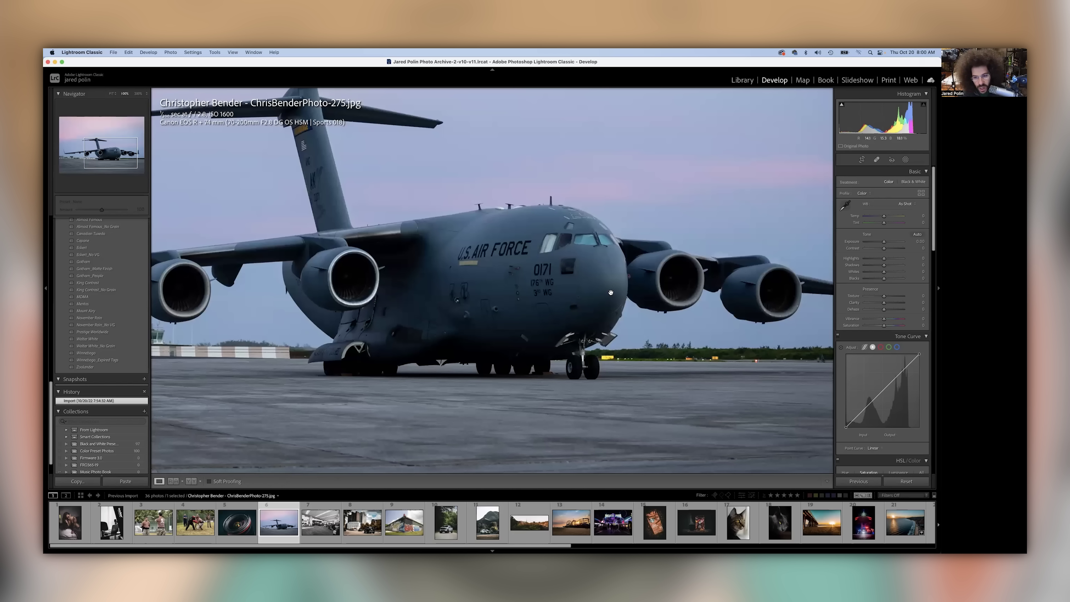
pyautogui.click(518, 263)
pyautogui.rightClick(514, 322)
pyautogui.click(486, 303)
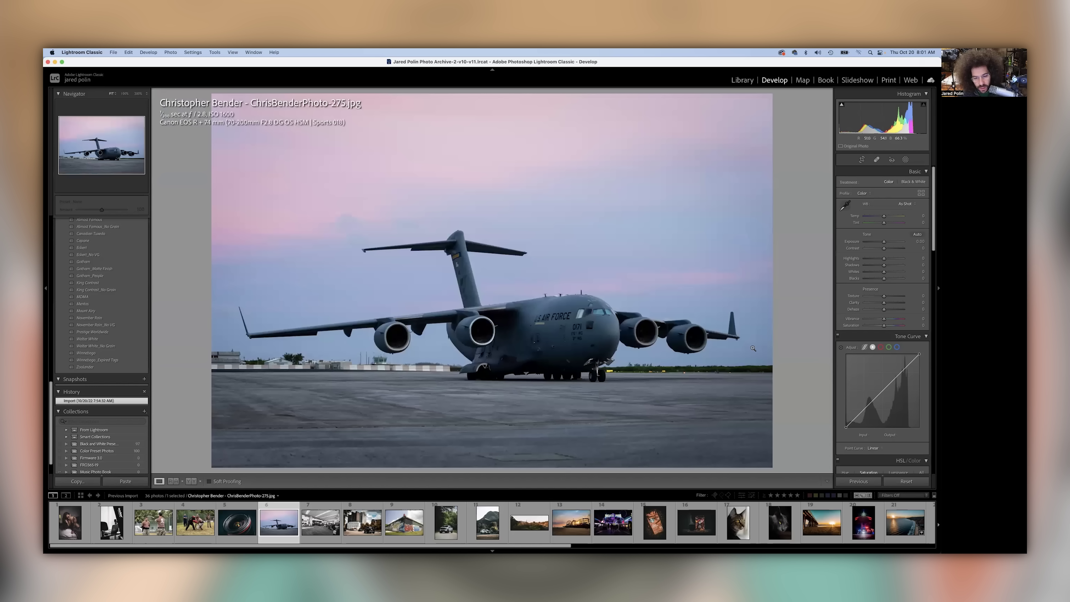
pyautogui.click(490, 347)
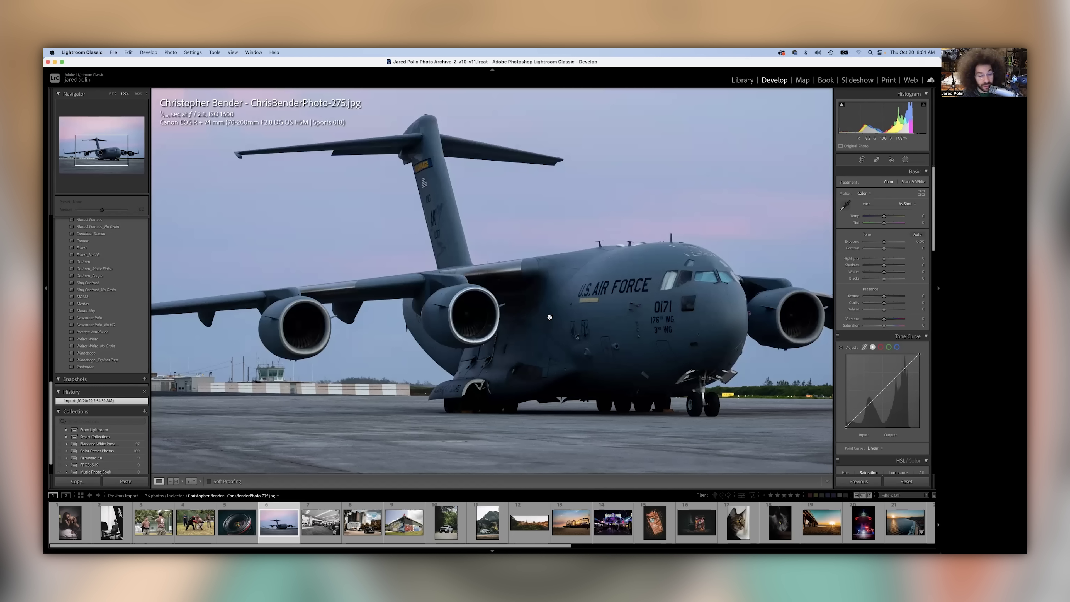
pyautogui.click(550, 319)
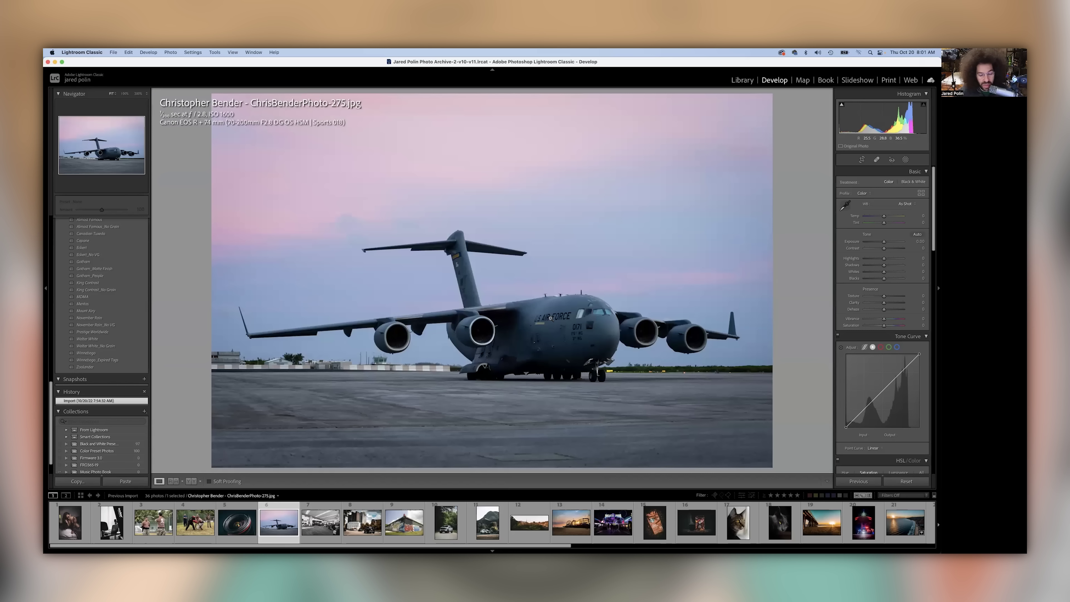
pyautogui.press('Right')
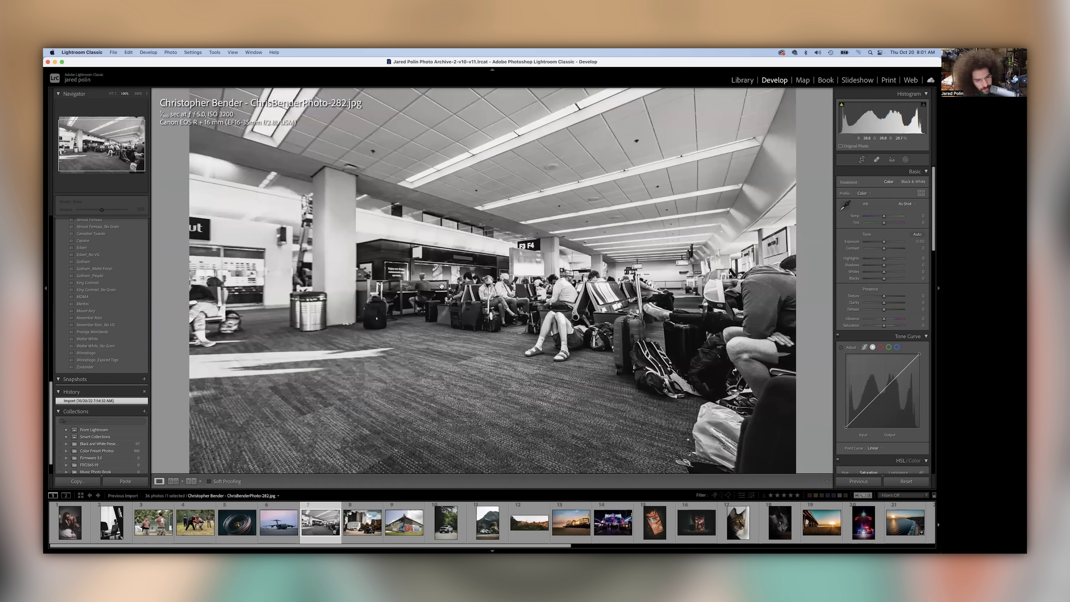
pyautogui.click(441, 286)
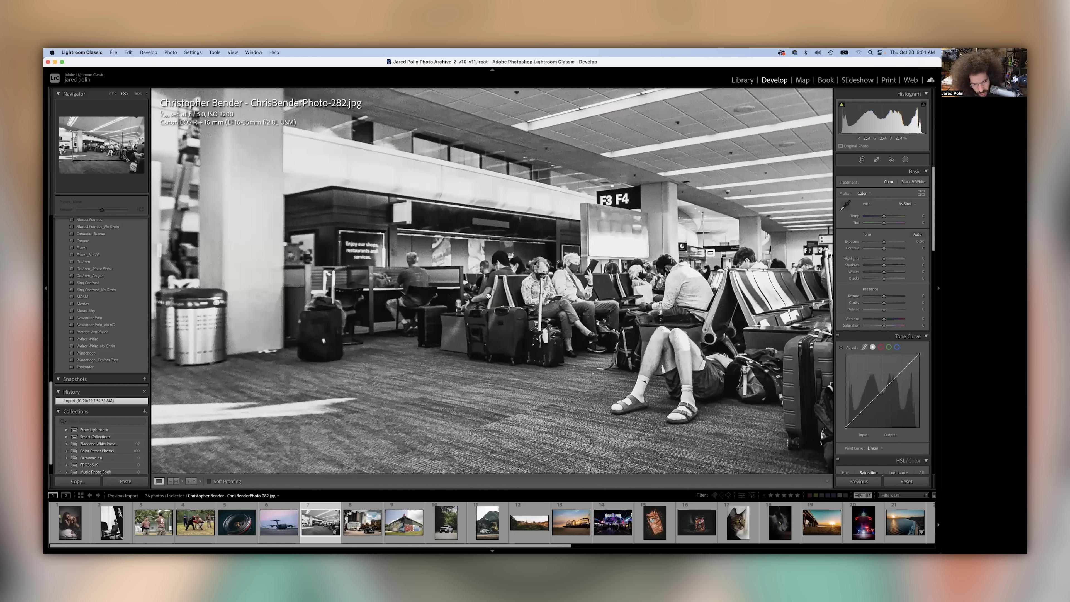
pyautogui.hscroll(10, 389, 287)
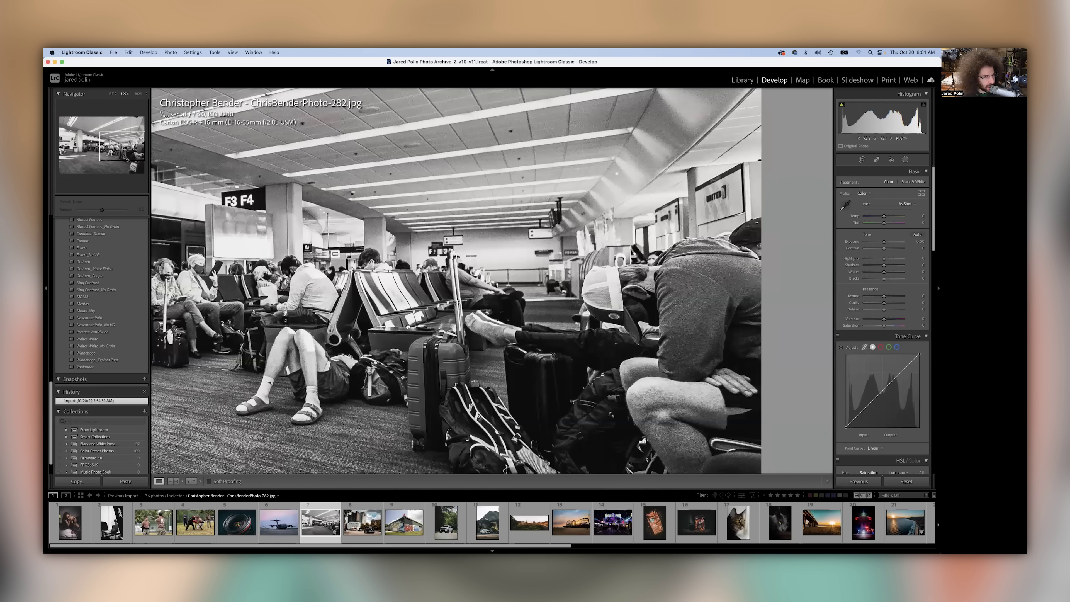
pyautogui.scroll(3, 408, 327)
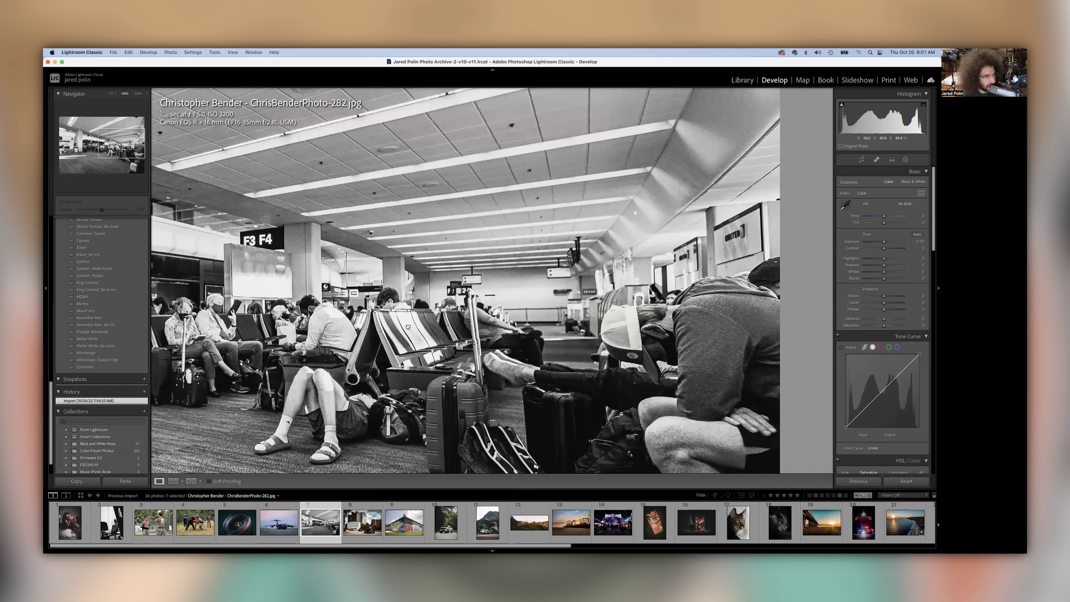
pyautogui.scroll(-3, 430, 278)
pyautogui.hscroll(2, 430, 278)
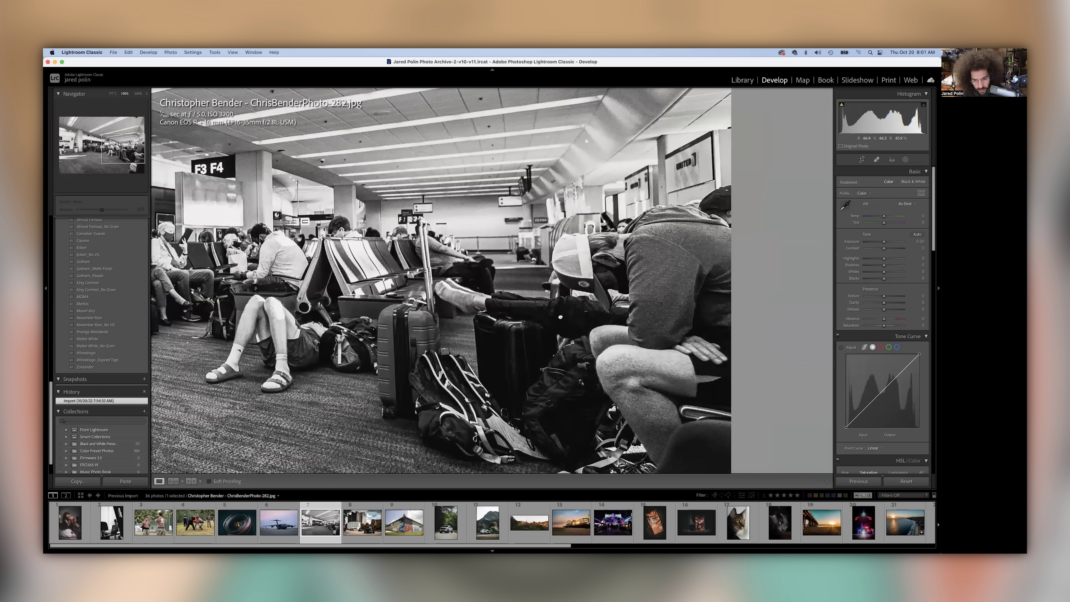
pyautogui.hscroll(-3, 626, 339)
pyautogui.scroll(-1, 625, 340)
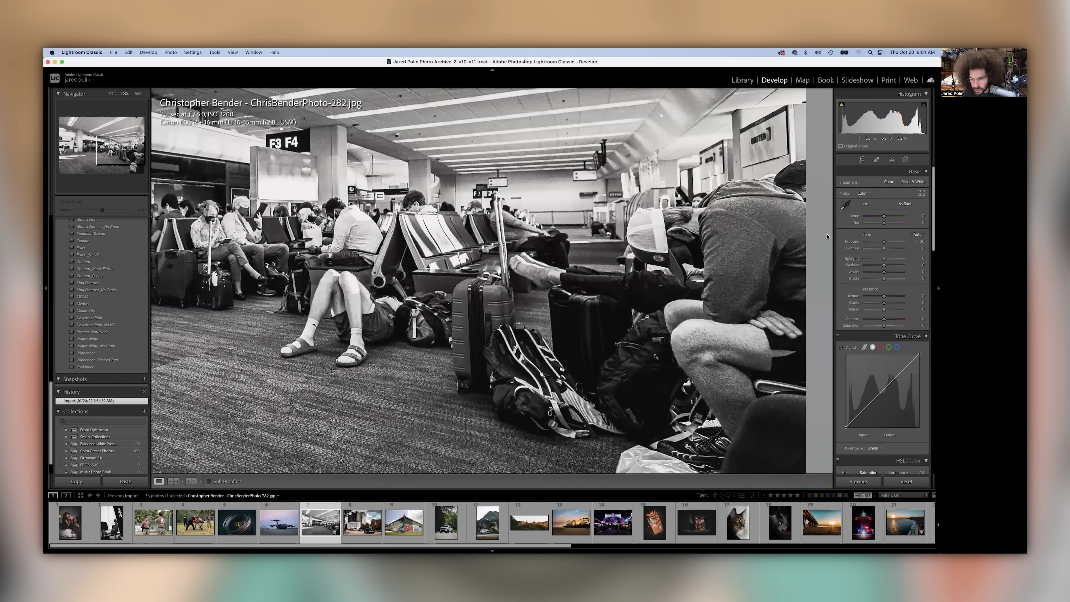
pyautogui.press('z')
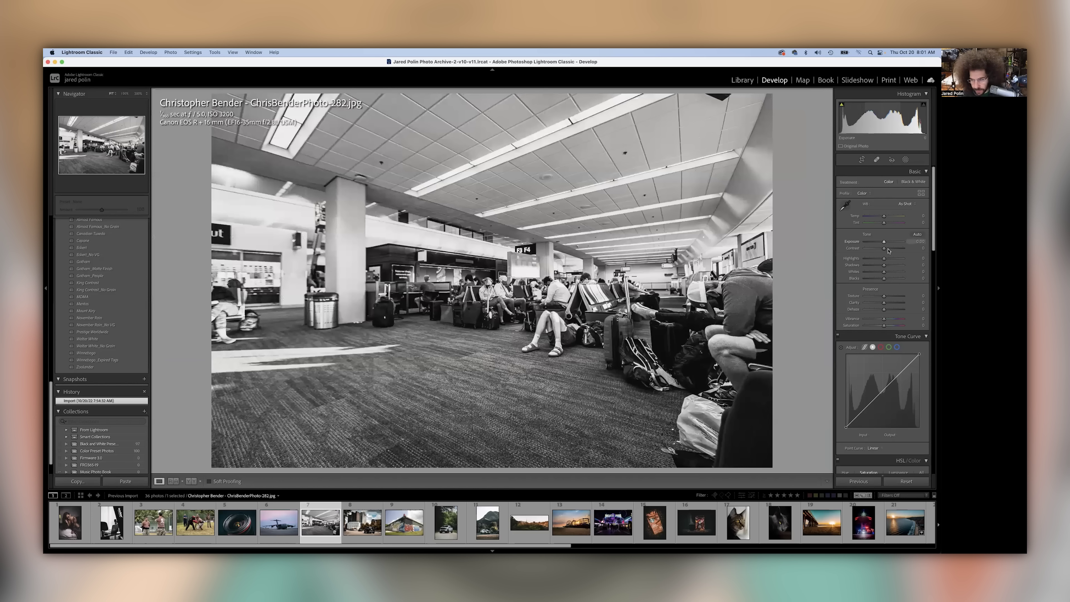
# Set Exposure to -0.45 and Contrast to +62, comparing before and after versions
pyautogui.write('-0.45')
pyautogui.press('Tab')
pyautogui.write('70')
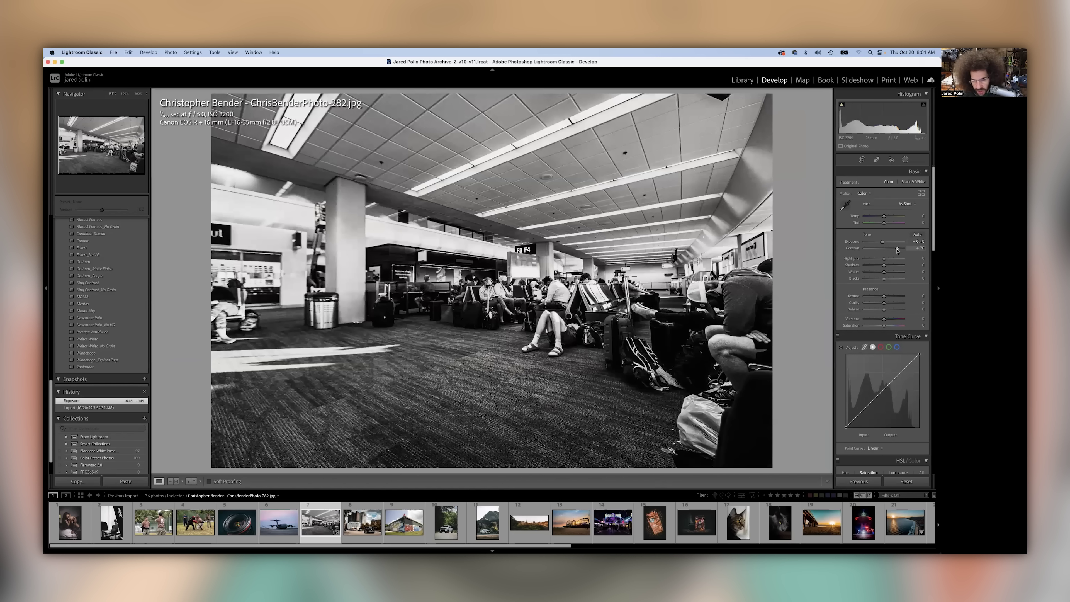
pyautogui.moveTo(894, 250); pyautogui.dragTo(892, 250)
pyautogui.press('\\')
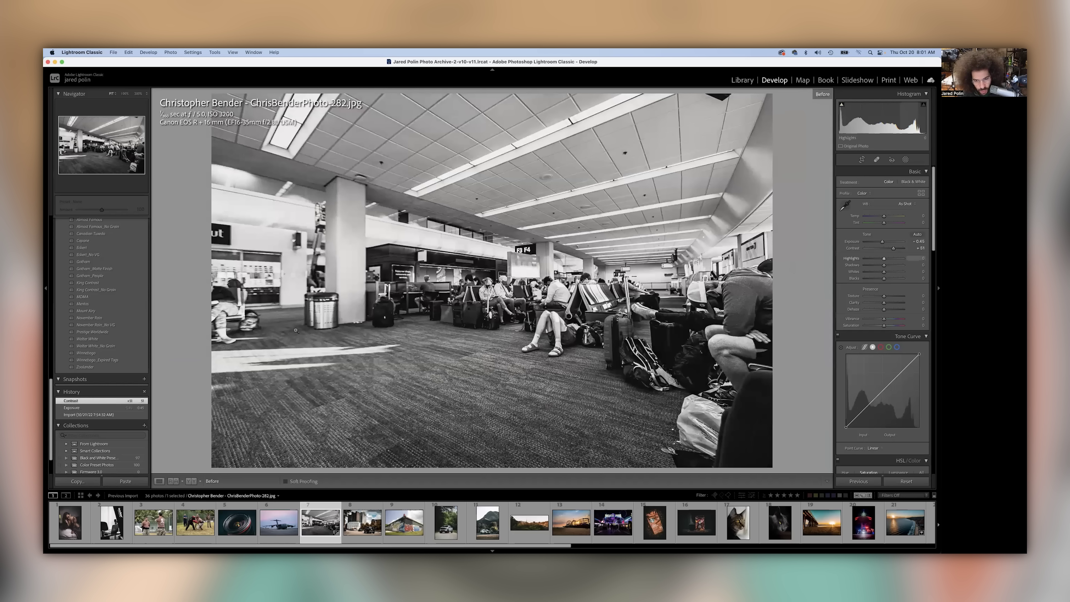
pyautogui.press('\\')
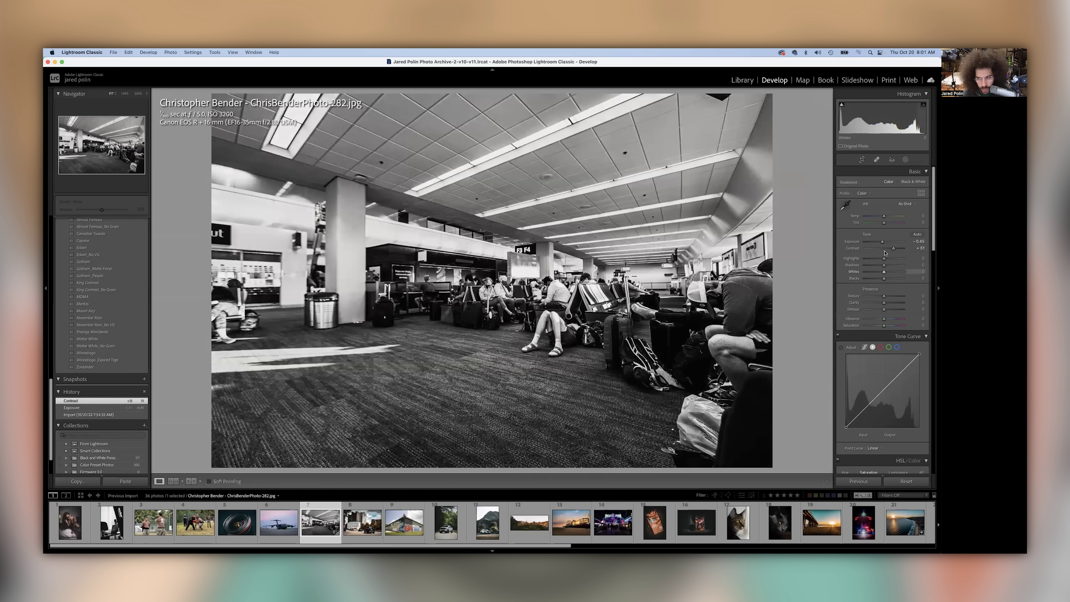
pyautogui.moveTo(893, 248); pyautogui.dragTo(881, 244)
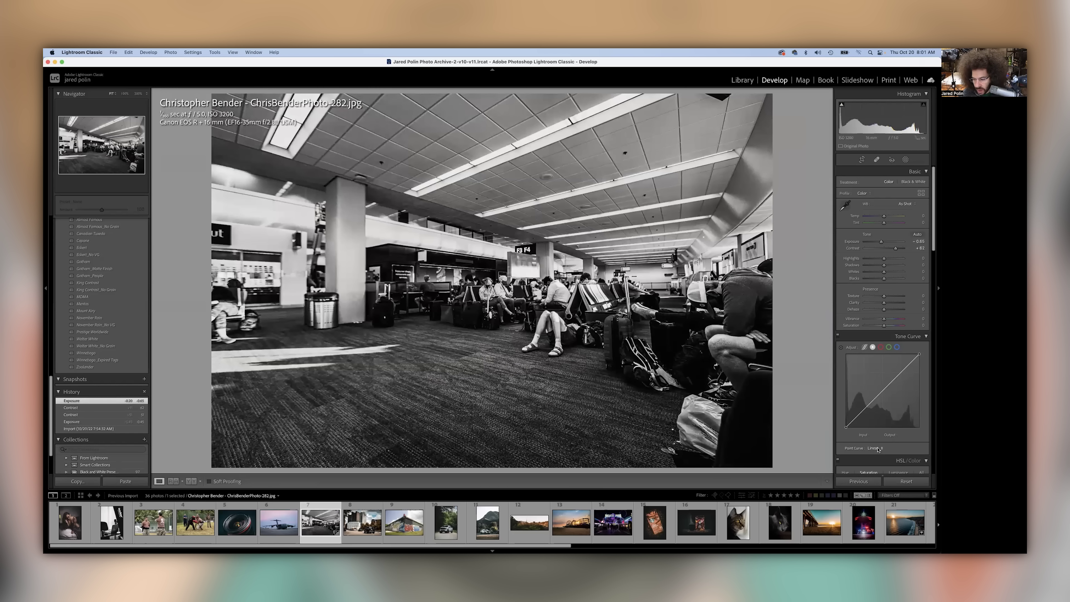
# Apply the Medium Contrast point curve, Shadows +28, and a little texture and clarity, then check at 100%
pyautogui.click(878, 449)
pyautogui.click(882, 455)
pyautogui.moveTo(884, 265); pyautogui.dragTo(886, 295)
pyautogui.moveTo(884, 302); pyautogui.dragTo(884, 303)
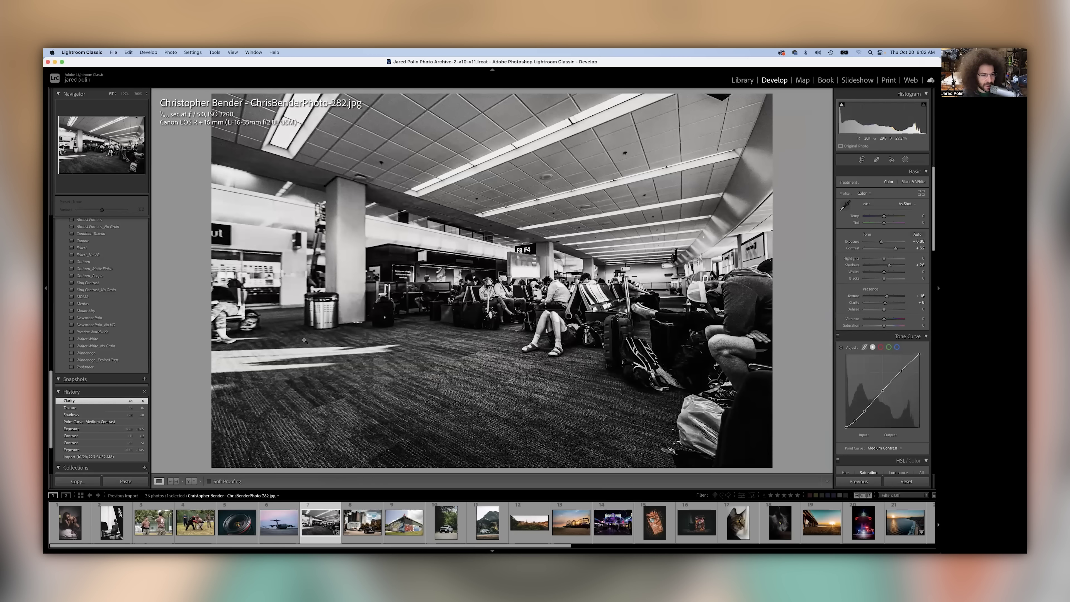
pyautogui.click(283, 347)
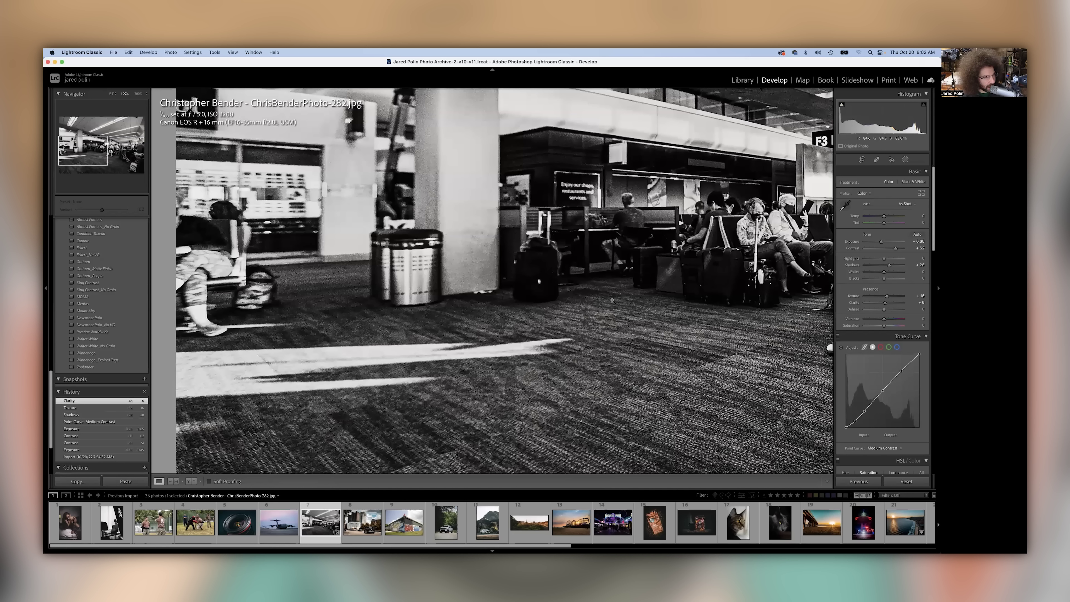
pyautogui.doubleClick(610, 329)
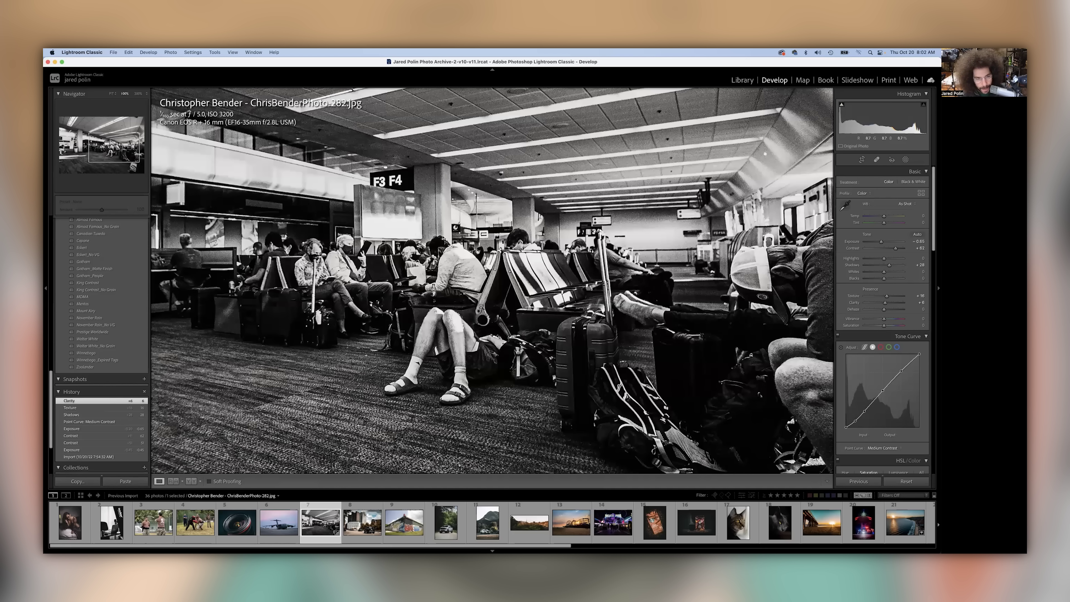
pyautogui.press('Right')
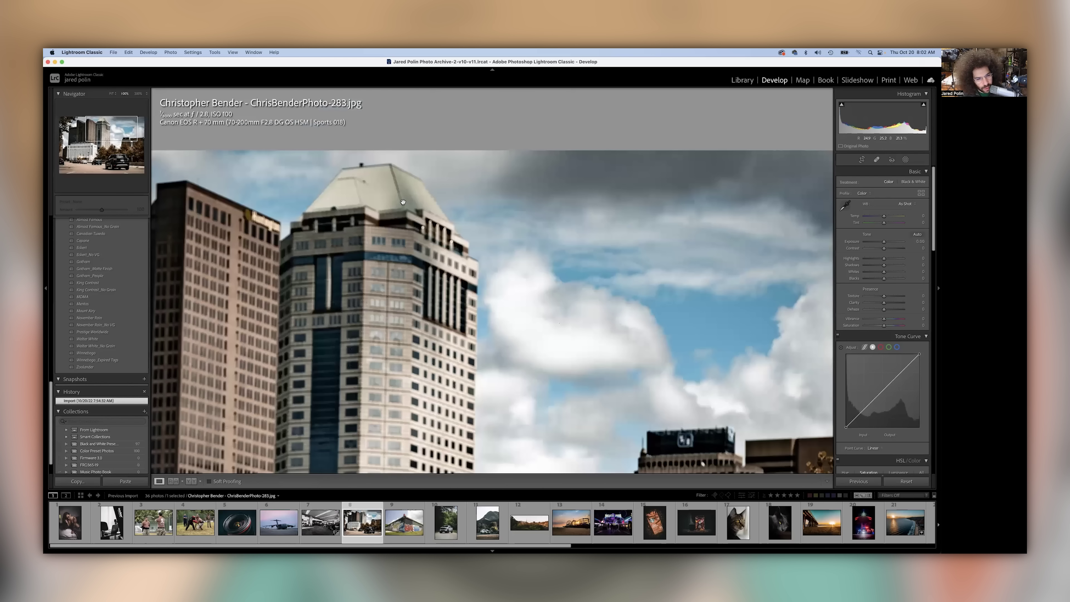
# Check the city street photo's licence plate and SUV at 100%, leaving it unedited
pyautogui.click(528, 245)
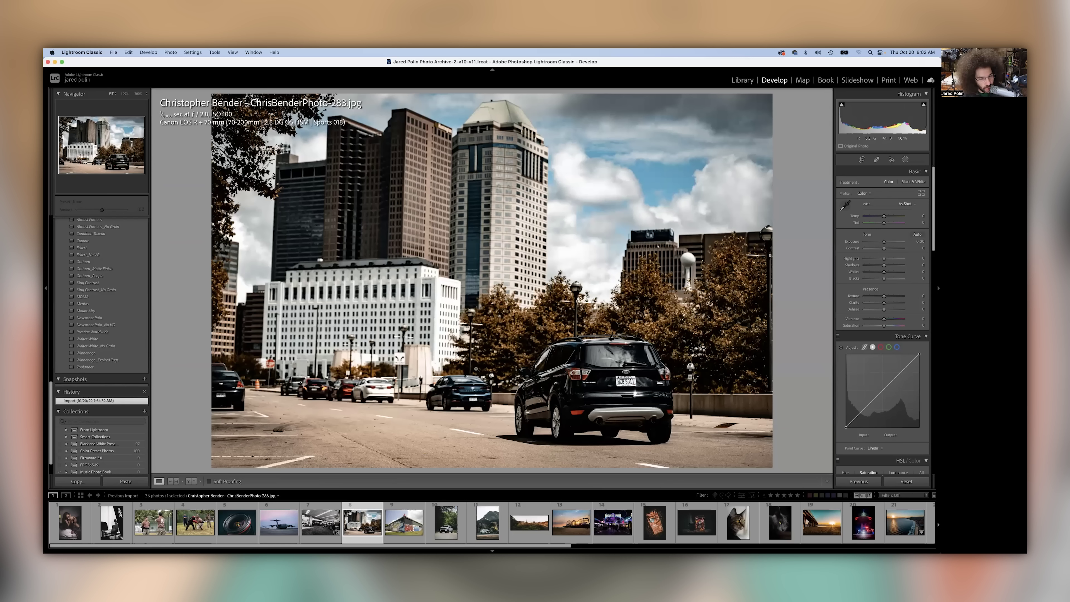
pyautogui.rightClick(440, 305)
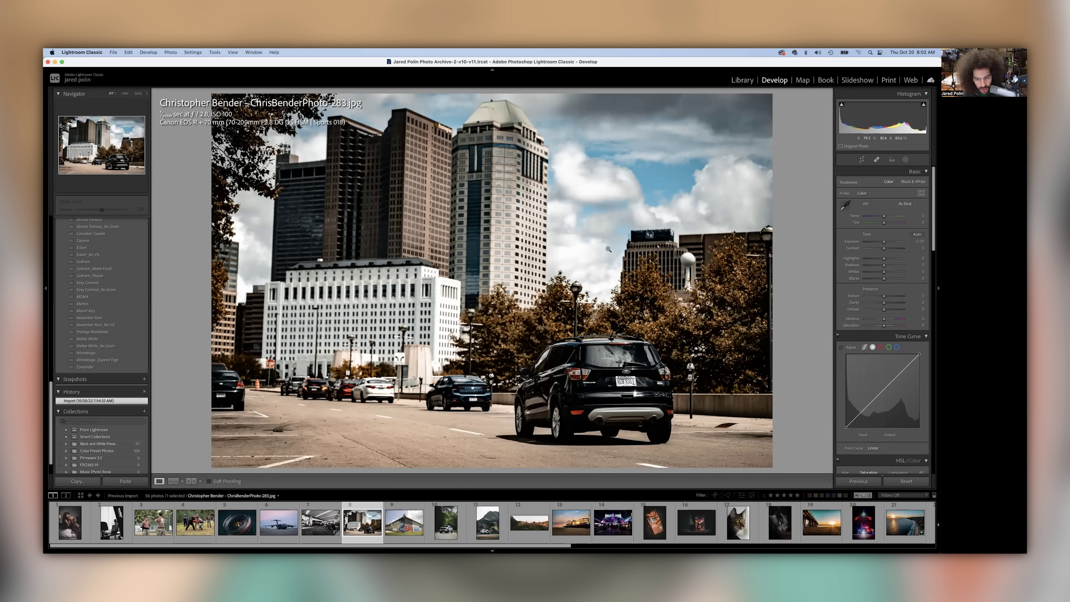
pyautogui.click(637, 386)
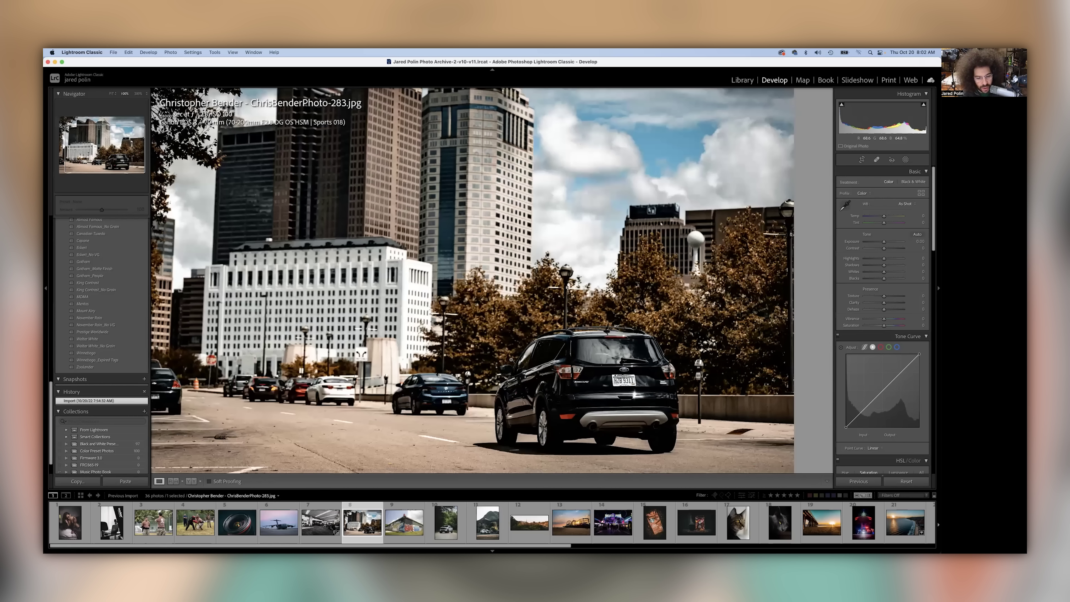
pyautogui.click(535, 379)
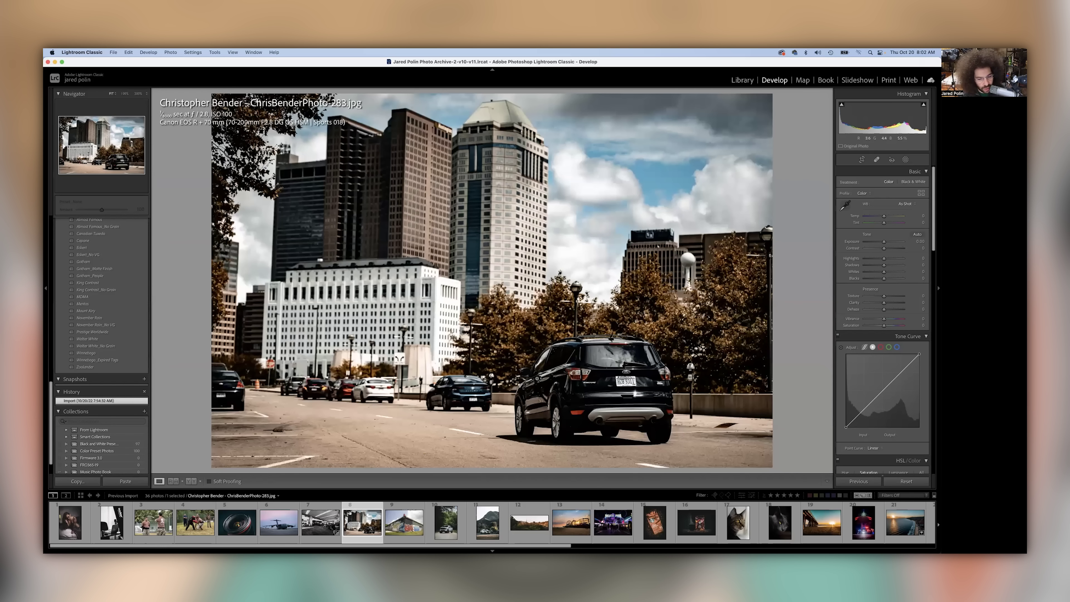
pyautogui.rightClick(618, 427)
pyautogui.click(575, 386)
pyautogui.click(590, 391)
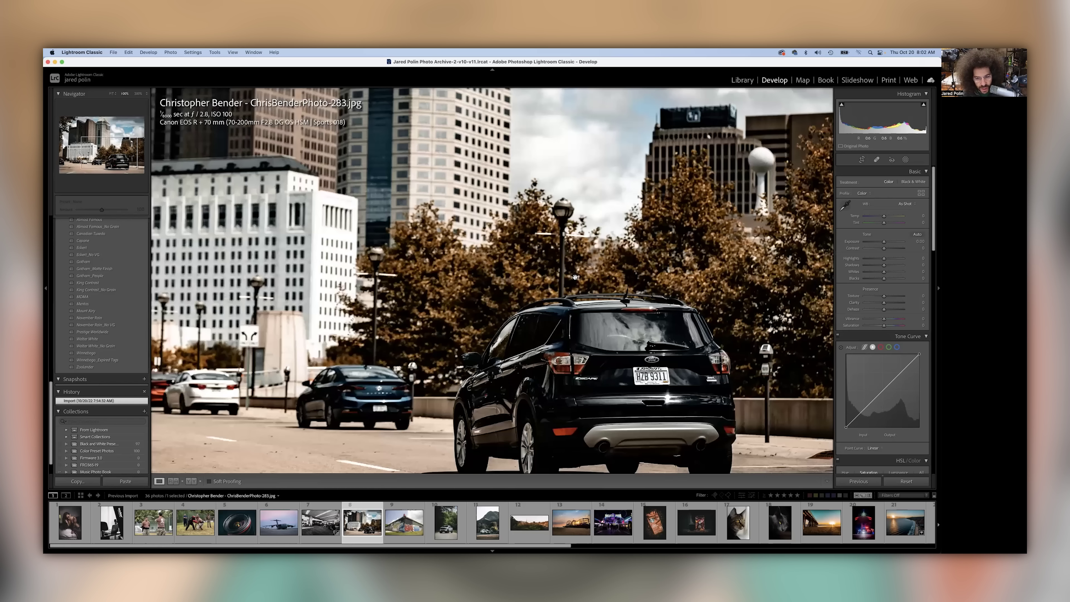
pyautogui.scroll(-5, 575, 277)
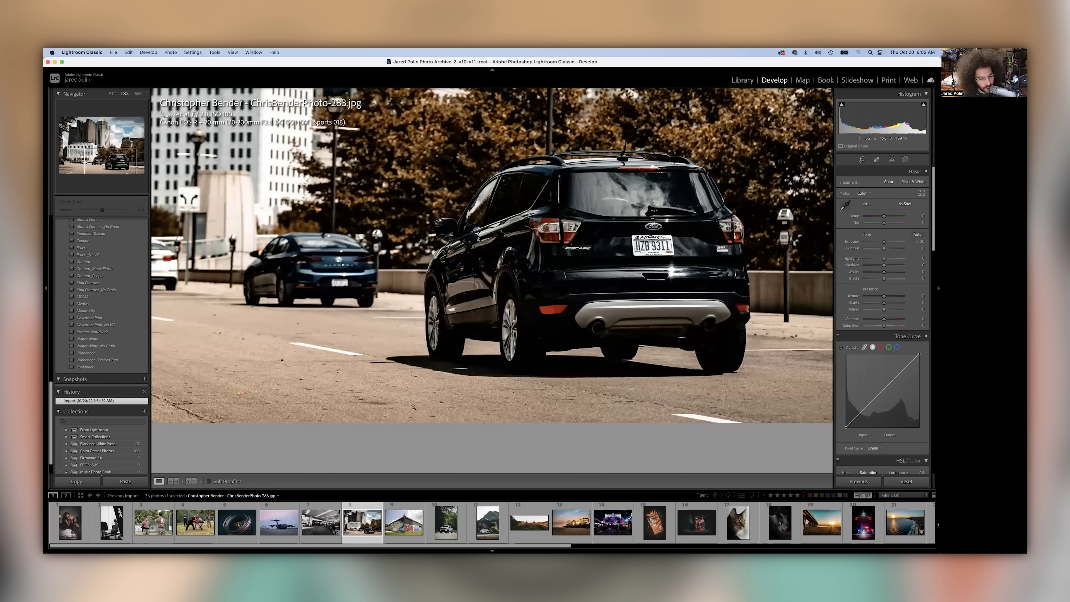
pyautogui.click(407, 389)
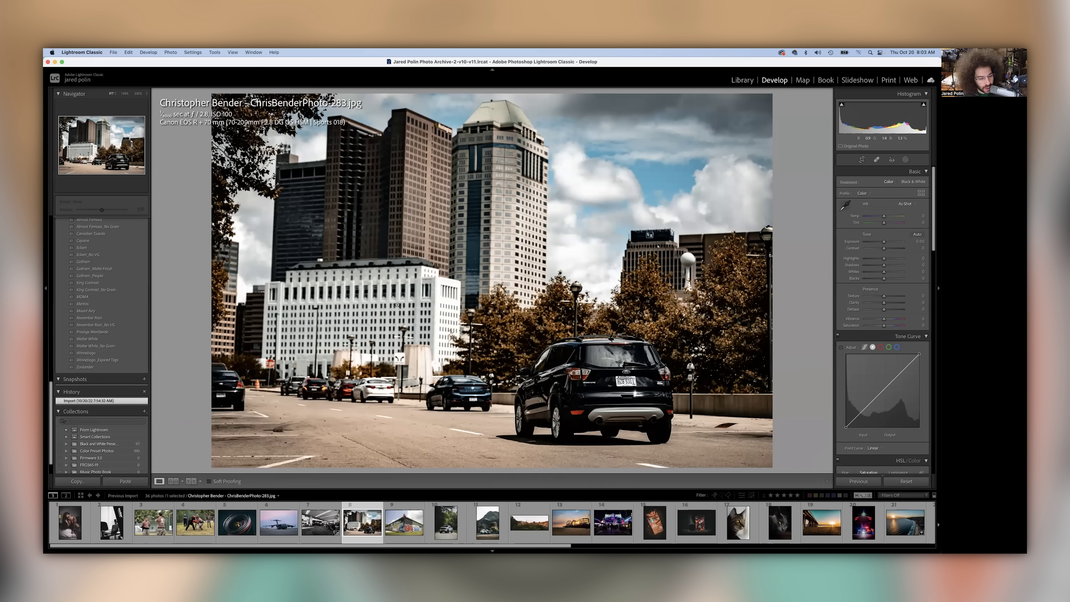
# Move to the graffiti wall photo, check its detail at 100%, and scroll the left panel to Presets
pyautogui.press('Right')
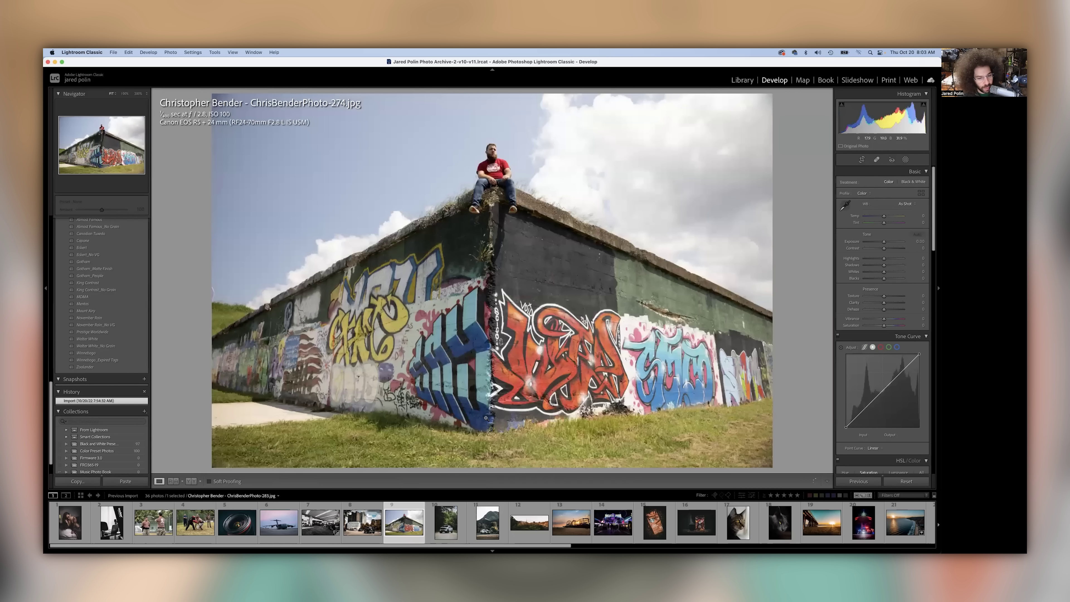
pyautogui.click(485, 223)
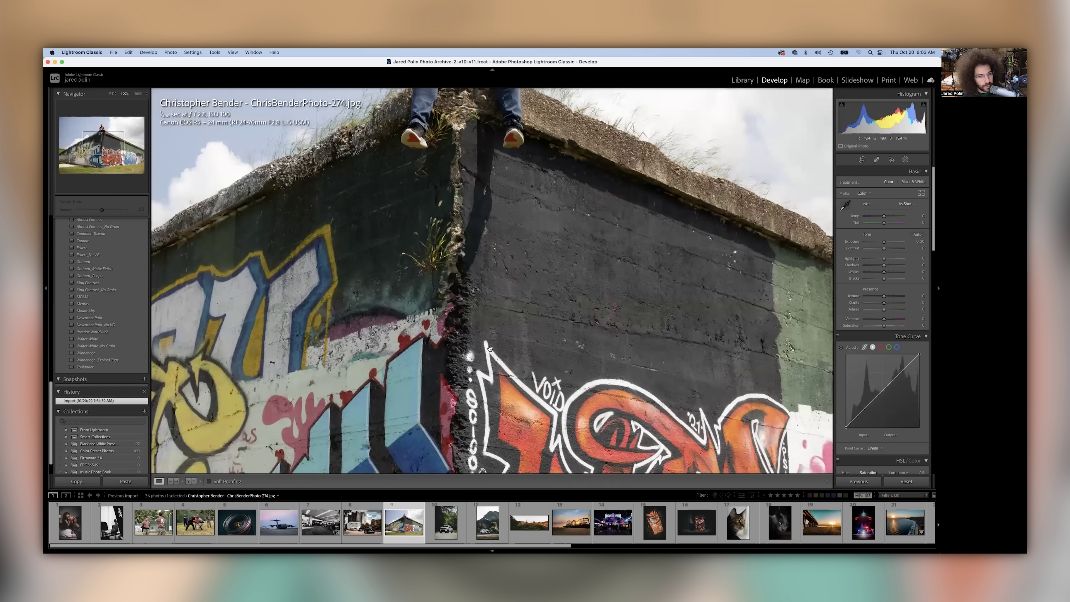
pyautogui.click(507, 242)
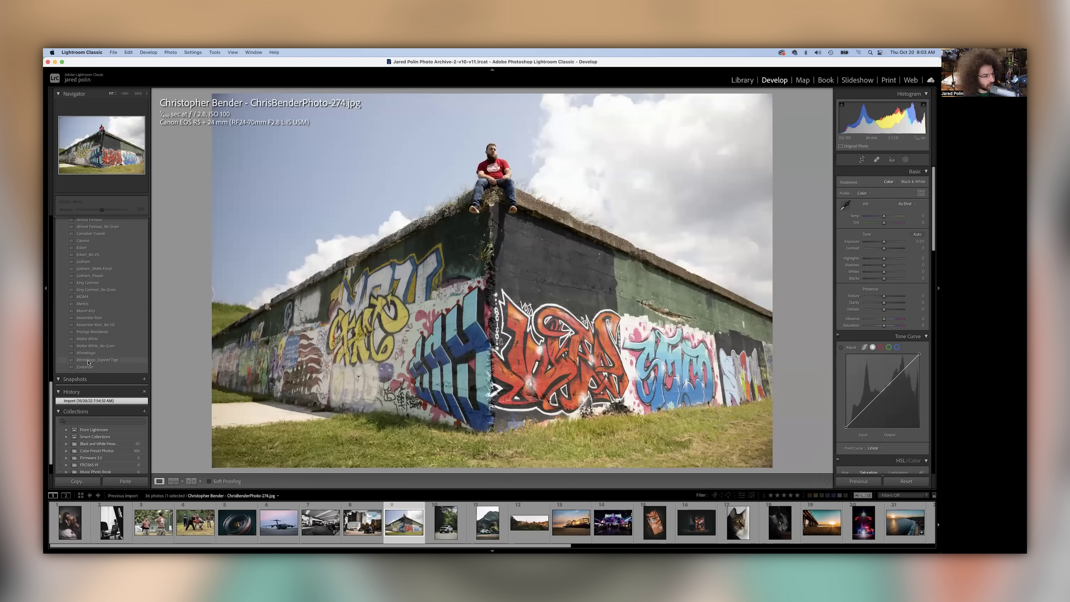
pyautogui.scroll(5, 91, 362)
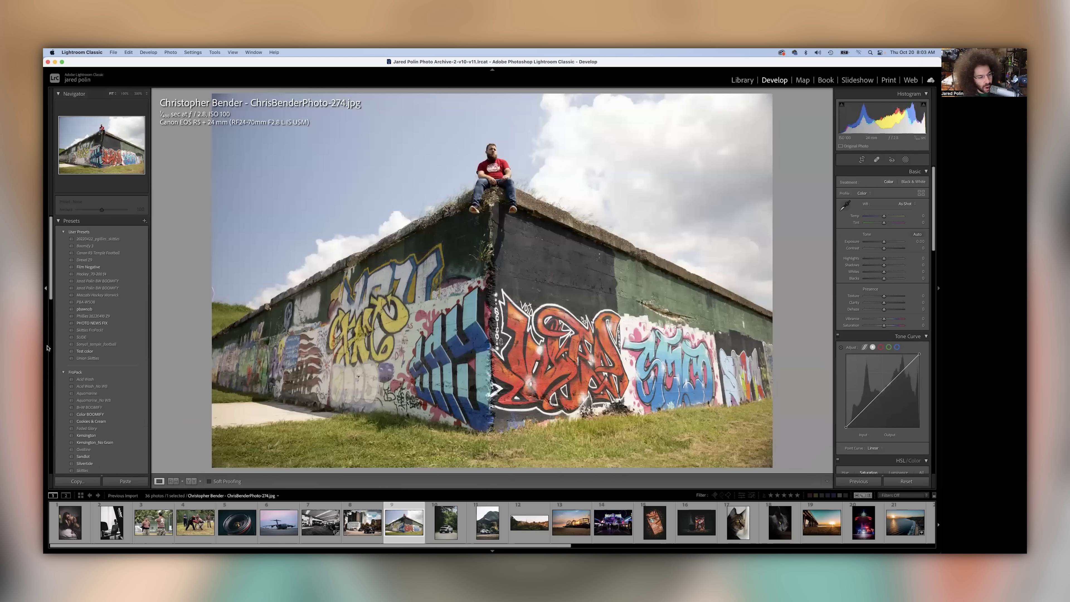
pyautogui.scroll(-3, 53, 392)
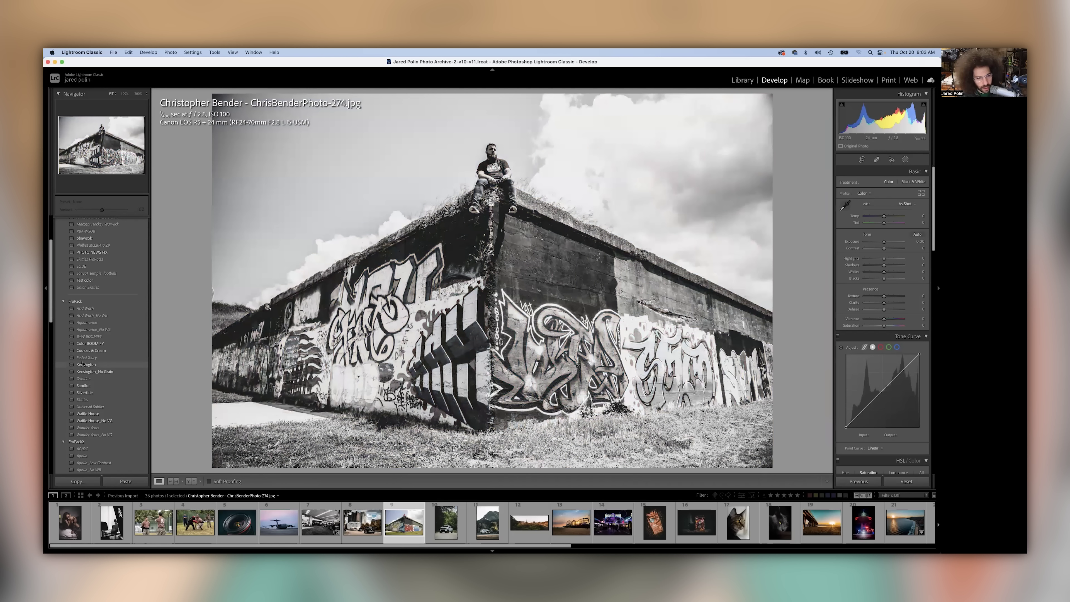
# Boost contrast, set Highlights to -85, apply Medium Contrast curve, Exposure -0.25, and cool the temperature slightly
pyautogui.click(897, 248)
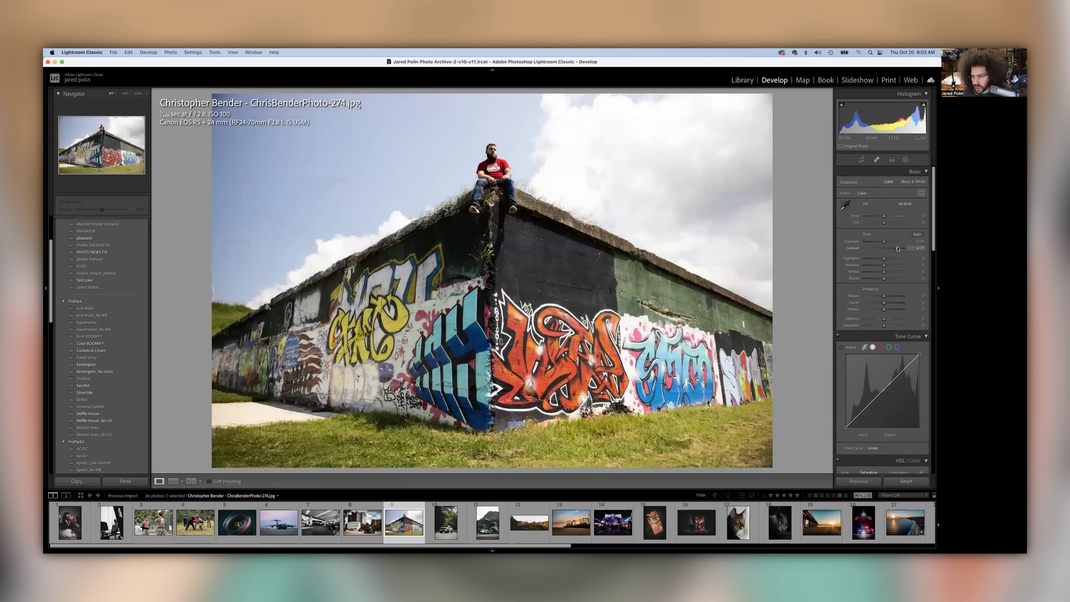
pyautogui.moveTo(898, 248); pyautogui.dragTo(888, 302)
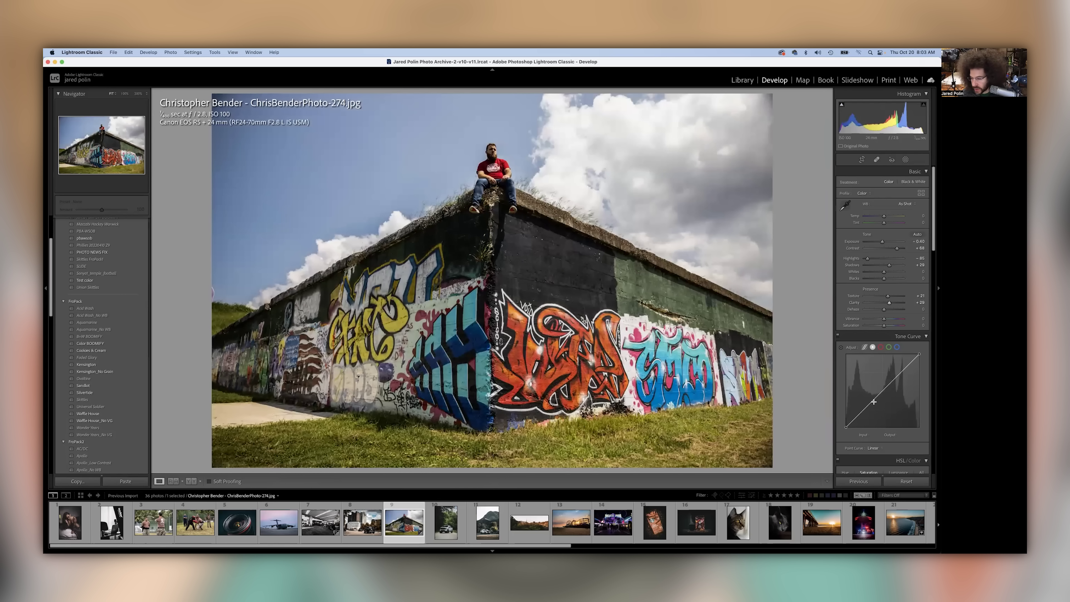
pyautogui.click(871, 448)
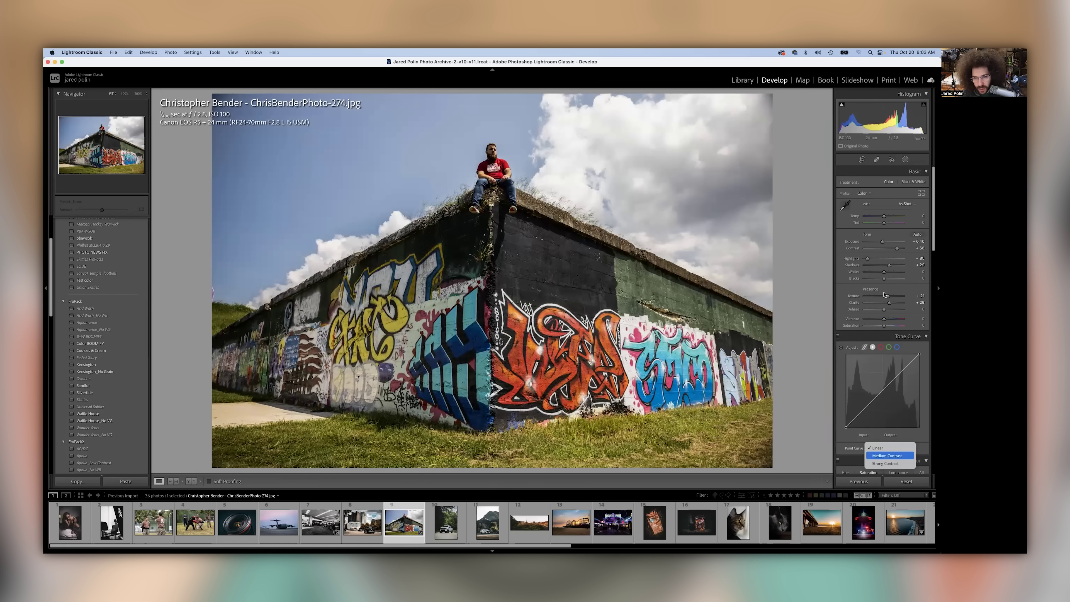
pyautogui.press('Return')
pyautogui.moveTo(881, 242); pyautogui.dragTo(882, 243)
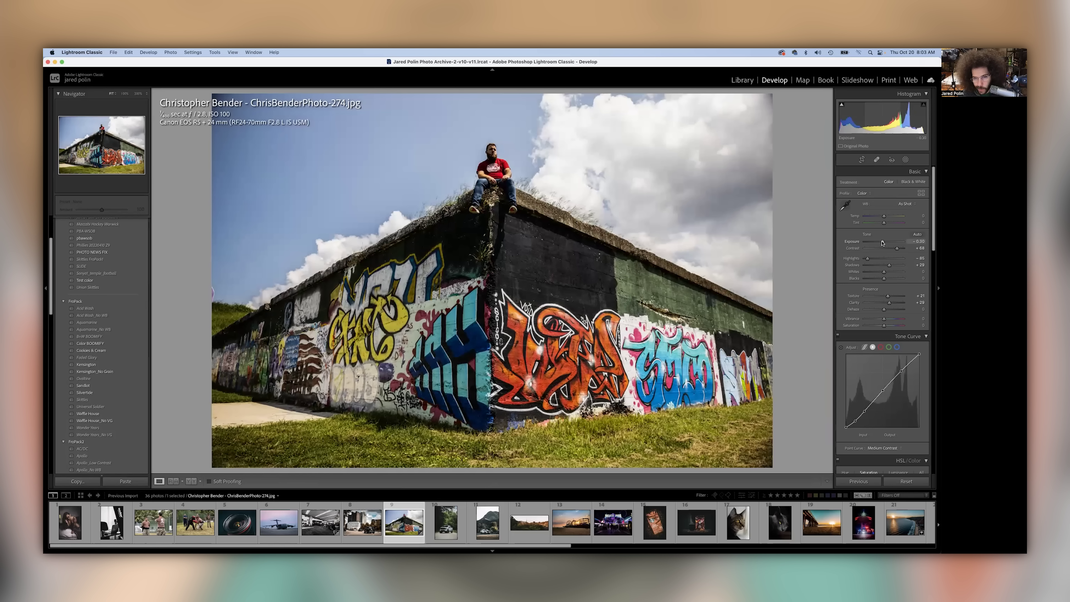
pyautogui.moveTo(879, 219); pyautogui.dragTo(879, 219)
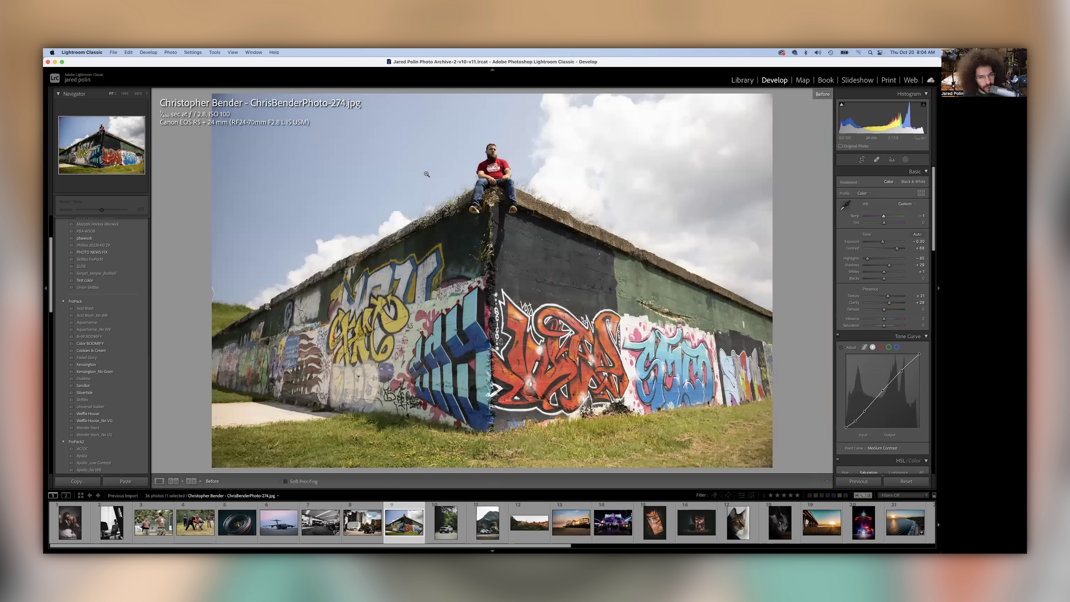
# Check the man on the wall and the wall's left end at 100%
pyautogui.click(462, 153)
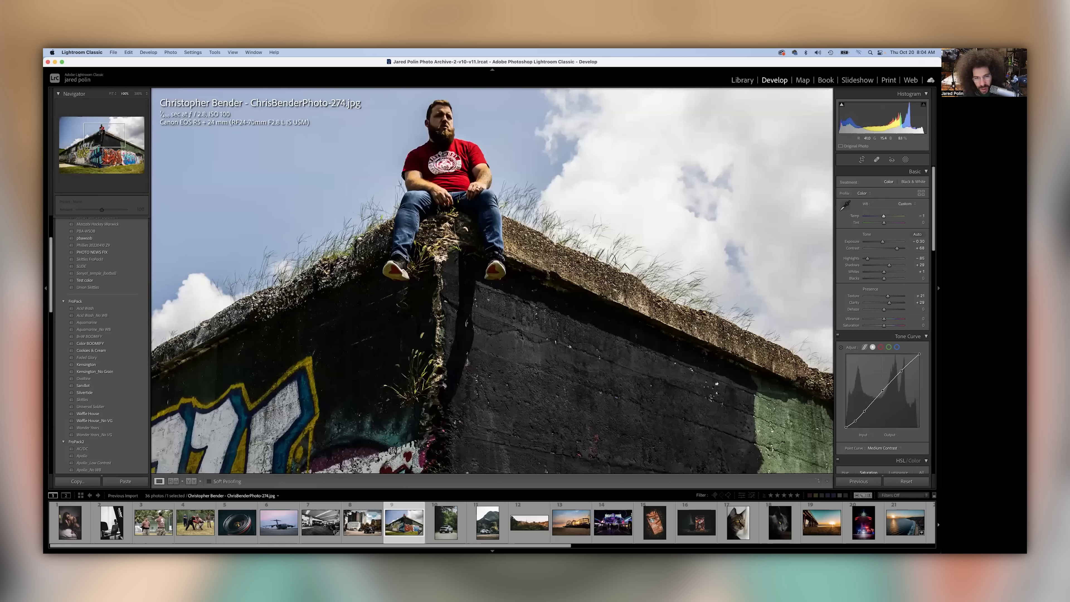
pyautogui.press('z')
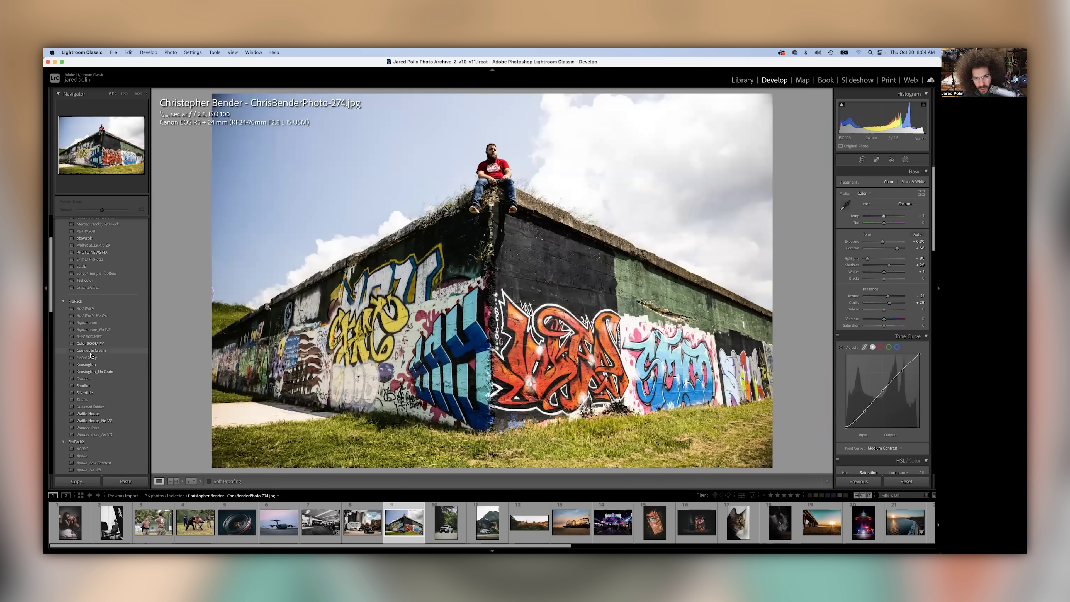
pyautogui.scroll(-2, 90, 355)
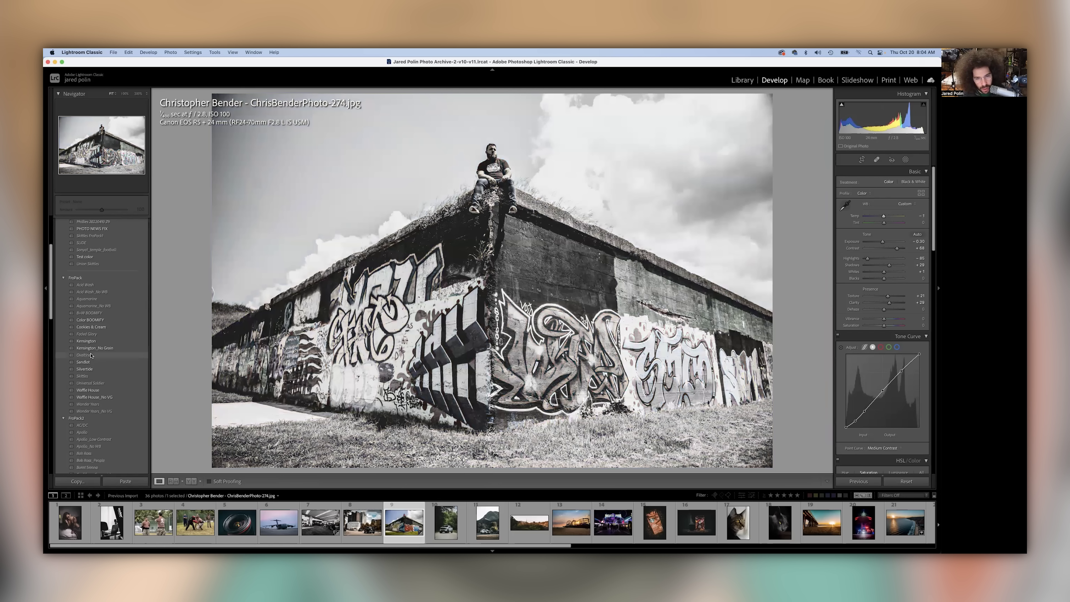
pyautogui.scroll(-2, 91, 355)
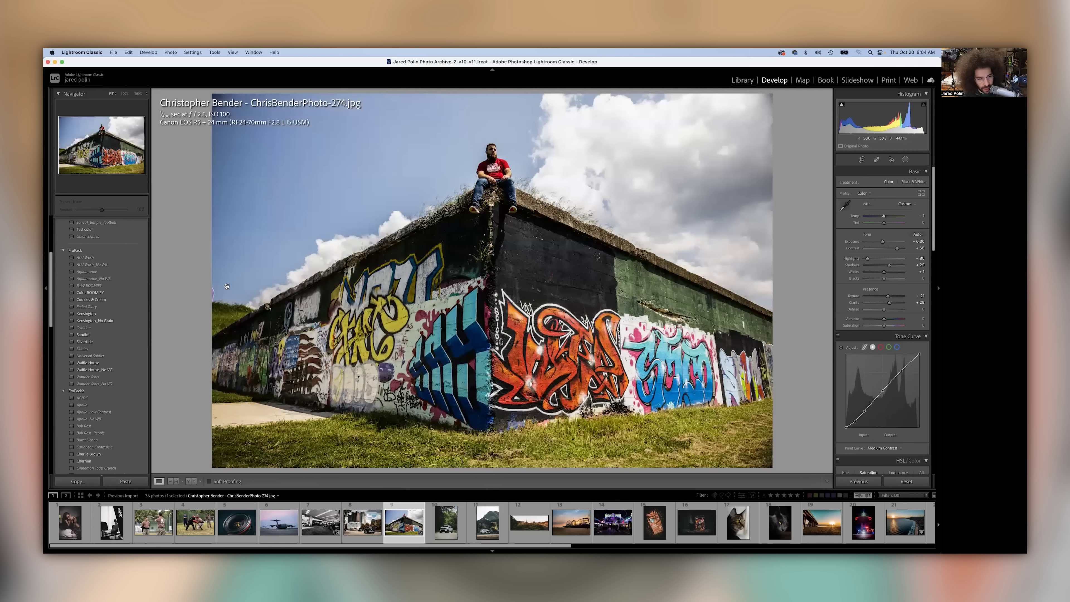
pyautogui.click(227, 286)
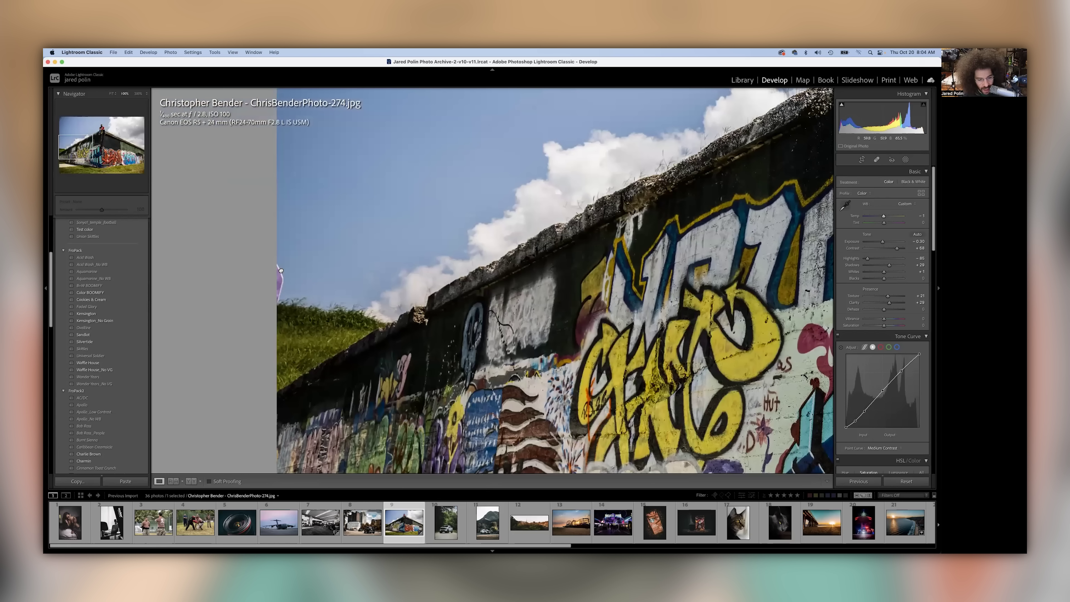
pyautogui.click(509, 267)
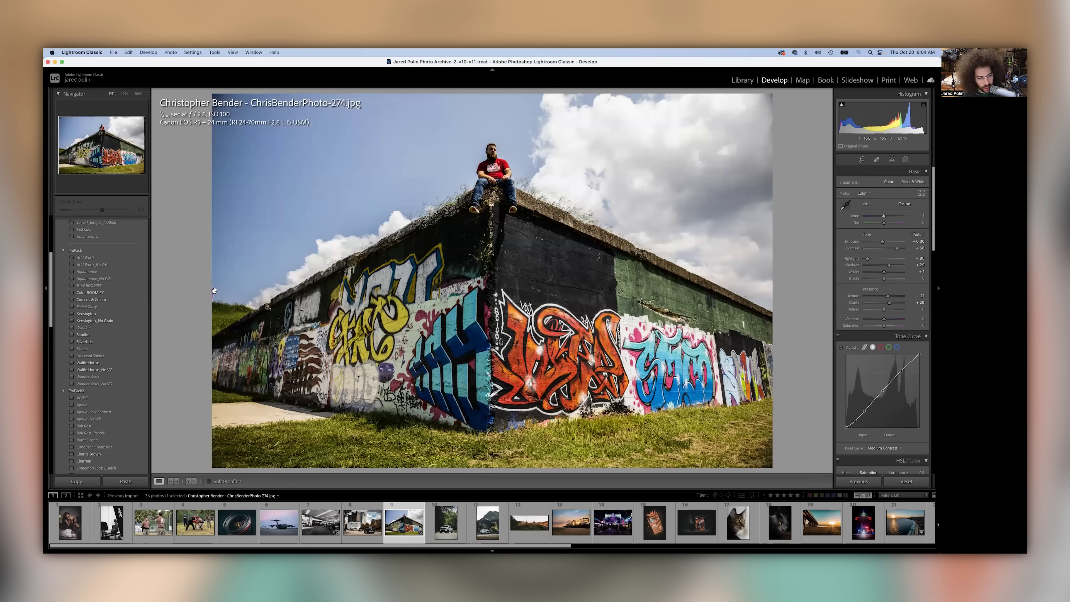
# Advance to ChrisBenderPhoto-284, the white truck, and check its focus at 100%
pyautogui.press('Right')
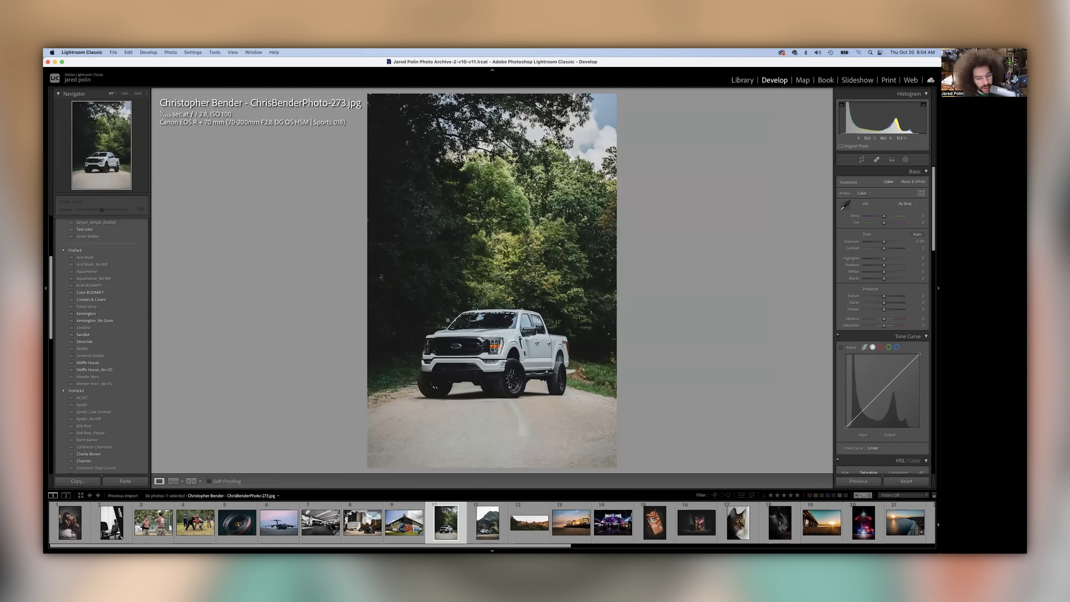
pyautogui.press('Right')
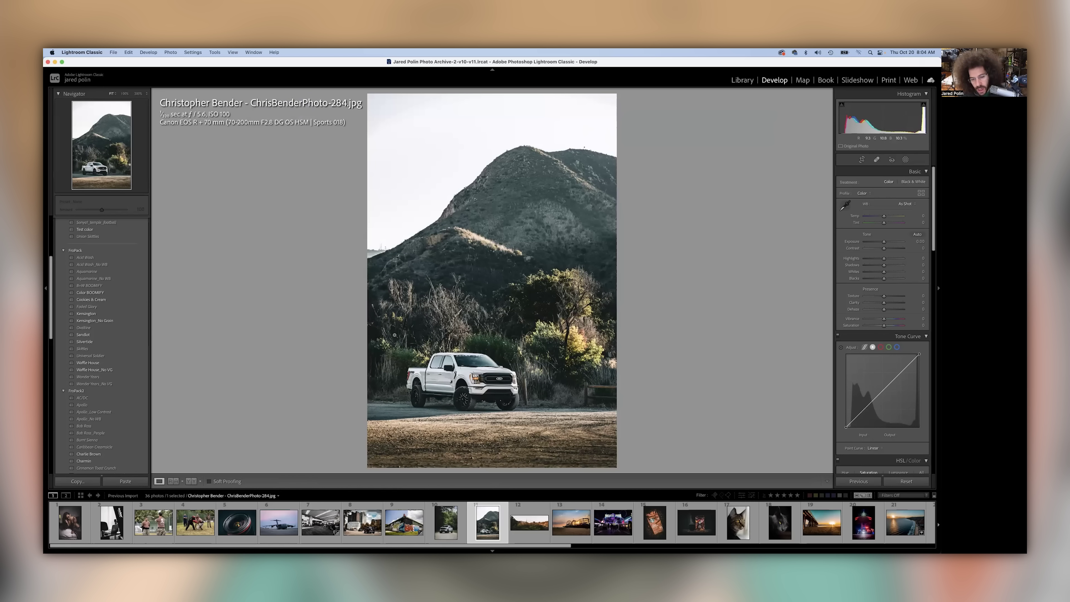
pyautogui.click(402, 352)
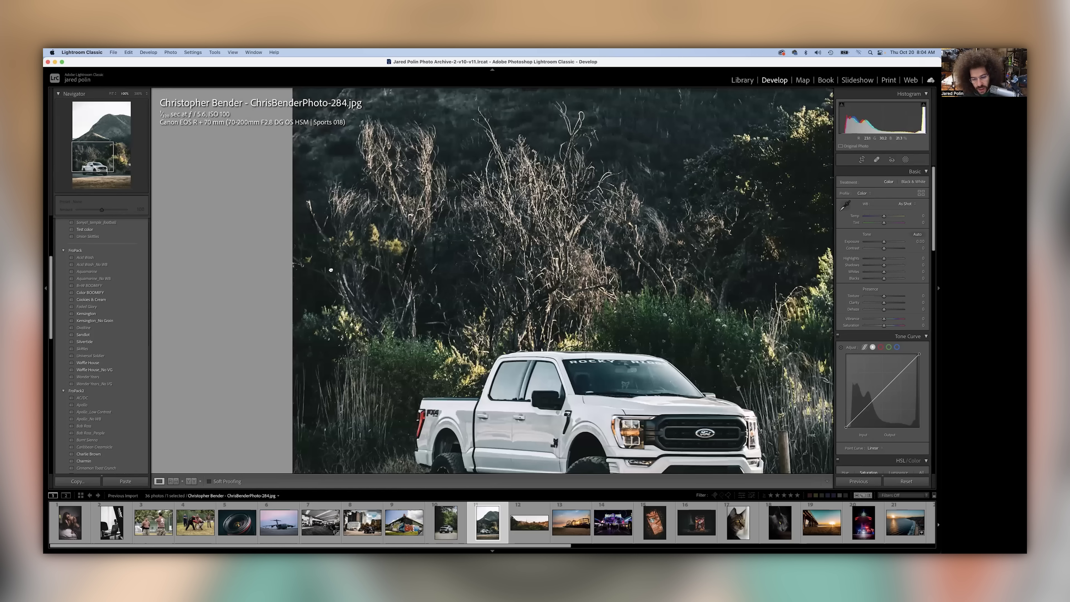
pyautogui.click(381, 272)
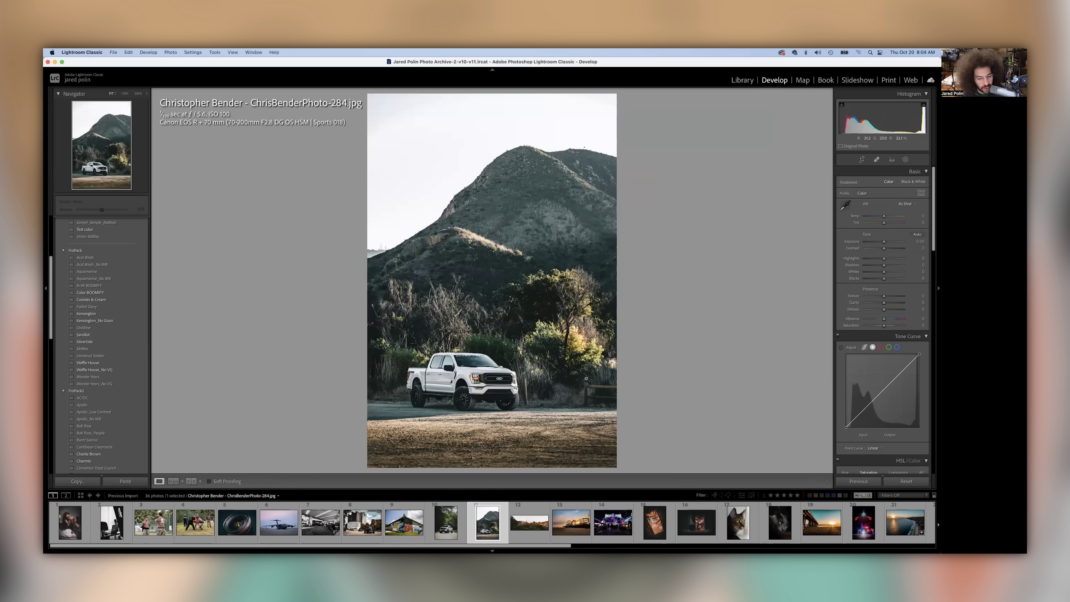
pyautogui.rightClick(605, 448)
pyautogui.press('Escape')
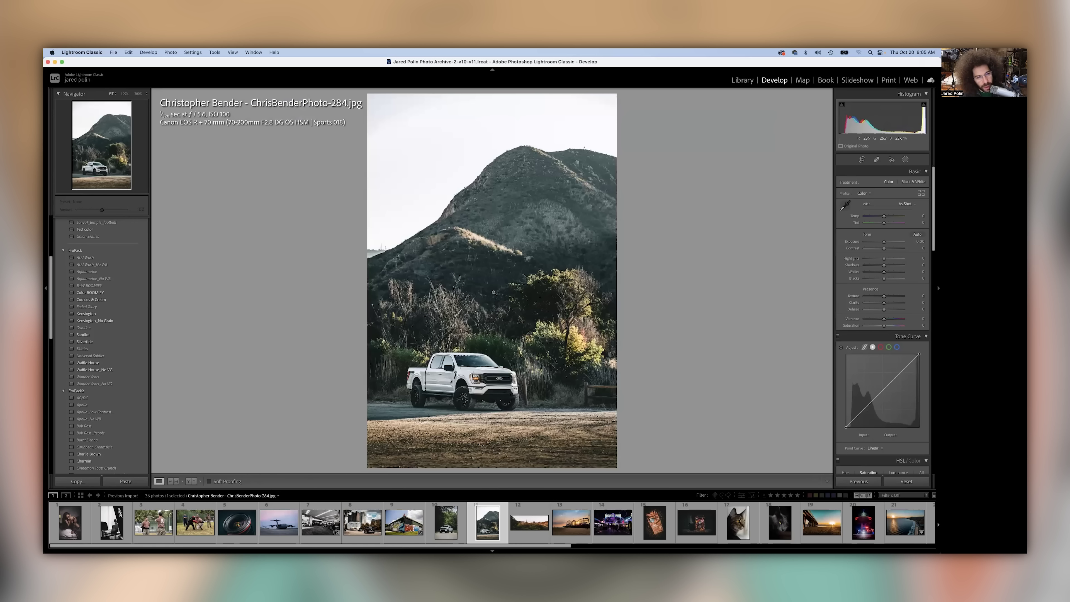
# Bring up the Hollywood sign photo and check its sharpness at 100% twice, returning to Fit
pyautogui.press('Right')
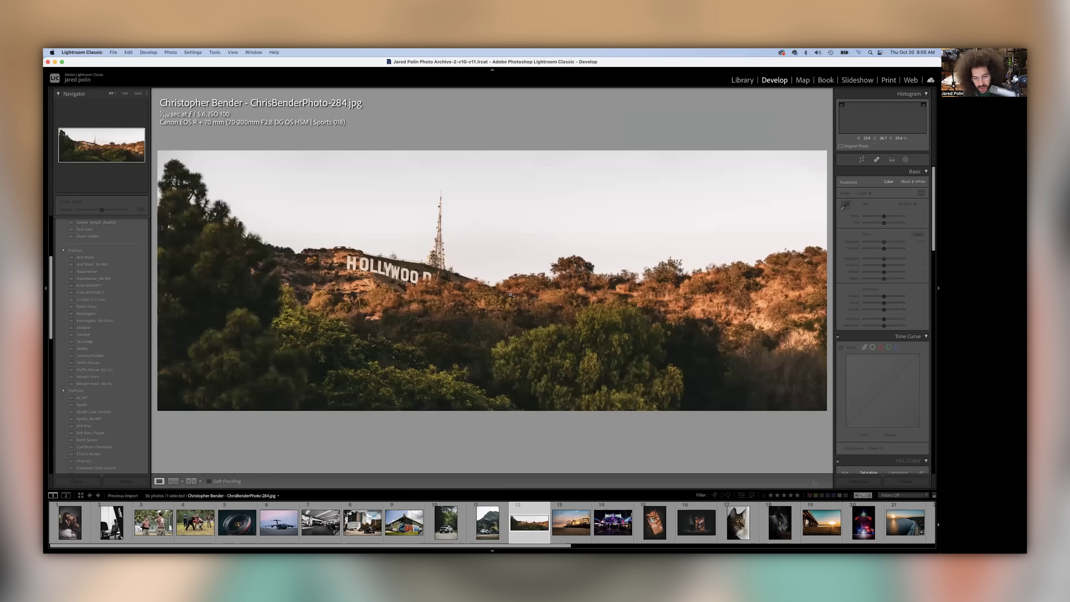
pyautogui.click(333, 259)
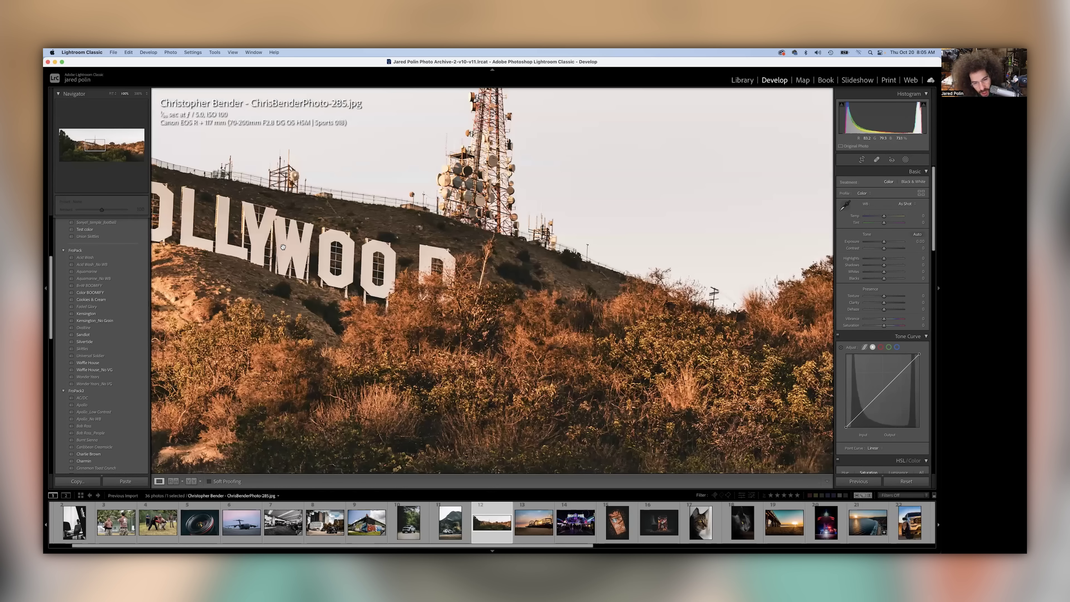
pyautogui.click(324, 231)
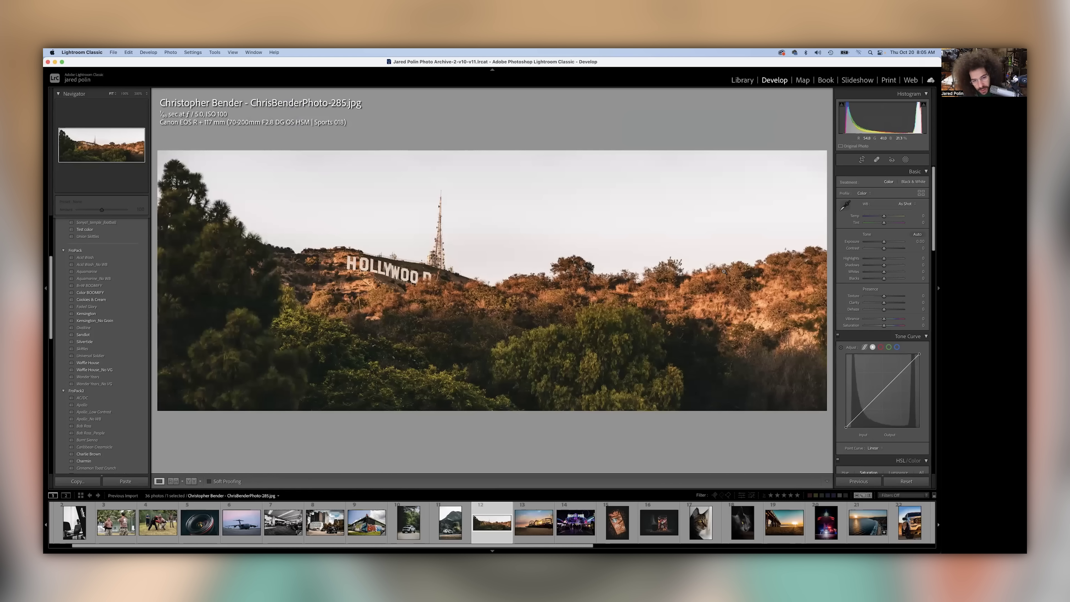
pyautogui.click(402, 239)
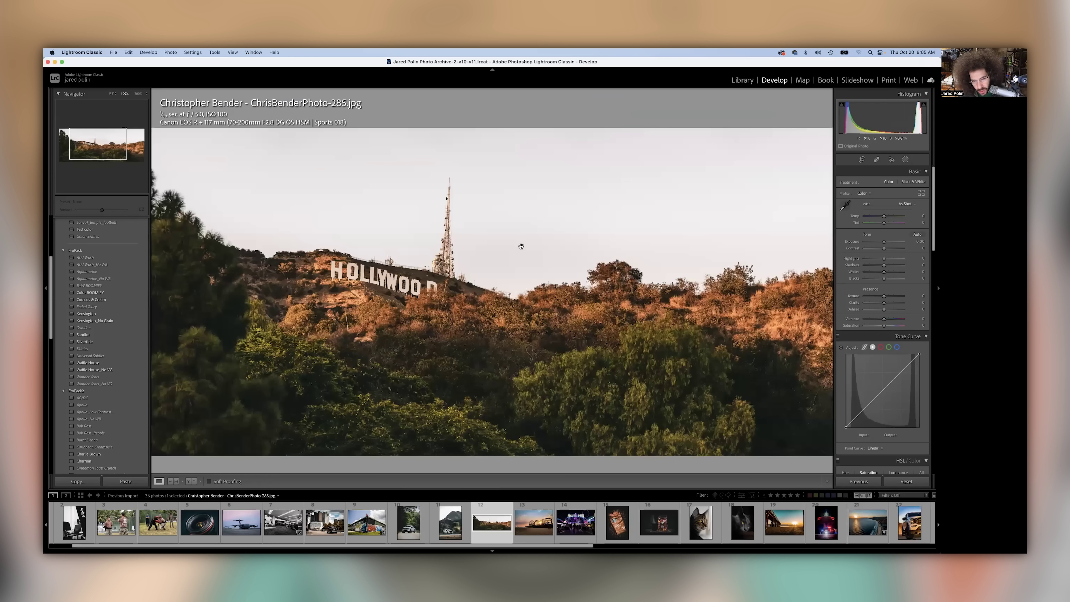
pyautogui.click(540, 262)
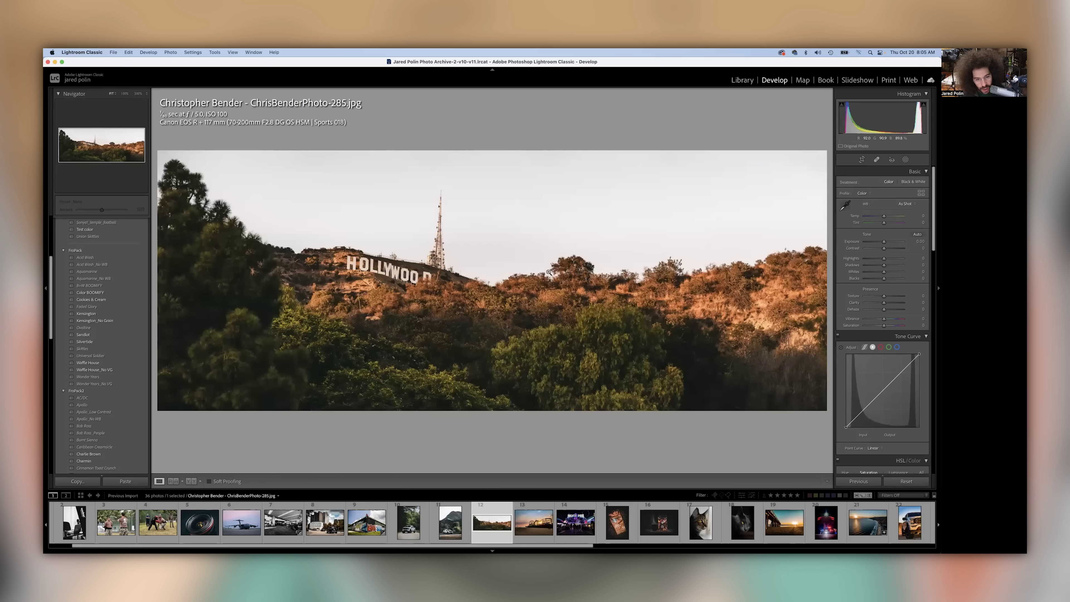
# Dismiss the context menu and advance to the pier sunset photo
pyautogui.rightClick(396, 304)
pyautogui.press('Escape')
pyautogui.press('Right')
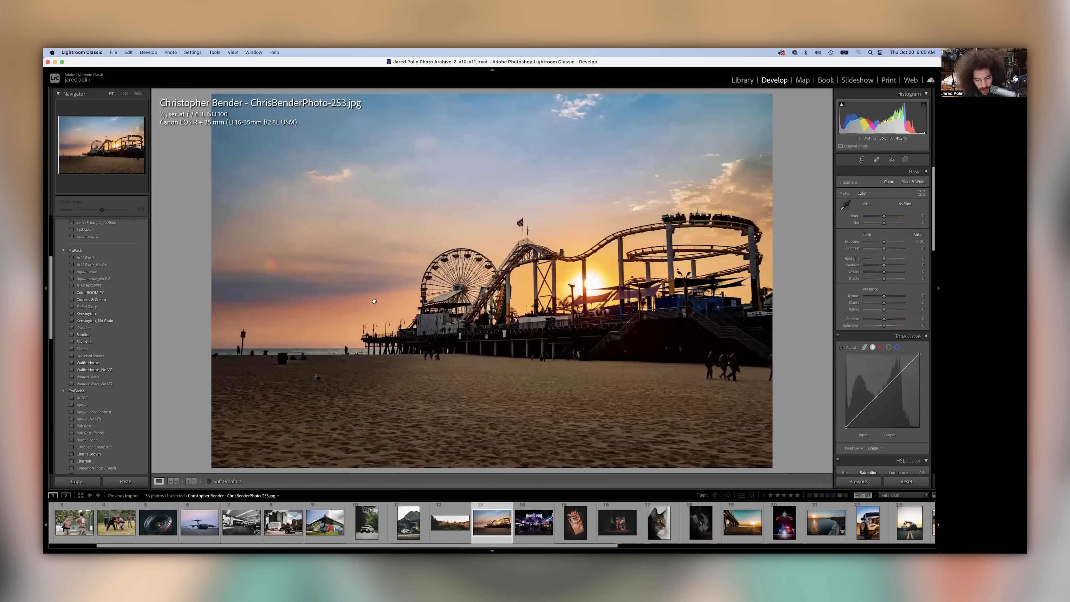
# Check the pier's focus at 100% toward the Ferris wheel, then fit it back
pyautogui.click(362, 320)
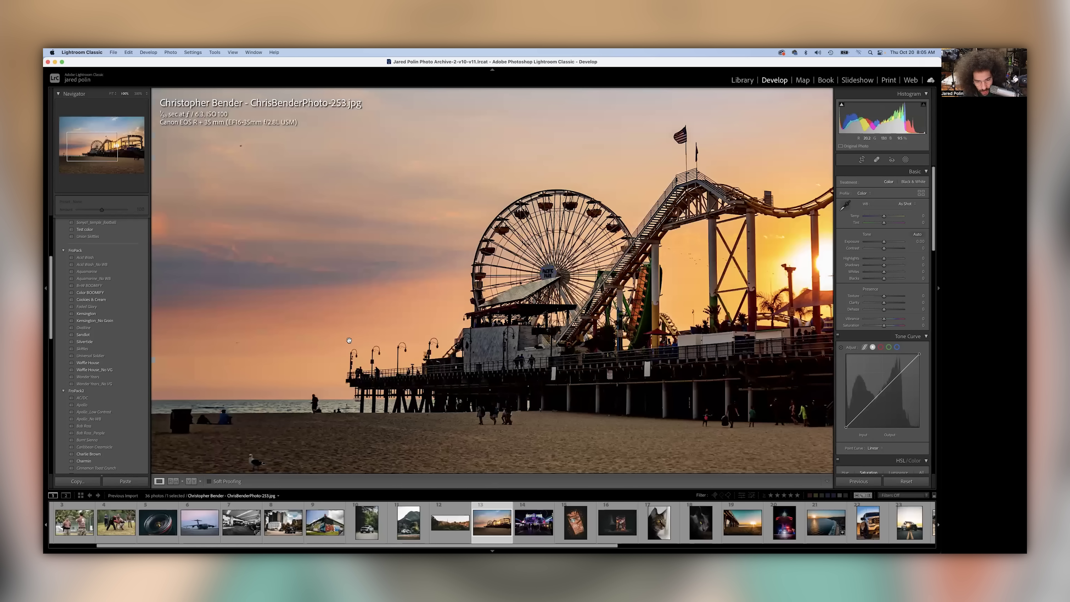
pyautogui.moveTo(349, 340); pyautogui.dragTo(217, 380)
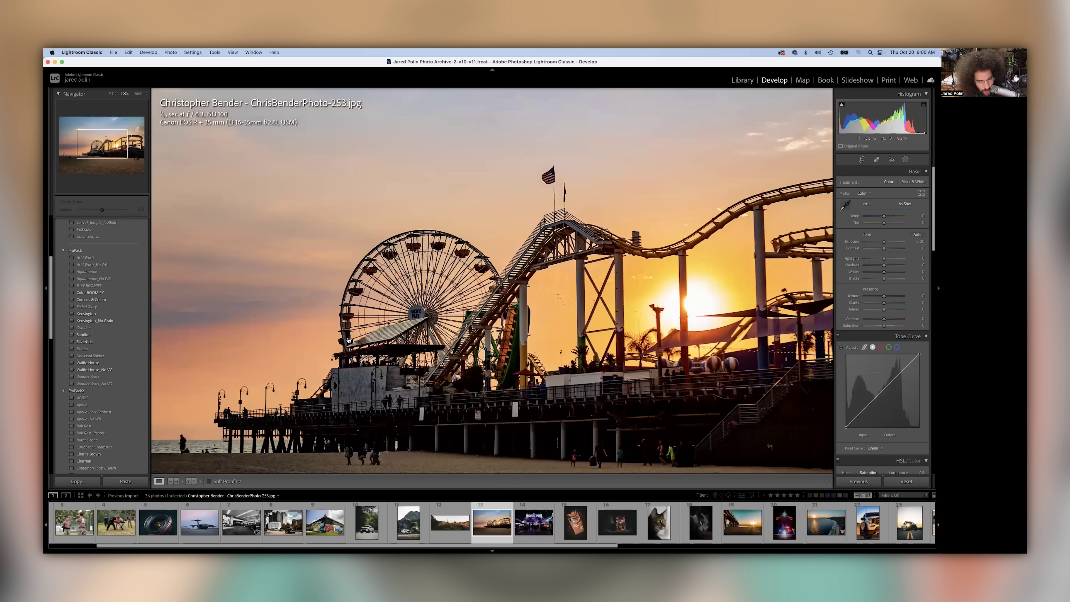
pyautogui.click(507, 312)
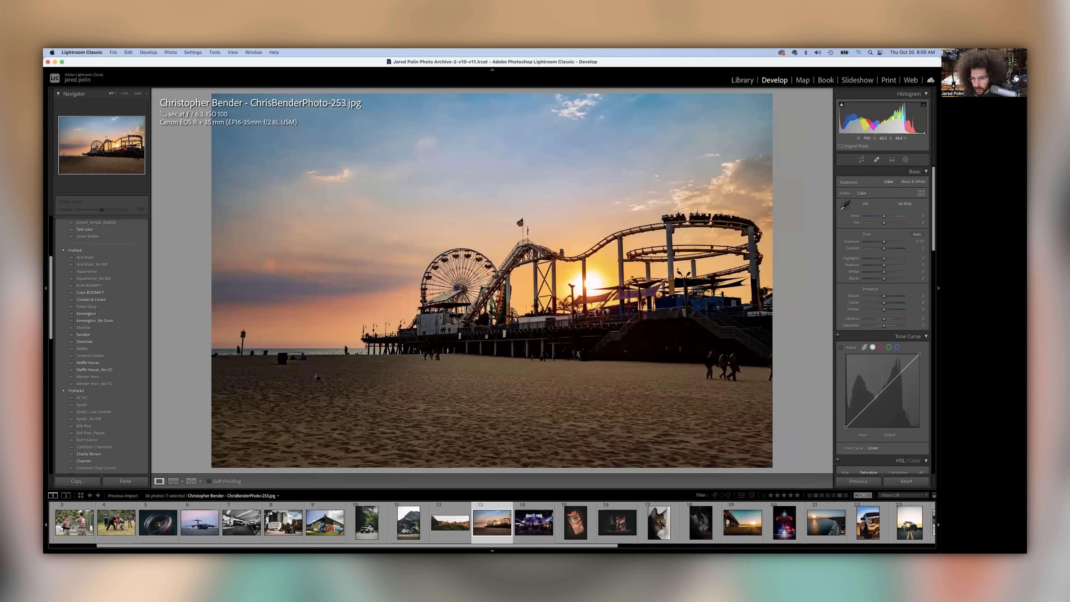
# Set Contrast to +22, undo the Highlights reduction, and check sky detail at 100%
pyautogui.moveTo(884, 248); pyautogui.dragTo(822, 258)
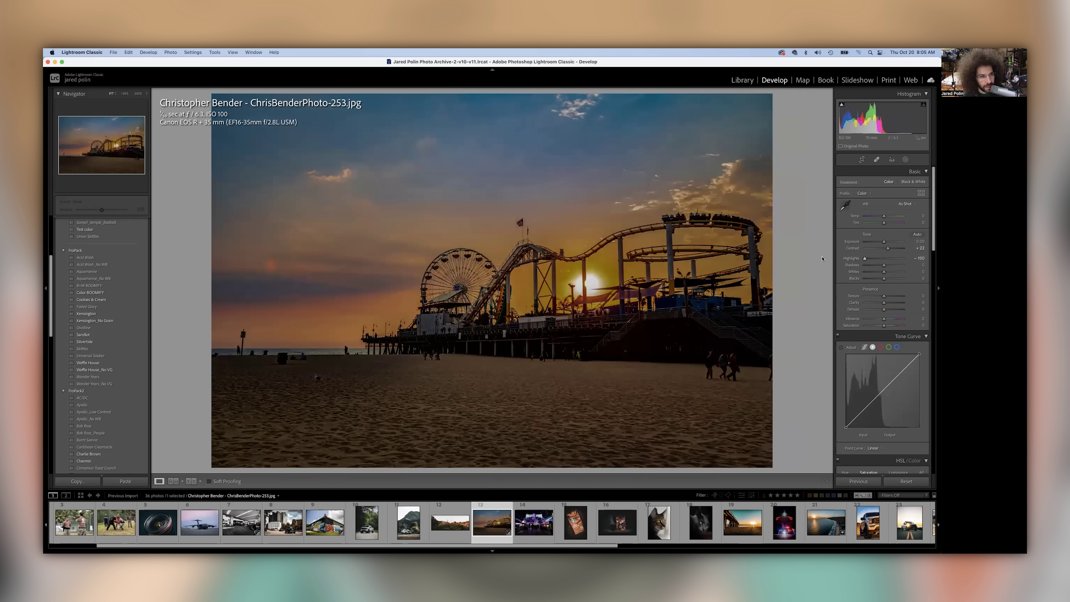
pyautogui.press('super+z')
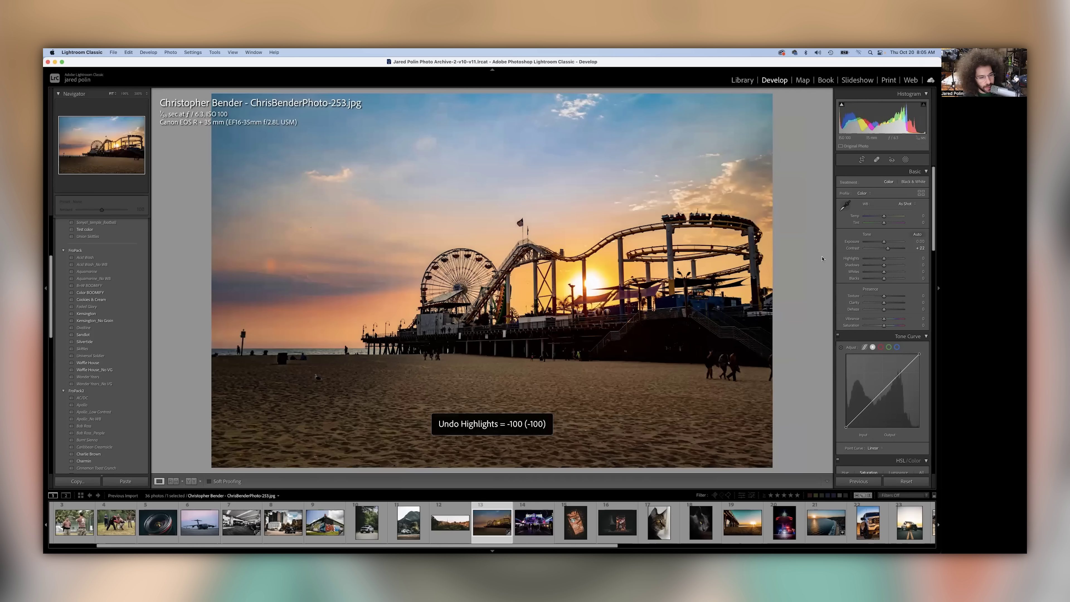
pyautogui.click(351, 331)
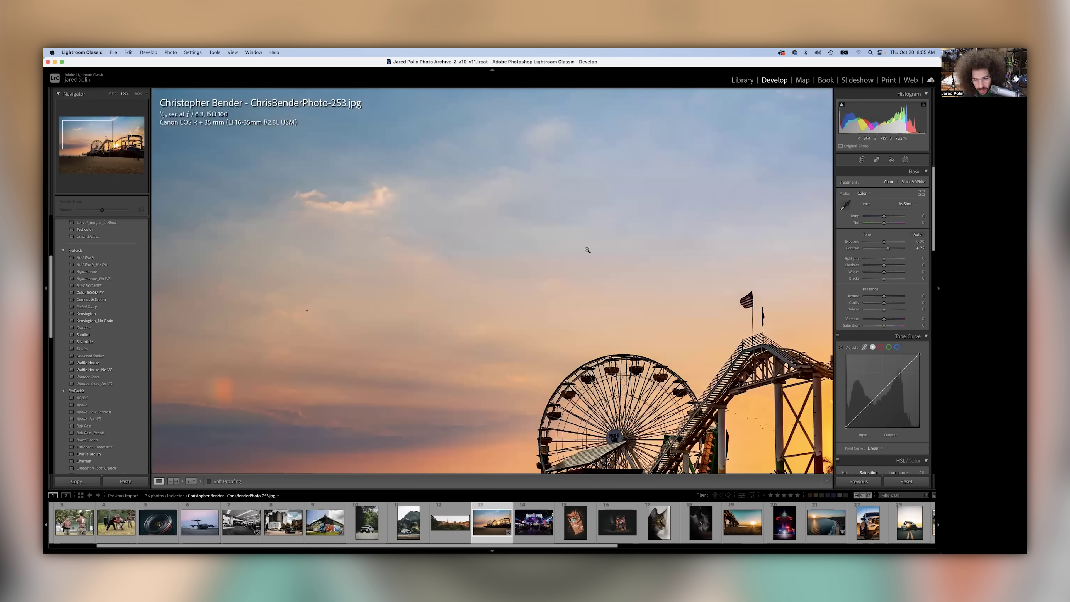
pyautogui.click(587, 249)
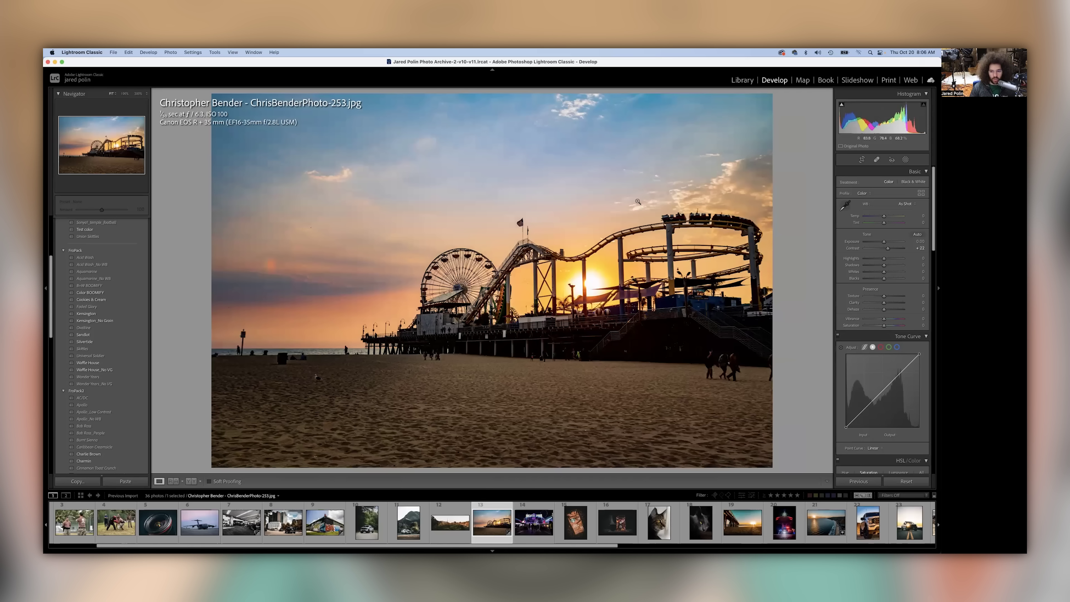
# Compare with the original, inspect the sun up close, then advance to the Pacific Park photo
pyautogui.press('\\')
pyautogui.press('\\')
pyautogui.rightClick(577, 283)
pyautogui.press('Escape')
pyautogui.click(576, 283)
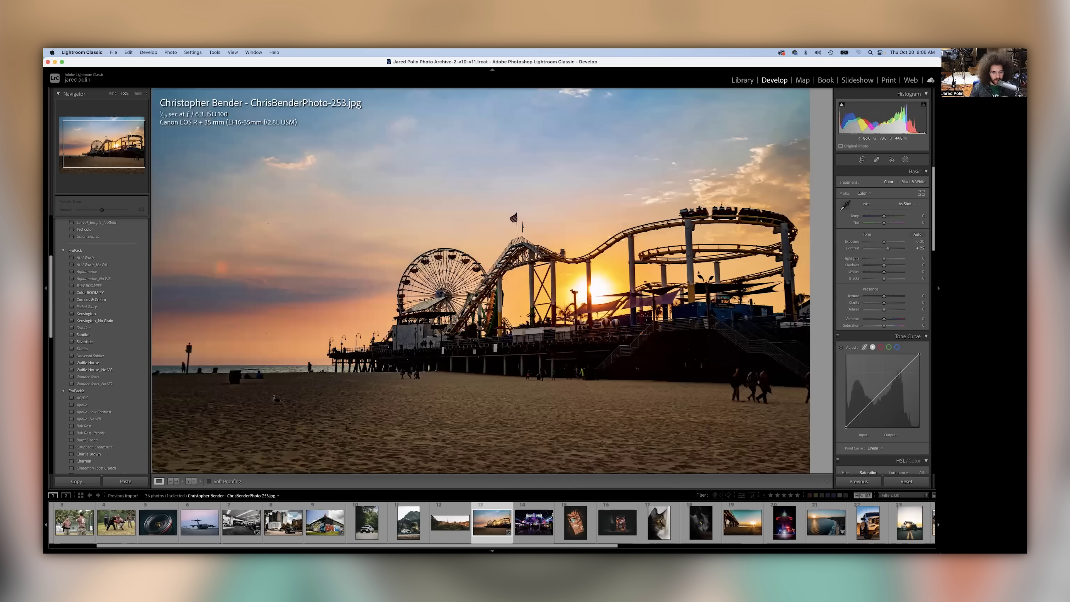
pyautogui.click(530, 269)
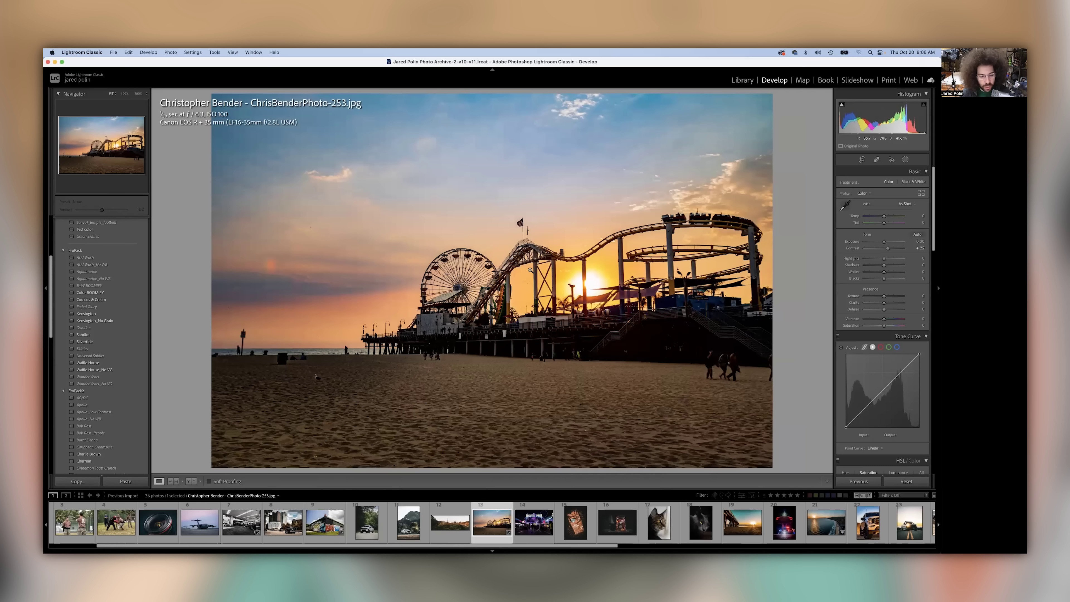
pyautogui.press('Right')
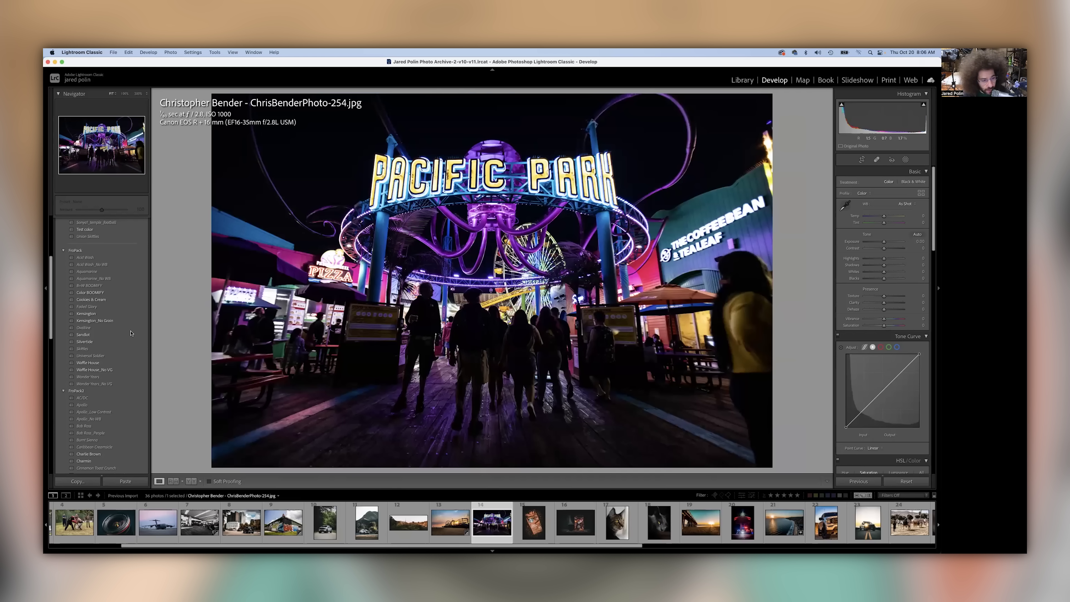
# Apply the Skittles preset, brighten the exposure, and compare against the unedited version
pyautogui.click(81, 348)
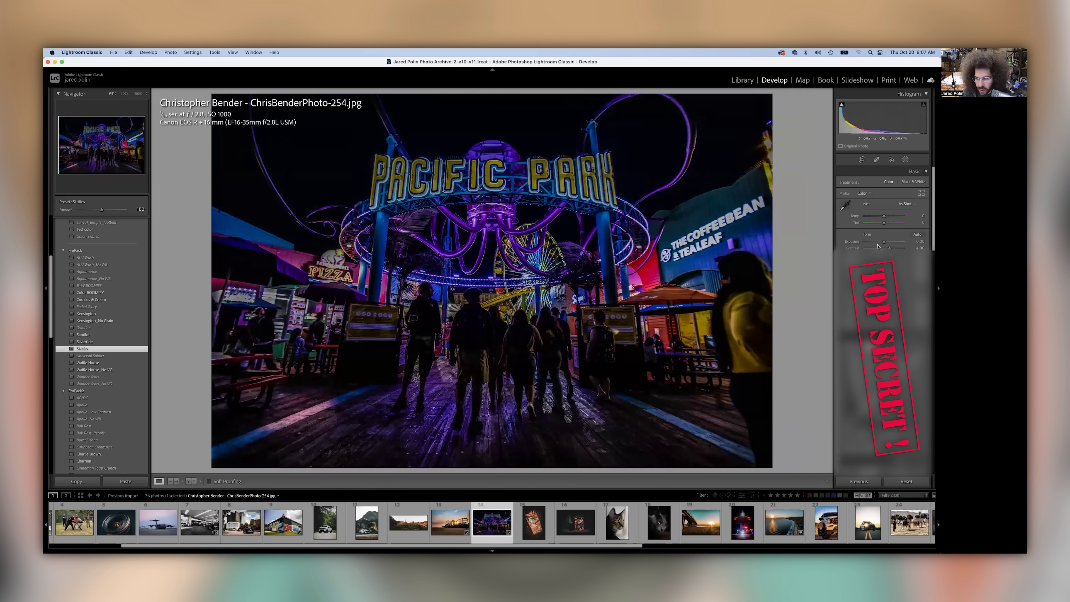
pyautogui.moveTo(884, 242); pyautogui.dragTo(890, 244)
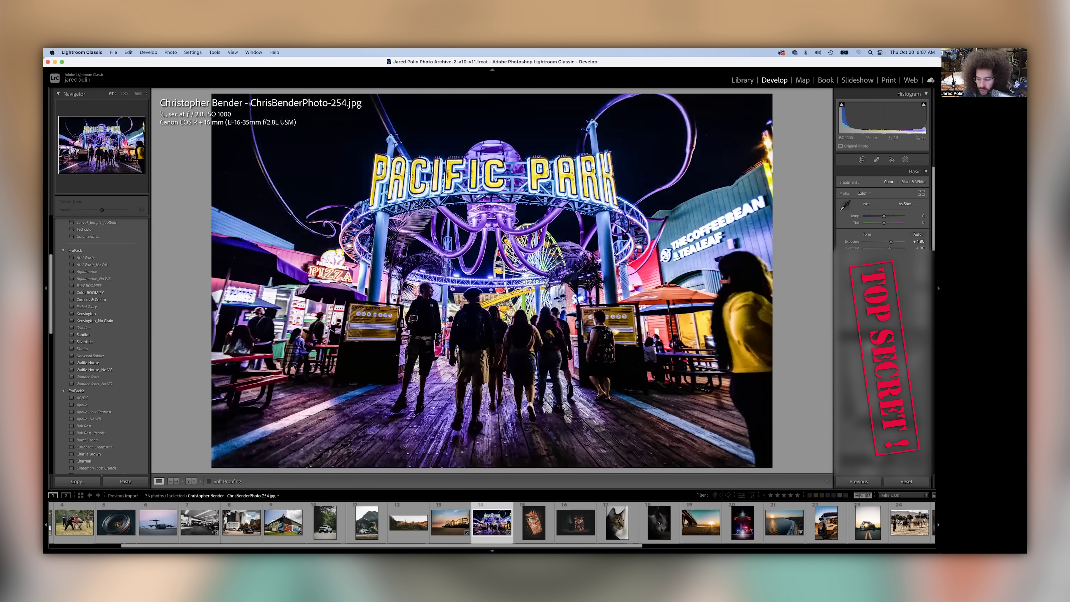
pyautogui.press('\\')
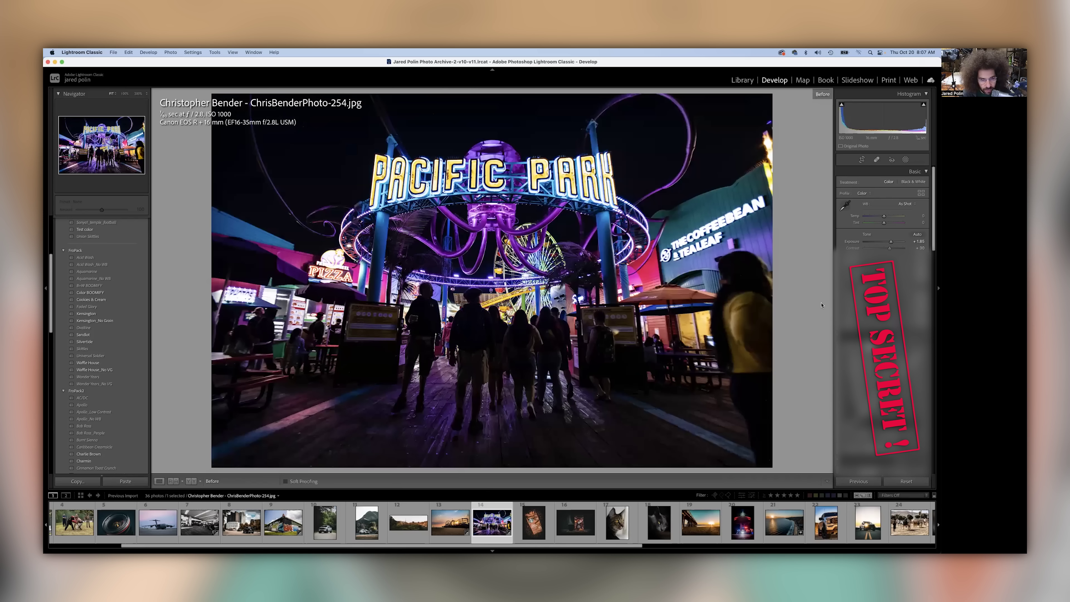
pyautogui.press('\\')
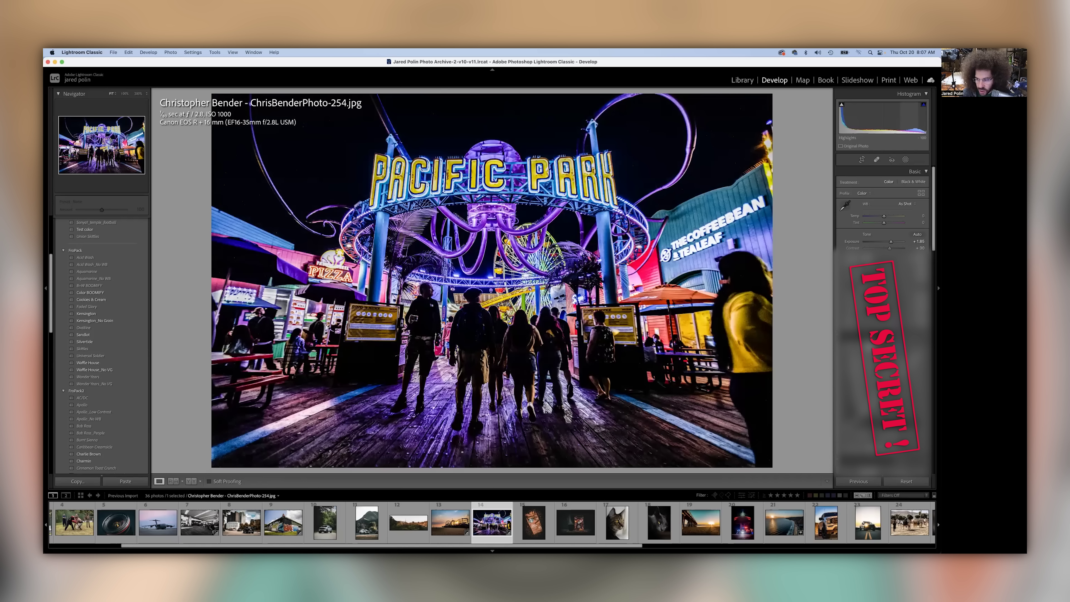
# Raise Contrast to +65 and check sharpness at 100% twice
pyautogui.moveTo(896, 248); pyautogui.dragTo(896, 249)
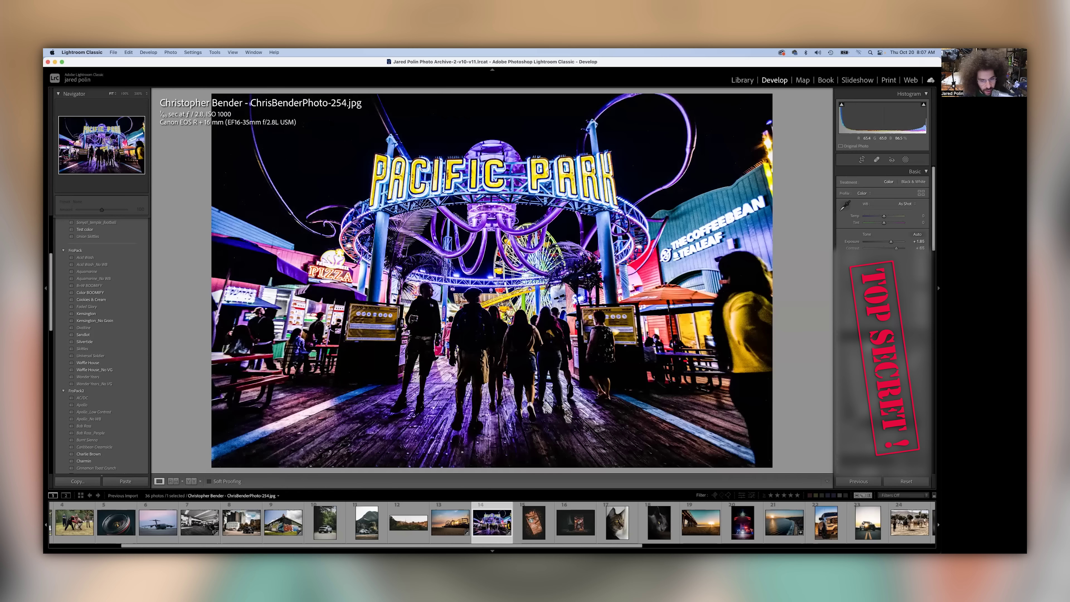
pyautogui.click(467, 342)
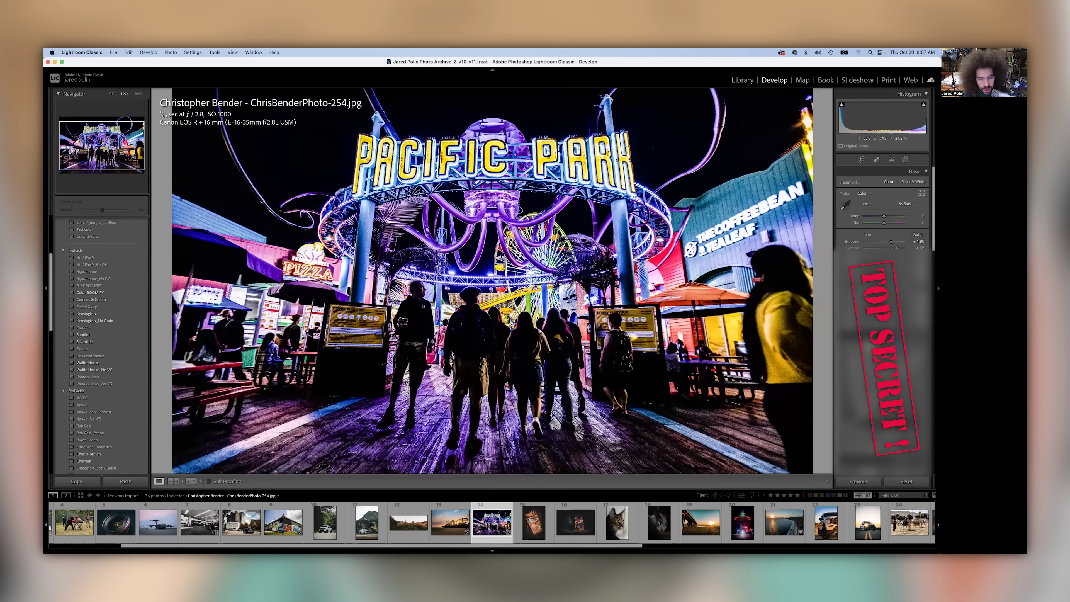
pyautogui.click(476, 270)
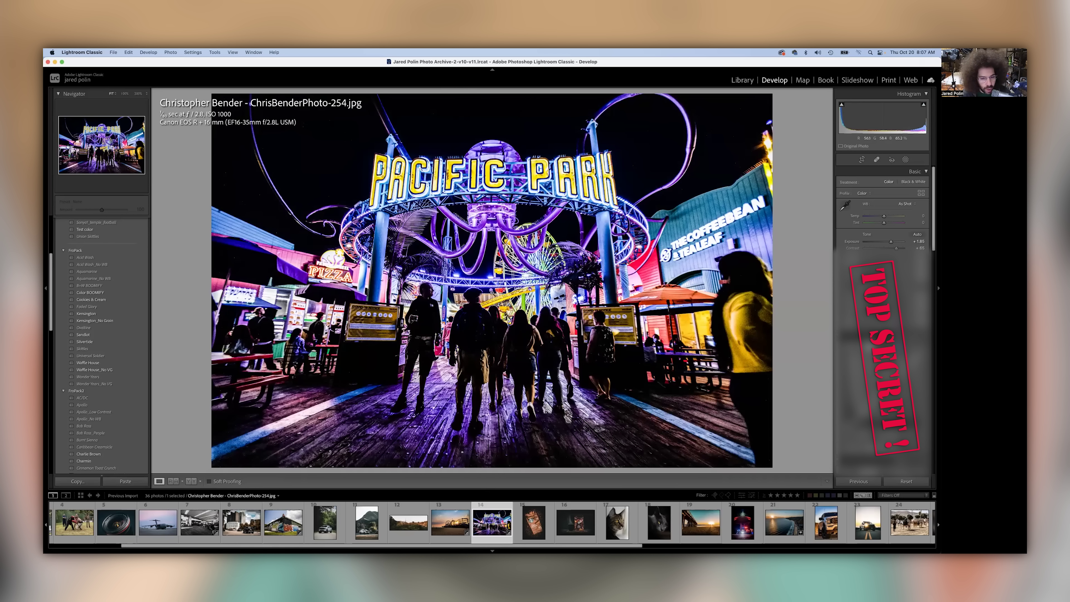
pyautogui.click(532, 159)
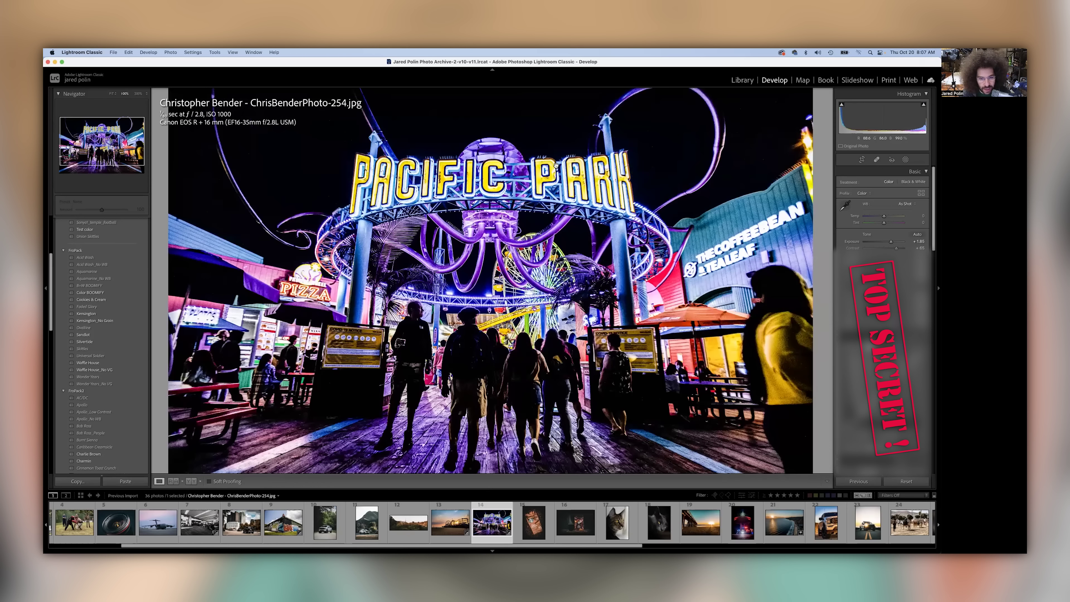
pyautogui.click(470, 265)
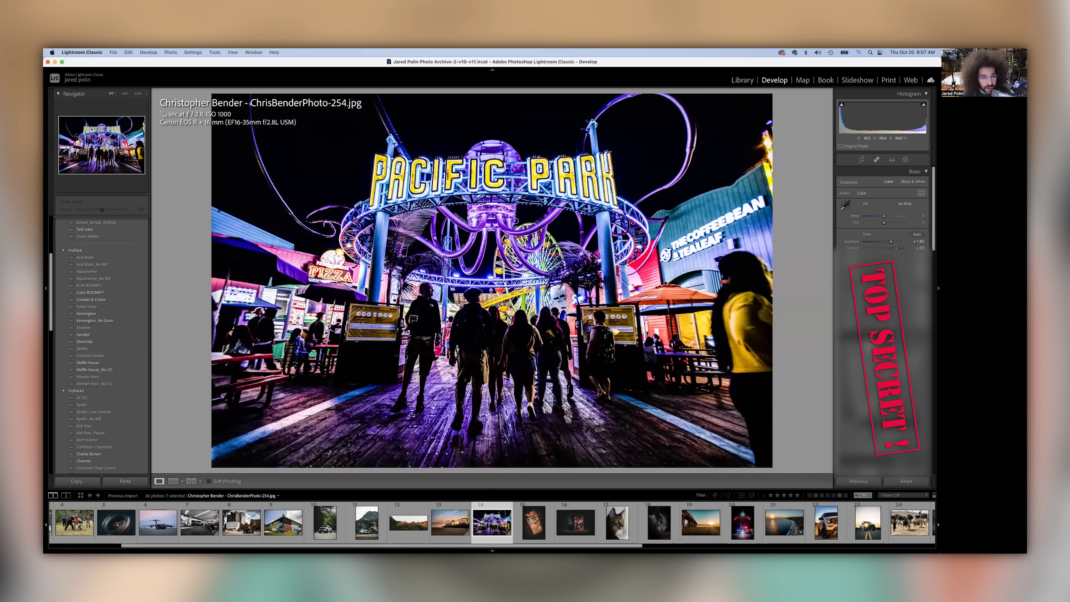
# Show the Pike Place coffee bag photo and view its Before version
pyautogui.press('Right')
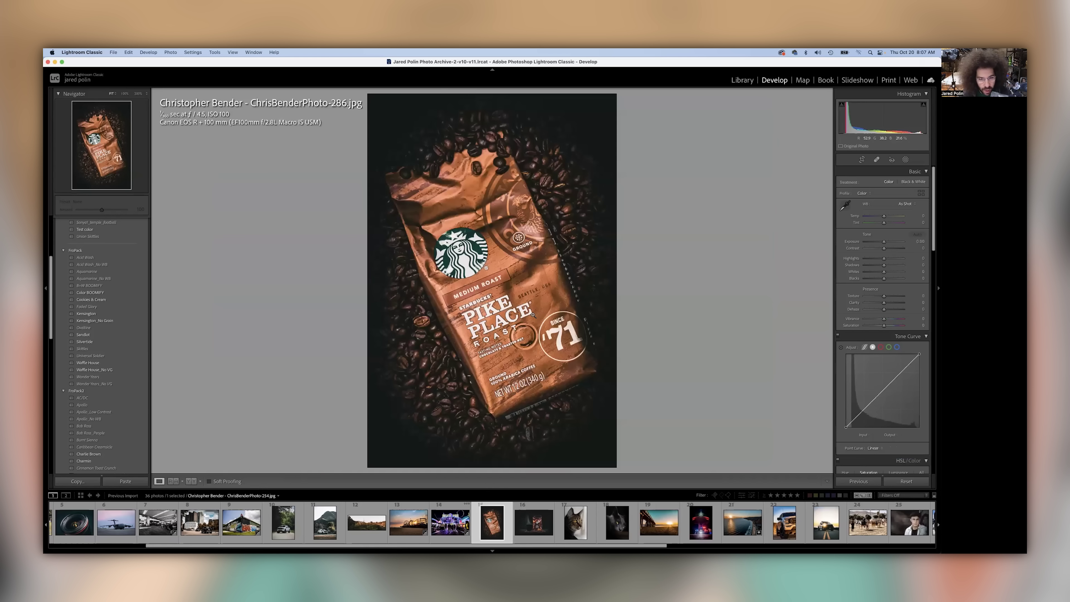
pyautogui.press('\\')
pyautogui.press('\\')
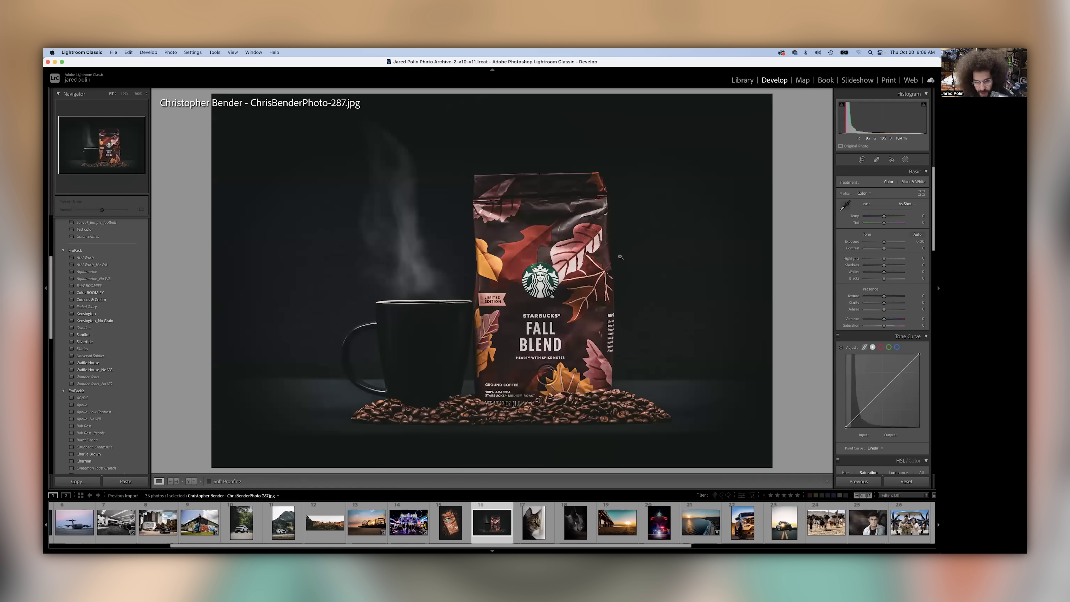
# Check the coffee photo's focus, then set Exposure to +0.40 and Contrast to +100
pyautogui.click(564, 265)
pyautogui.click(587, 256)
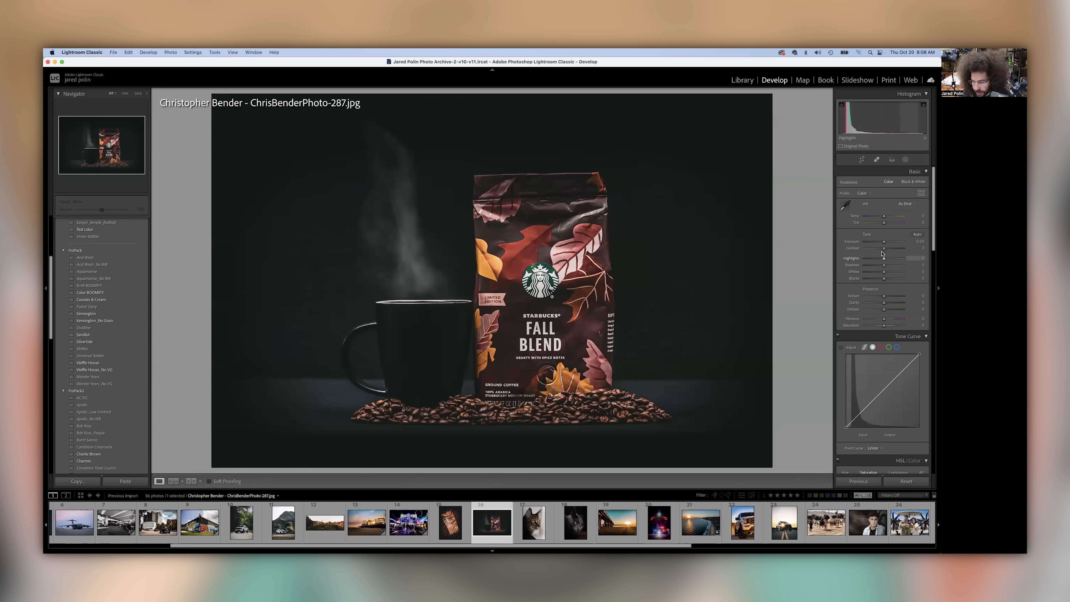
pyautogui.moveTo(883, 249); pyautogui.dragTo(896, 250)
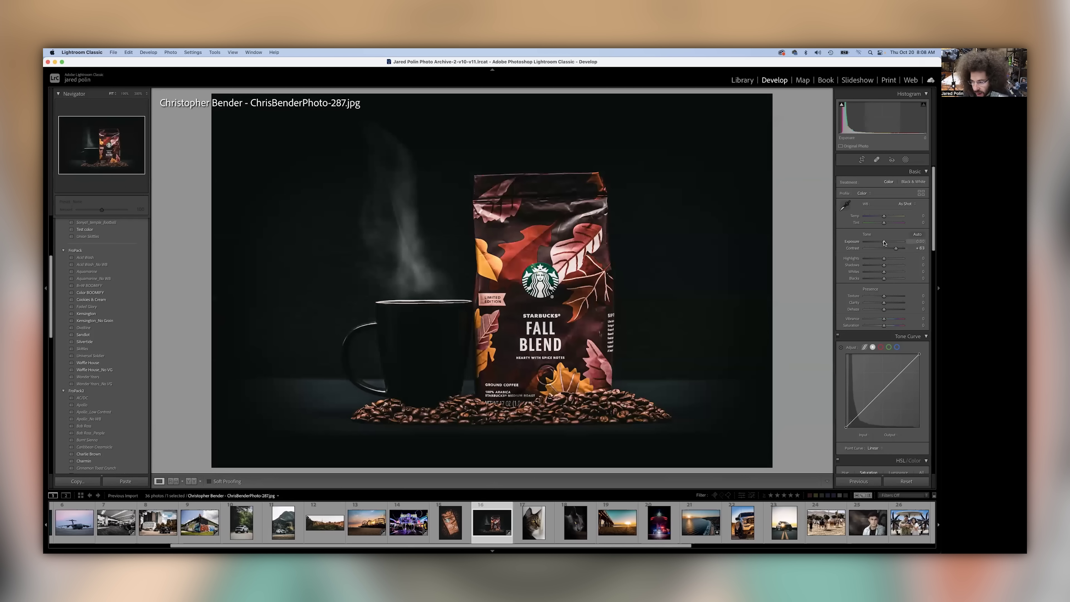
pyautogui.press('=')
pyautogui.moveTo(899, 249); pyautogui.dragTo(908, 250)
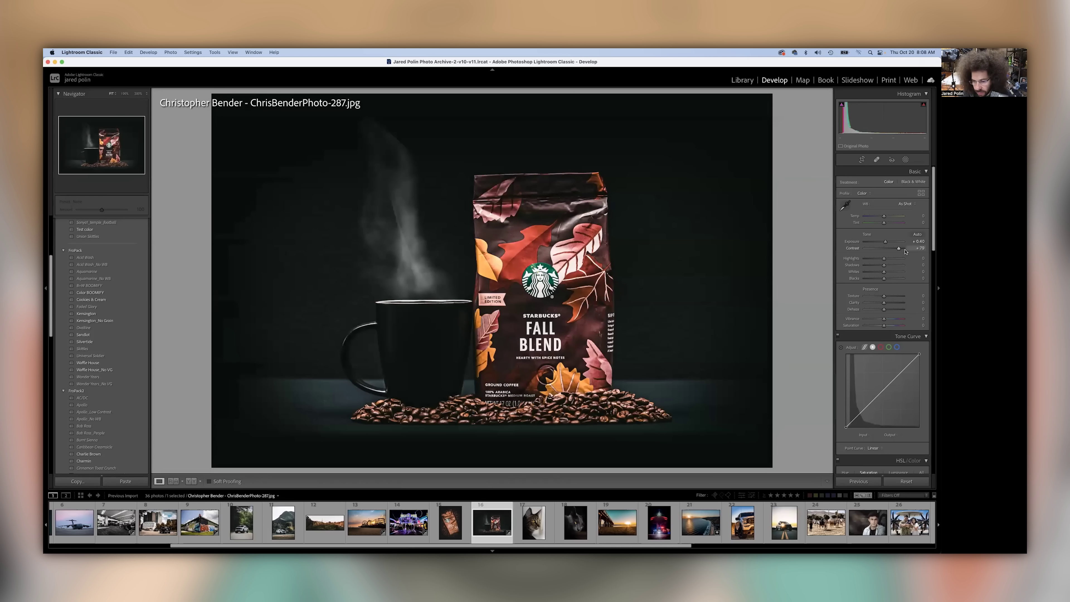
# Apply the Medium Contrast point curve, add texture and clarity, Shadows +54, Highlights -27
pyautogui.click(873, 447)
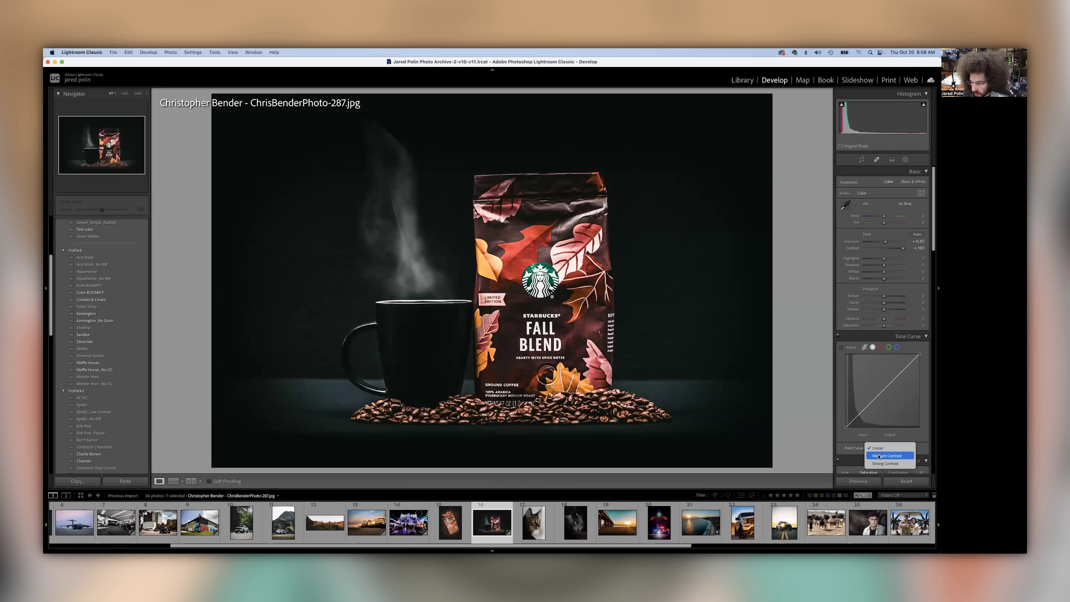
pyautogui.click(879, 456)
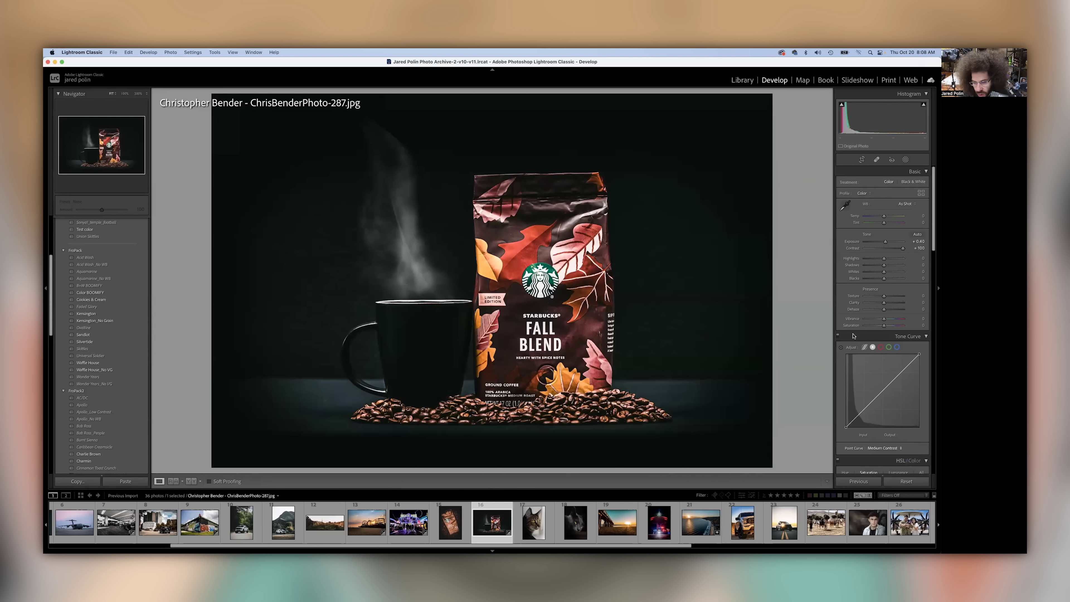
pyautogui.click(887, 296)
pyautogui.click(887, 302)
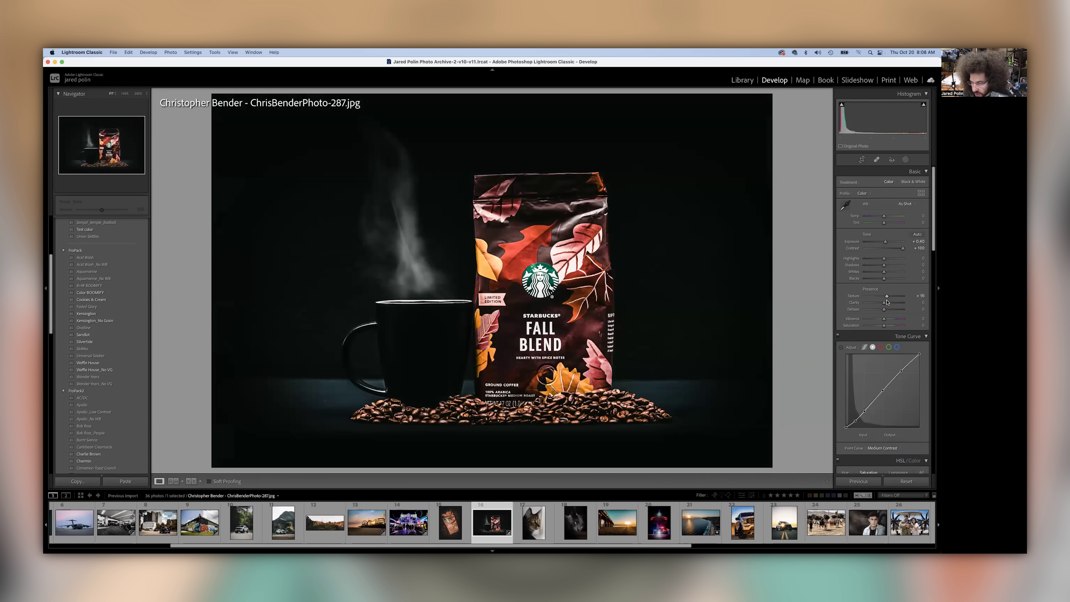
pyautogui.click(894, 266)
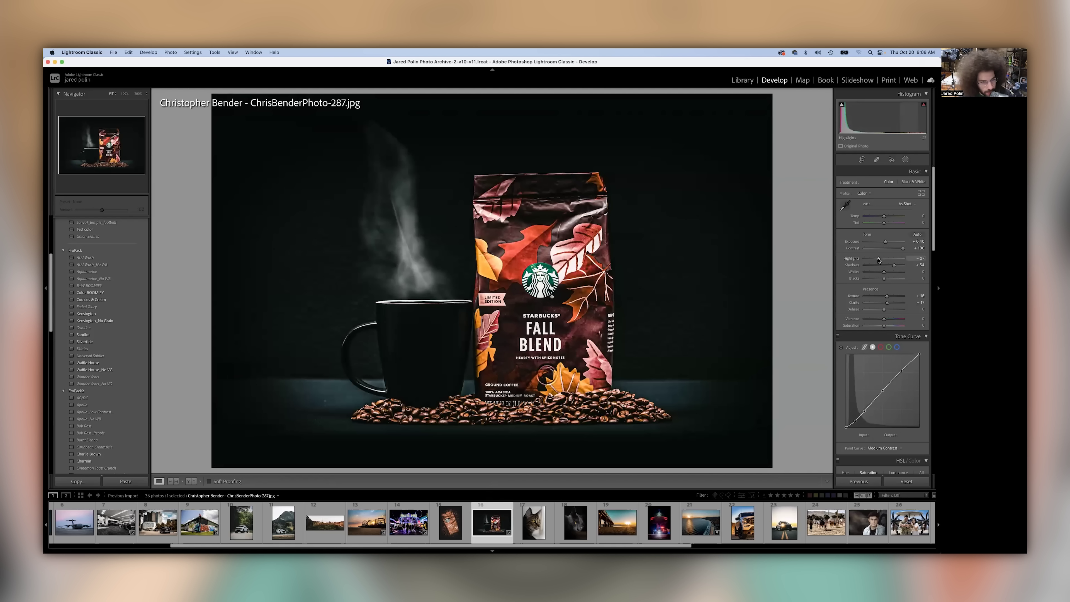
pyautogui.click(879, 259)
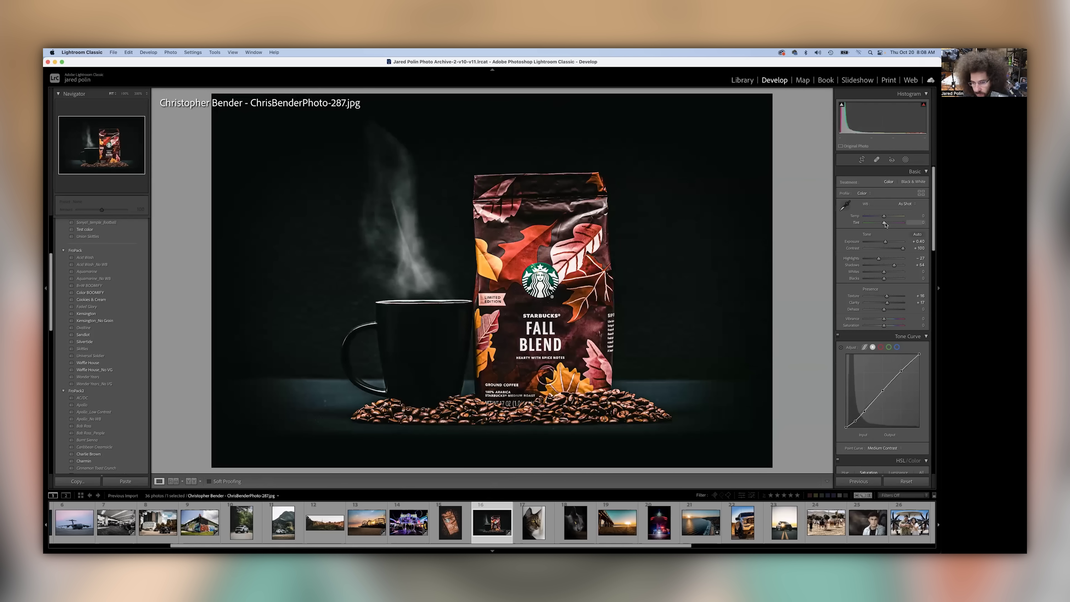
# Reduce Tint to +3 and cool the white balance temperature slightly
pyautogui.moveTo(885, 225); pyautogui.dragTo(882, 216)
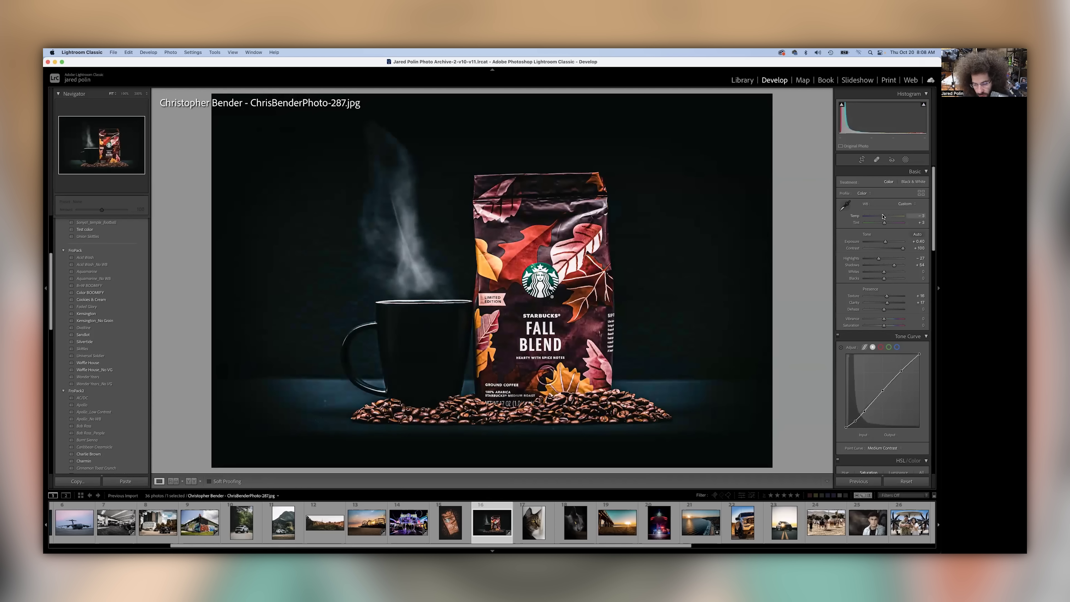
pyautogui.press('\\')
pyautogui.press('\\')
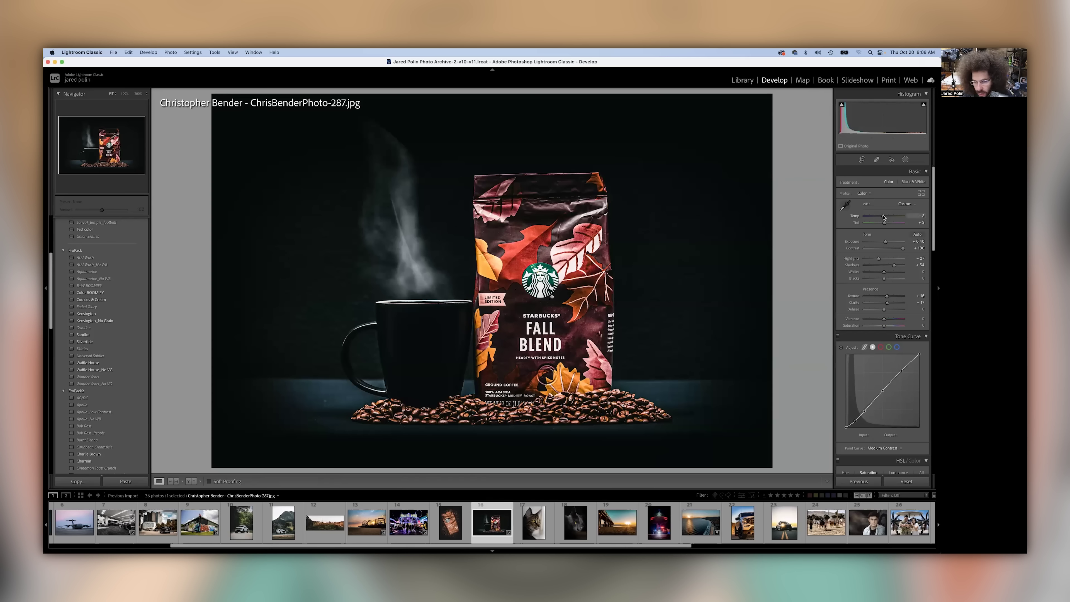
pyautogui.moveTo(883, 216); pyautogui.dragTo(882, 216)
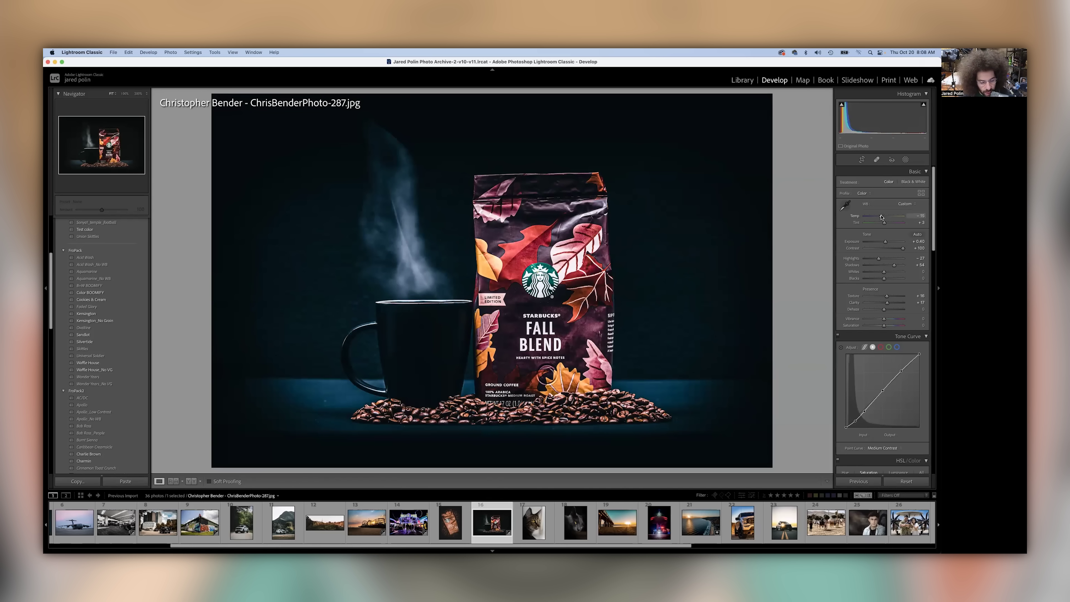
pyautogui.moveTo(881, 216); pyautogui.dragTo(882, 216)
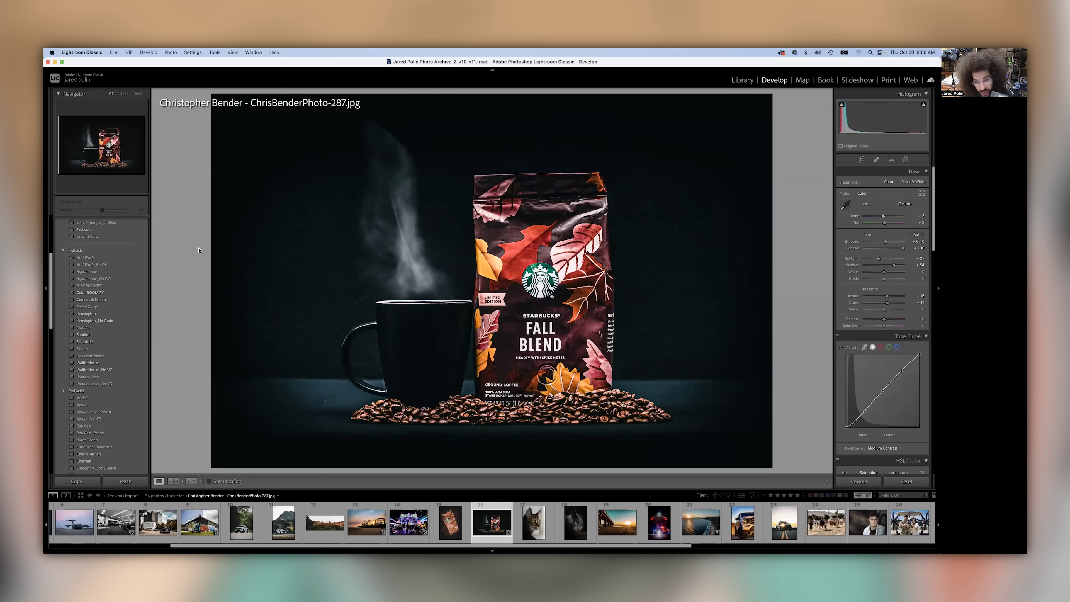
# Toggle between the before and edited coffee photo to compare them
pyautogui.press('\\')
pyautogui.rightClick(577, 271)
pyautogui.click(525, 223)
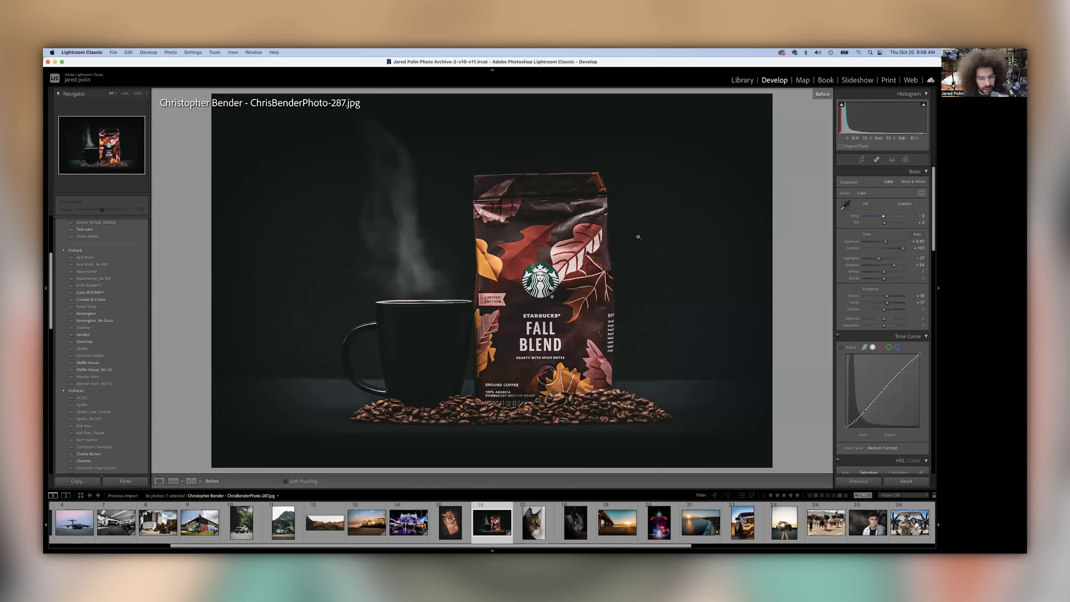
pyautogui.press('\\')
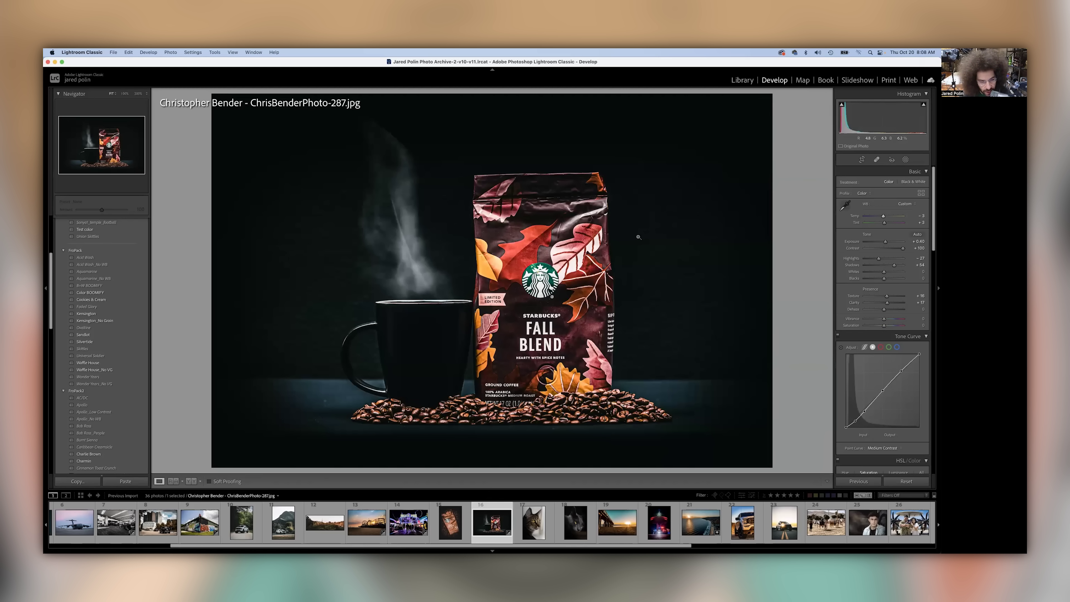
pyautogui.press('\\')
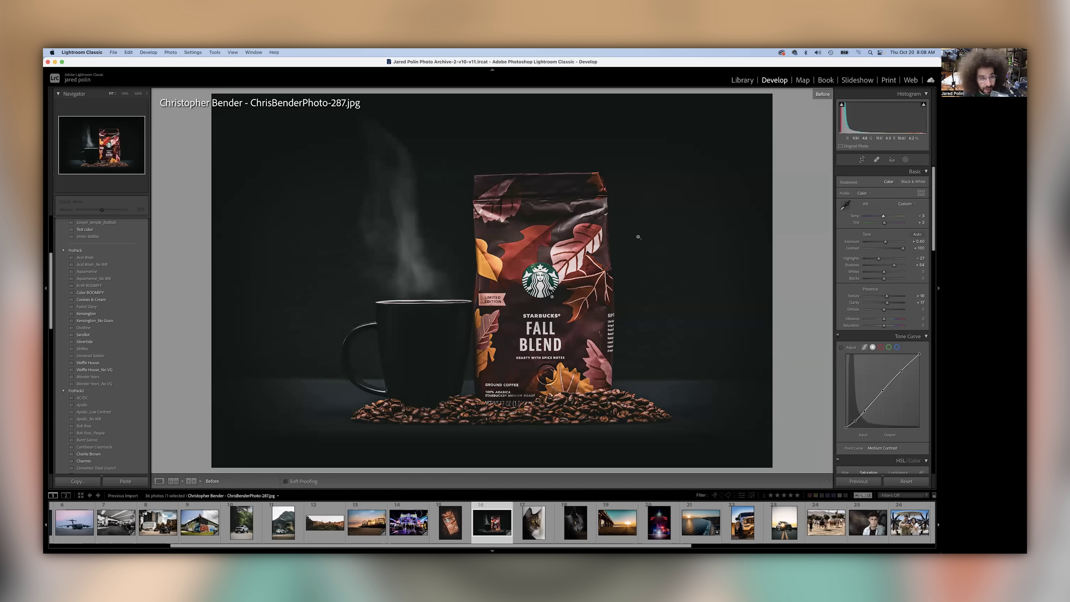
pyautogui.press('\\')
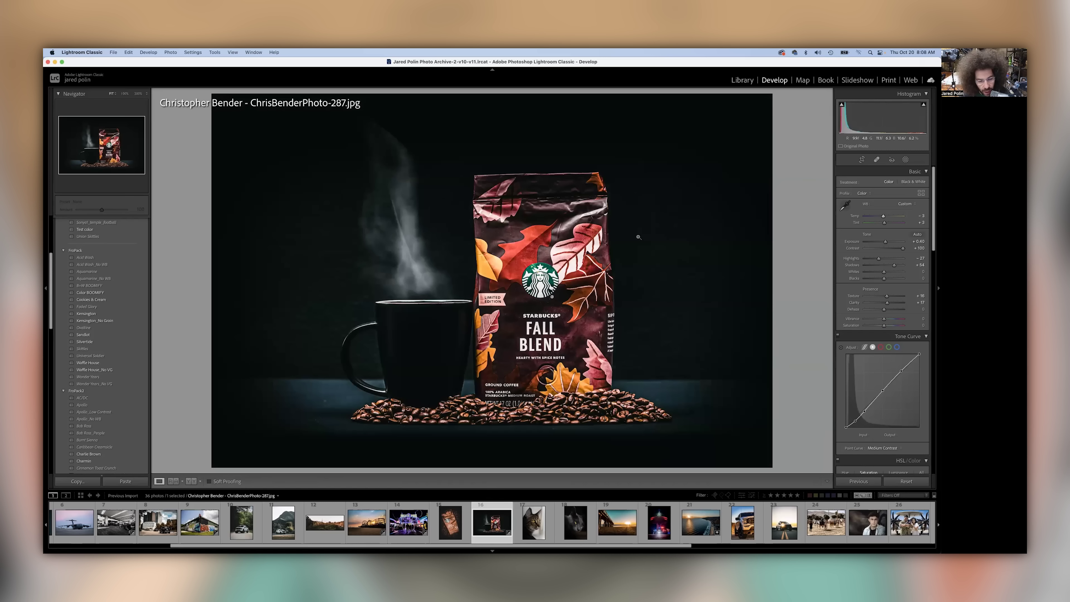
# Inspect the mug base at 100%, compare once more, then advance to the cat photo
pyautogui.click(399, 398)
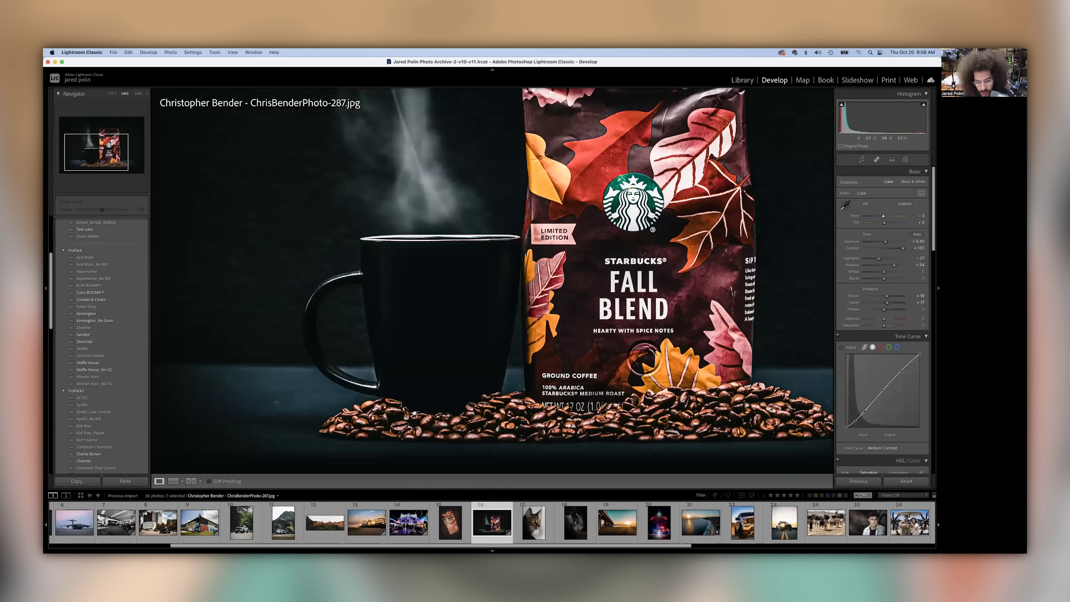
pyautogui.scroll(-3, 600, 369)
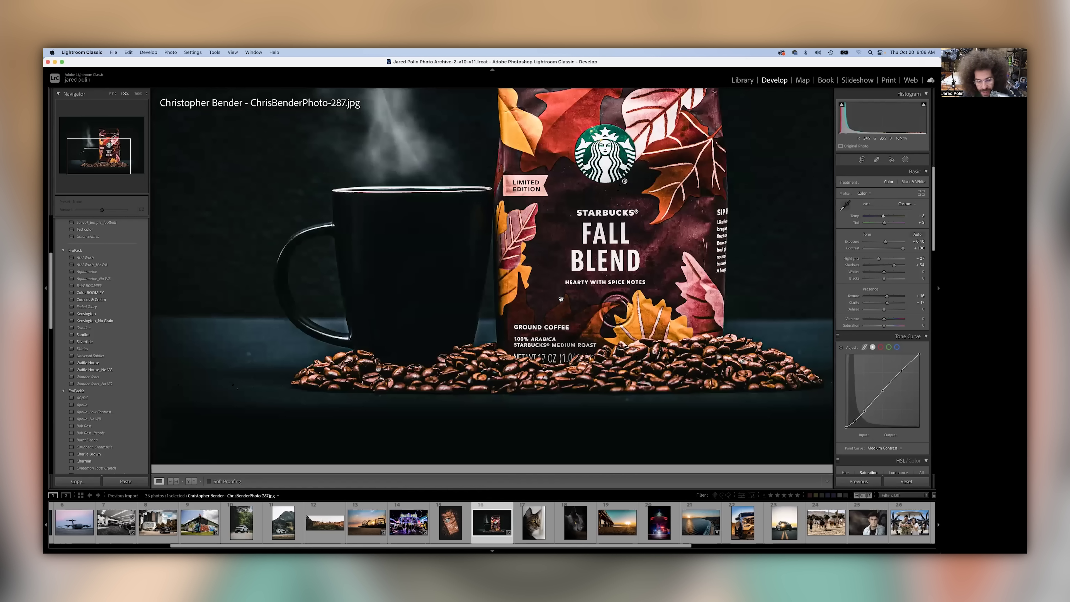
pyautogui.scroll(3, 552, 328)
pyautogui.scroll(5, 515, 286)
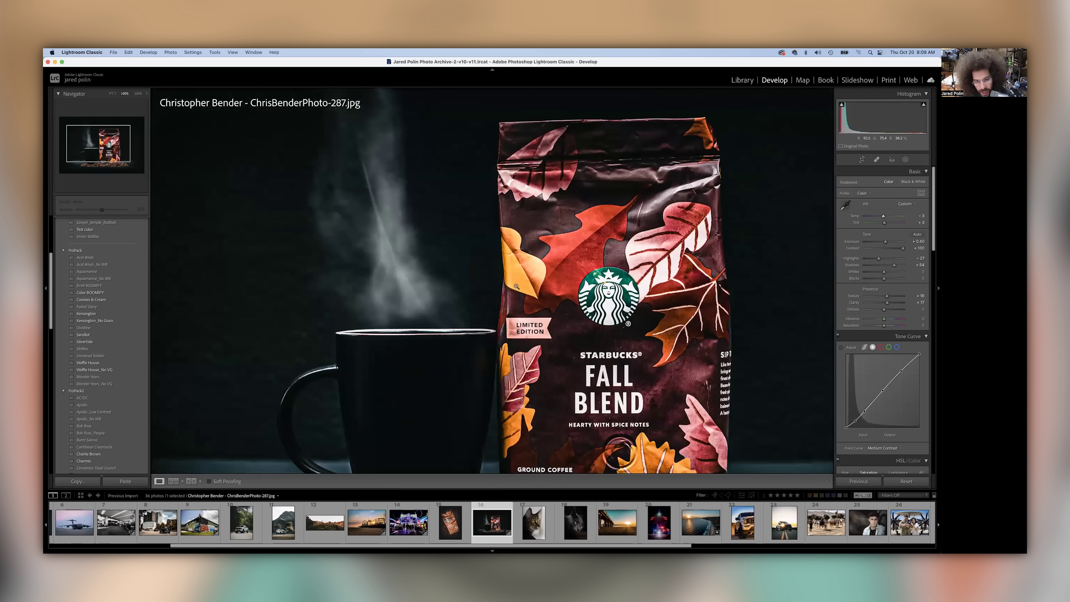
pyautogui.click(539, 232)
pyautogui.press('\\')
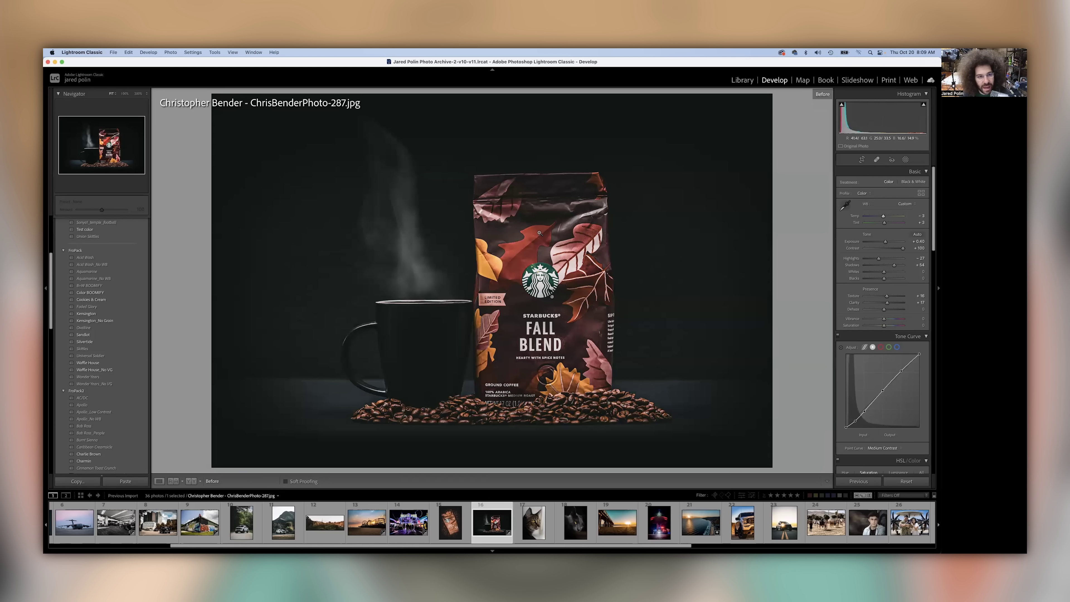
pyautogui.press('\\')
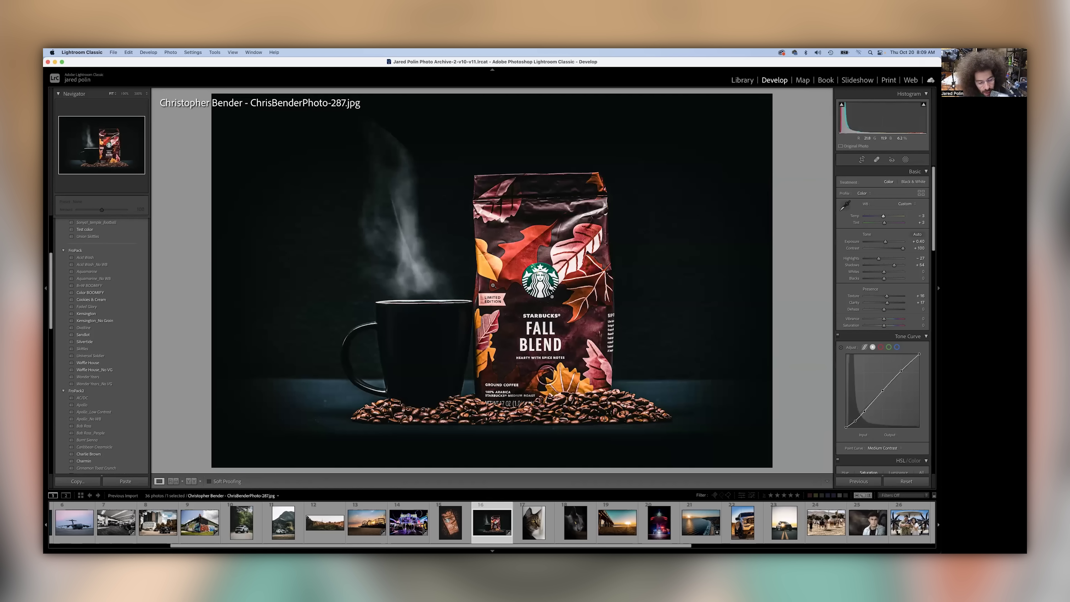
pyautogui.press('Right')
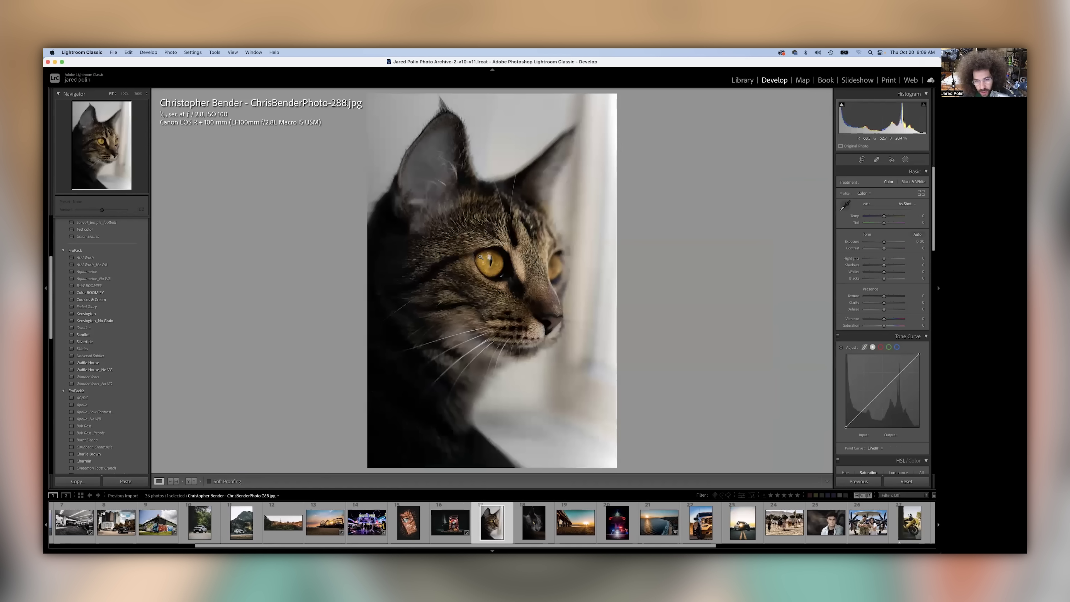
# Check the cat's eye at 100%, then crop the portrait locked to 2 x 3 / 4 x 6
pyautogui.click(529, 294)
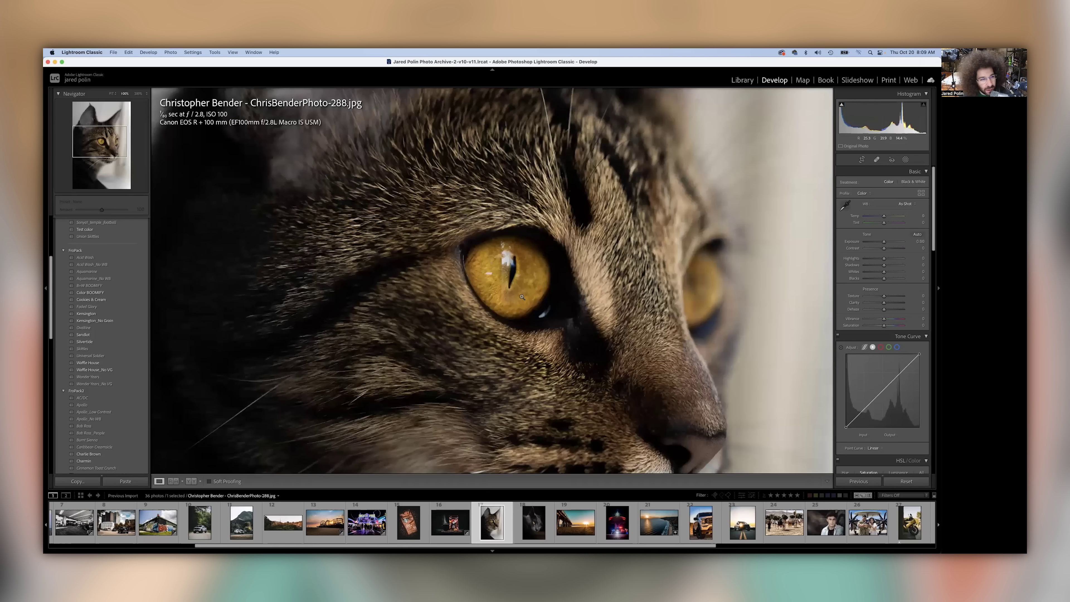
pyautogui.click(522, 297)
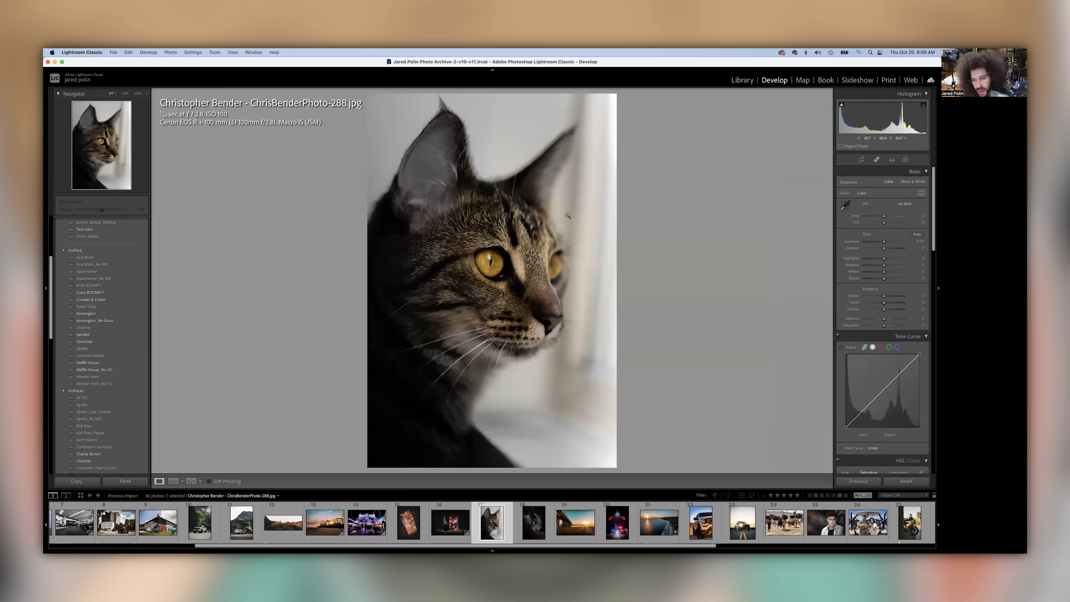
pyautogui.click(861, 159)
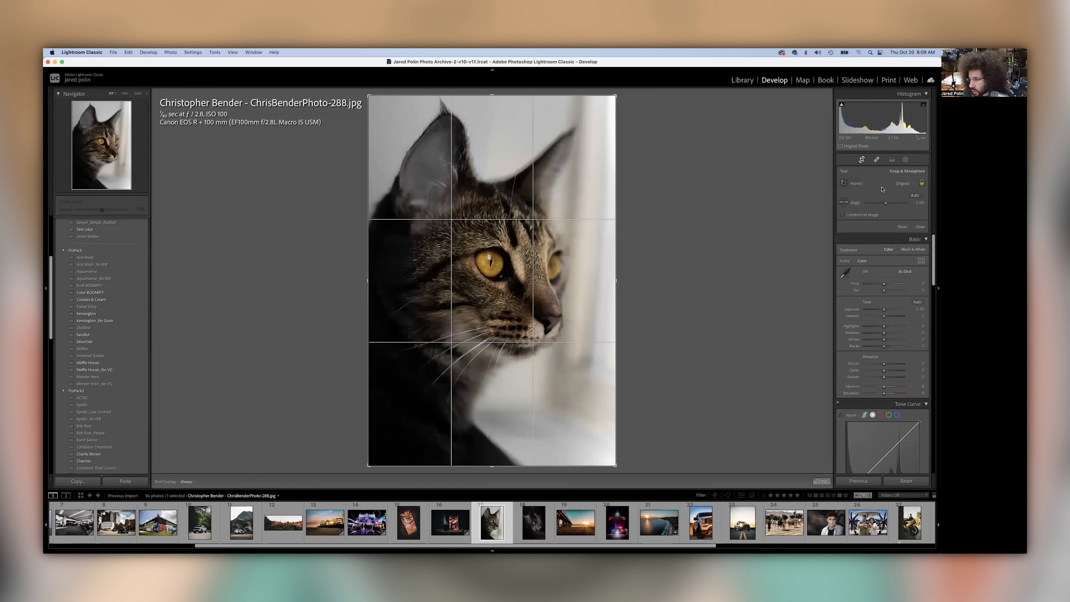
pyautogui.click(898, 184)
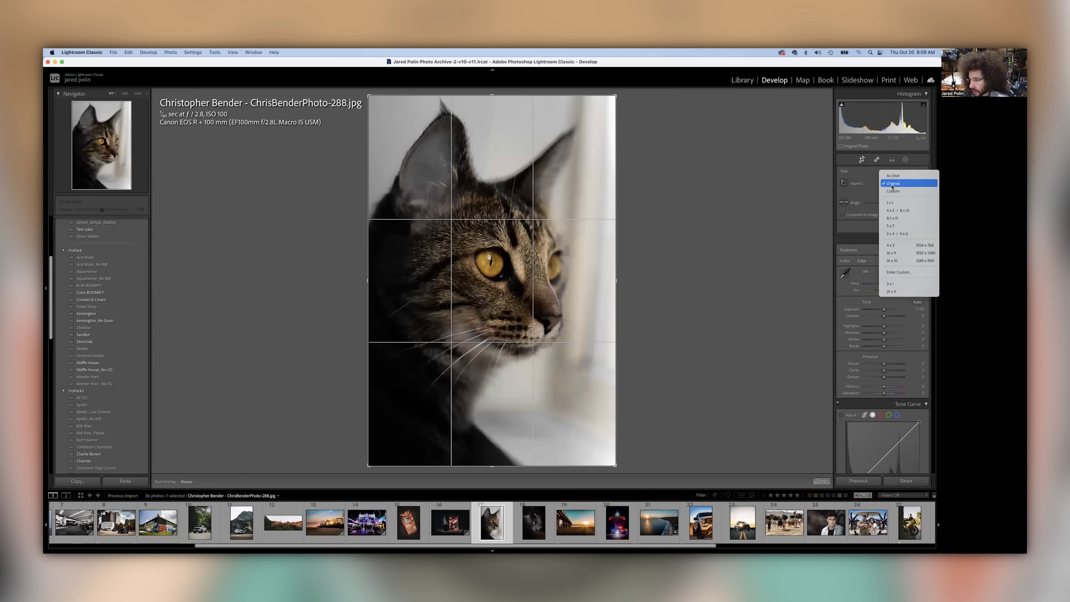
pyautogui.click(897, 235)
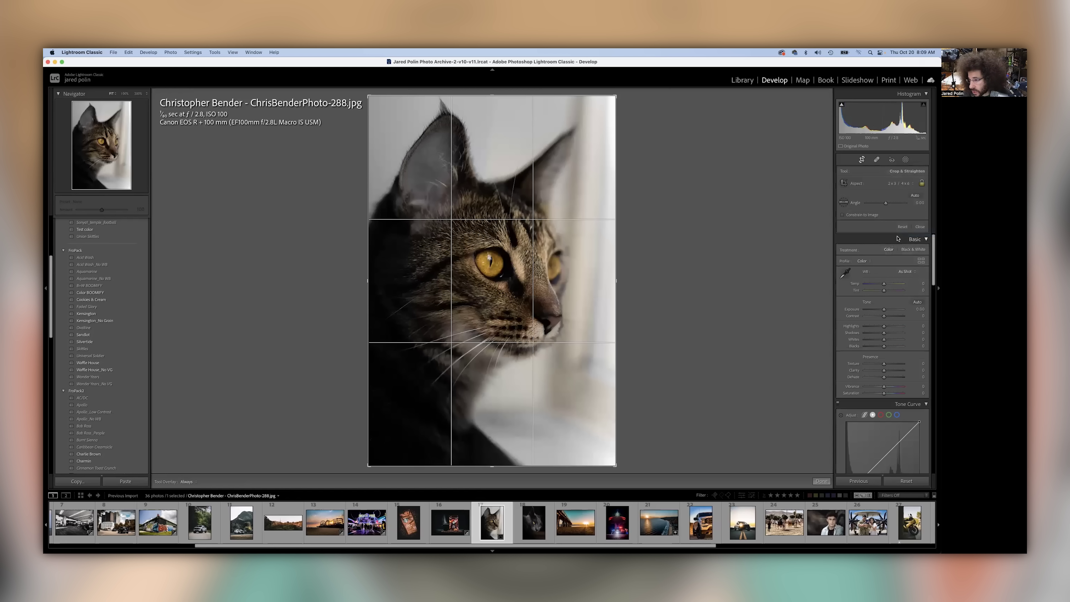
pyautogui.press('Return')
# Advance to the grey cat photo and zoom repeatedly on its eye to check focus
pyautogui.press('Right')
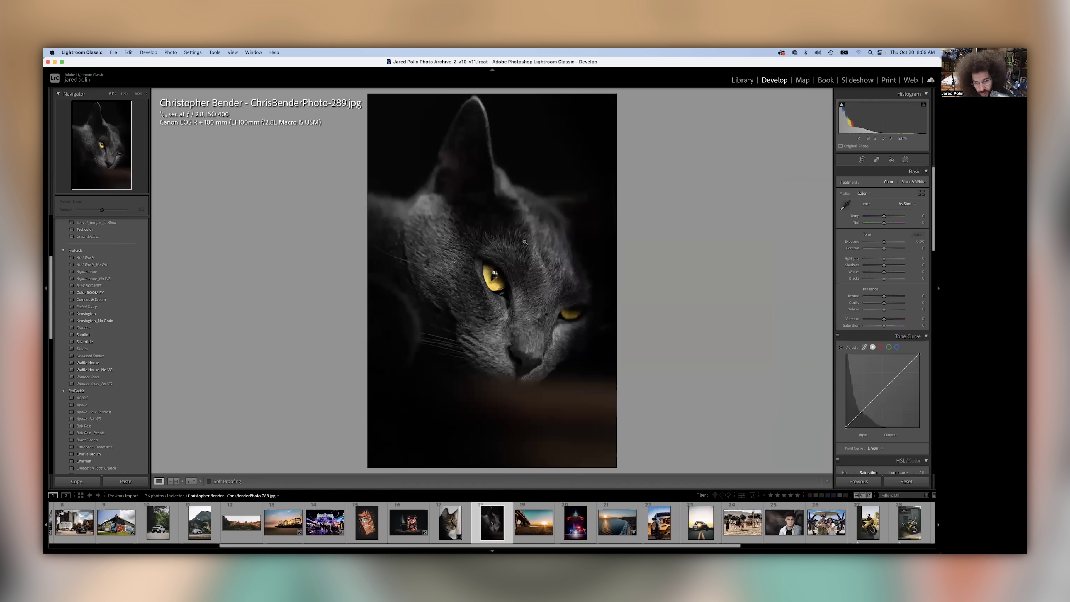
pyautogui.click(502, 271)
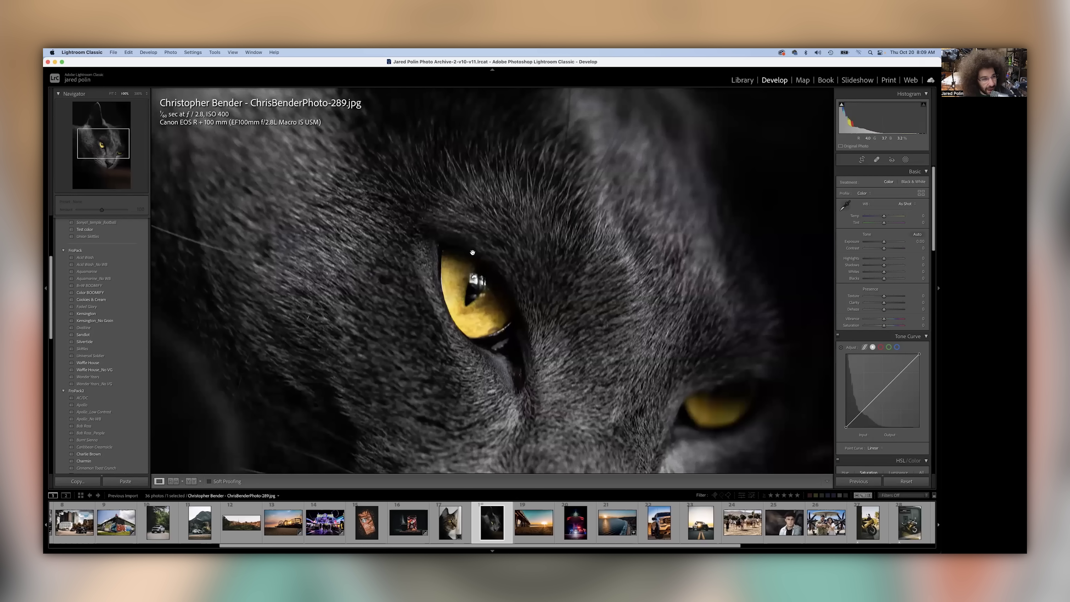
pyautogui.click(490, 282)
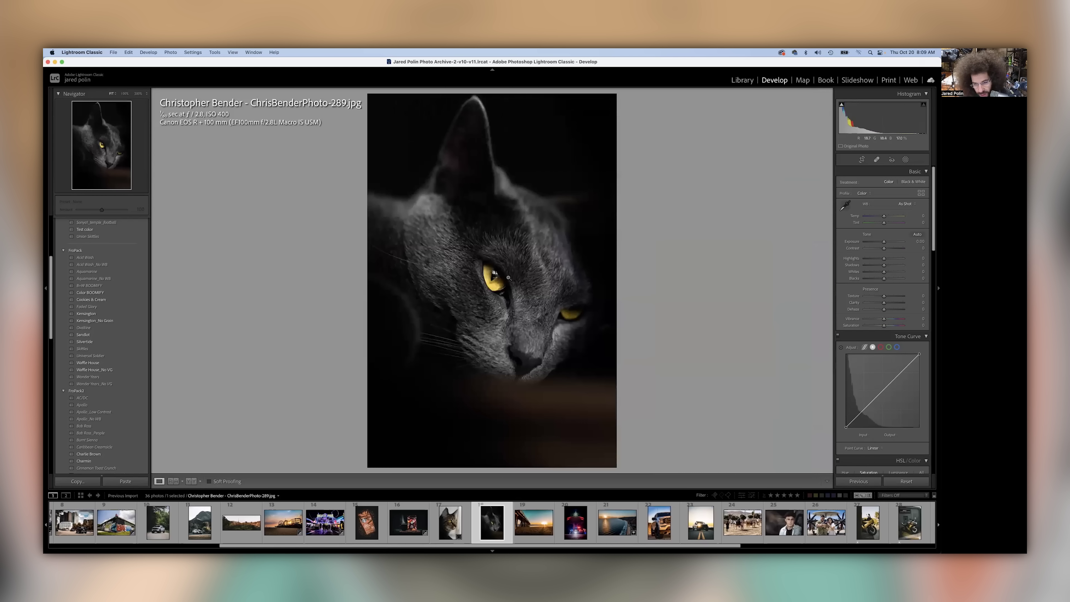
pyautogui.click(494, 311)
pyautogui.press('super+equal')
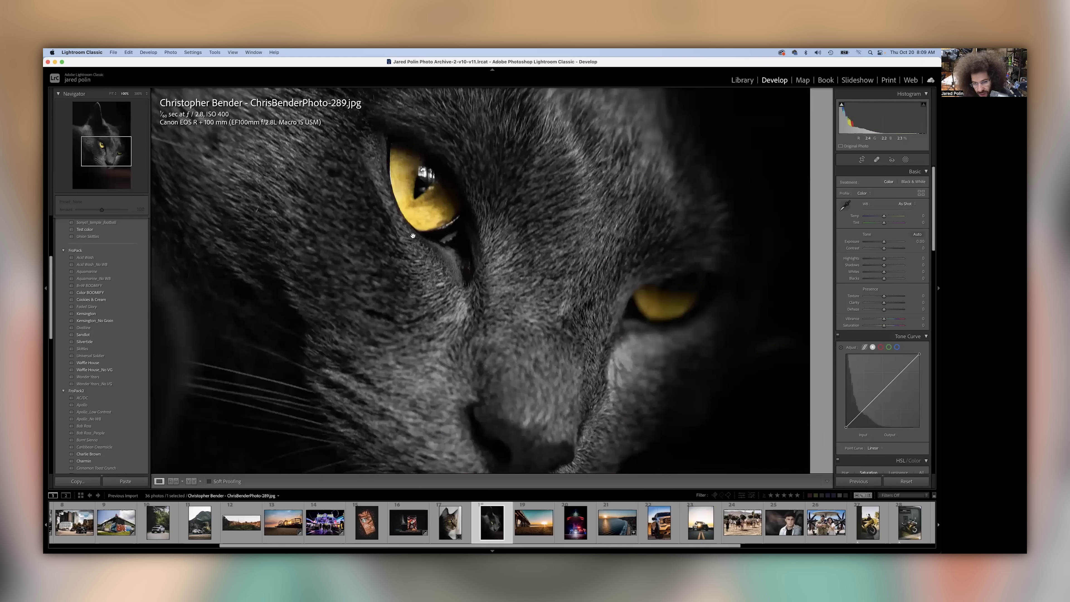
pyautogui.scroll(3, 413, 235)
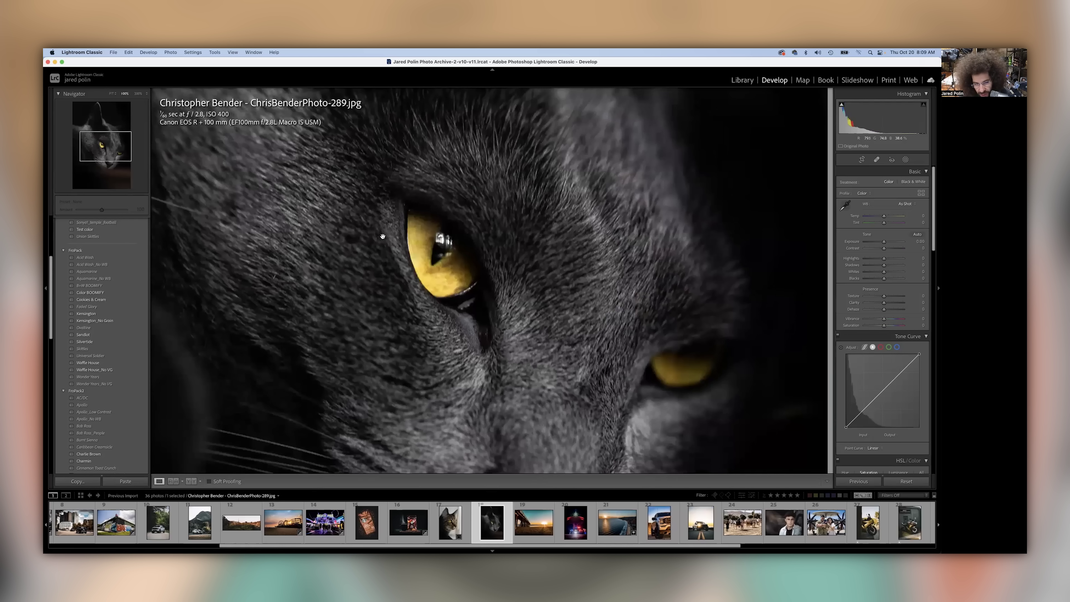
pyautogui.click(417, 234)
pyautogui.click(502, 269)
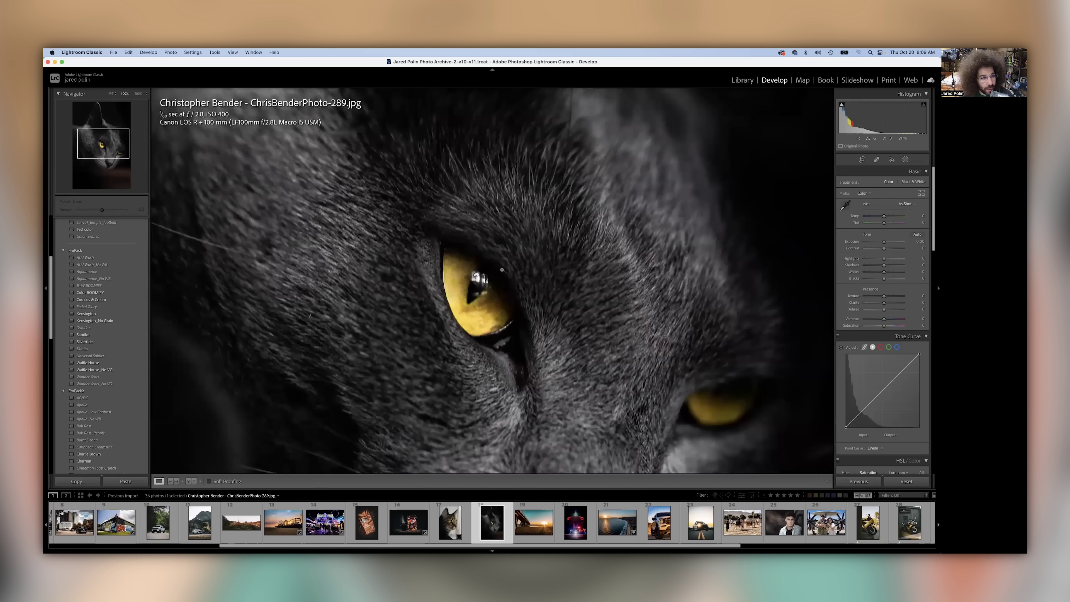
pyautogui.click(460, 272)
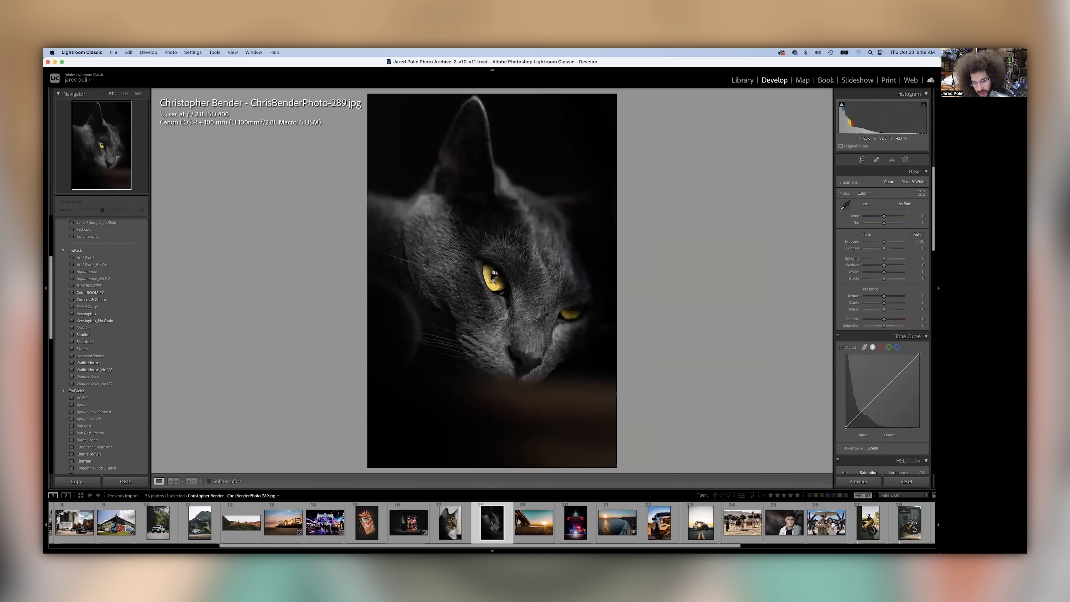
pyautogui.click(493, 281)
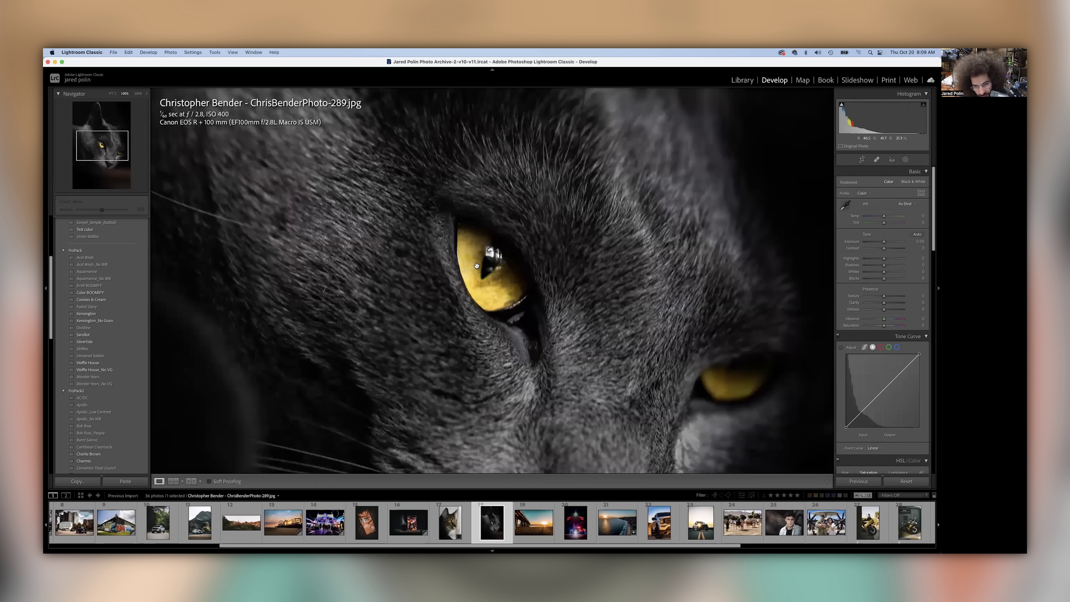
# Inspect other parts of the cat close up, fit the view, then advance to the pier sunset
pyautogui.doubleClick(397, 229)
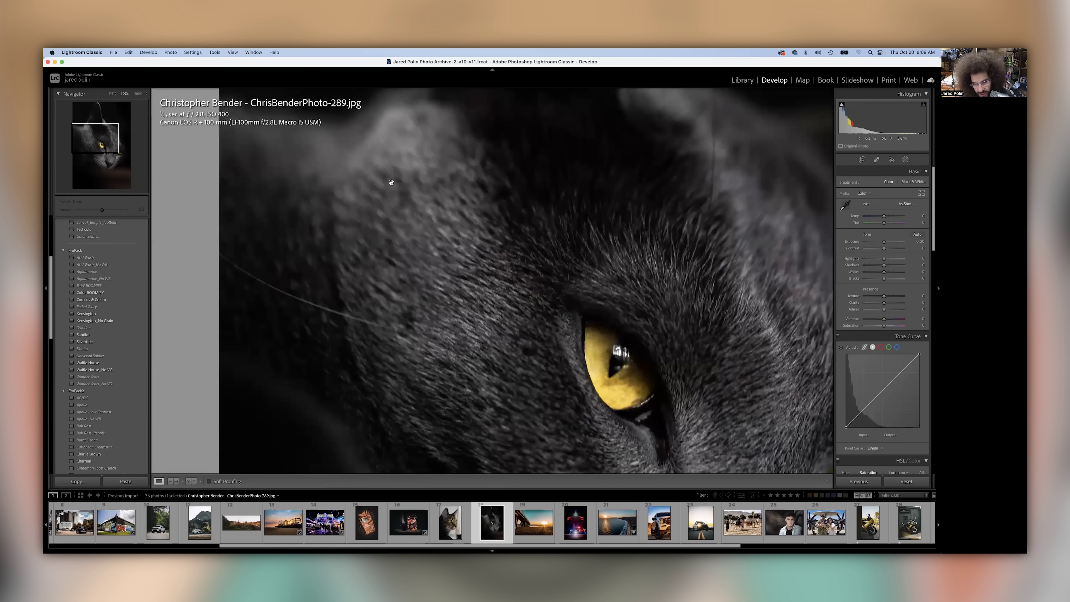
pyautogui.scroll(-5, 405, 177)
pyautogui.scroll(-3, 421, 174)
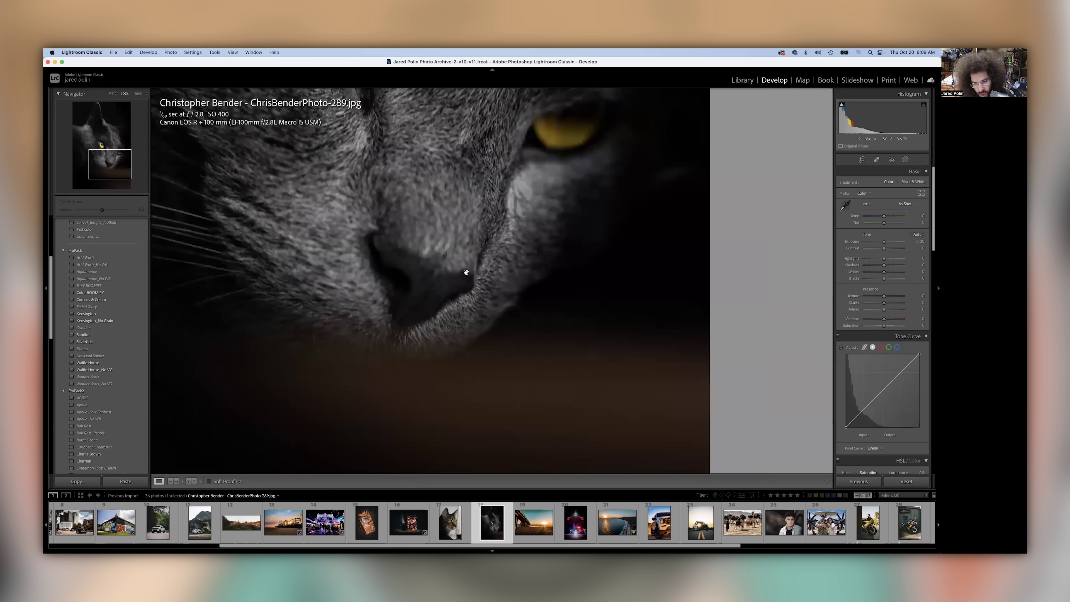
pyautogui.scroll(3, 437, 222)
pyautogui.scroll(3, 475, 322)
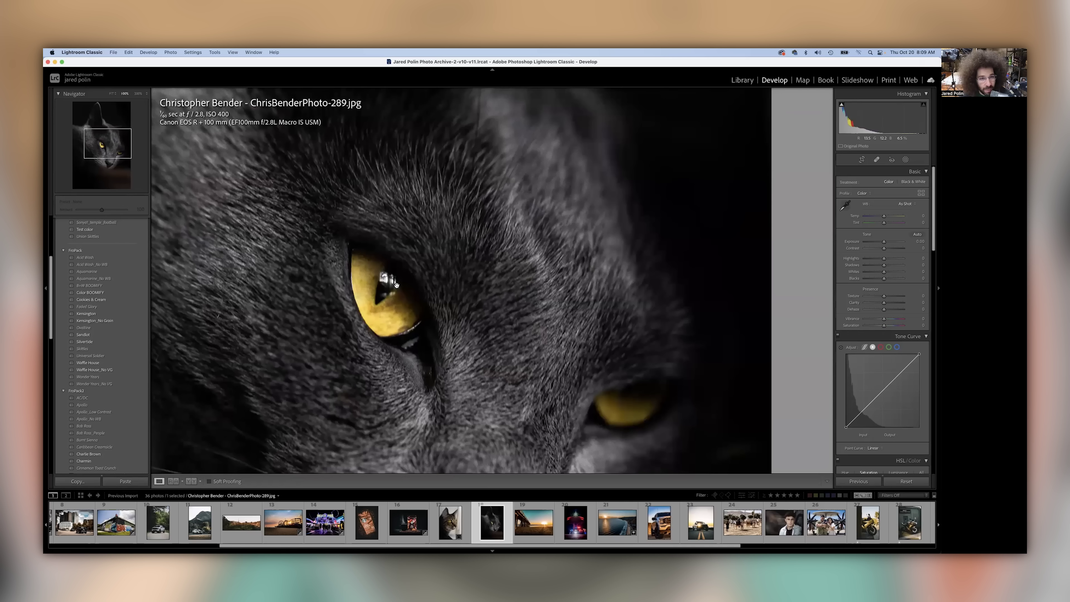
pyautogui.rightClick(397, 306)
pyautogui.click(382, 264)
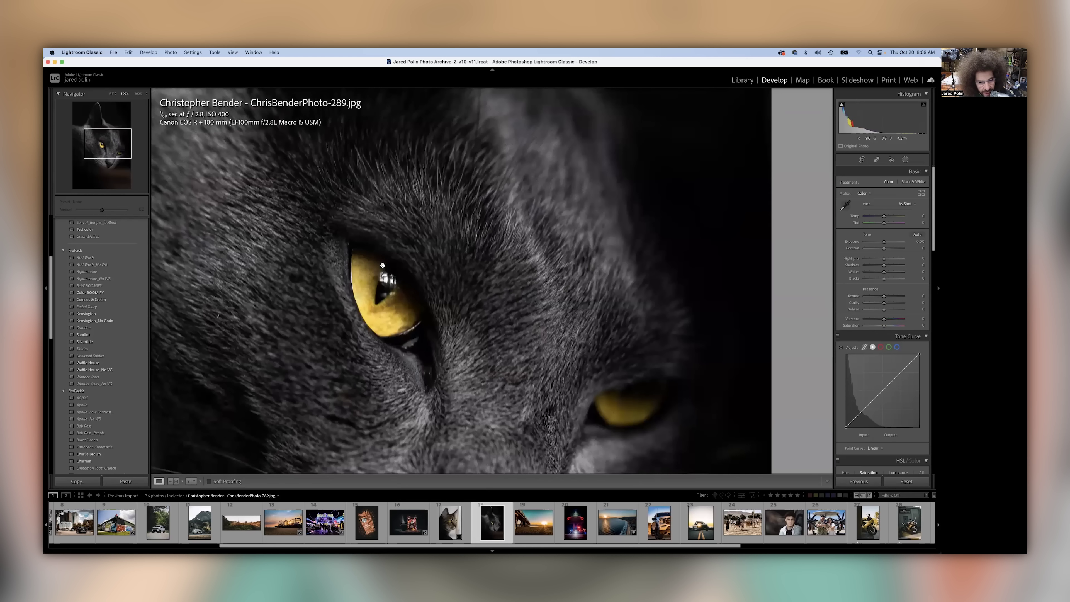
pyautogui.click(383, 266)
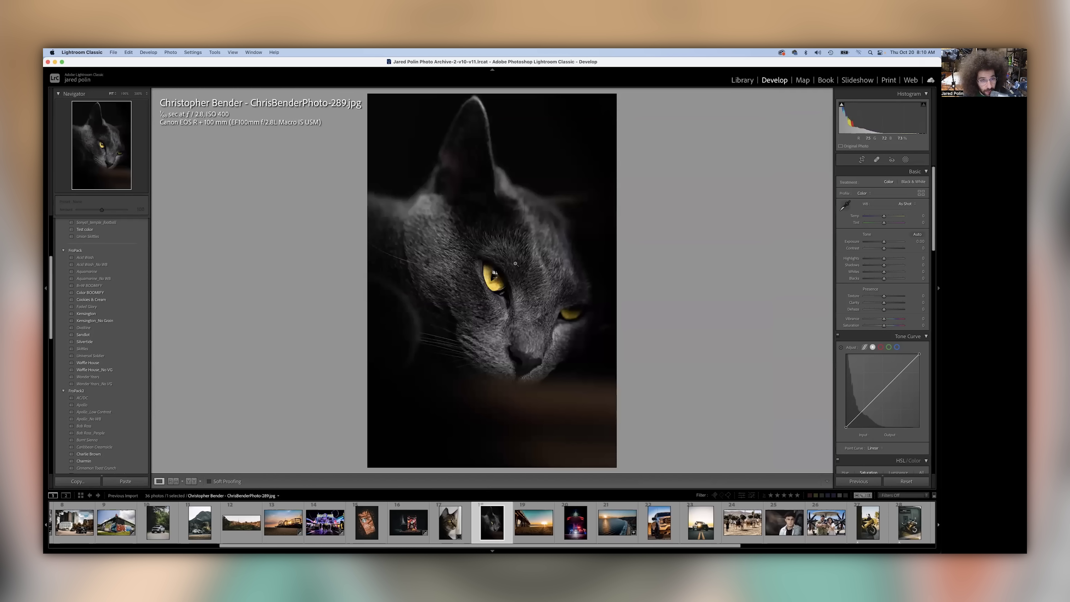
pyautogui.press('Right')
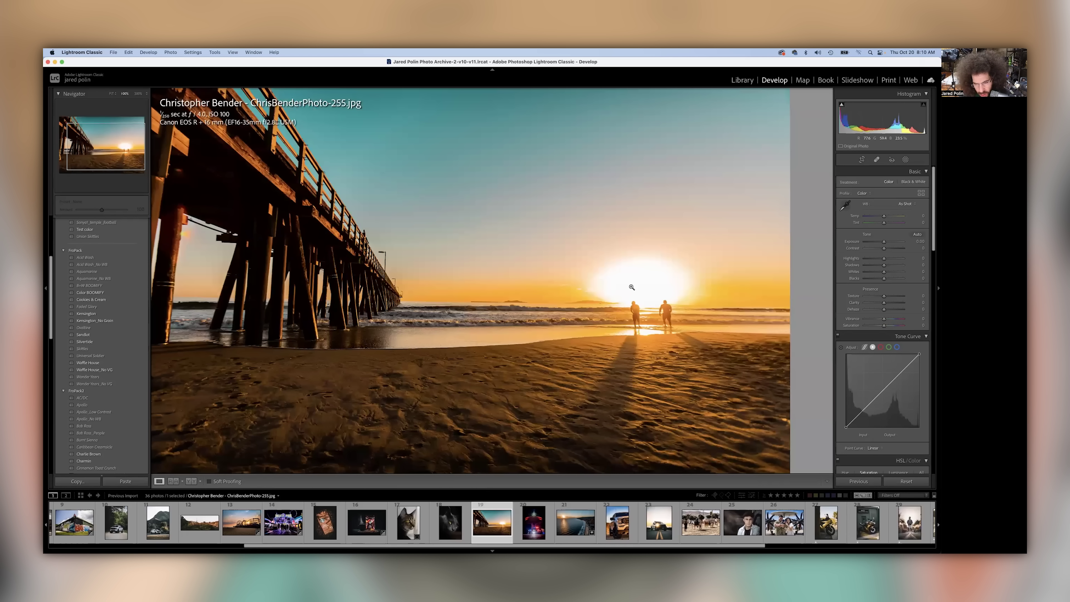
# Check the pier's left side at 100%, lower exposure slightly, and show camera settings overlay
pyautogui.click(631, 291)
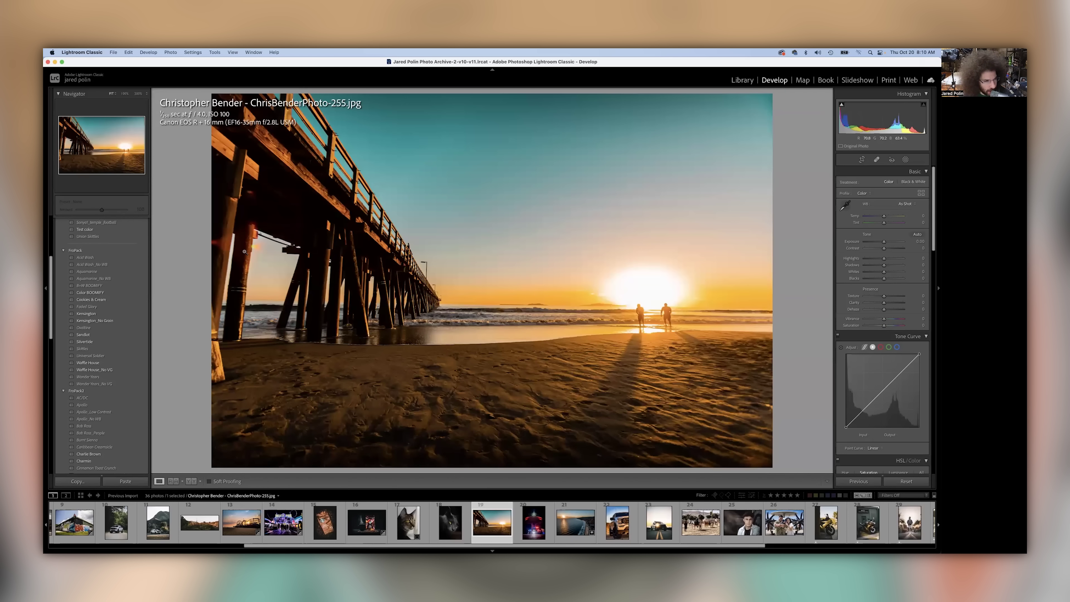
pyautogui.click(253, 257)
pyautogui.click(523, 258)
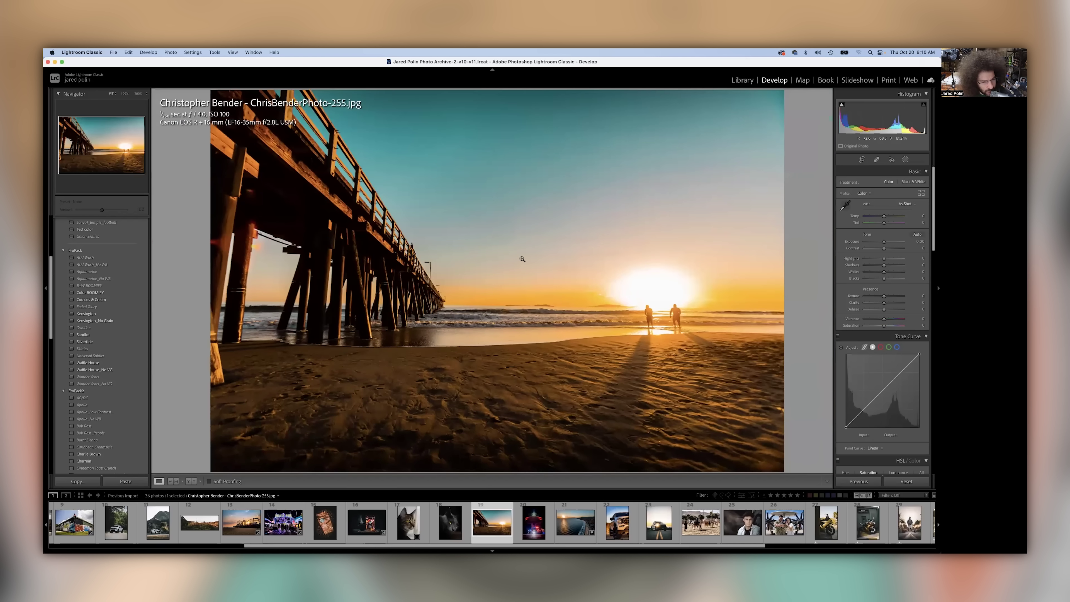
pyautogui.moveTo(884, 241); pyautogui.dragTo(878, 242)
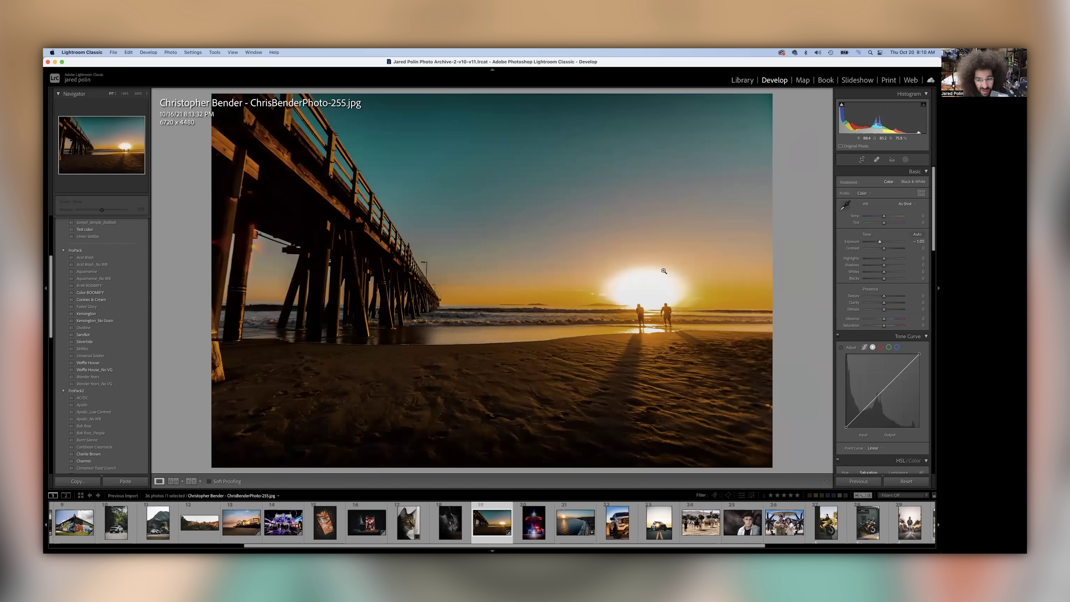
pyautogui.press('i')
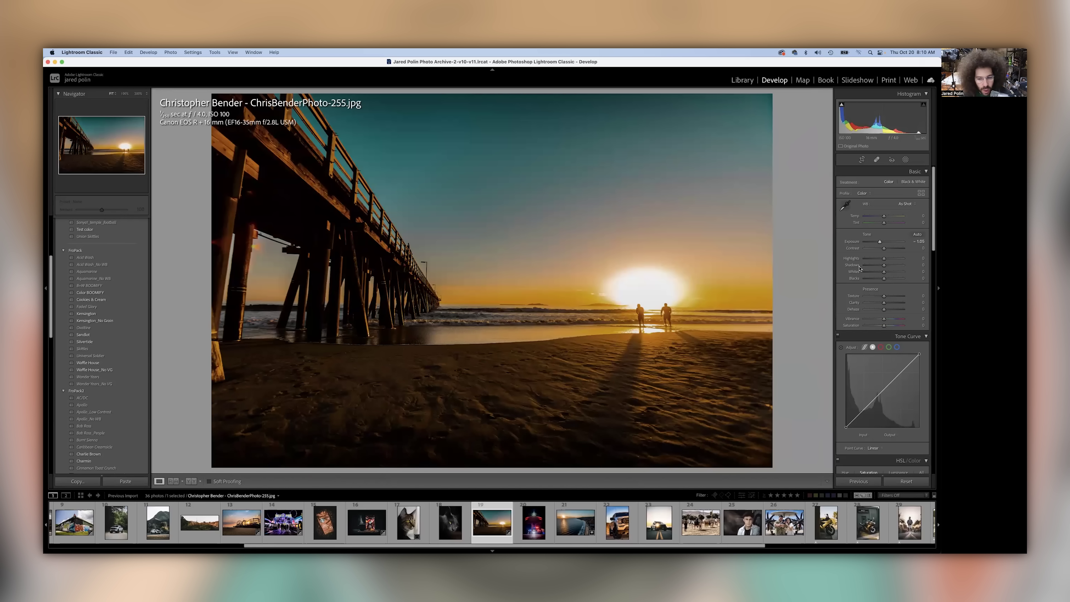
# Darken exposure further, set Shadows to +2, compare with the original, then advance
pyautogui.moveTo(880, 242); pyautogui.dragTo(893, 250)
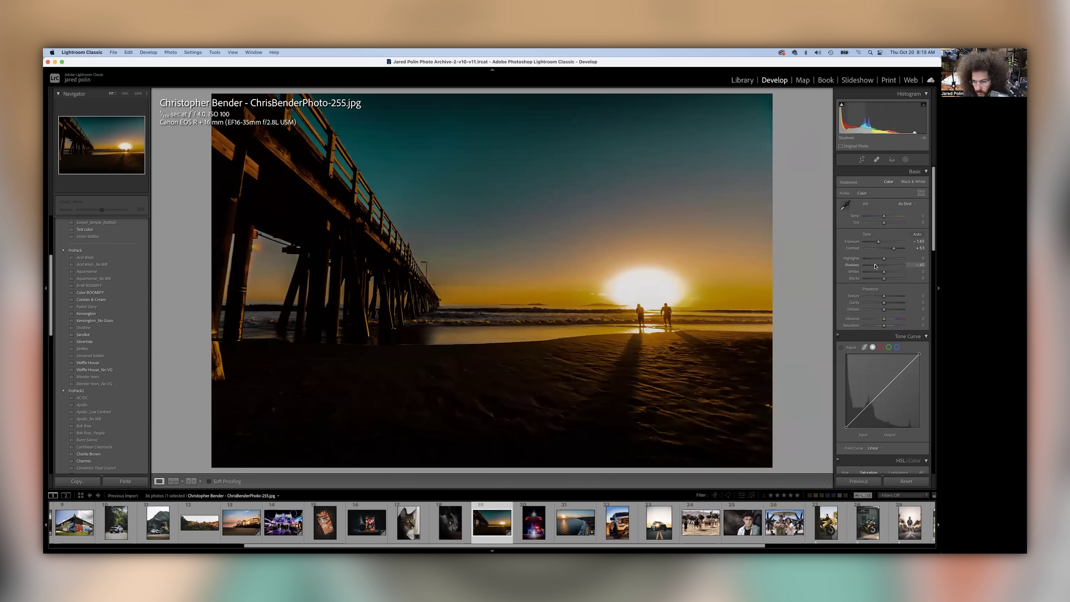
pyautogui.moveTo(883, 265); pyautogui.dragTo(884, 265)
pyautogui.press('\\')
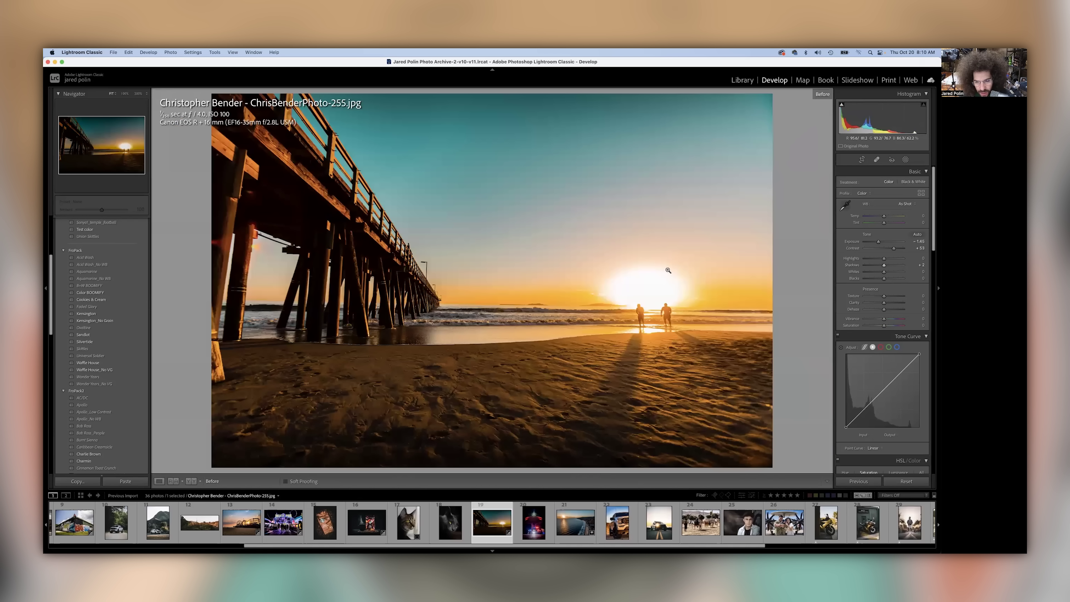
pyautogui.press('\\')
pyautogui.moveTo(878, 242); pyautogui.dragTo(877, 241)
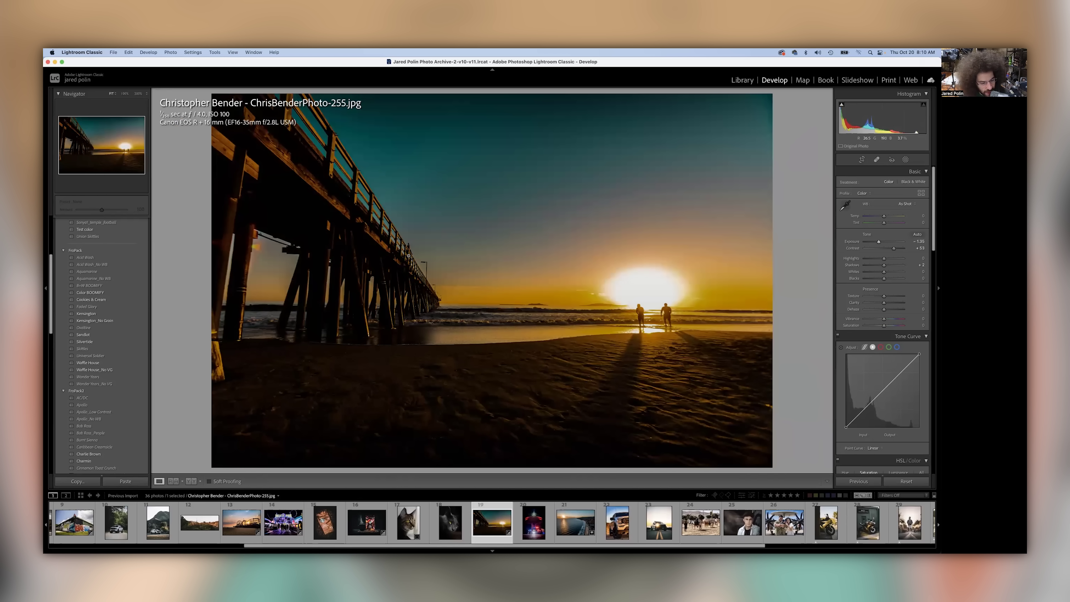
pyautogui.press('Right')
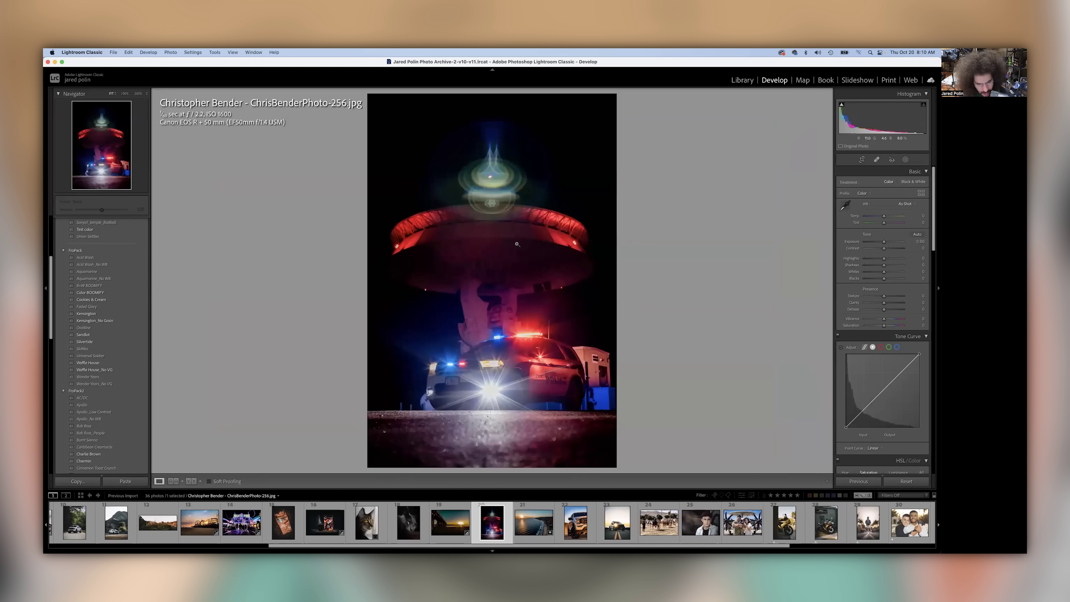
# Zoom in on the police car and pan up to the red canopy to inspect details
pyautogui.moveTo(515, 396); pyautogui.dragTo(447, 249)
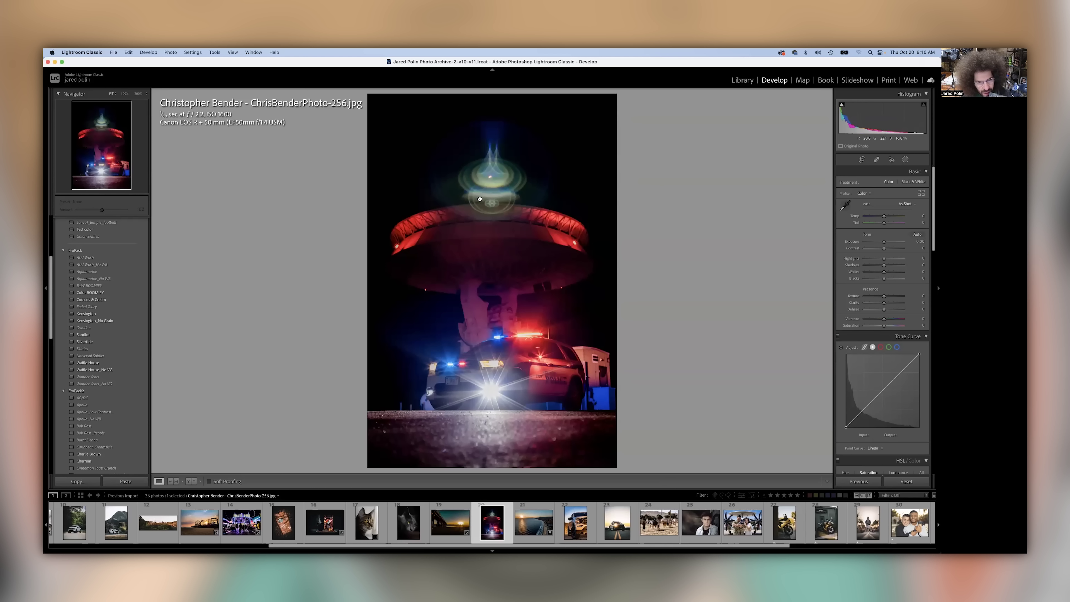
pyautogui.moveTo(480, 199); pyautogui.dragTo(473, 261)
pyautogui.moveTo(503, 296); pyautogui.dragTo(468, 251)
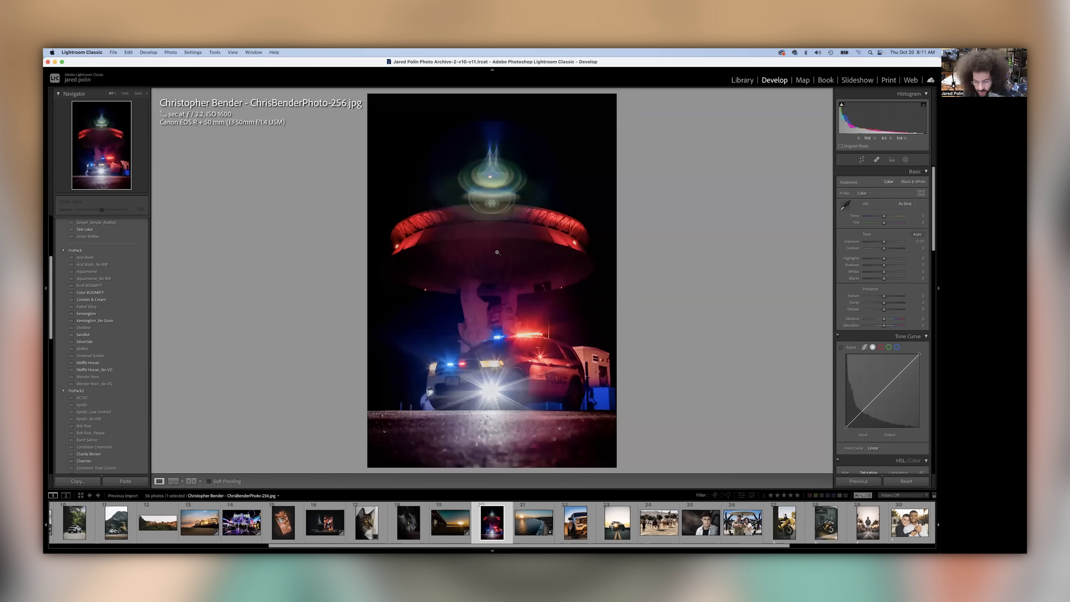
# Apply Medium Contrast curve, Texture +33, Clarity +21, lifted Shadows, and Contrast up to +76
pyautogui.click(896, 250)
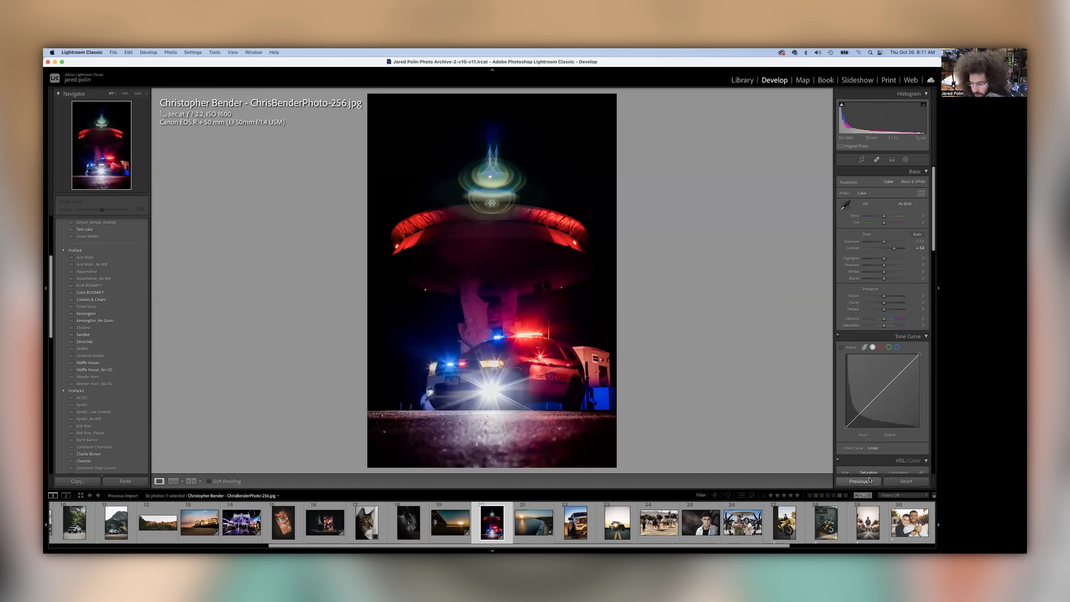
pyautogui.click(872, 447)
pyautogui.click(882, 453)
pyautogui.moveTo(884, 295); pyautogui.dragTo(889, 296)
pyautogui.moveTo(884, 302); pyautogui.dragTo(888, 302)
pyautogui.moveTo(883, 264); pyautogui.dragTo(883, 245)
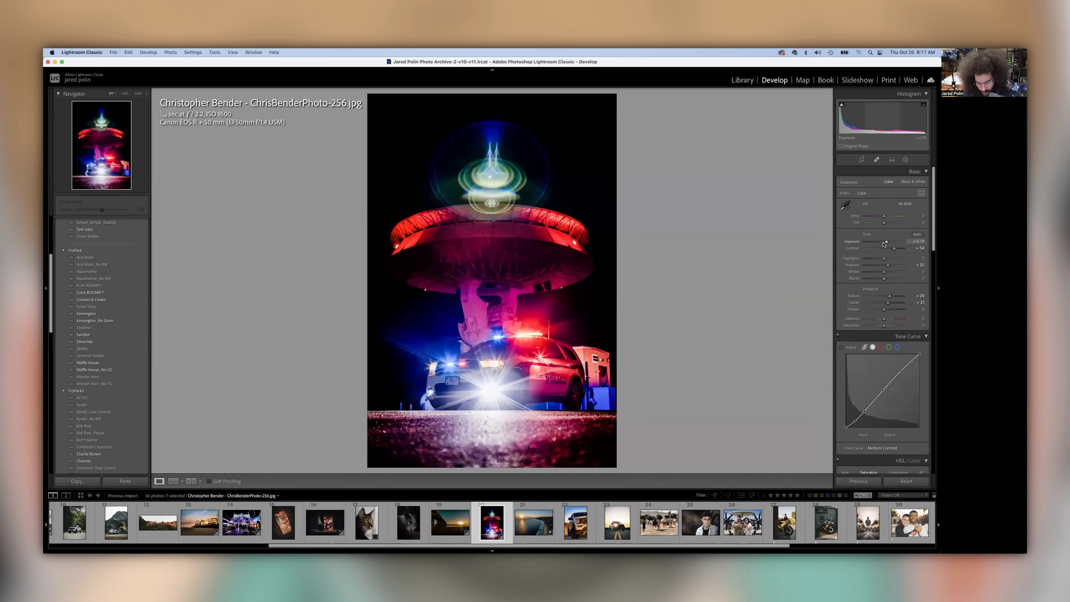
pyautogui.moveTo(893, 248); pyautogui.dragTo(898, 248)
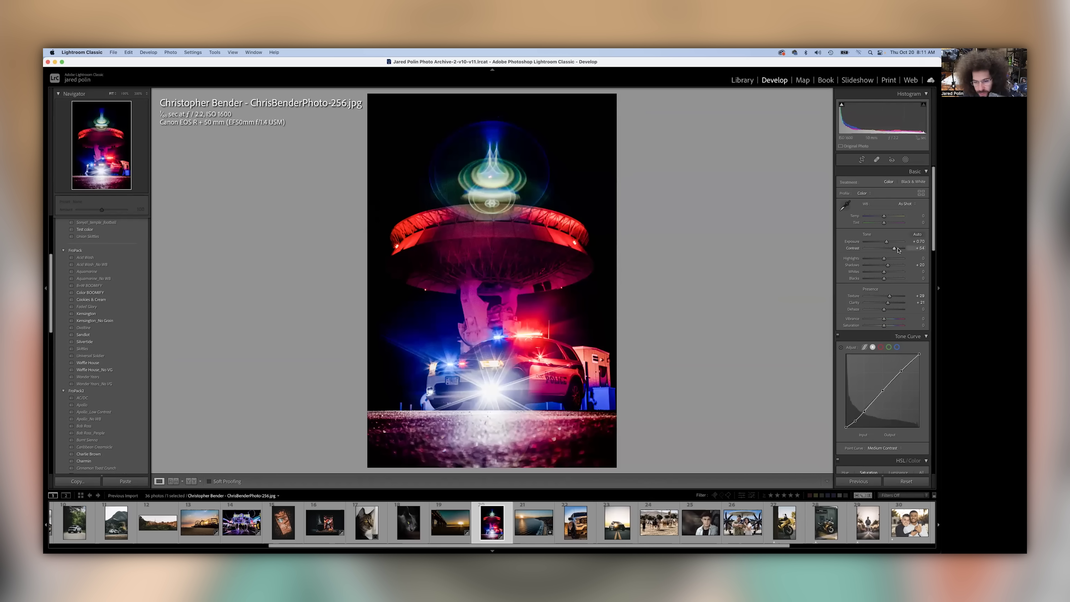
# Compare with the original, check detail at 100%, and pull Exposure down to +0.25
pyautogui.press('\\')
pyautogui.press('\\')
pyautogui.press('\\')
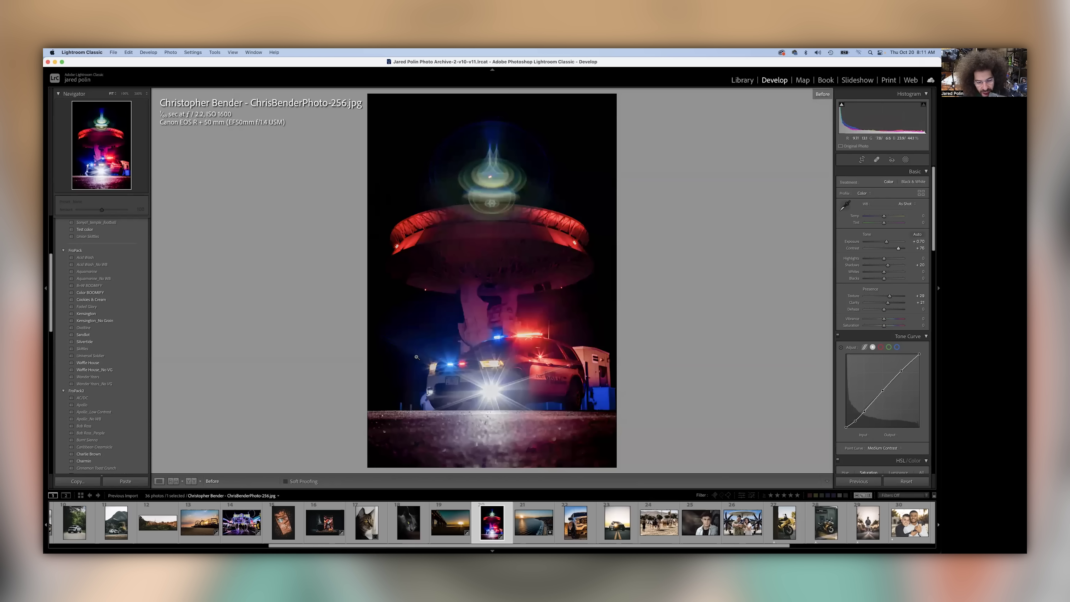
pyautogui.press('\\')
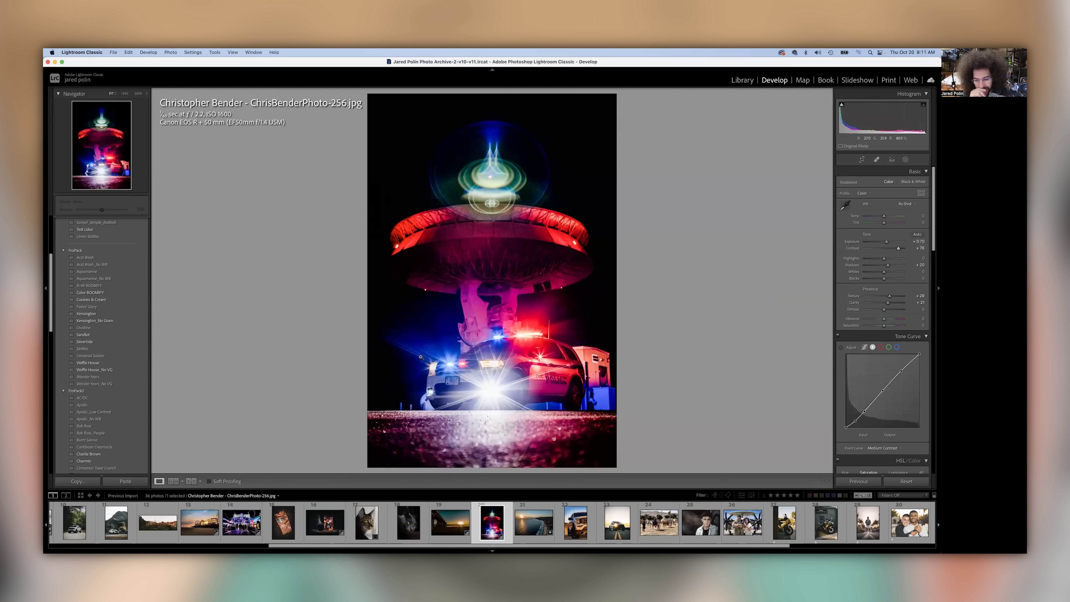
pyautogui.click(495, 207)
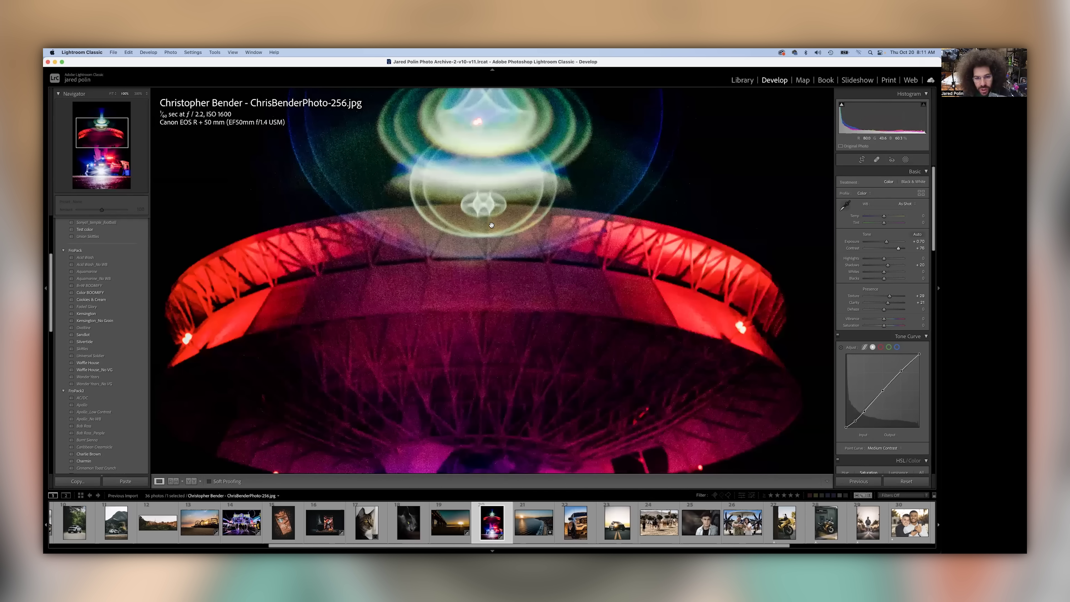
pyautogui.click(454, 204)
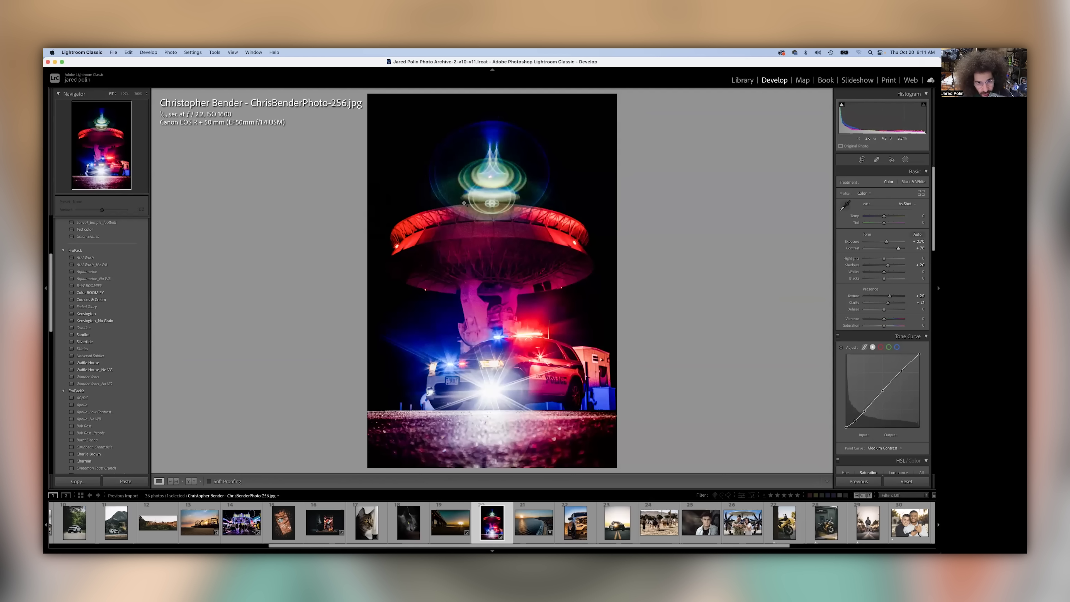
pyautogui.press('\\')
pyautogui.press('\\')
pyautogui.press('\\')
pyautogui.press('\\')
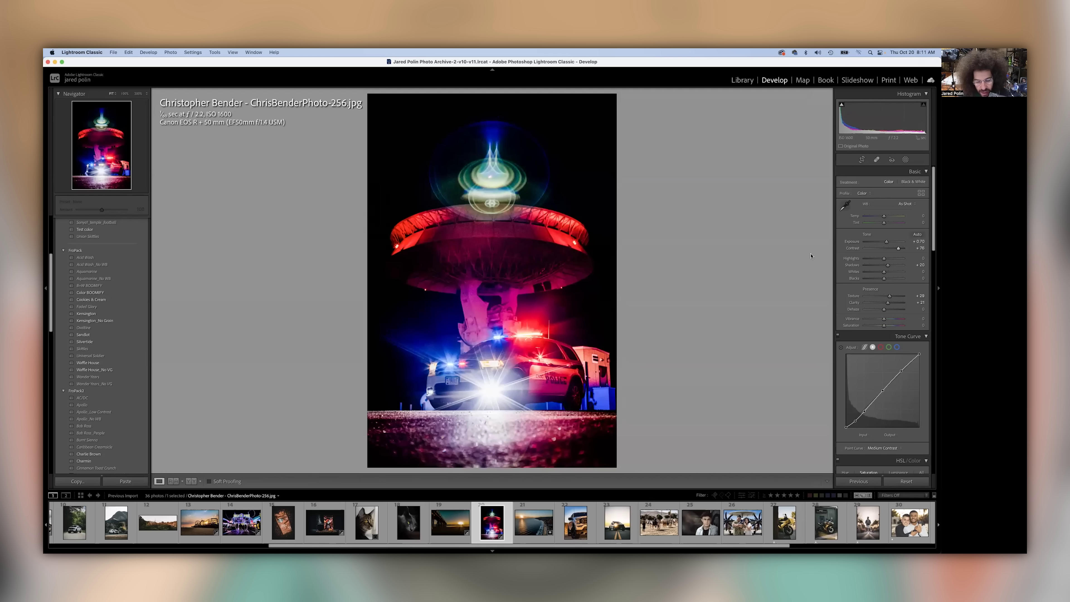
pyautogui.moveTo(886, 247); pyautogui.dragTo(883, 245)
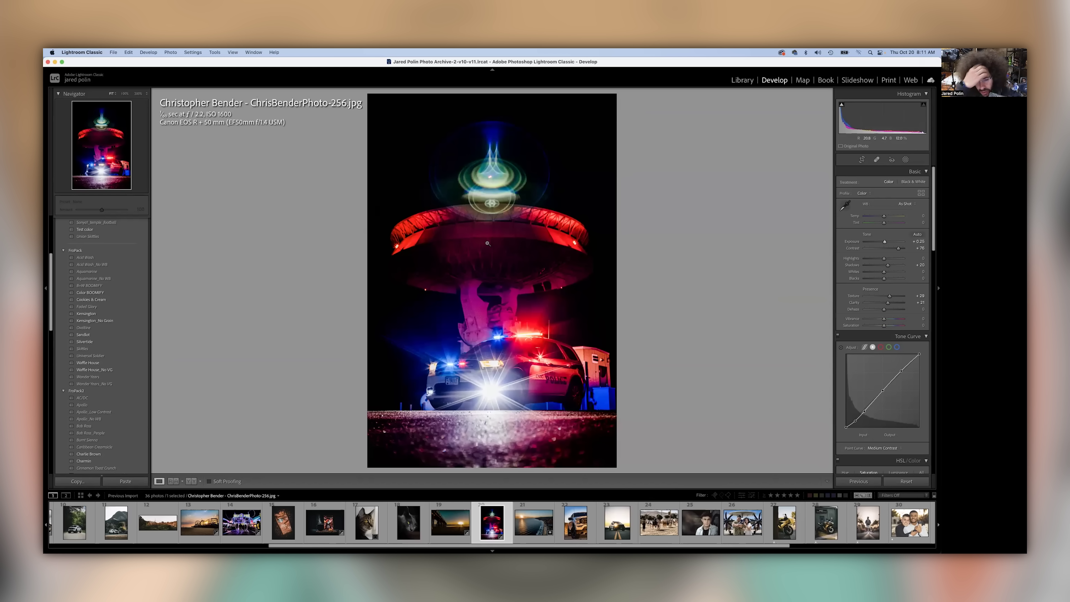
# Inspect the police car and glowing halo at 100%, then advance to the coastal sunset
pyautogui.click(528, 394)
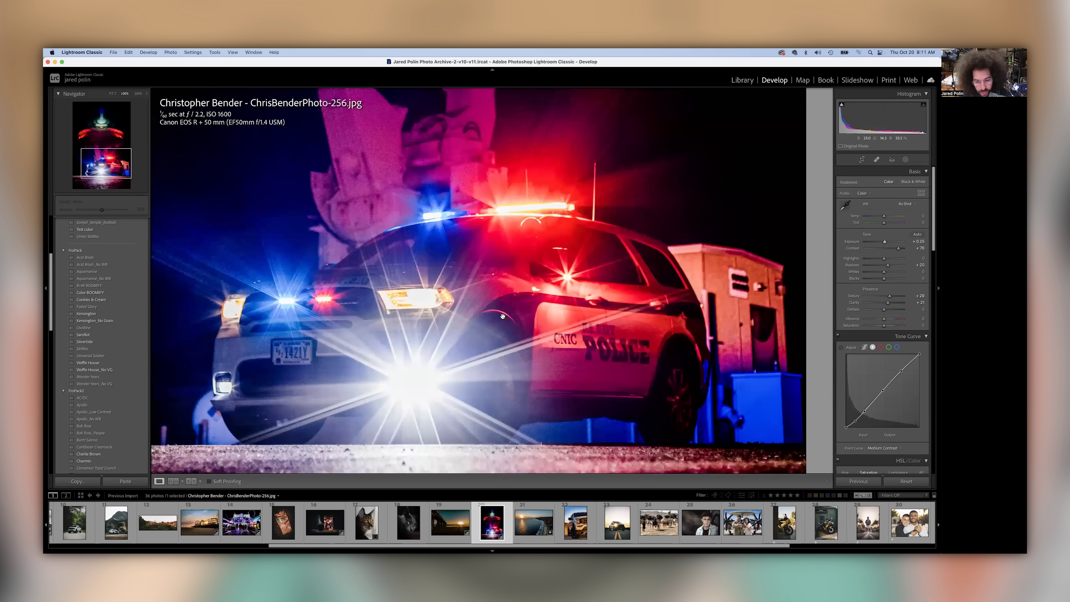
pyautogui.click(512, 320)
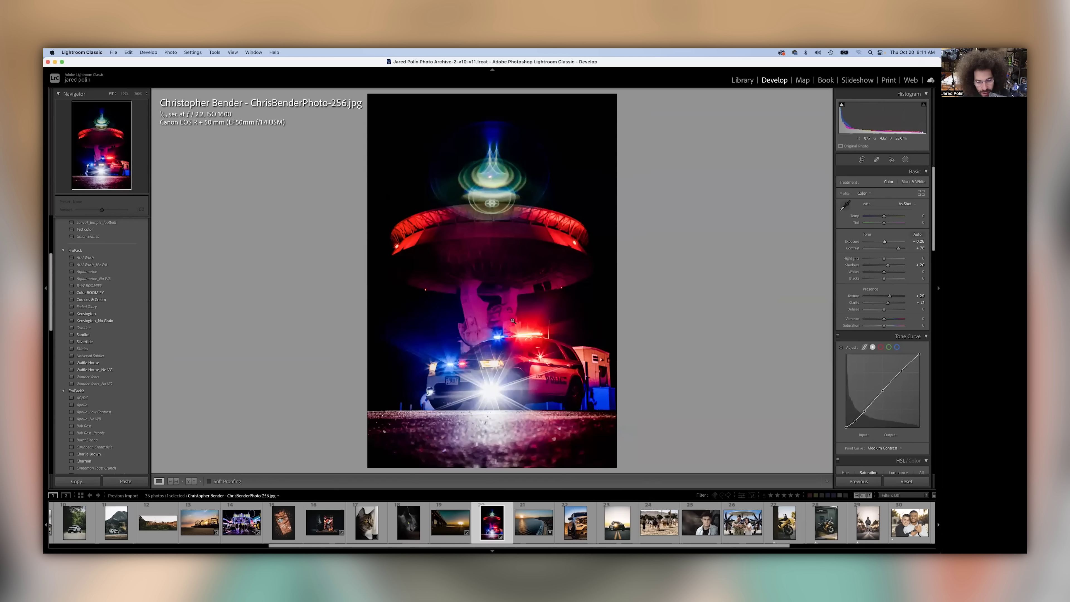
pyautogui.click(511, 183)
pyautogui.scroll(5, 477, 261)
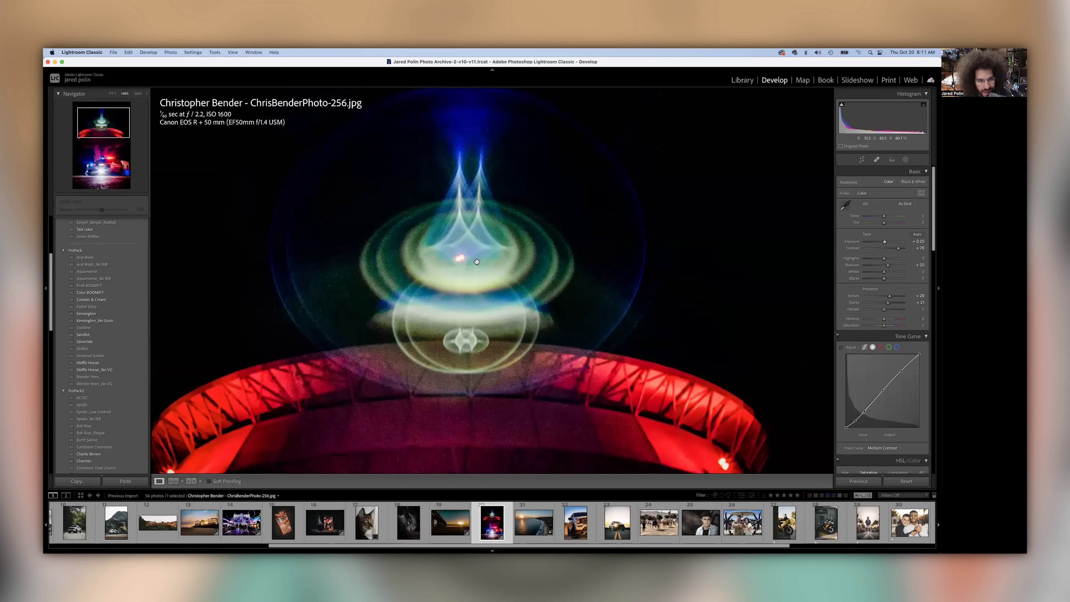
pyautogui.click(449, 258)
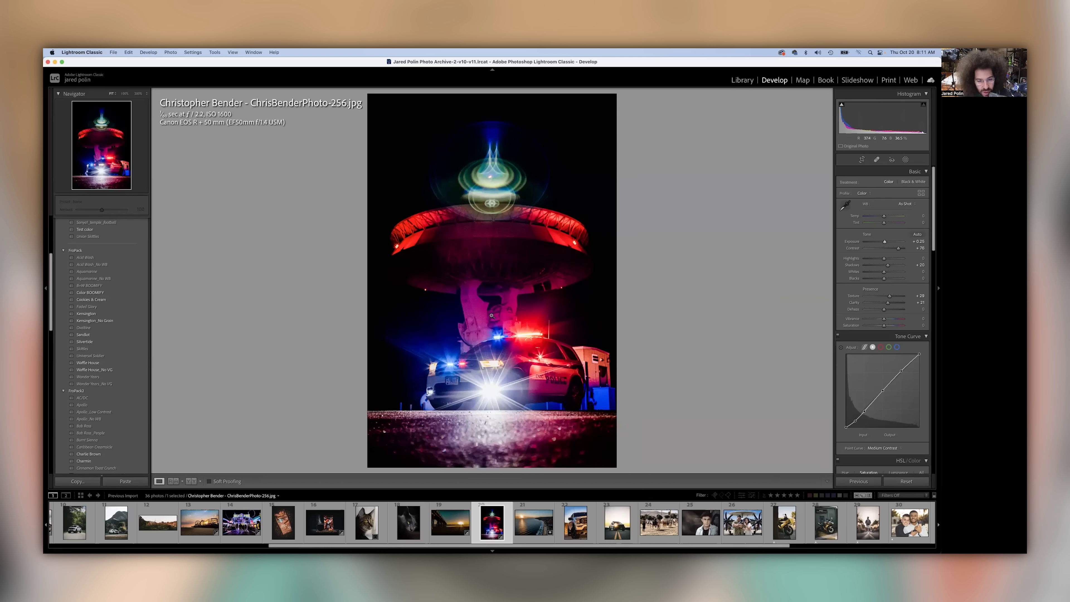
pyautogui.press('Right')
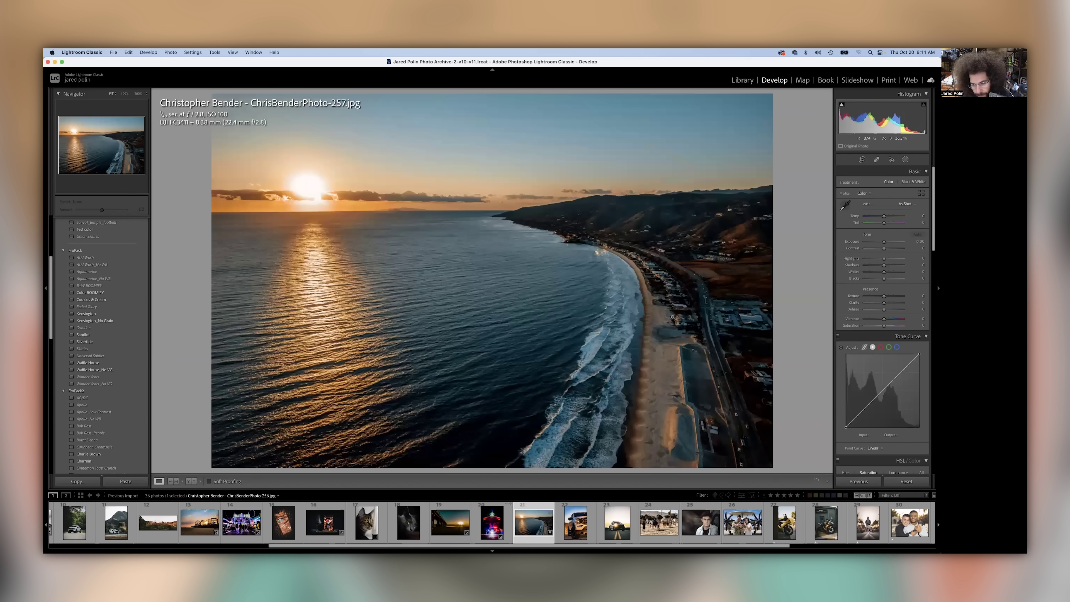
# Check the coastal photo's detail, cool Temp to -21, and compare with the original
pyautogui.click(622, 235)
pyautogui.click(521, 251)
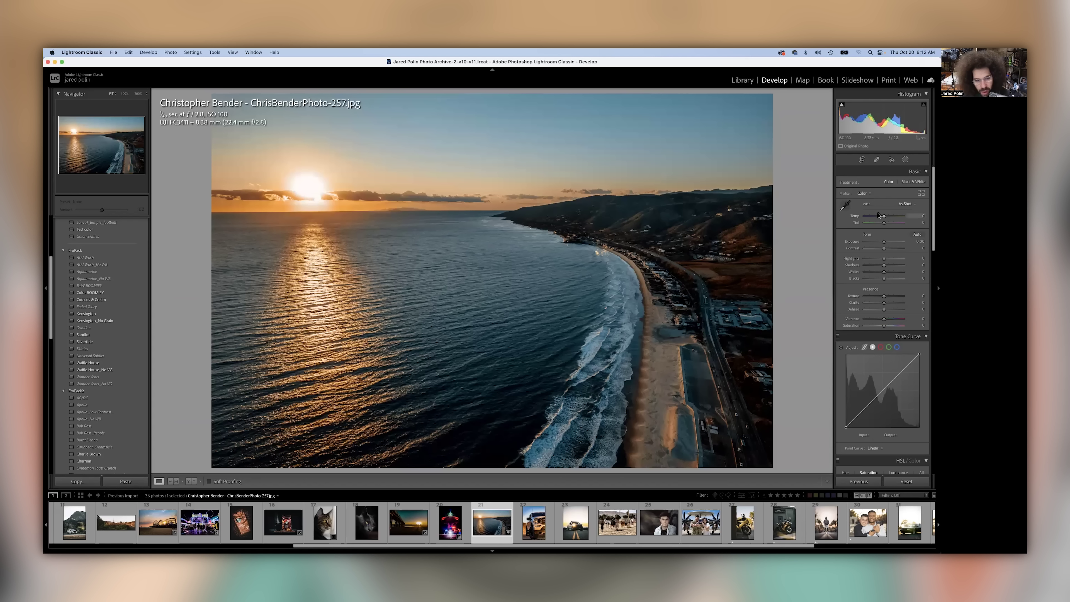
pyautogui.moveTo(881, 215)
pyautogui.mouseDown()
pyautogui.moveTo(889, 223)
pyautogui.moveTo(876, 222)
pyautogui.mouseUp()
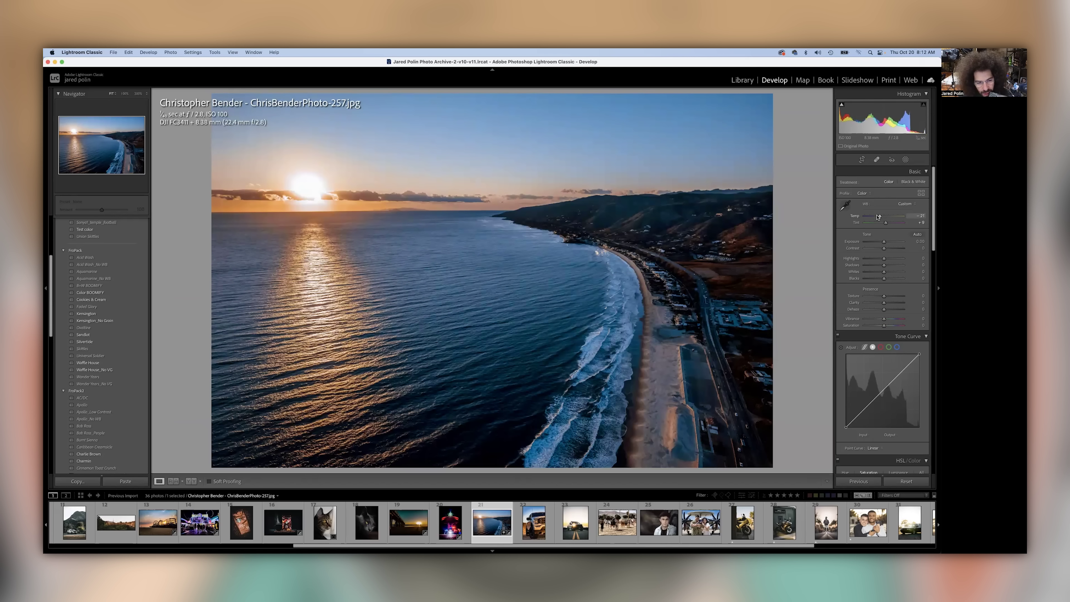
pyautogui.moveTo(879, 217); pyautogui.dragTo(880, 217)
pyautogui.press('\\')
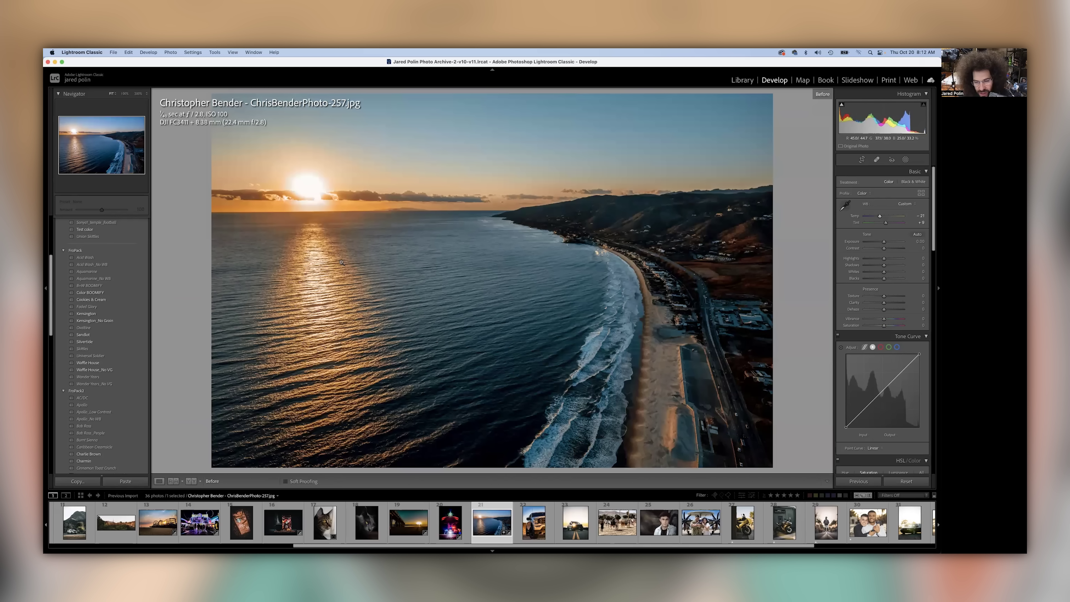
pyautogui.press('\\')
pyautogui.press('\\')
pyautogui.press('\\')
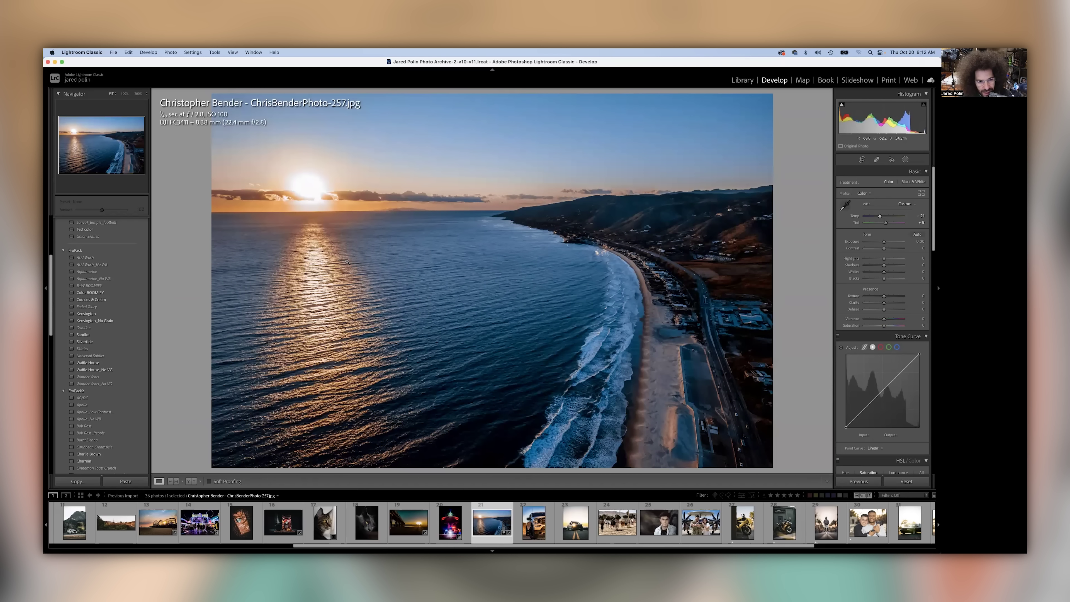
# Set Shadows +38, Contrast +41, and Texture and Clarity +11
pyautogui.click(891, 265)
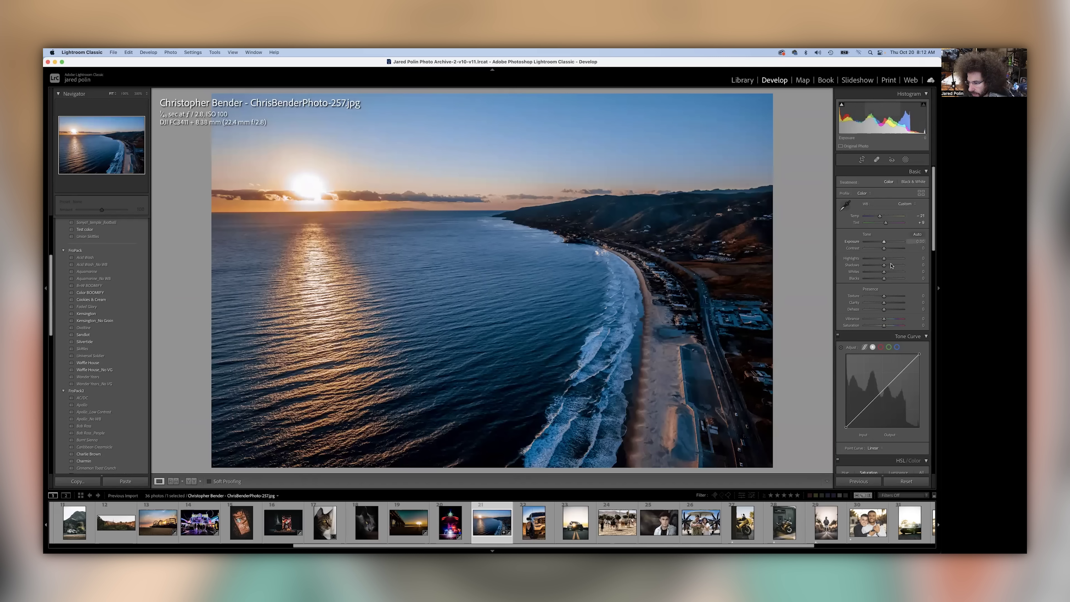
pyautogui.click(891, 249)
pyautogui.click(890, 252)
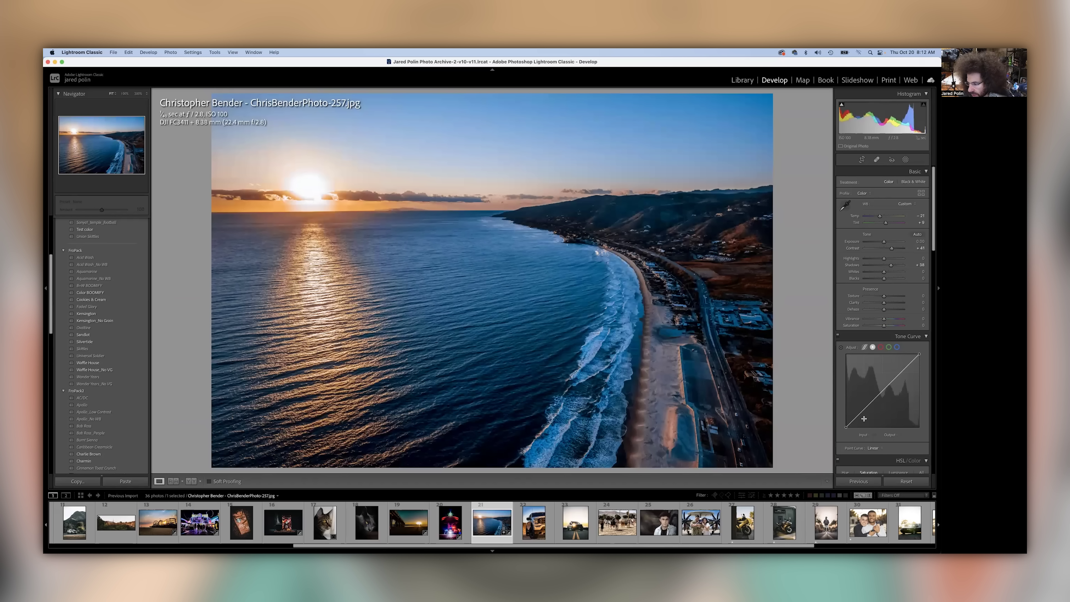
pyautogui.click(886, 296)
pyautogui.click(885, 302)
pyautogui.press('i')
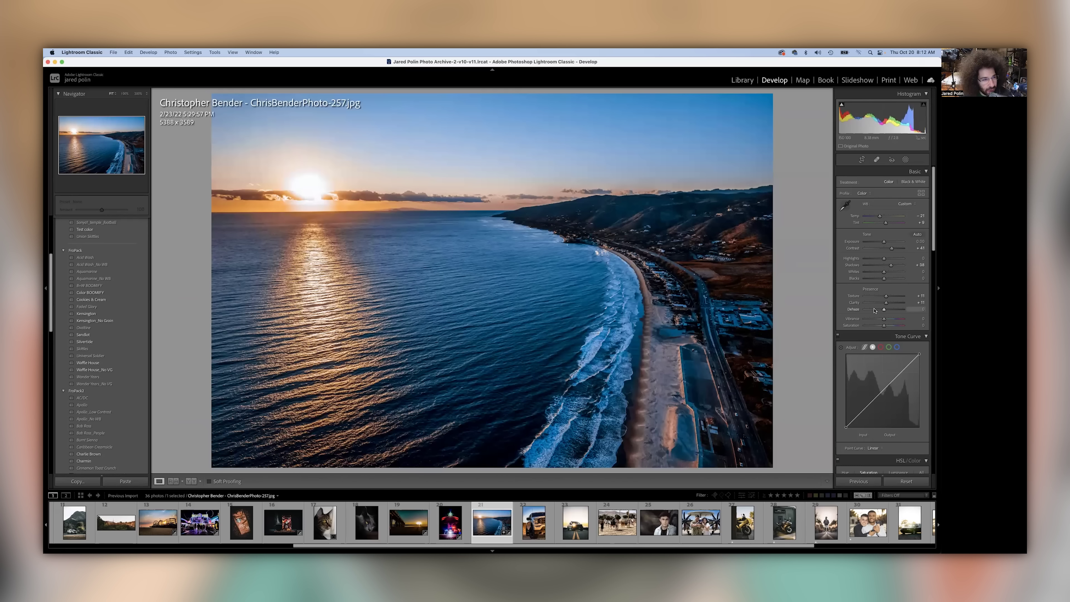
pyautogui.press('i')
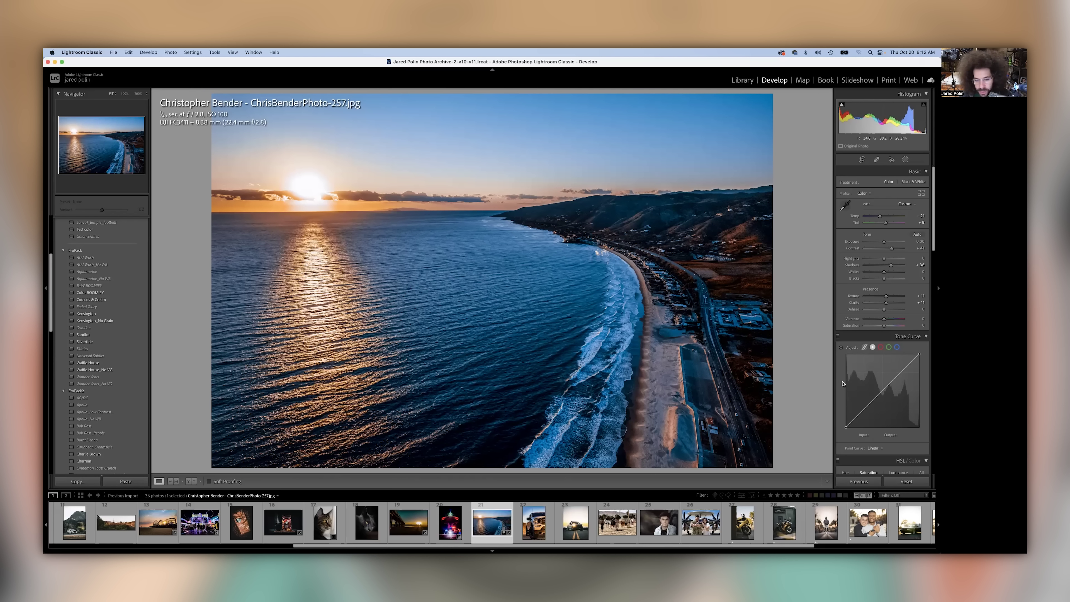
# Undo the point curve change, check focus at 100%, then advance to the truck photo
pyautogui.press('super+z')
pyautogui.click(717, 330)
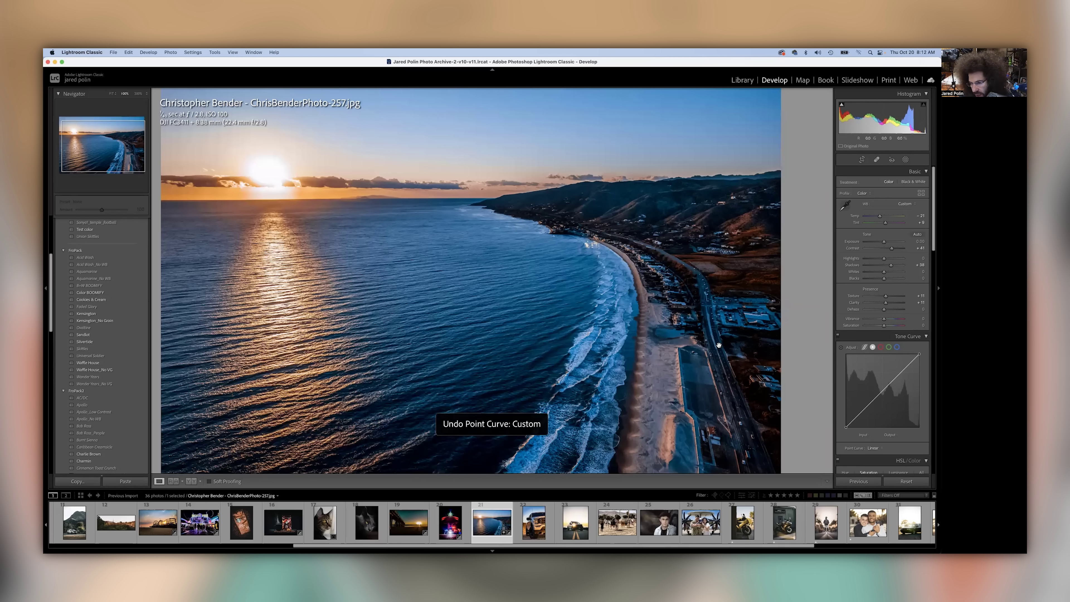
pyautogui.click(624, 296)
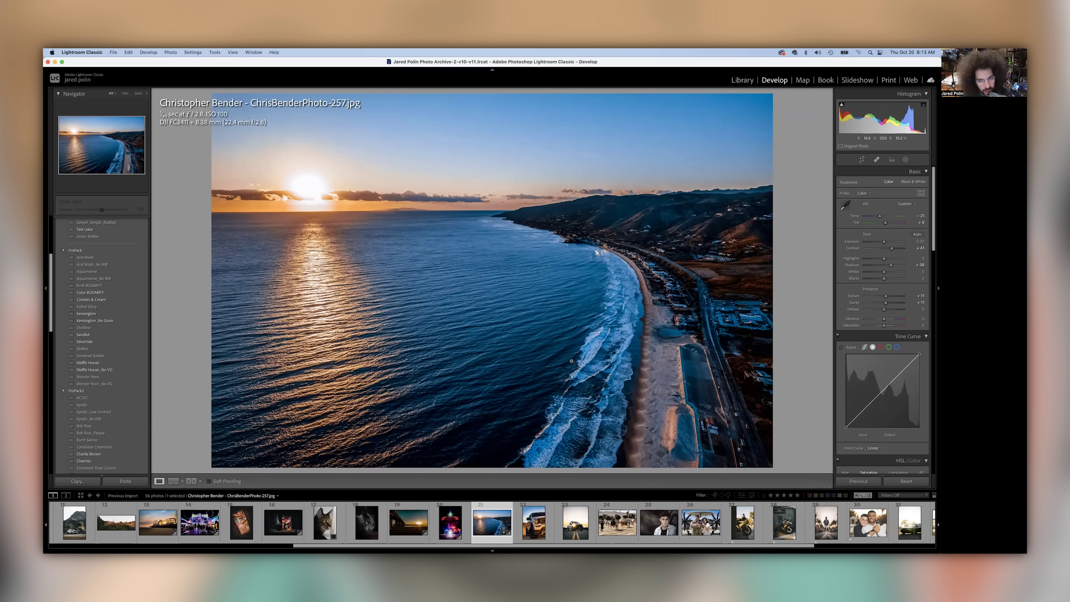
pyautogui.press('Right')
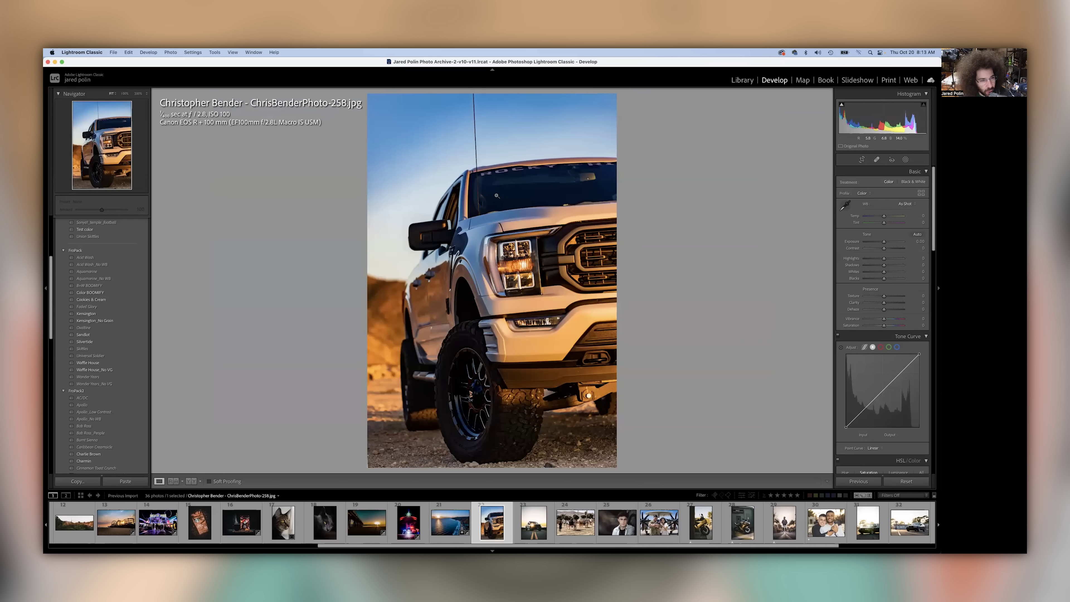
# Check the truck photo's sharpness at 100% across the headlight, fender and wheel
pyautogui.click(502, 250)
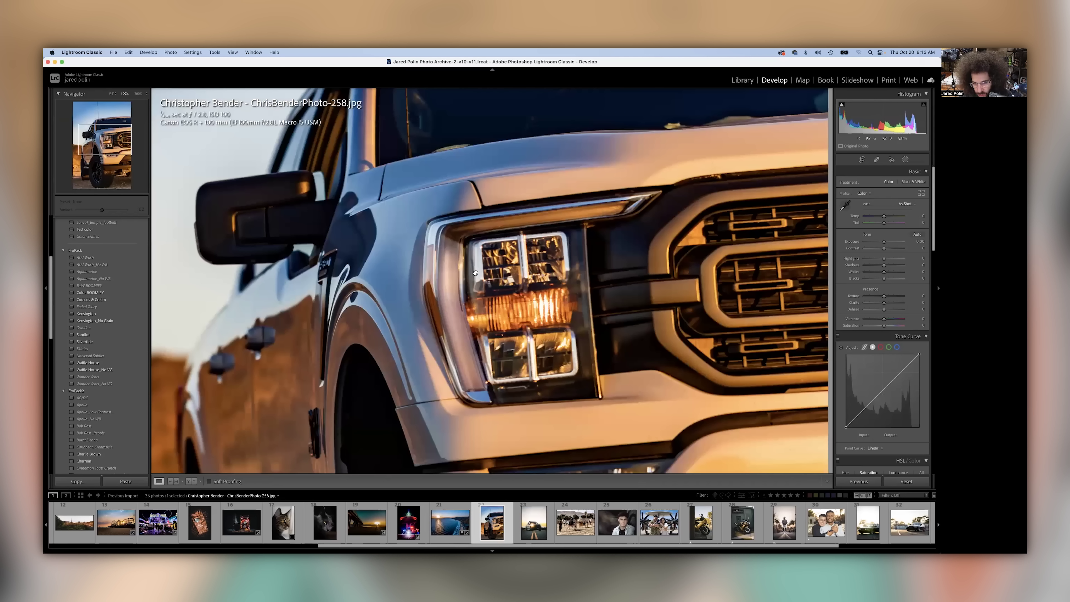
pyautogui.moveTo(426, 421); pyautogui.dragTo(433, 233)
pyautogui.moveTo(457, 195); pyautogui.dragTo(498, 174)
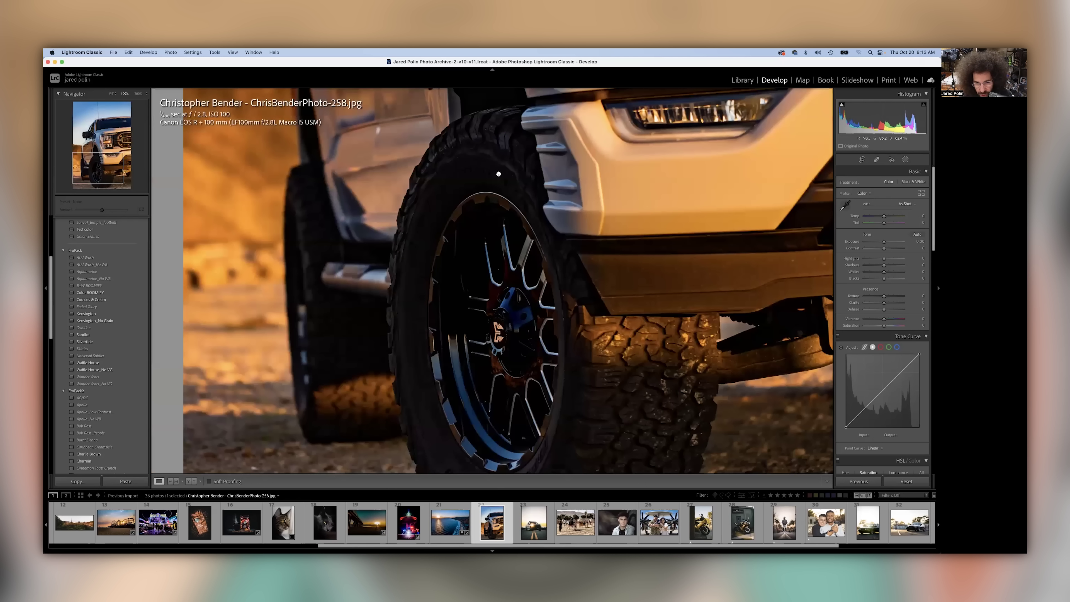
pyautogui.click(498, 174)
# Move to the road truck photo and check its hood at 100%
pyautogui.press('Right')
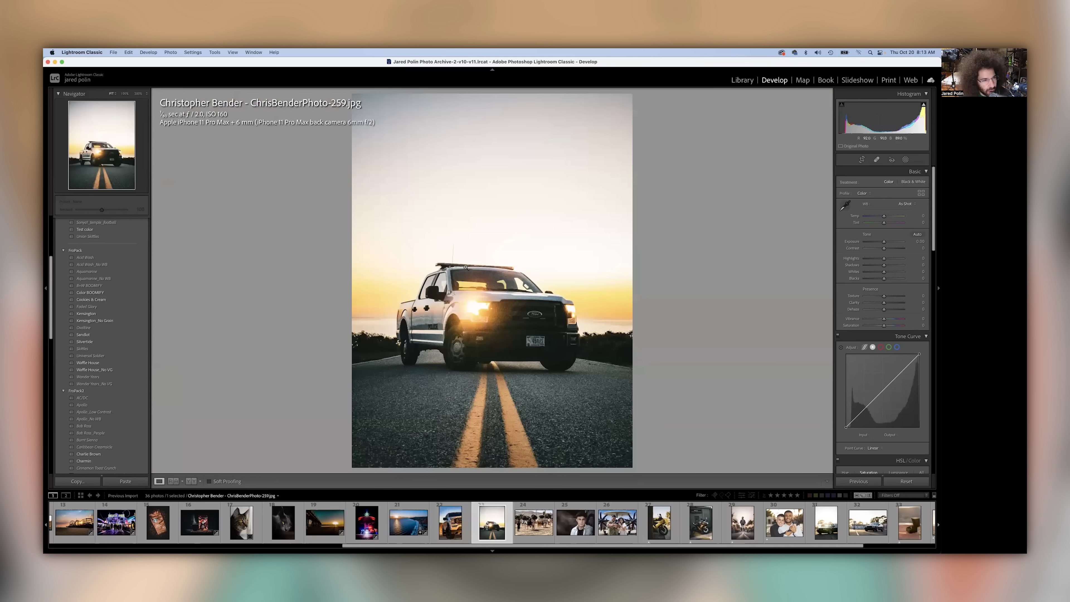
pyautogui.click(477, 296)
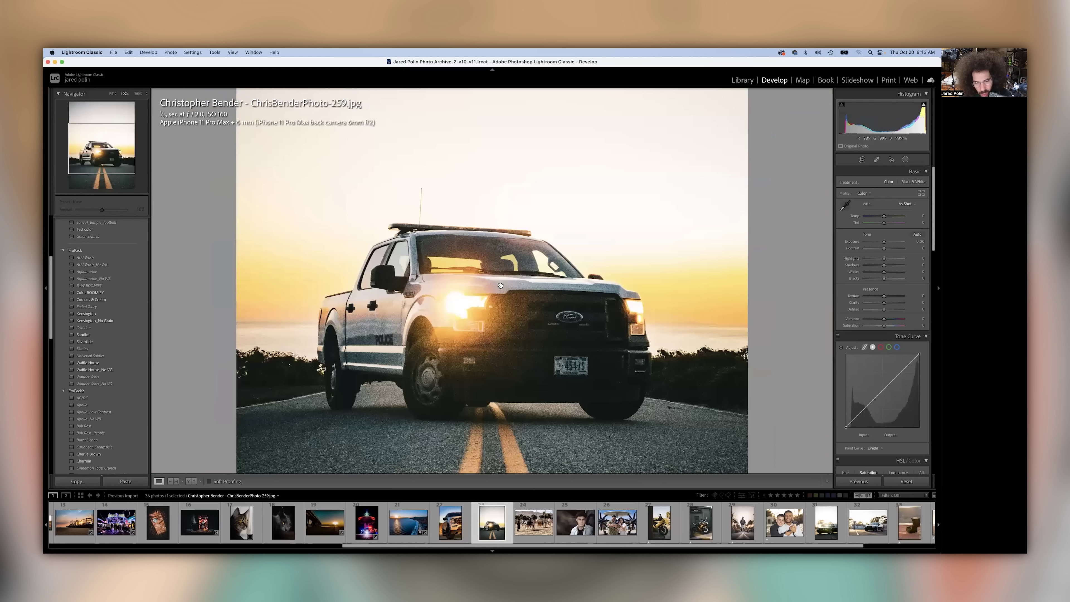
pyautogui.click(500, 286)
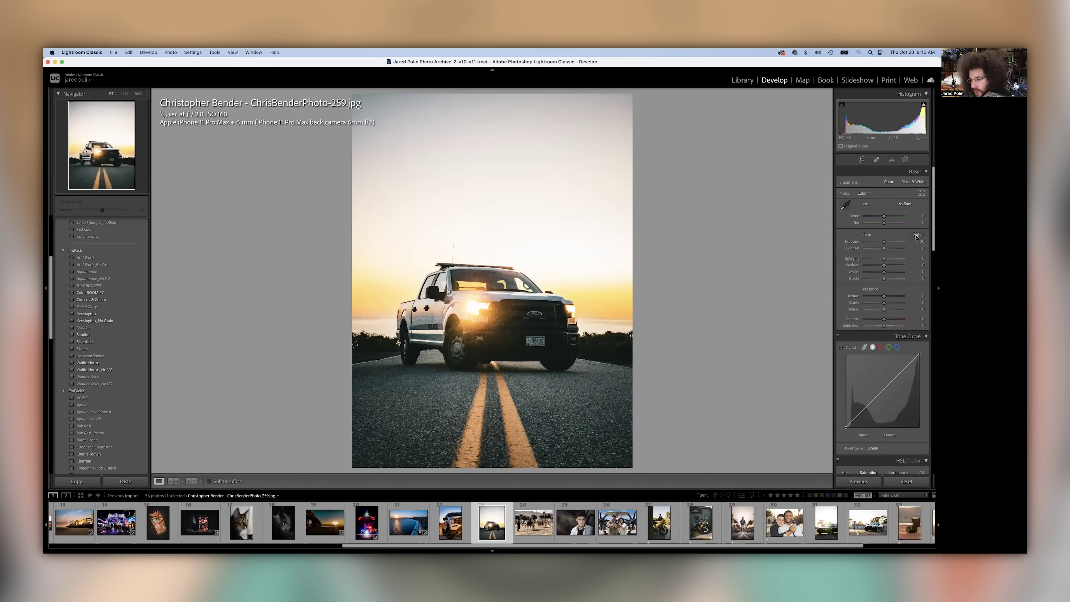
# Raise the road truck's Contrast to +67 and add Texture +9 and Clarity +10
pyautogui.click(906, 247)
pyautogui.moveTo(895, 250); pyautogui.dragTo(881, 242)
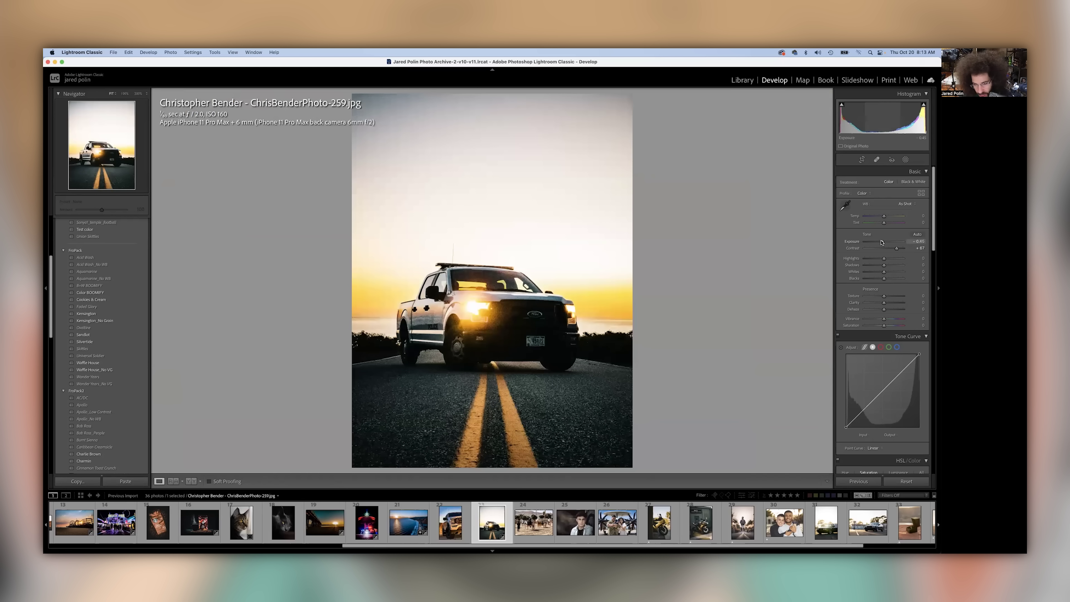
pyautogui.moveTo(884, 296); pyautogui.dragTo(886, 303)
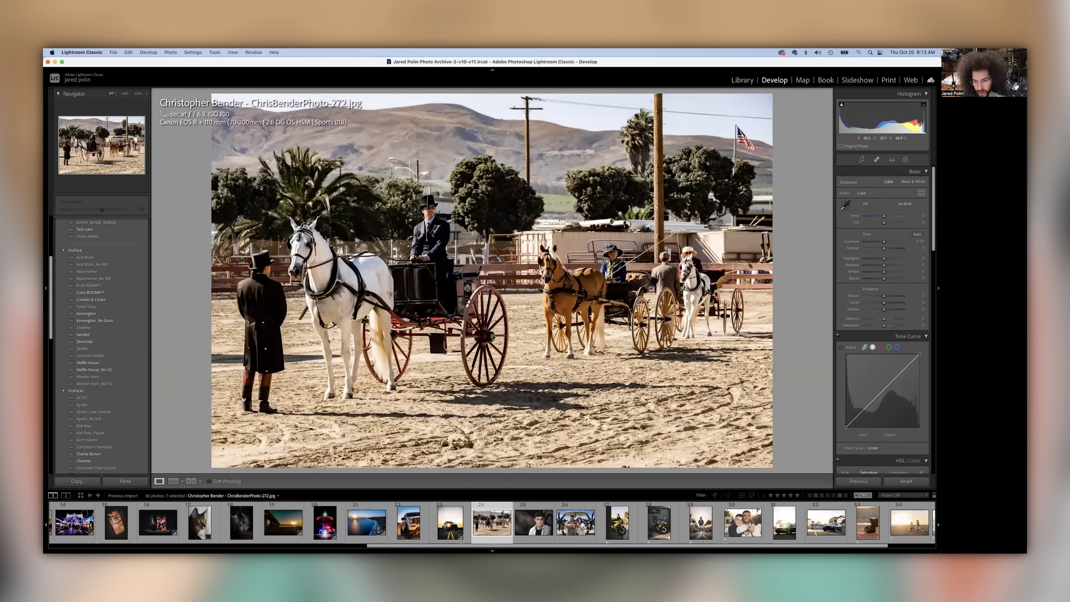
# Zoom the horse-carriage photo to 100% on the top-hat driver, then back to Fit
pyautogui.click(429, 123)
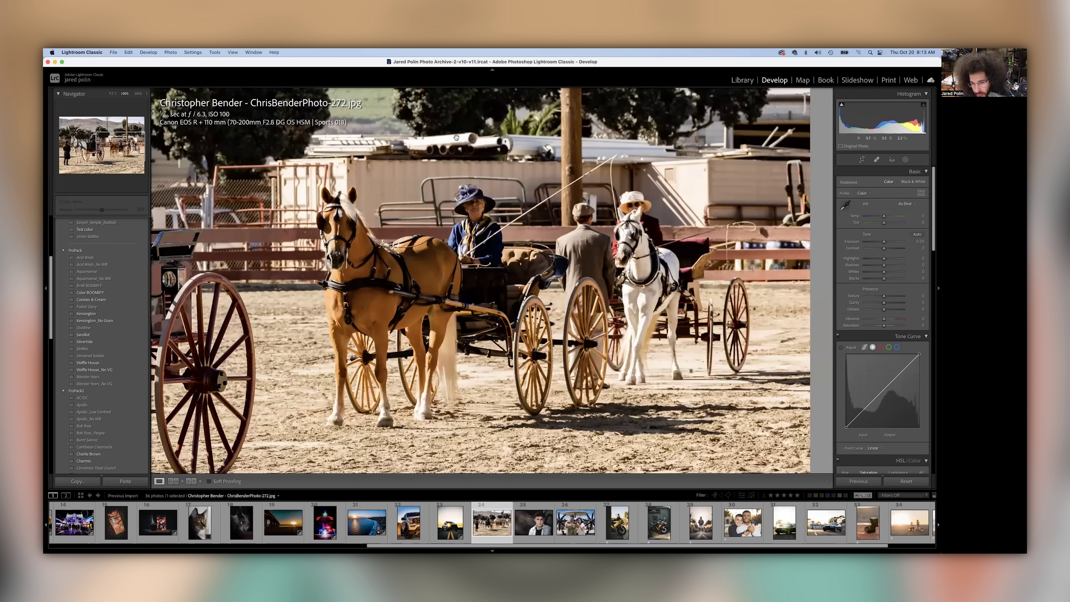
pyautogui.click(382, 207)
pyautogui.click(574, 282)
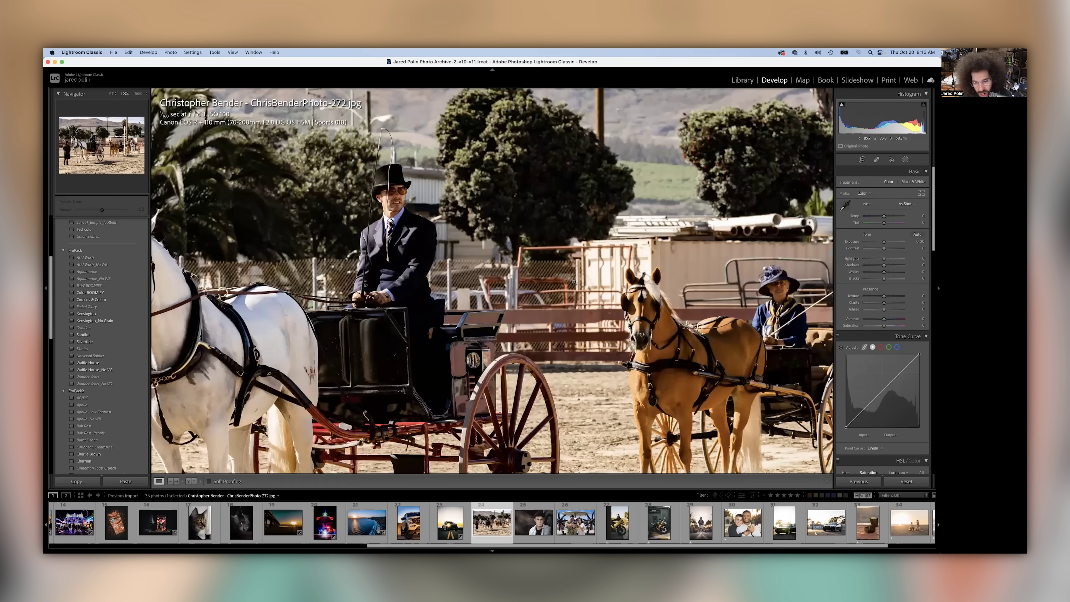
pyautogui.click(666, 278)
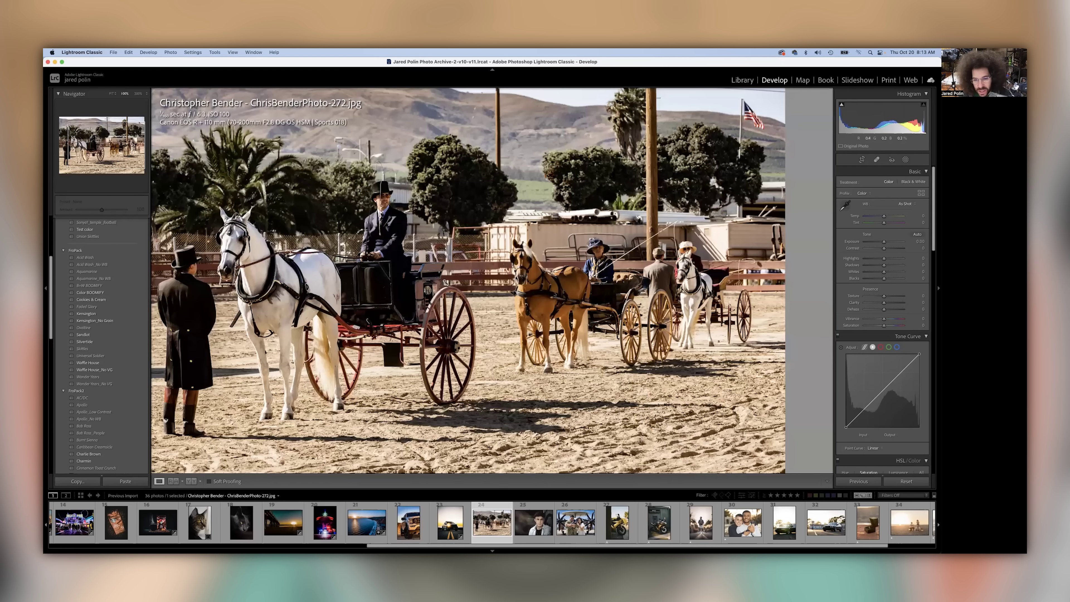
# Pan a 100% view over the white horse, brown horse and flag, then zoom into the portrait
pyautogui.click(409, 302)
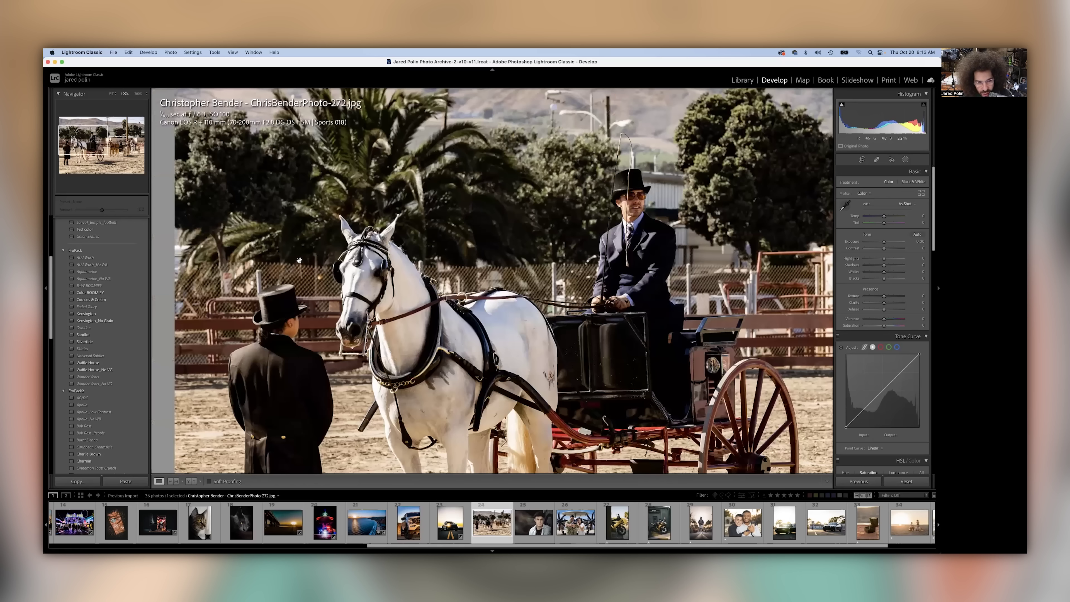
pyautogui.moveTo(477, 253); pyautogui.dragTo(376, 276)
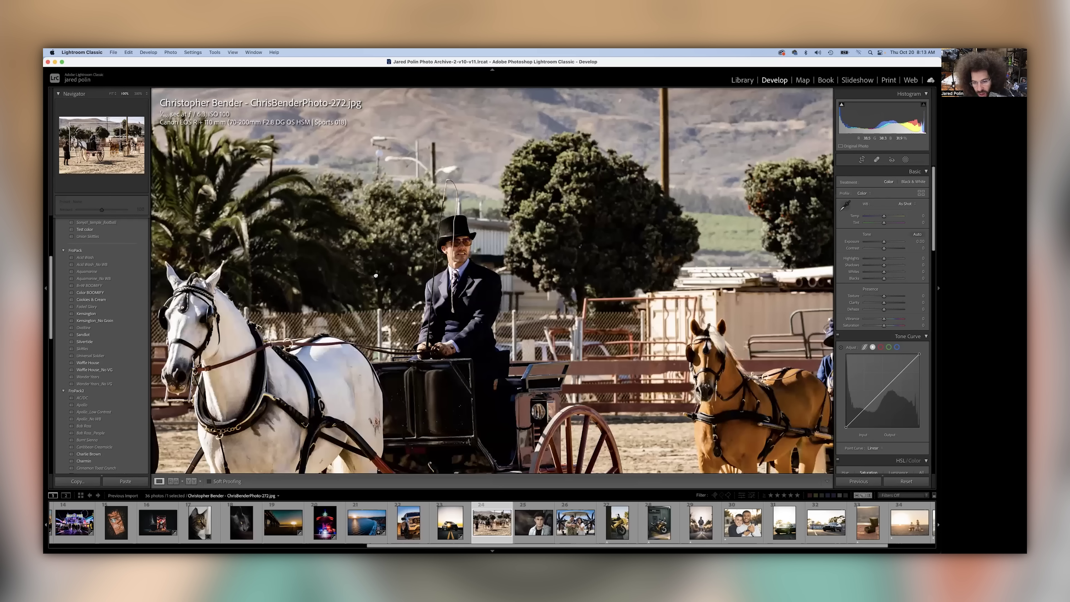
pyautogui.moveTo(525, 274); pyautogui.dragTo(554, 215)
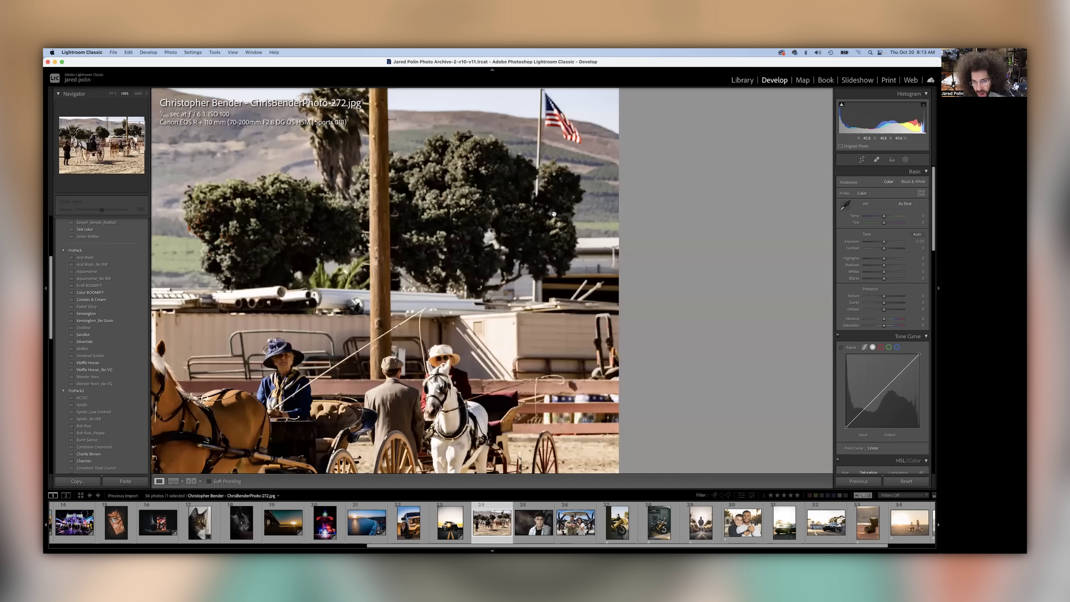
pyautogui.click(569, 225)
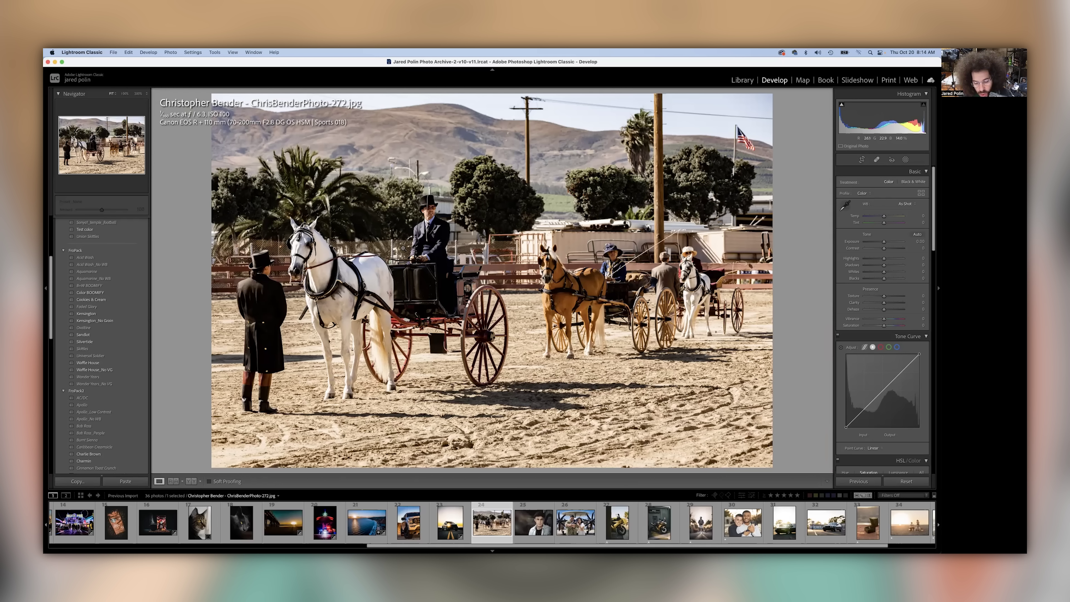
pyautogui.press('Right')
pyautogui.click(593, 229)
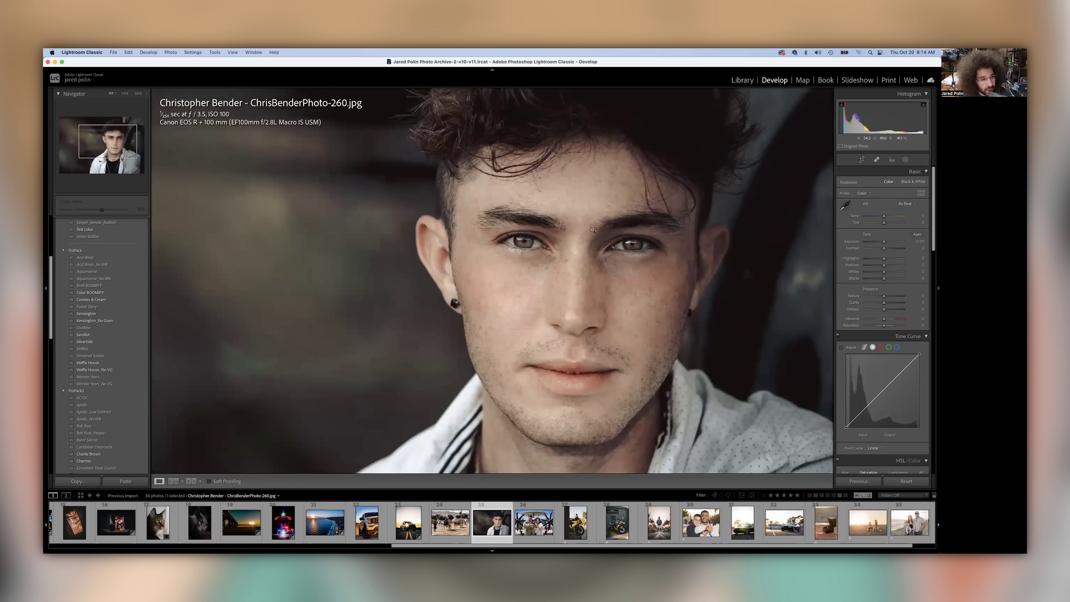
pyautogui.click(414, 170)
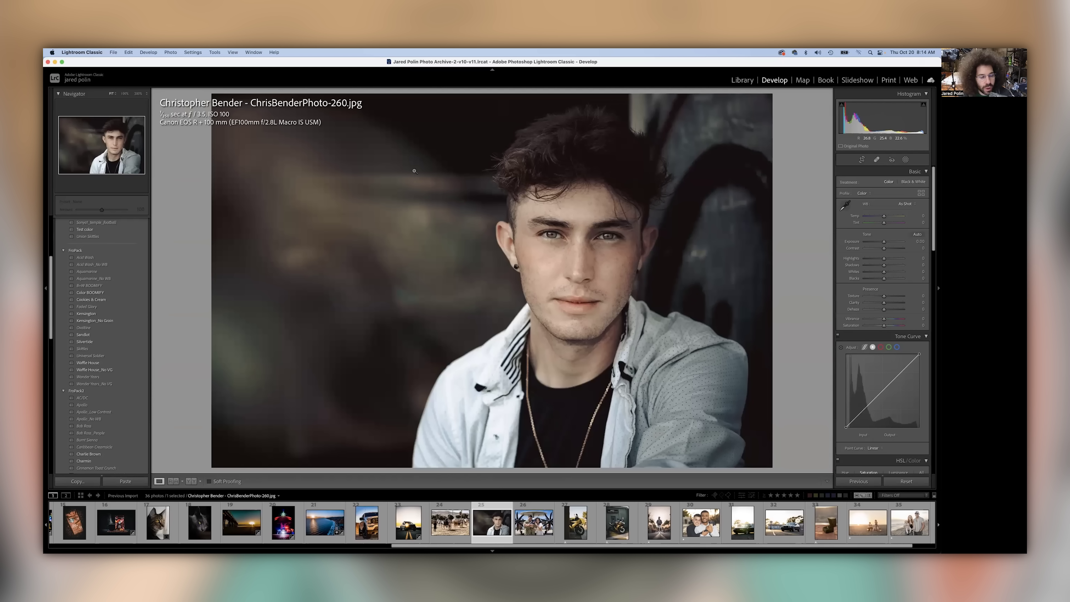
pyautogui.click(591, 238)
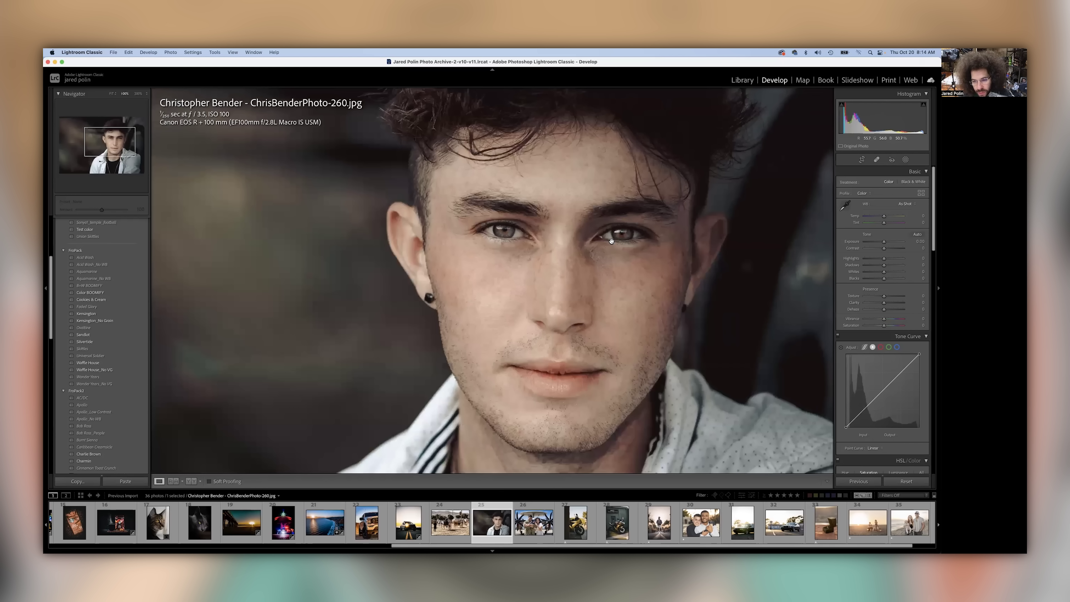
pyautogui.click(590, 229)
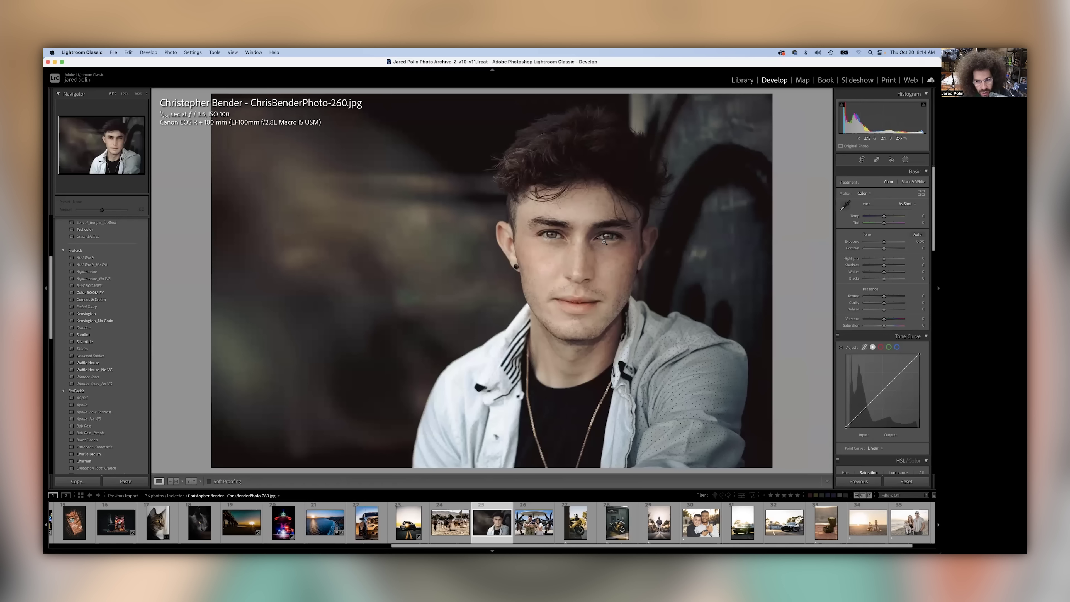
pyautogui.click(564, 224)
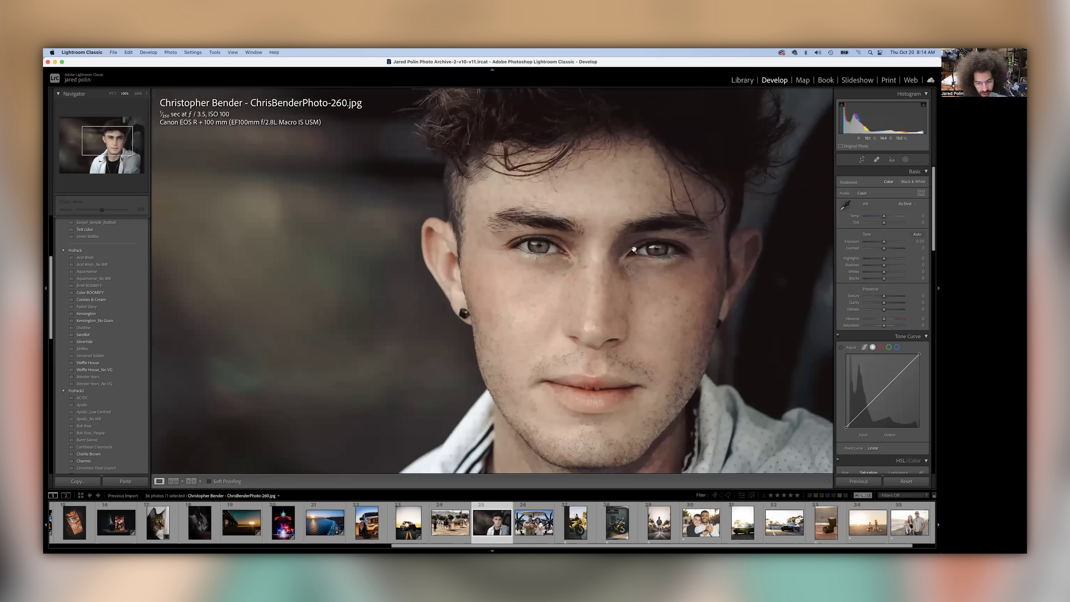
pyautogui.click(634, 250)
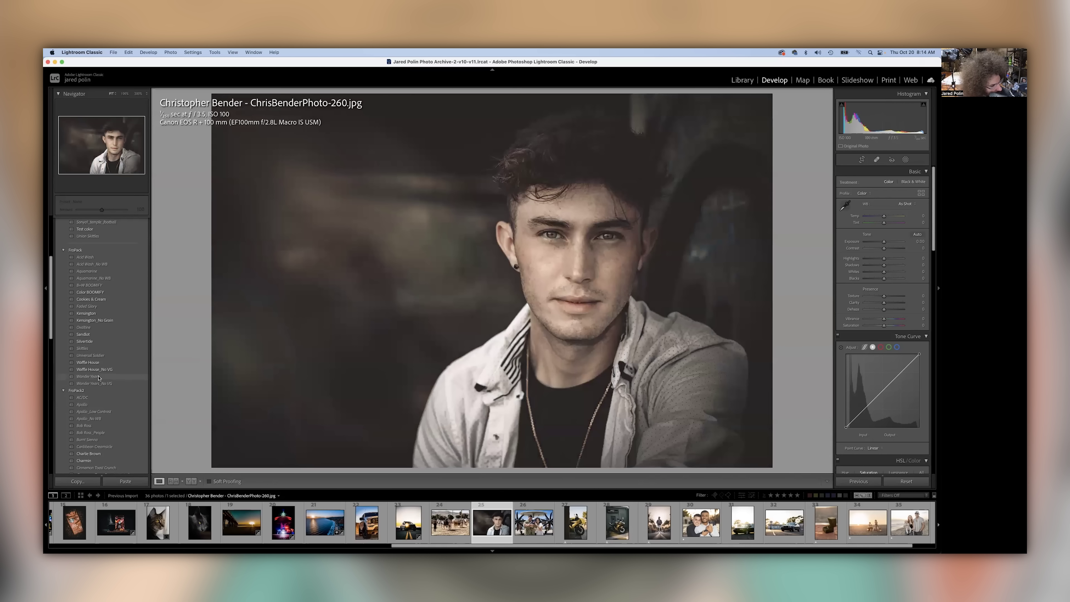
pyautogui.scroll(-4, 99, 378)
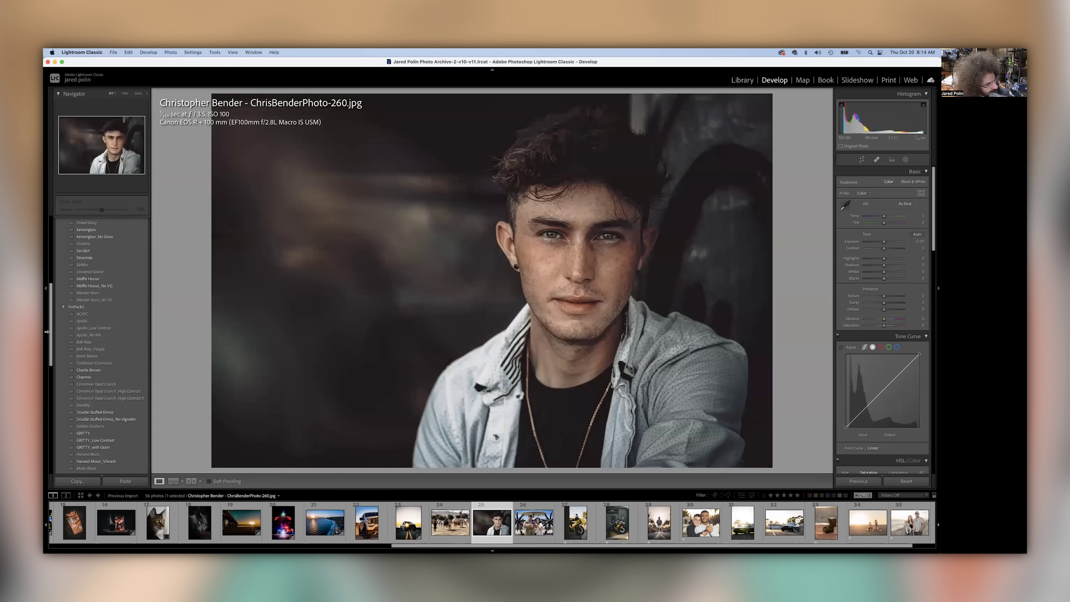
pyautogui.scroll(2, 104, 316)
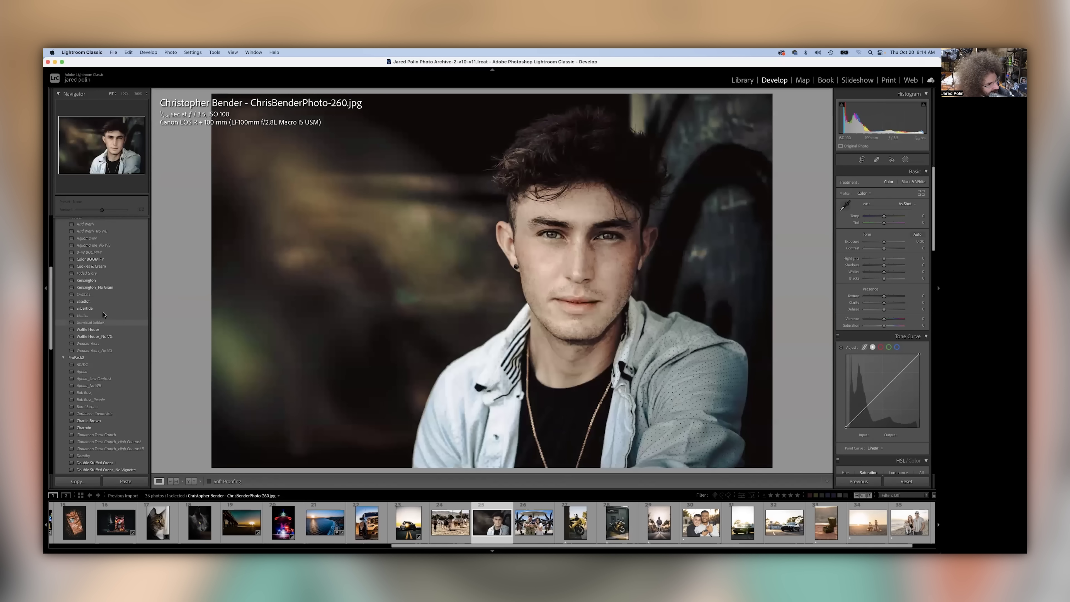
pyautogui.scroll(-3, 100, 304)
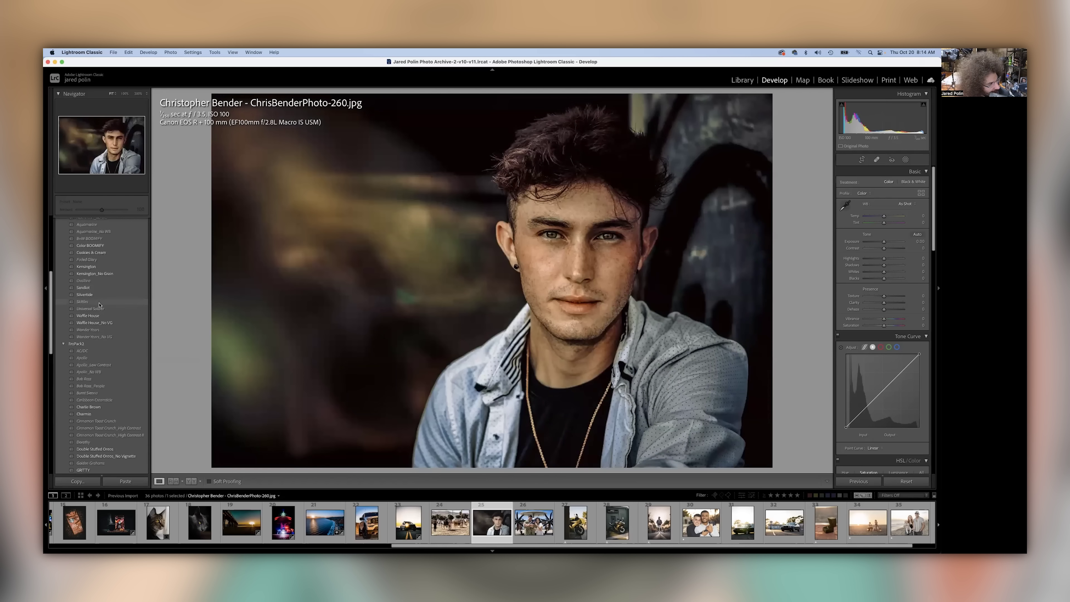
pyautogui.scroll(-1, 99, 305)
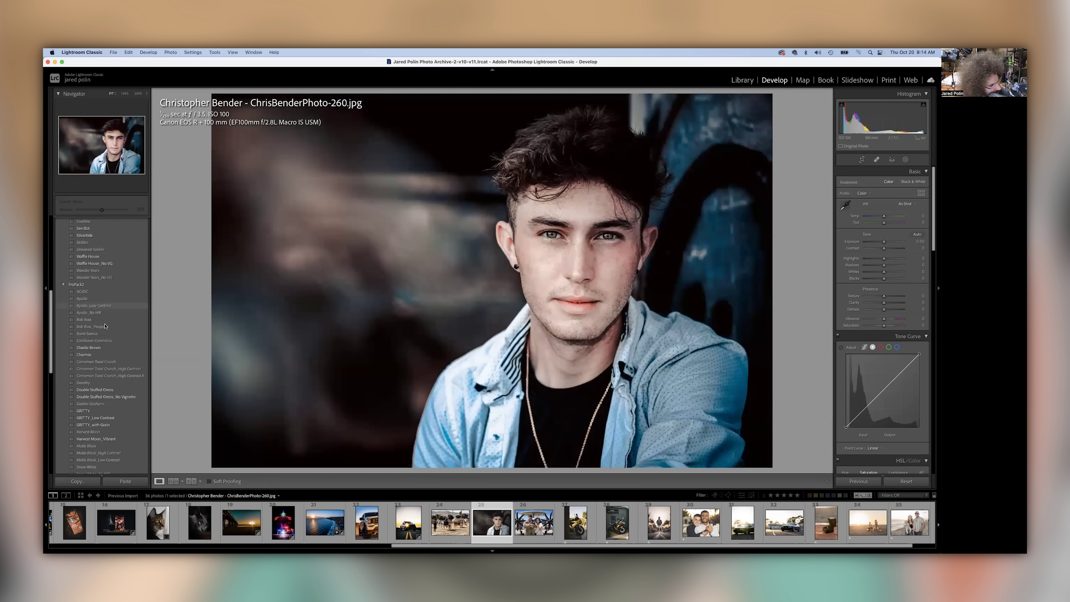
pyautogui.scroll(-3, 97, 337)
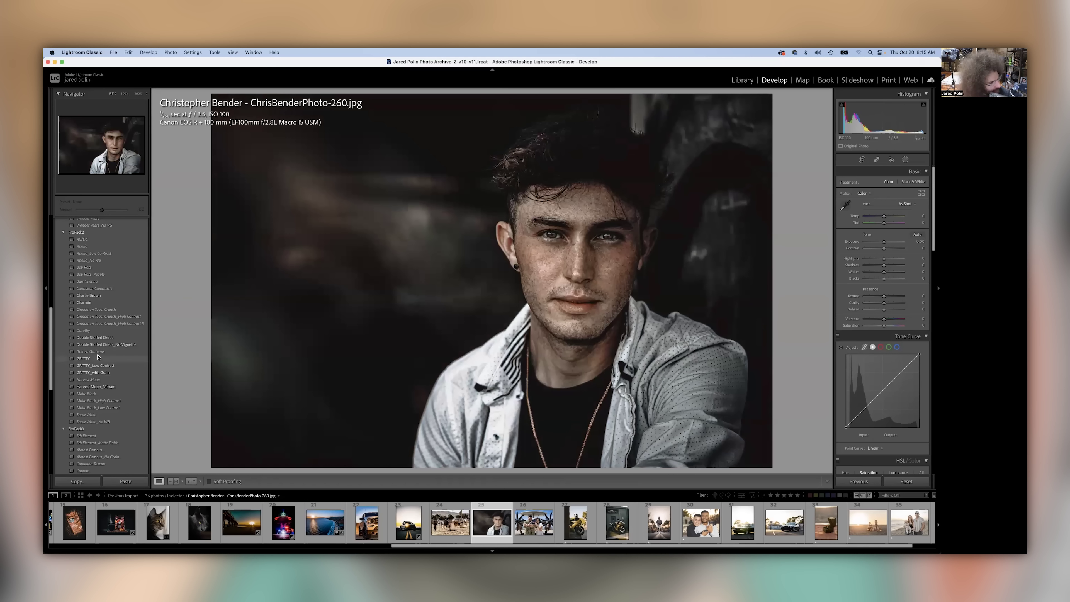
pyautogui.scroll(5, 97, 355)
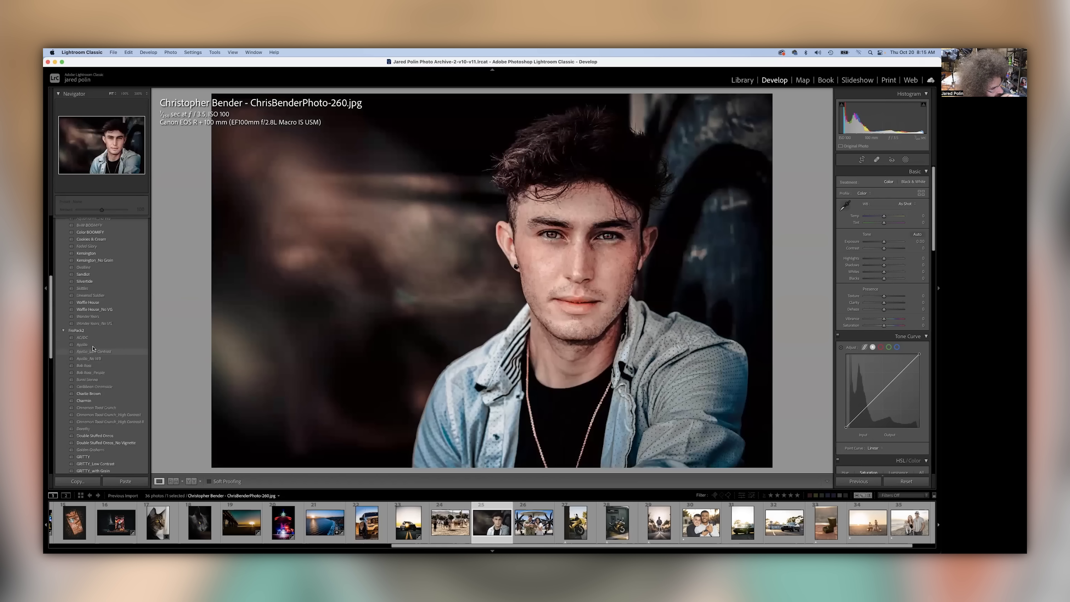
pyautogui.scroll(5, 93, 348)
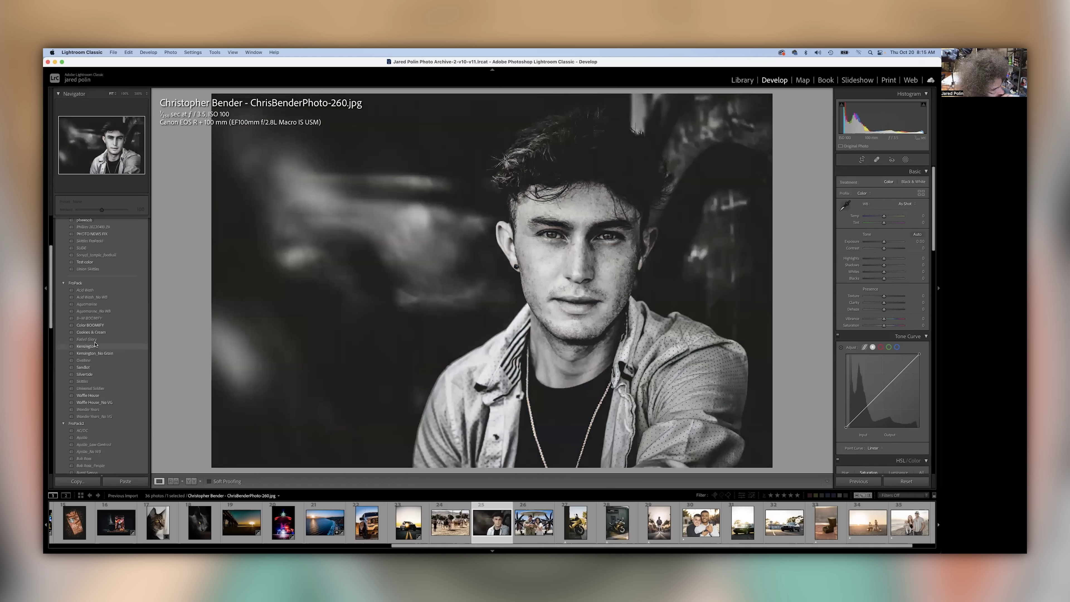
pyautogui.scroll(-2, 91, 345)
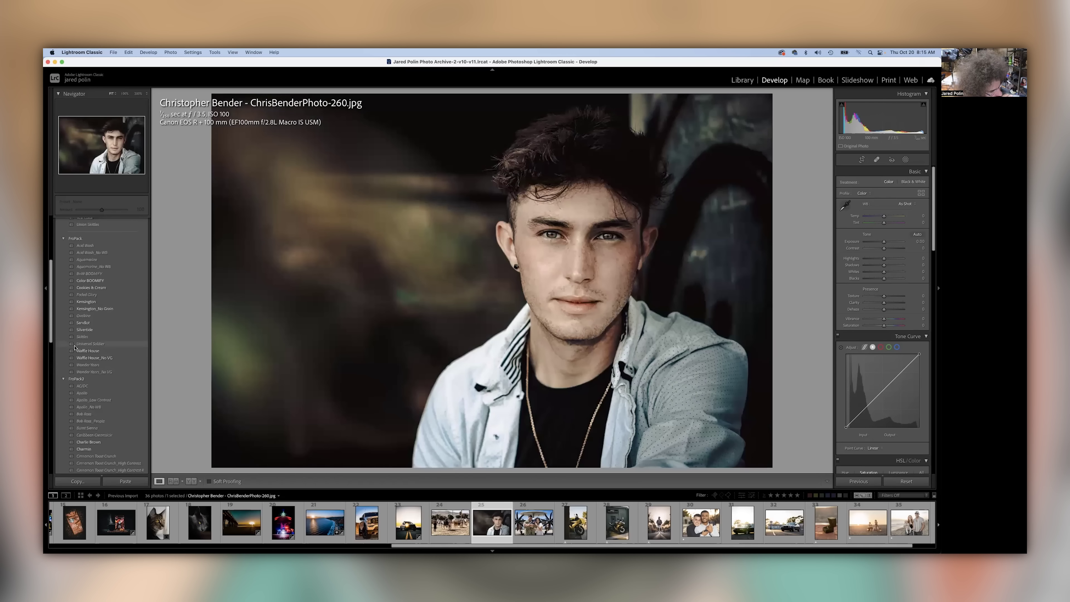
pyautogui.scroll(-3, 75, 347)
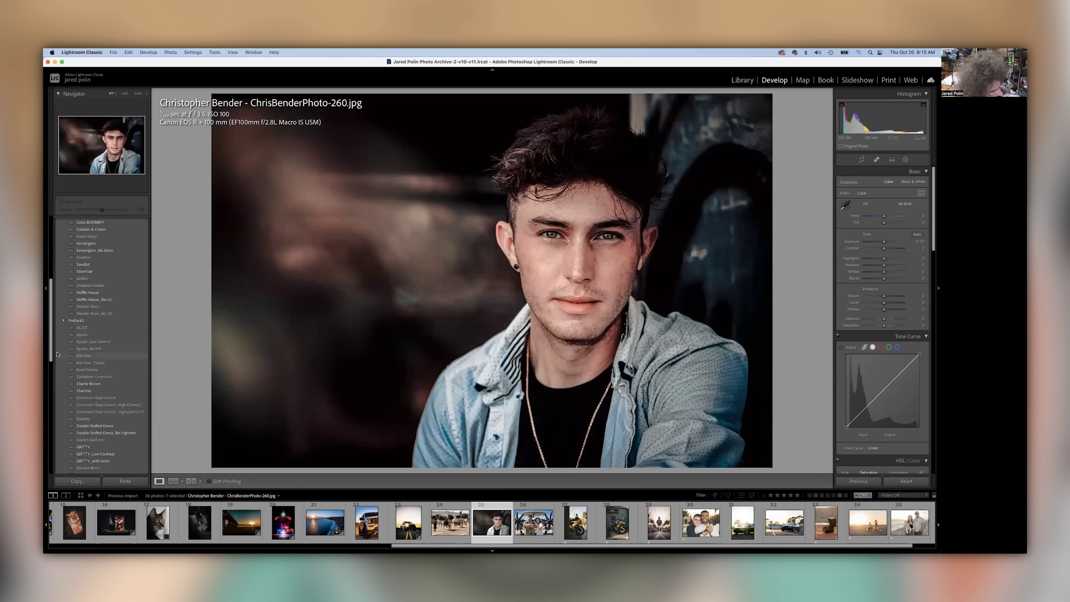
pyautogui.scroll(-2, 71, 354)
pyautogui.scroll(-3, 96, 355)
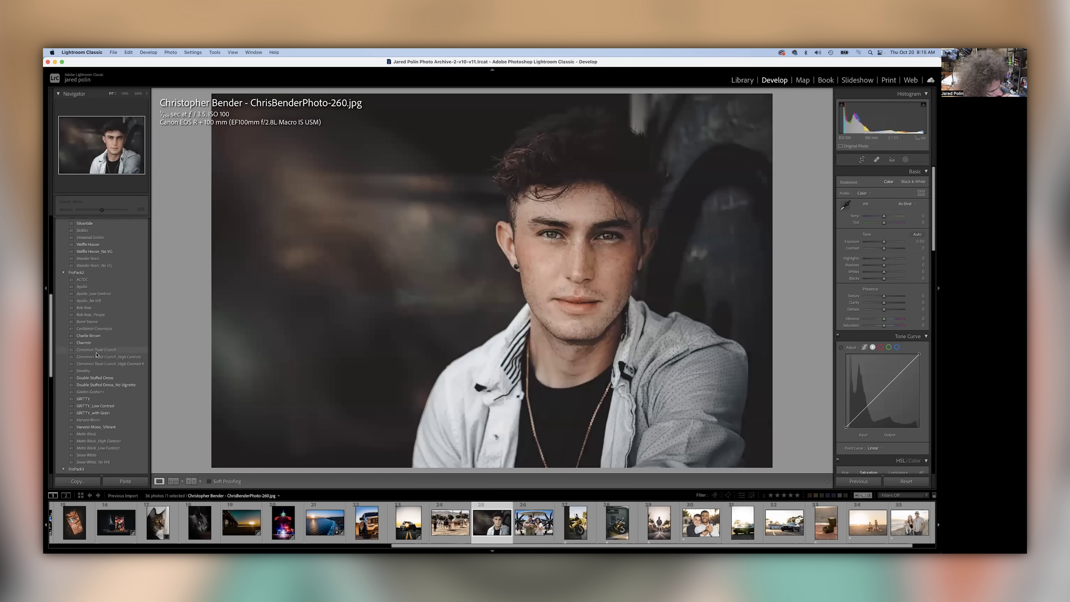
pyautogui.scroll(-4, 97, 356)
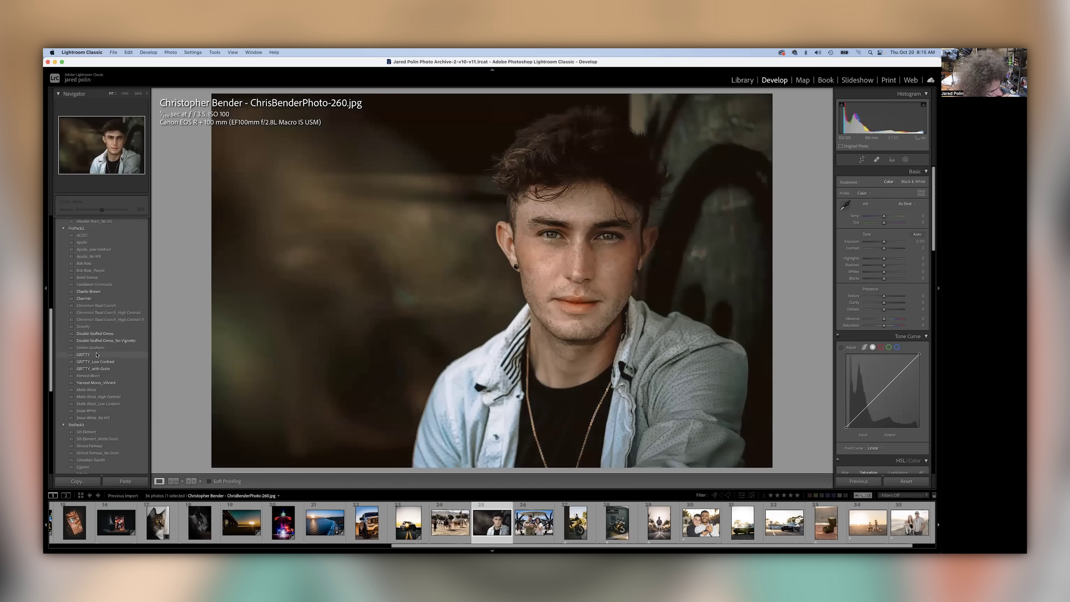
pyautogui.scroll(-3, 100, 359)
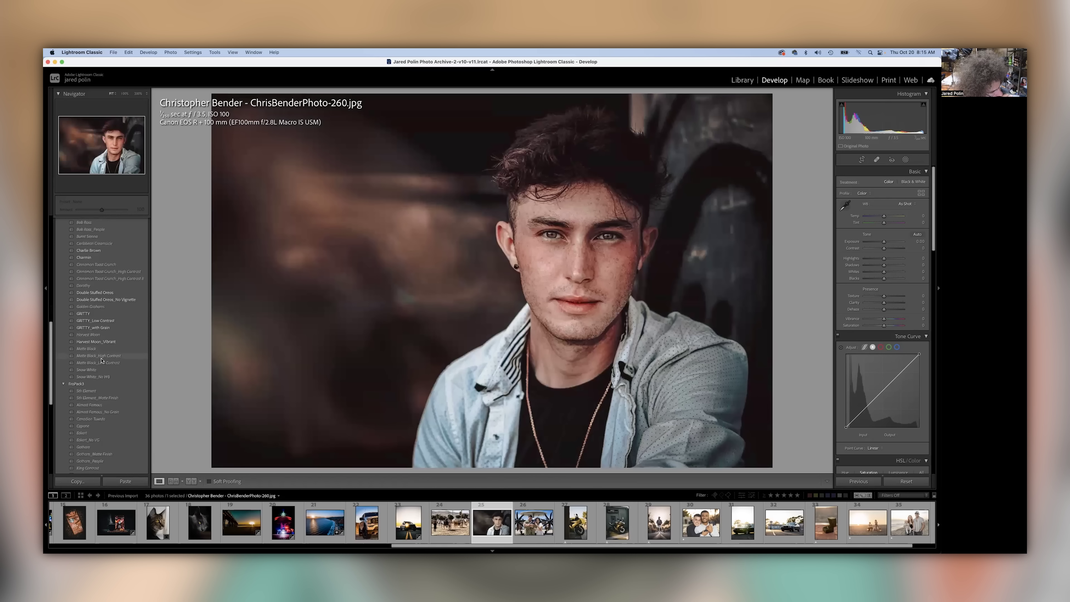
pyautogui.scroll(-1, 101, 360)
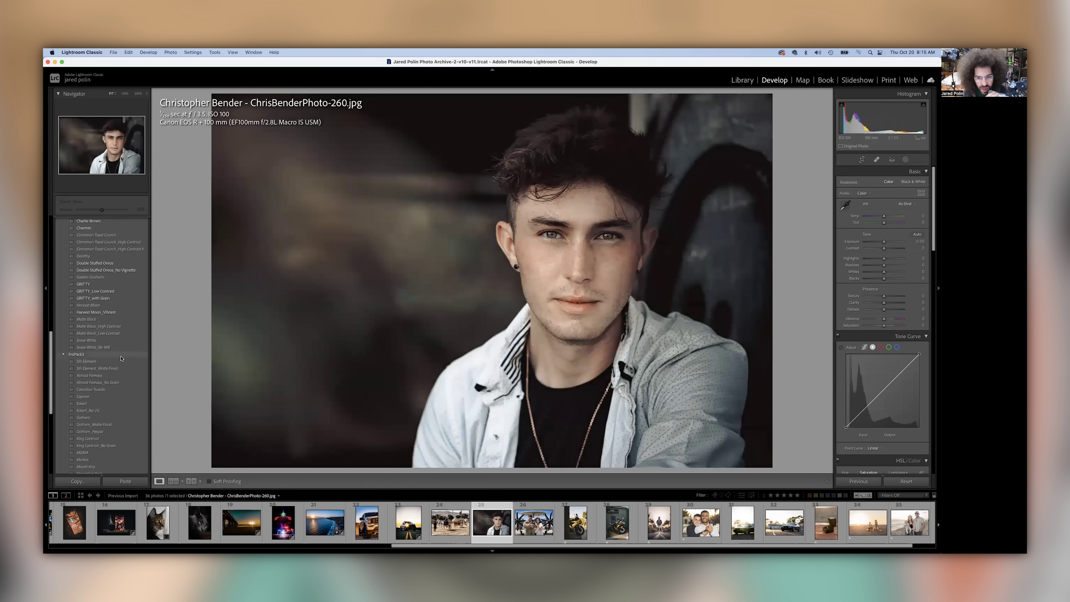
pyautogui.press('Right')
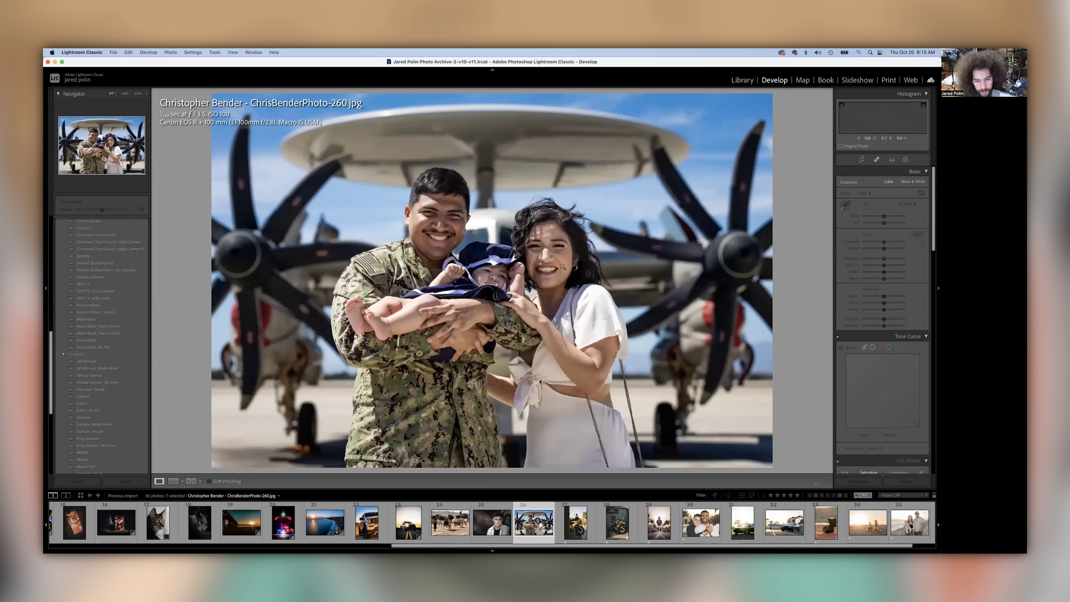
# Check the military family photo's focus at 100%, then advance to the yellow motorcycle photo
pyautogui.click(534, 234)
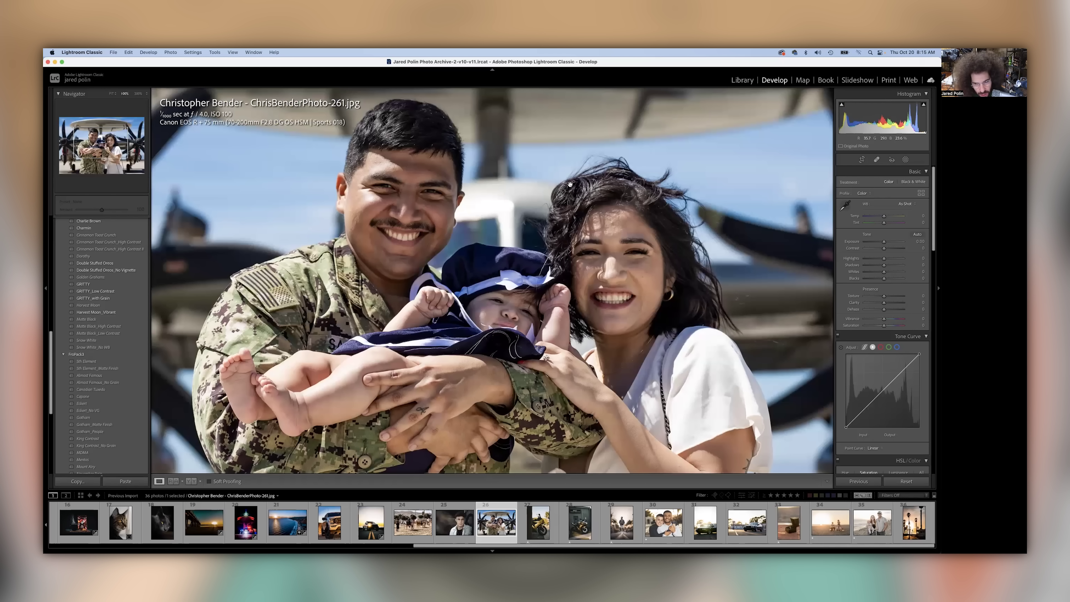
pyautogui.click(459, 193)
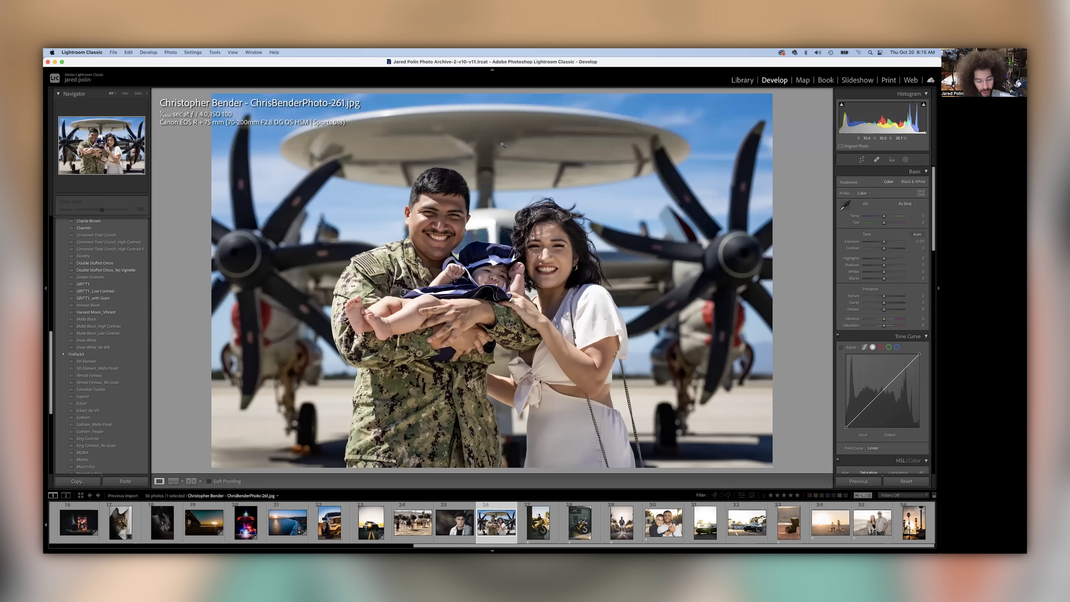
pyautogui.press('Right')
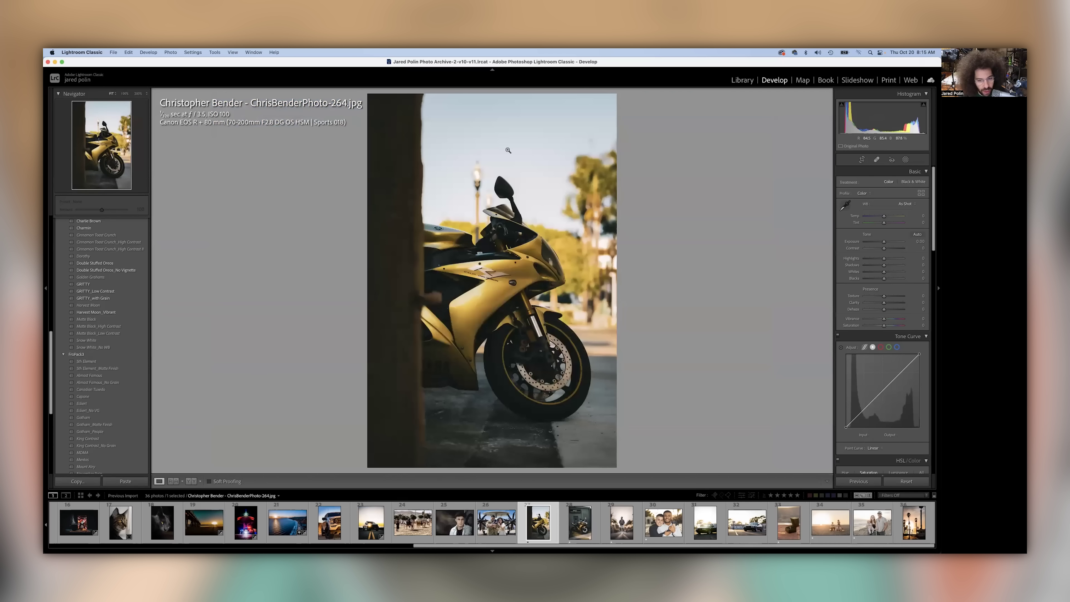
# Check the yellow motorcycle's mirror up close and raise its Contrast to +84
pyautogui.click(531, 201)
pyautogui.click(518, 230)
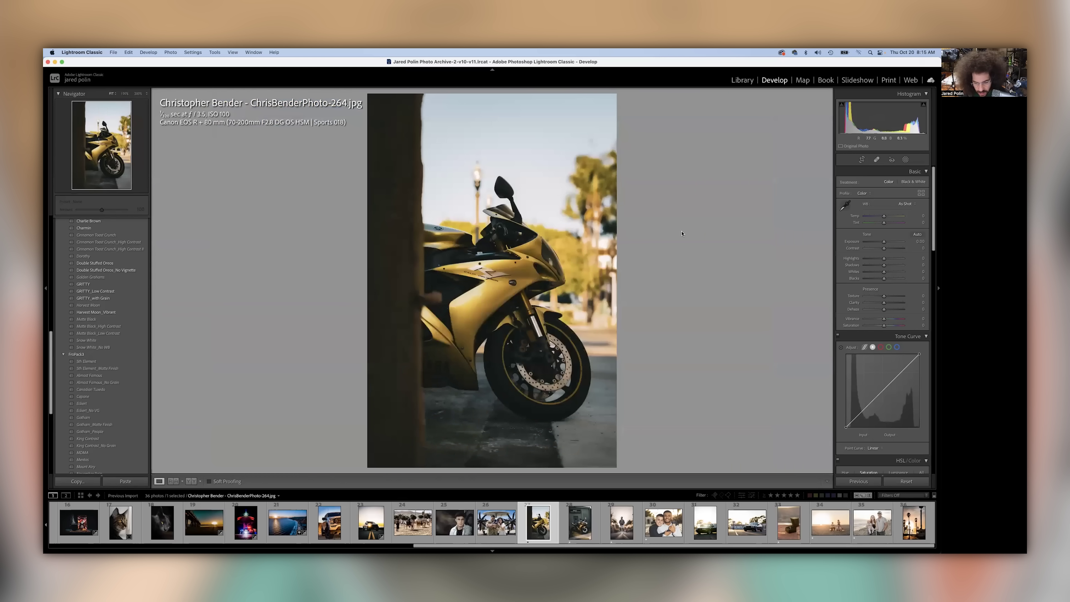
pyautogui.moveTo(884, 249)
pyautogui.mouseDown()
pyautogui.moveTo(909, 252)
pyautogui.moveTo(894, 252)
pyautogui.mouseUp()
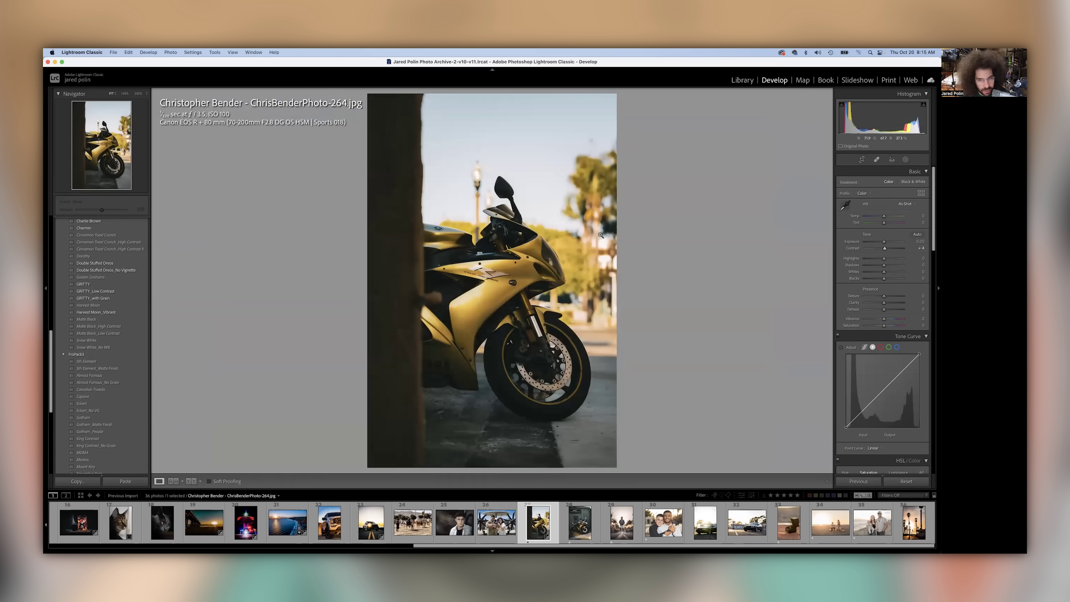
# Inspect the gold bike's R1 fairing at 100%, then return to the yellow motorcycle
pyautogui.press('Right')
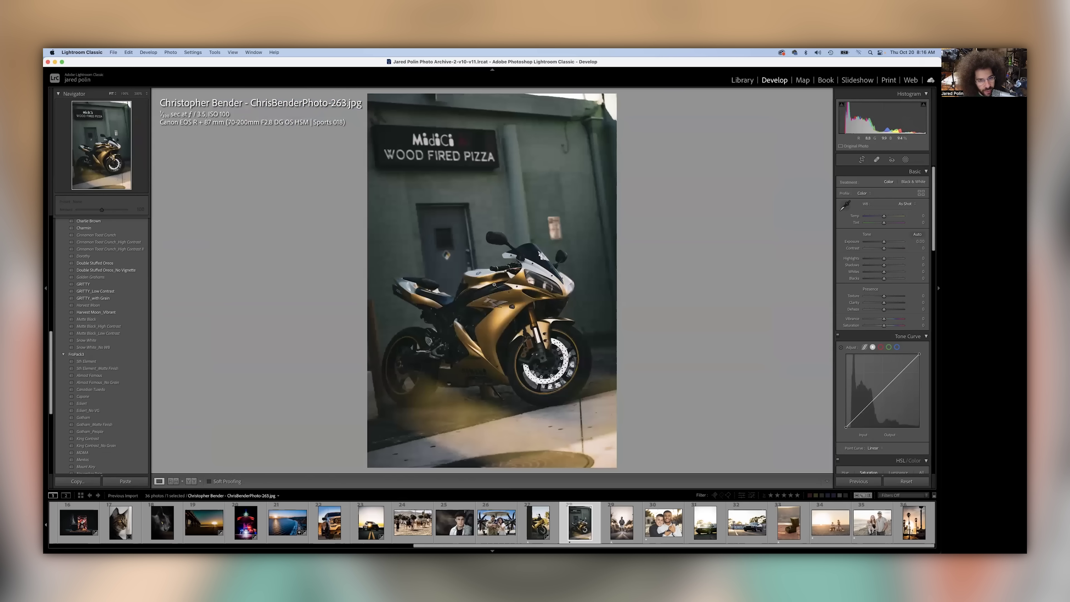
pyautogui.click(485, 311)
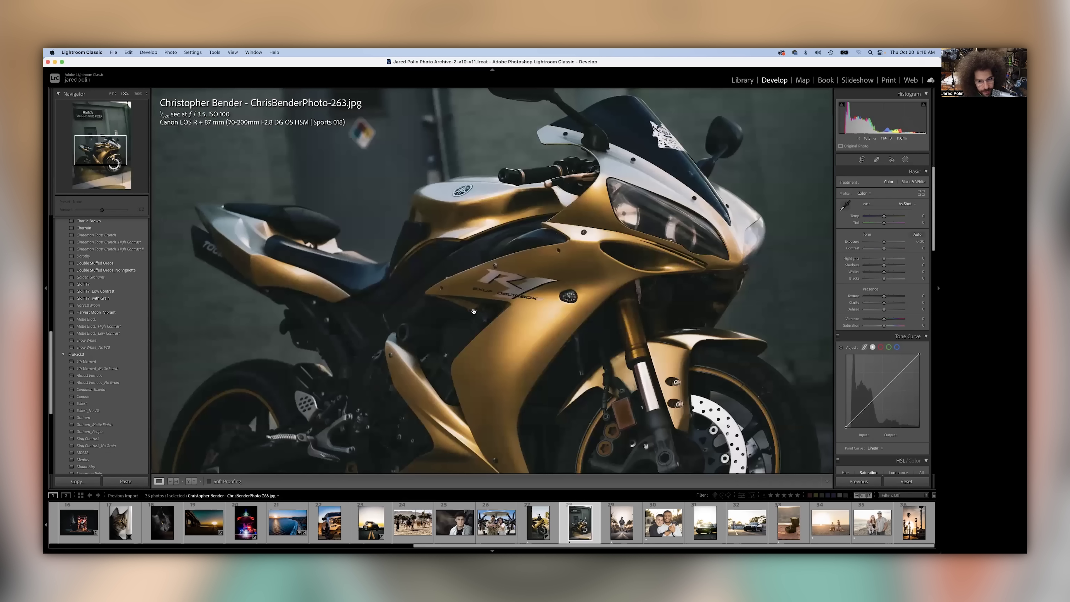
pyautogui.click(468, 310)
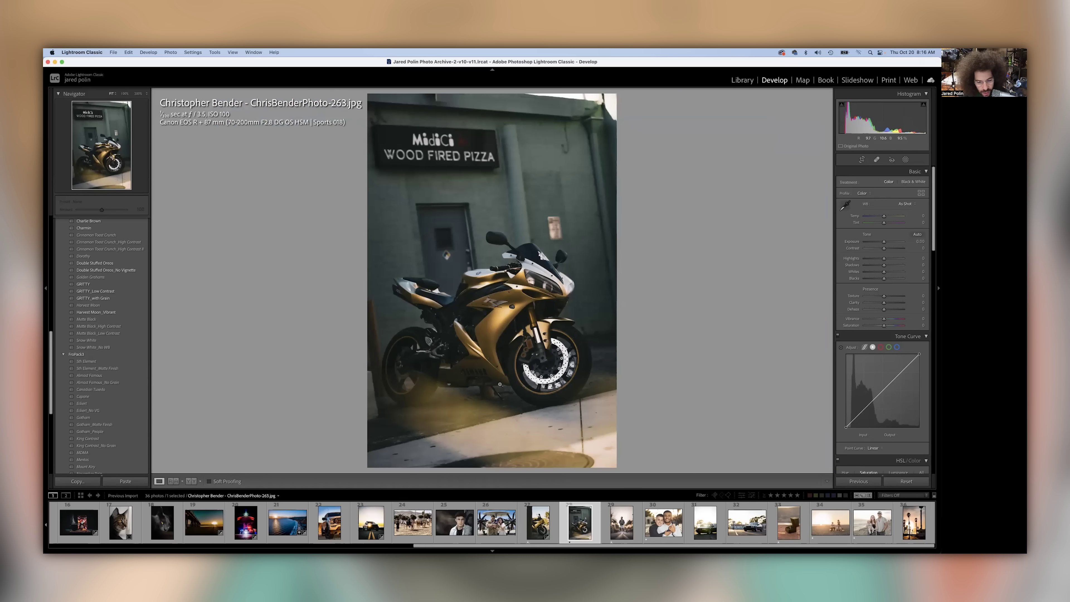
pyautogui.press('Left')
pyautogui.press('Right')
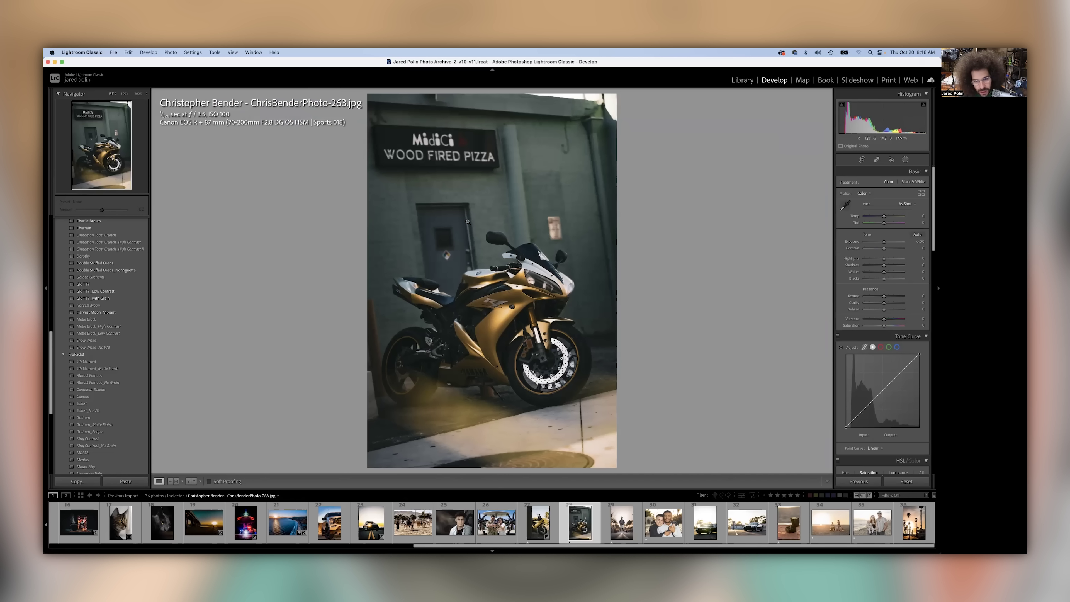
pyautogui.press('Left')
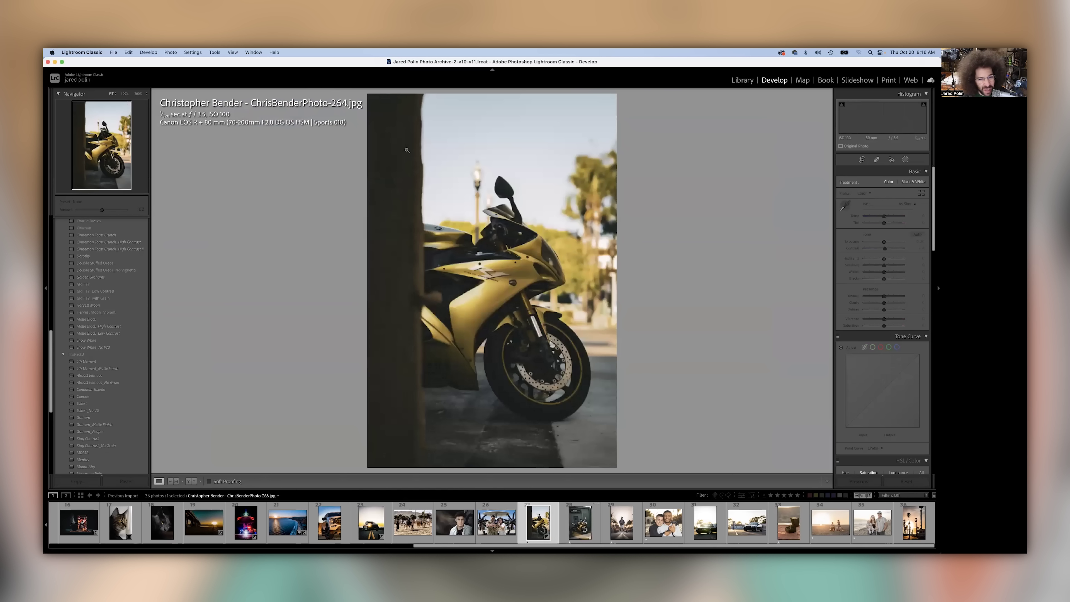
# On the street portrait, set Contrast +78, Highlights -33 and Texture +14
pyautogui.press('Right')
pyautogui.press('Right')
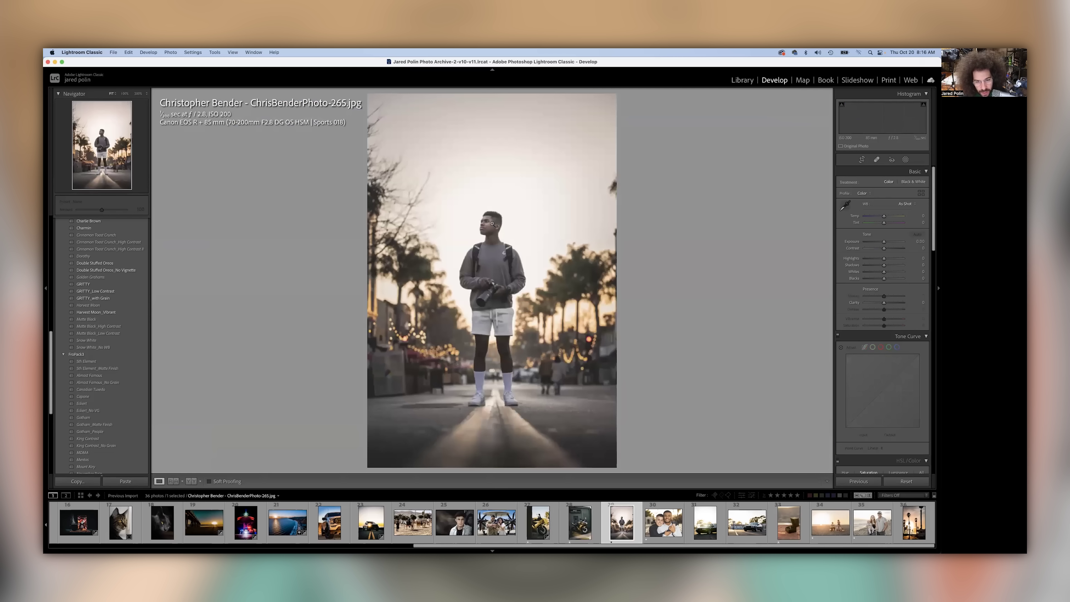
pyautogui.moveTo(488, 221); pyautogui.dragTo(465, 217)
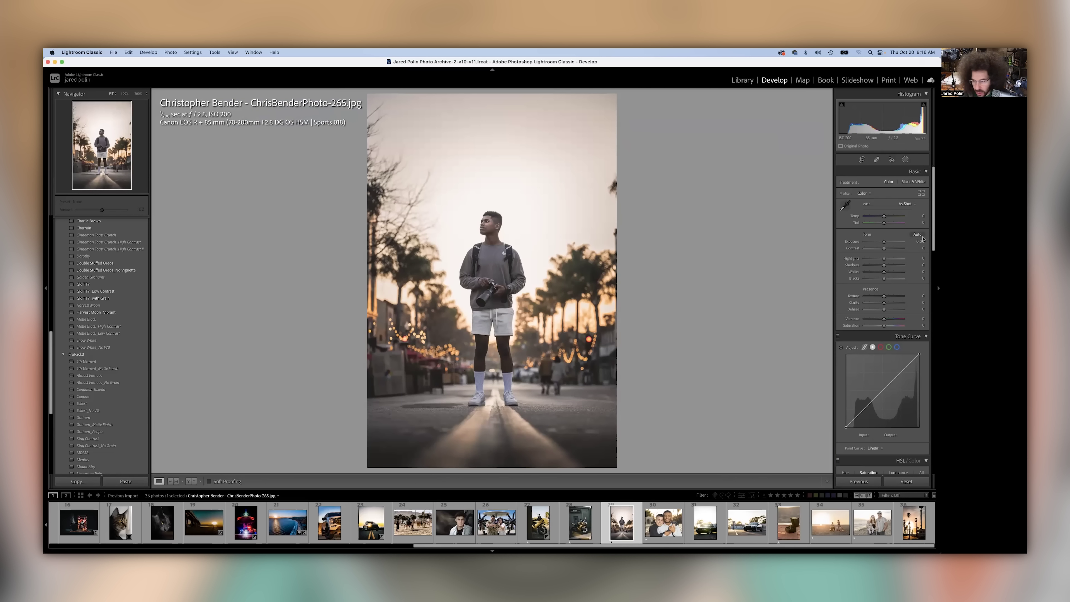
pyautogui.moveTo(894, 248); pyautogui.dragTo(899, 248)
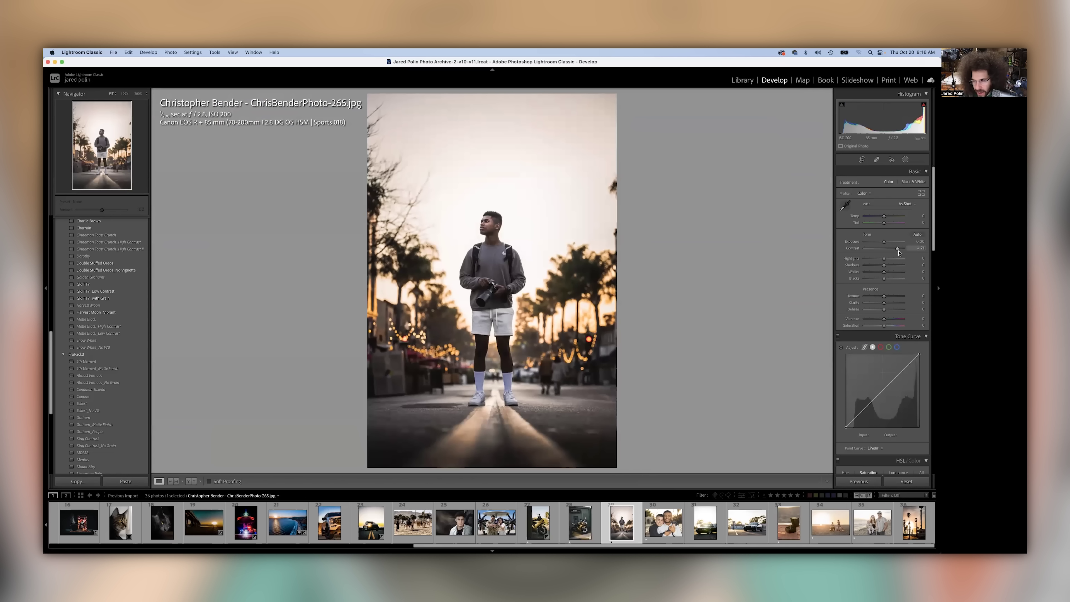
pyautogui.click(877, 260)
pyautogui.moveTo(883, 295); pyautogui.dragTo(890, 303)
# Apply the Medium Contrast tone curve and lift Shadows to +25 and Blacks to +31
pyautogui.click(874, 450)
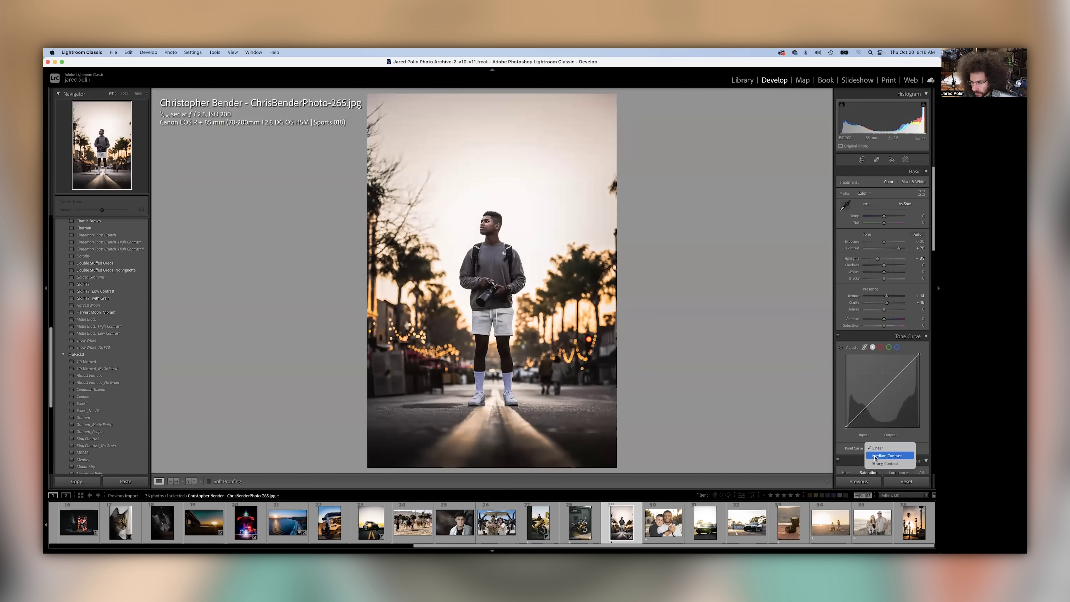
pyautogui.click(880, 457)
pyautogui.scroll(3, 886, 303)
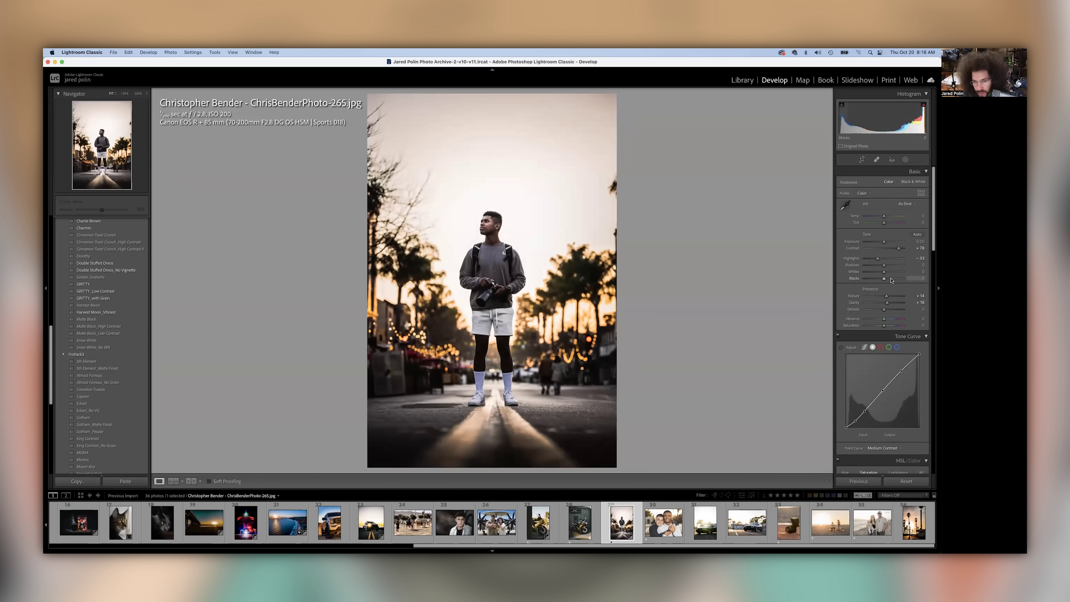
pyautogui.moveTo(884, 278); pyautogui.dragTo(890, 278)
pyautogui.moveTo(884, 265); pyautogui.dragTo(874, 258)
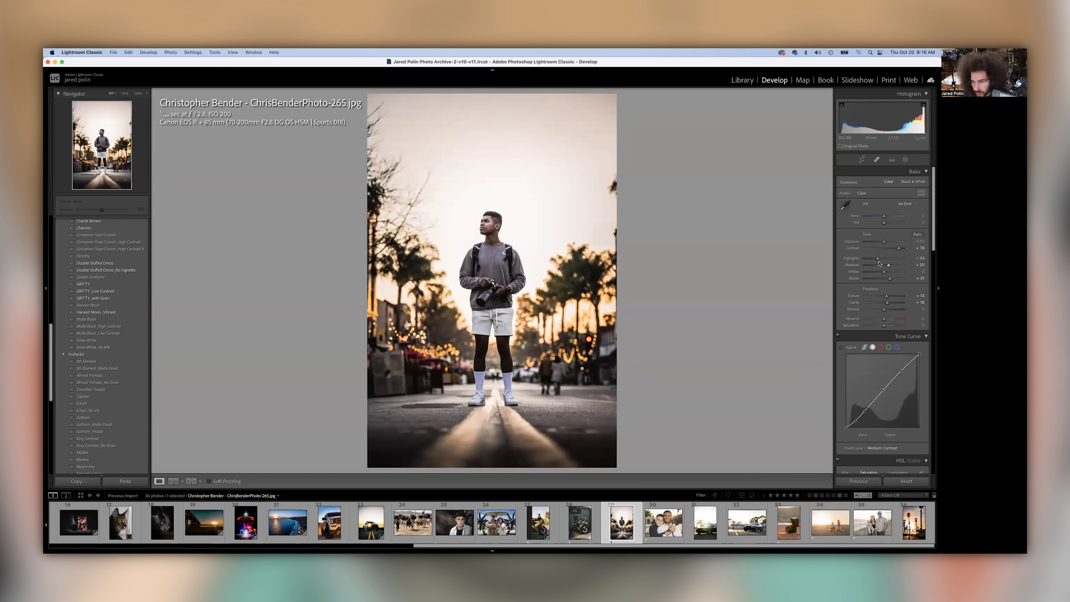
# Toggle Before/After on ChrisBenderPhoto-265, then advance to the couple portrait
pyautogui.press('\\')
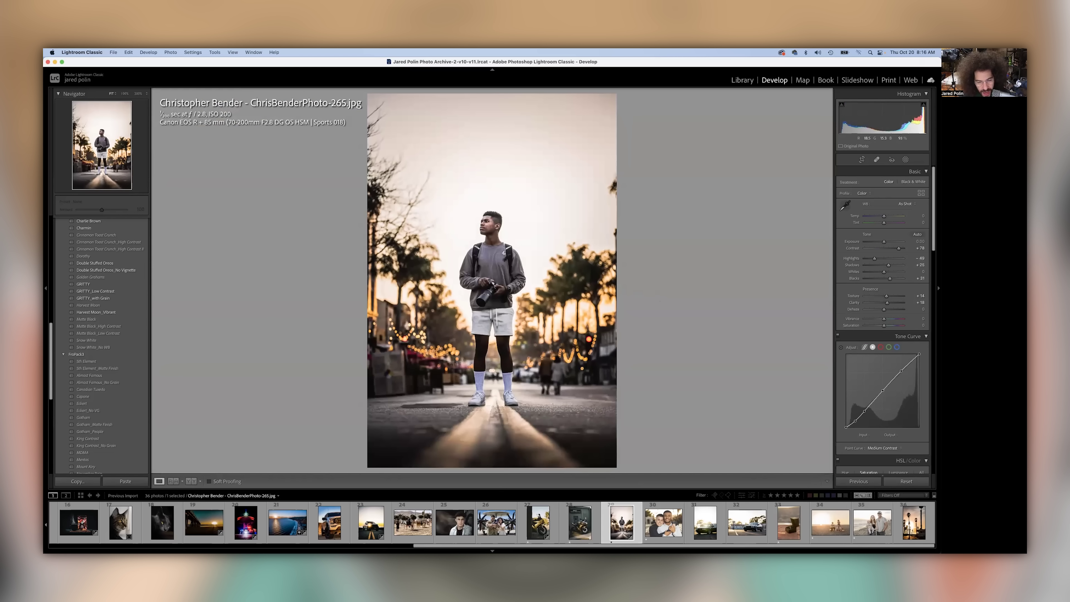
pyautogui.press('\\')
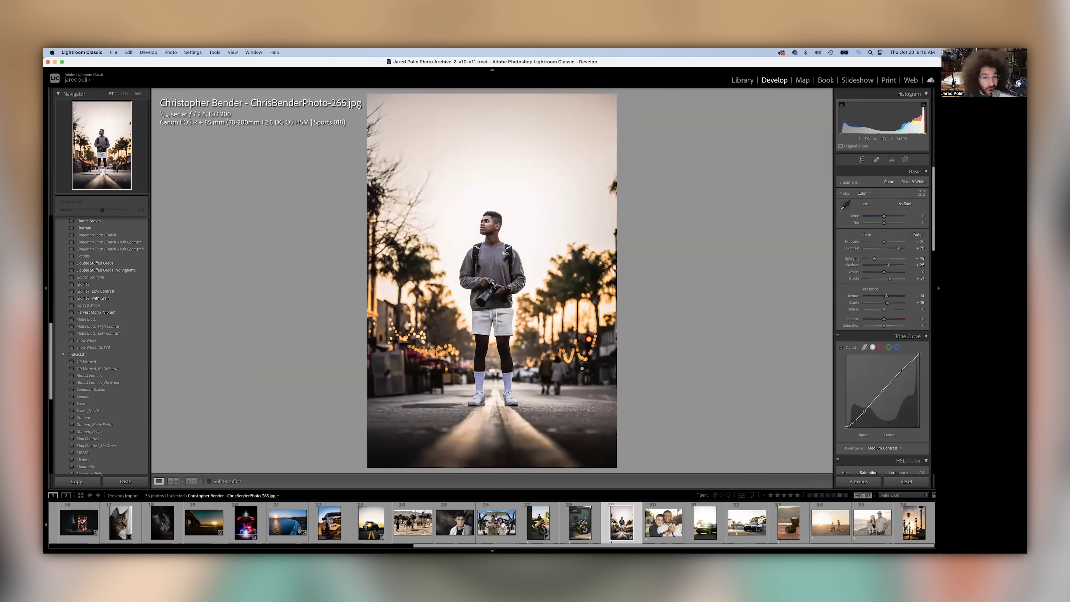
pyautogui.press('\\')
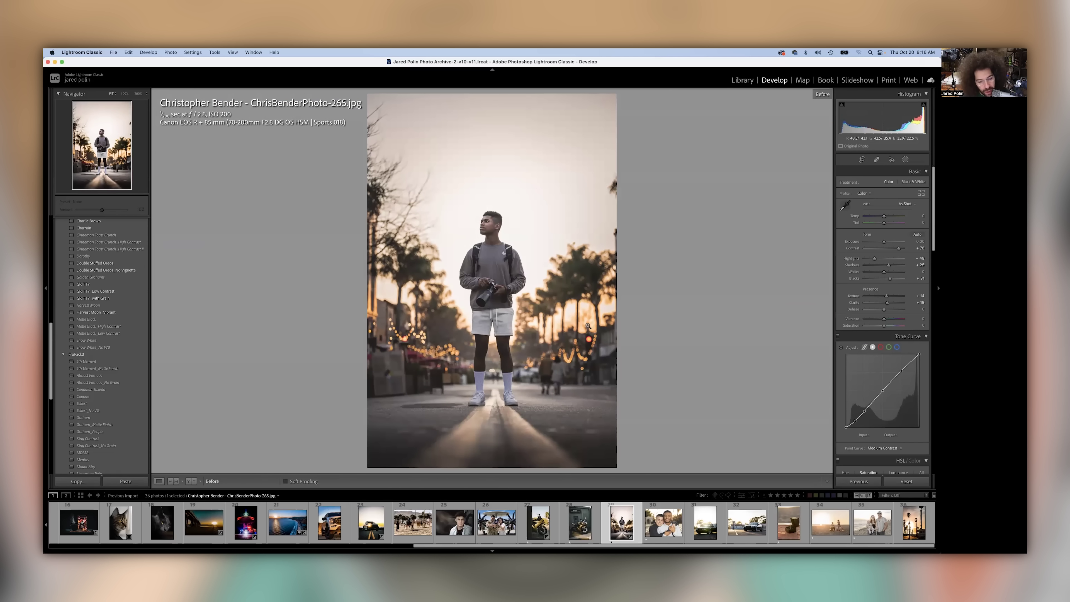
pyautogui.press('\\')
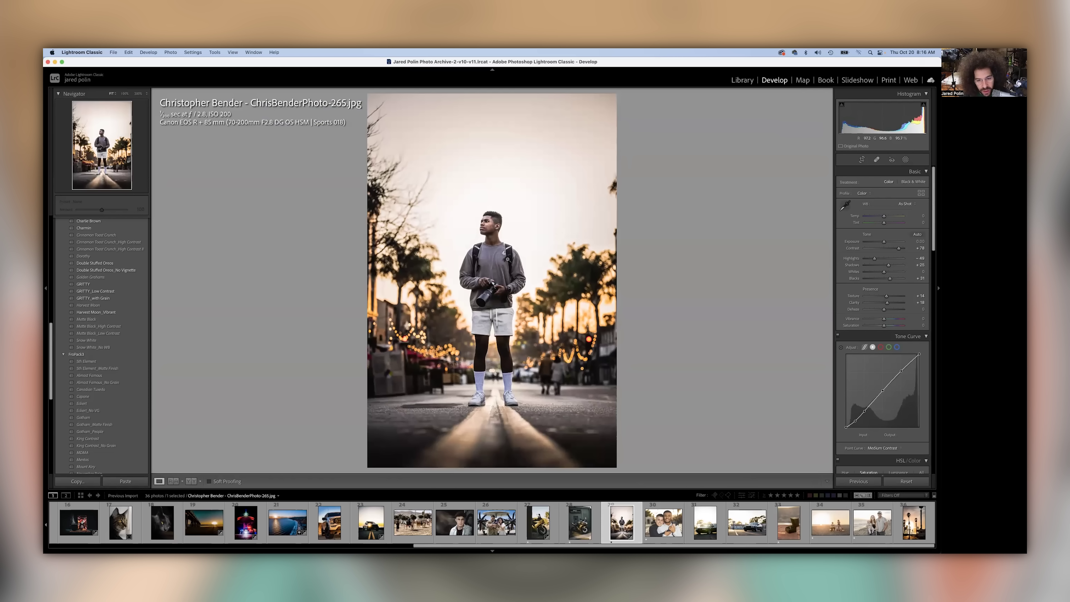
pyautogui.press('\\')
pyautogui.press('\\')
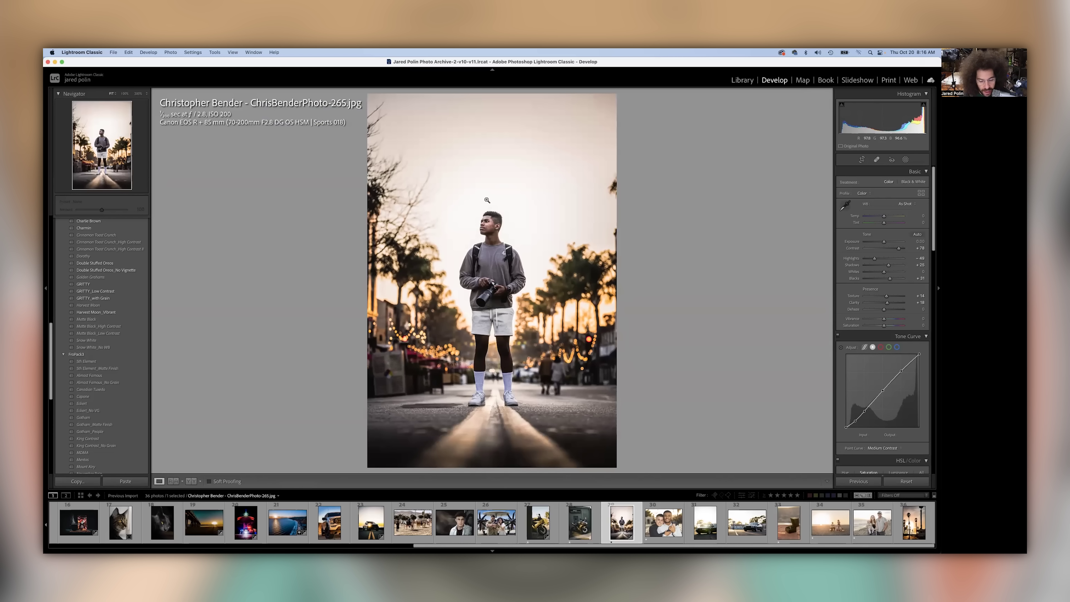
pyautogui.press('Right')
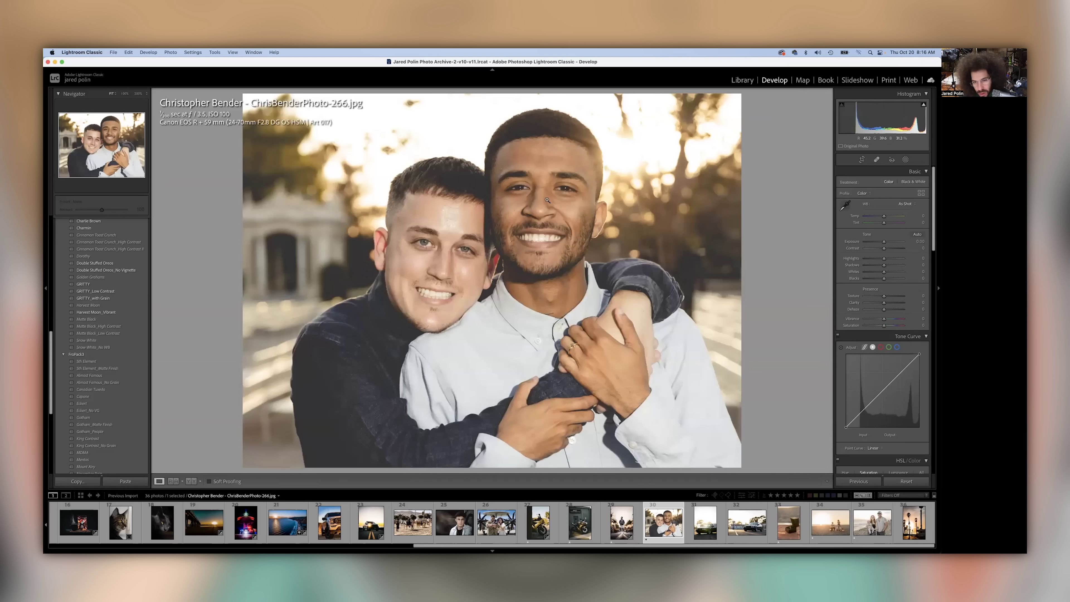
# Check the left man's face at 100%, then flip to neighbouring photos and back
pyautogui.click(472, 232)
pyautogui.click(447, 217)
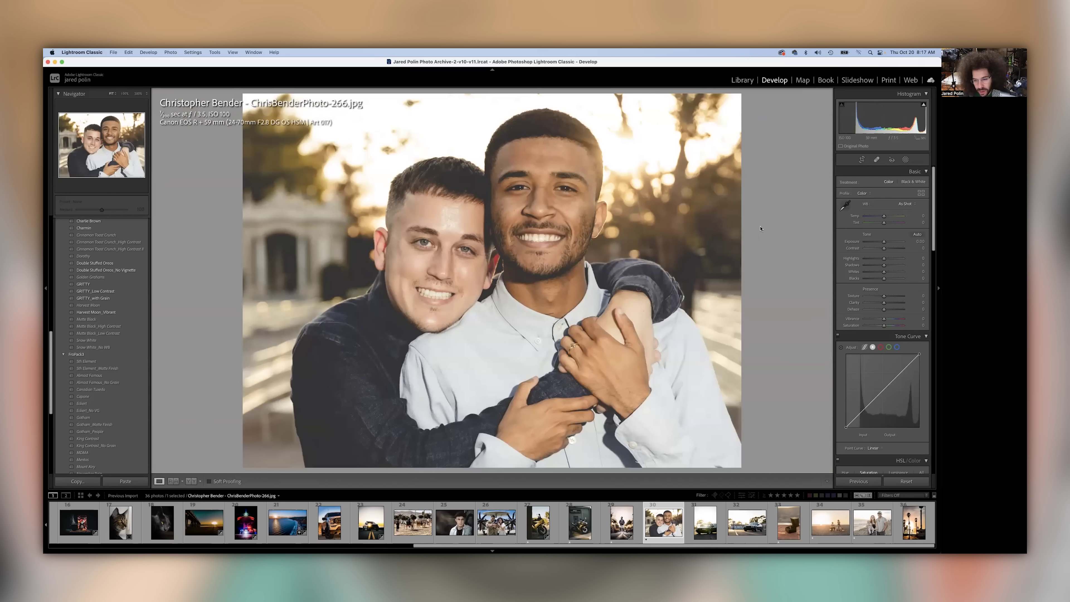
pyautogui.press('Right')
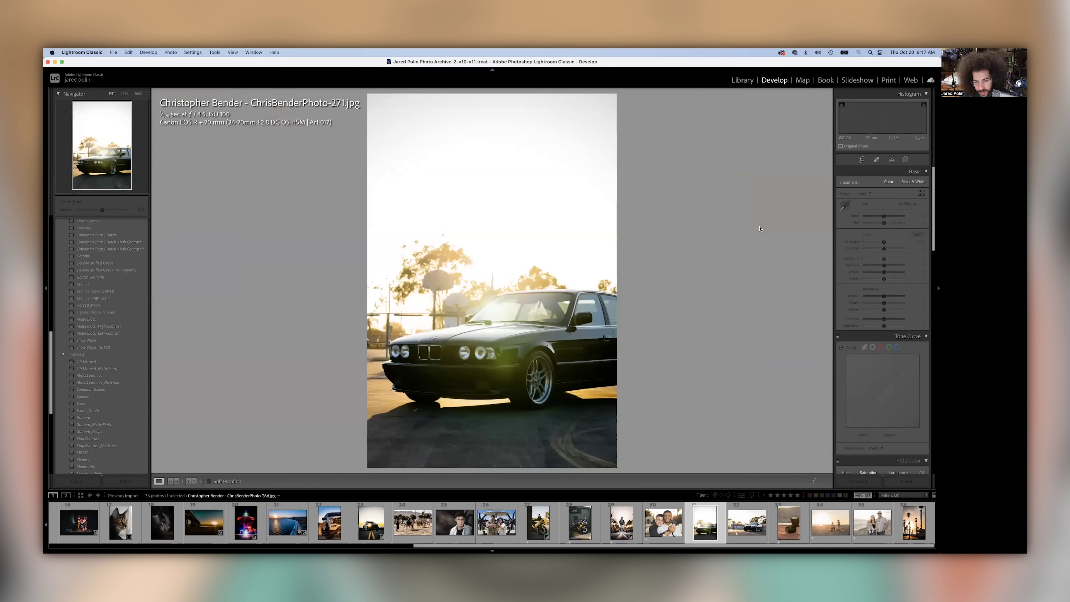
pyautogui.press('Left')
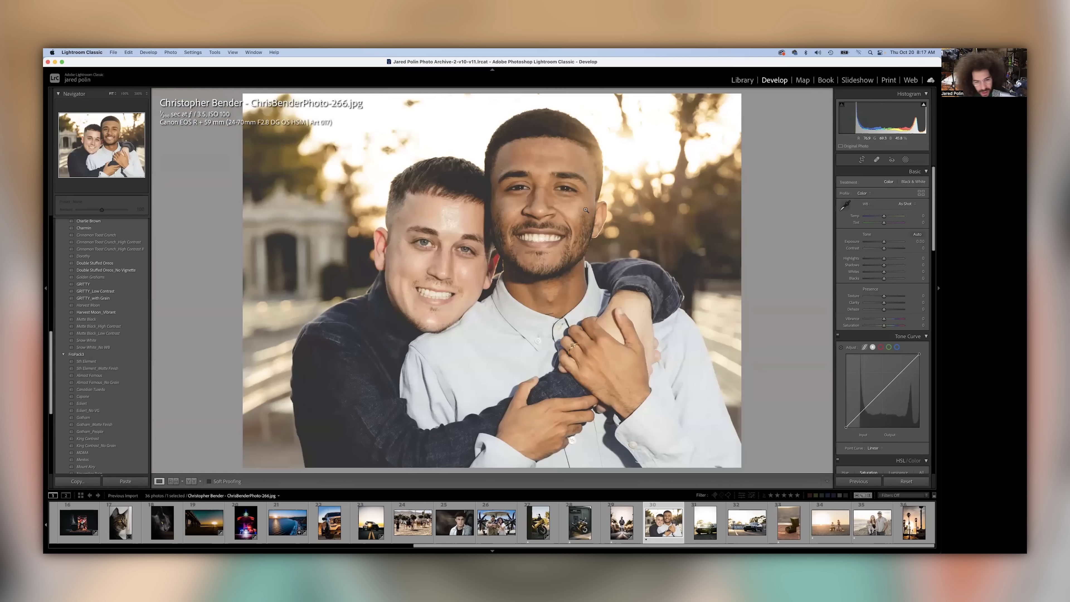
pyautogui.press('Left')
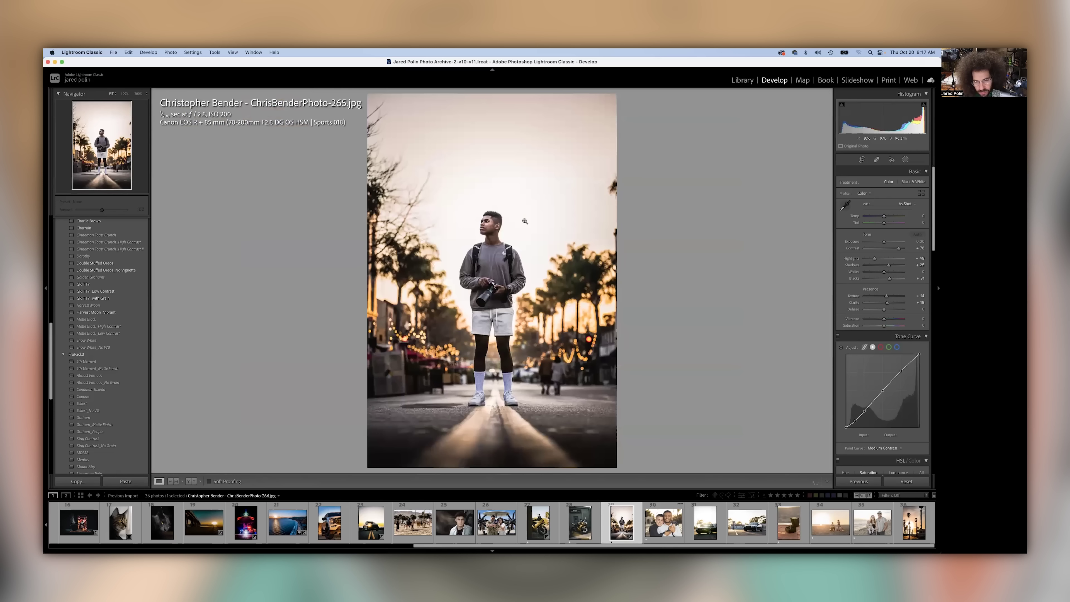
pyautogui.press('Right')
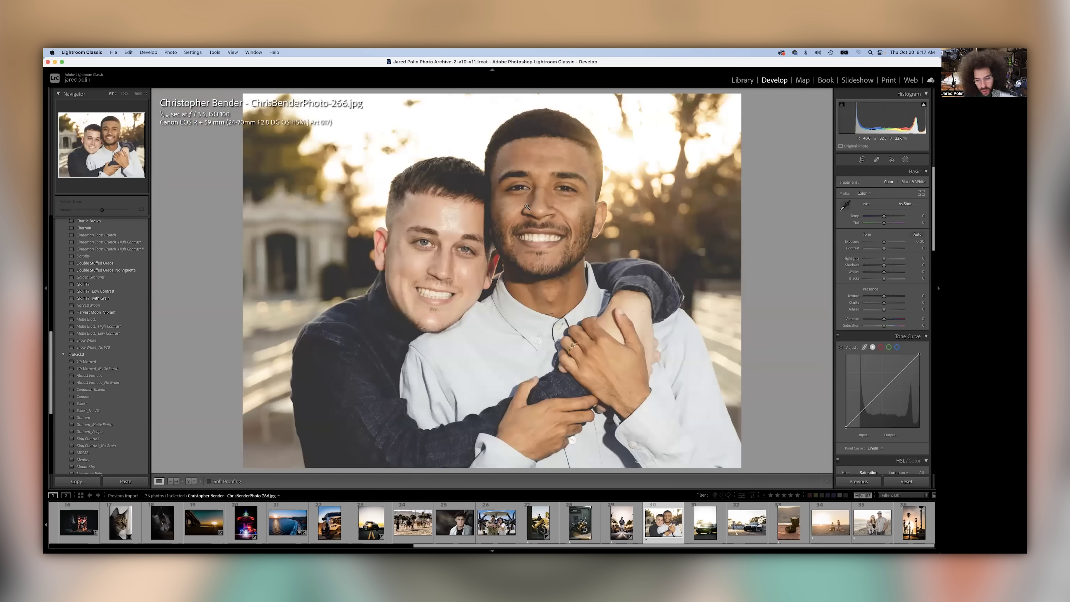
# Recheck the couple's faces at 100%, then move on to the black car photo
pyautogui.click(577, 335)
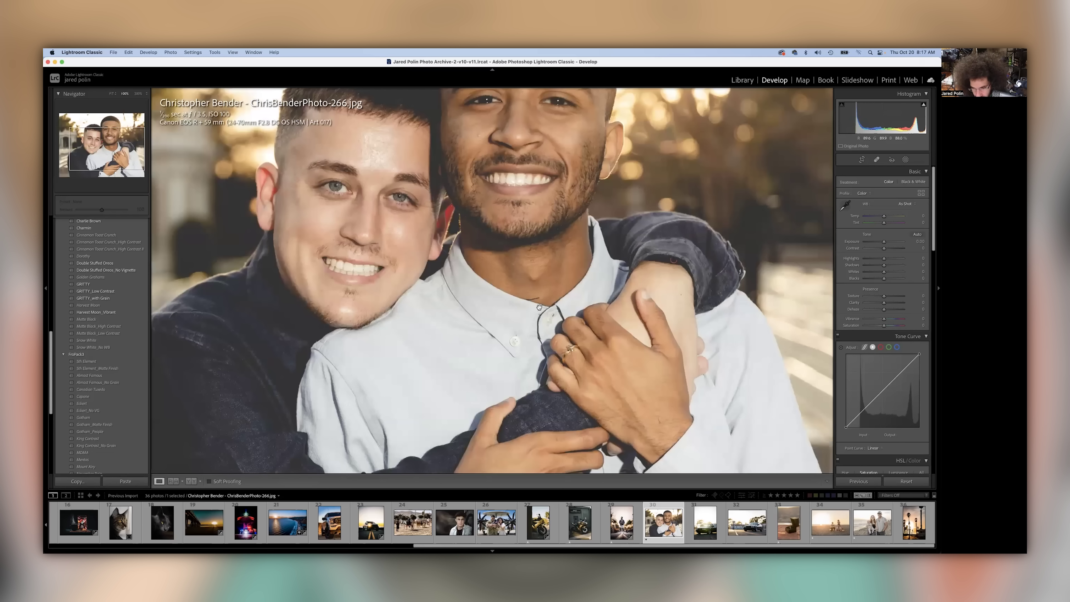
pyautogui.click(541, 295)
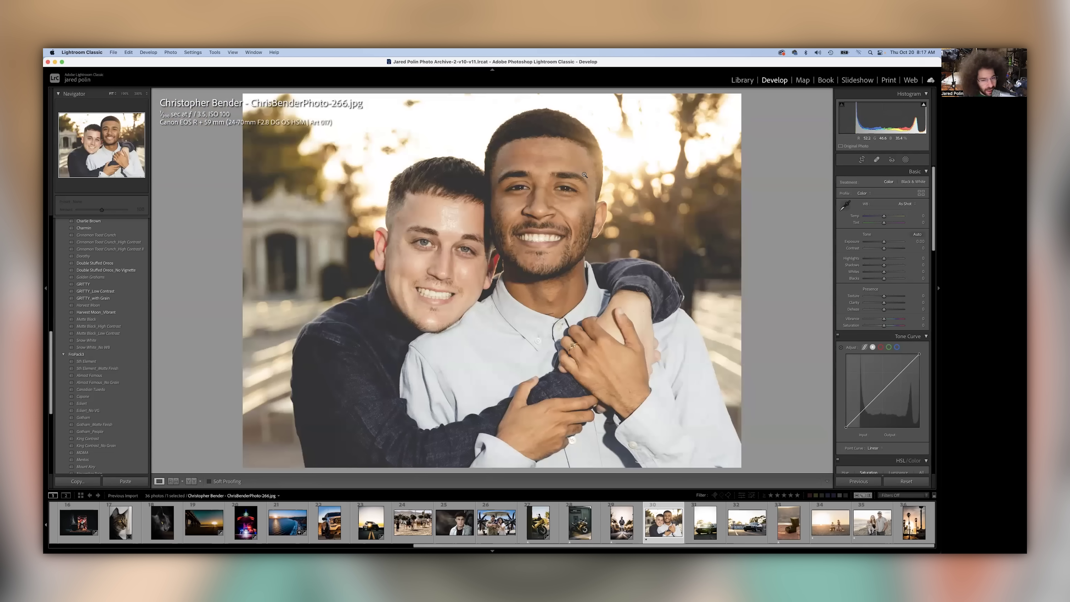
pyautogui.press('Right')
pyautogui.press('Left')
pyautogui.press('Right')
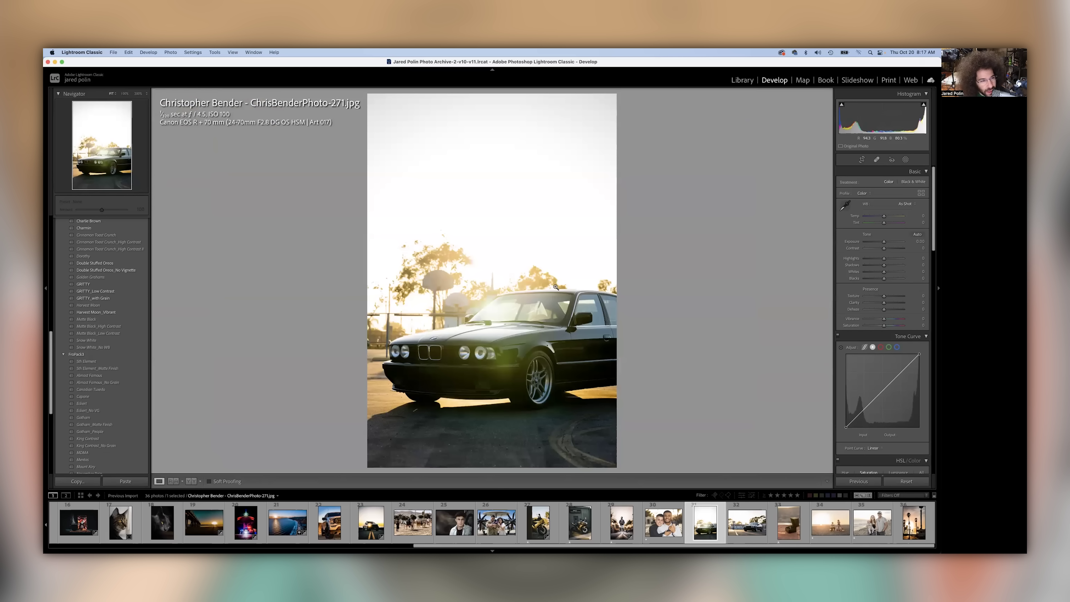
# Level the landscape black car photo by tracing the horizon with the Crop straighten tool
pyautogui.press('Right')
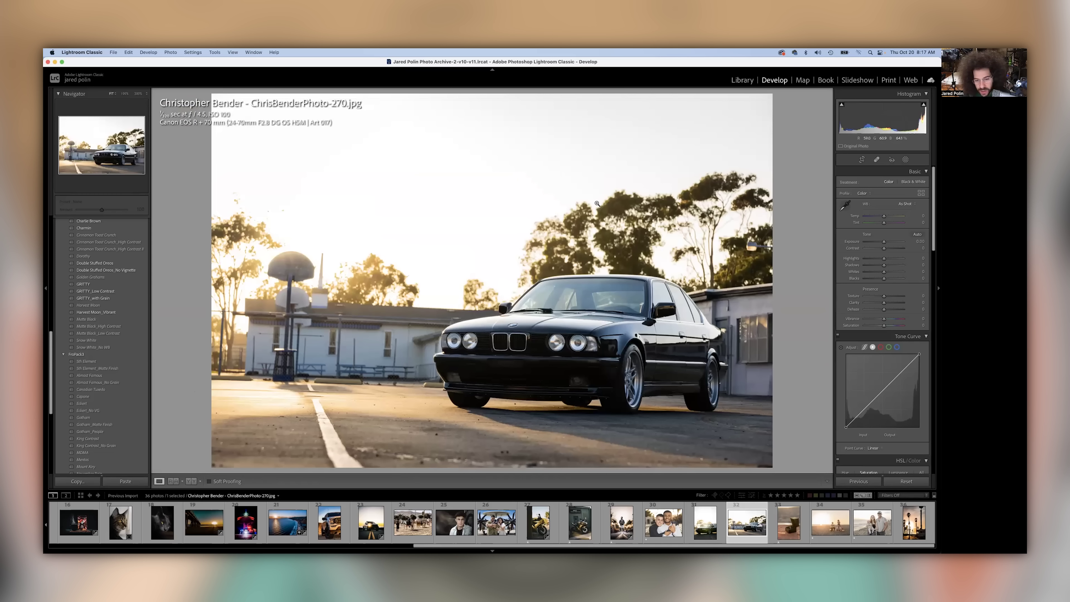
pyautogui.click(862, 159)
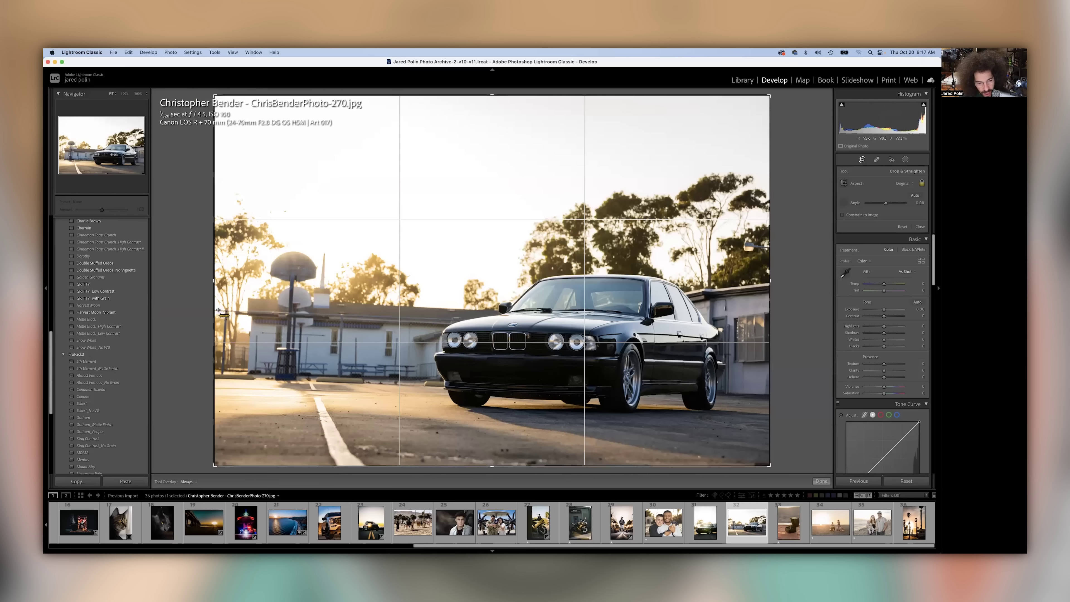
pyautogui.moveTo(218, 310); pyautogui.dragTo(539, 325)
pyautogui.press('Return')
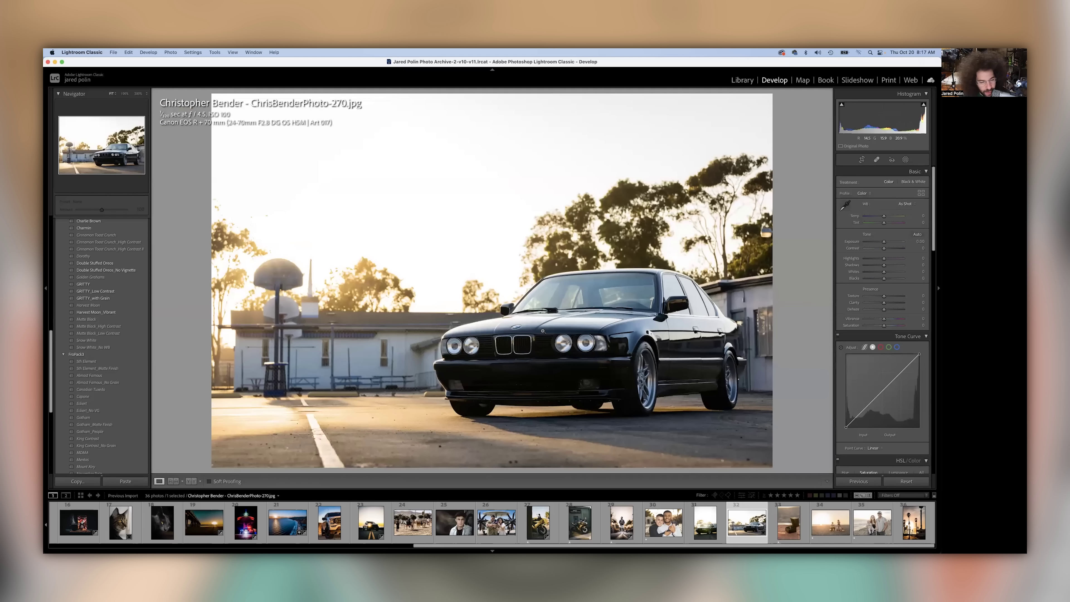
pyautogui.press('Right')
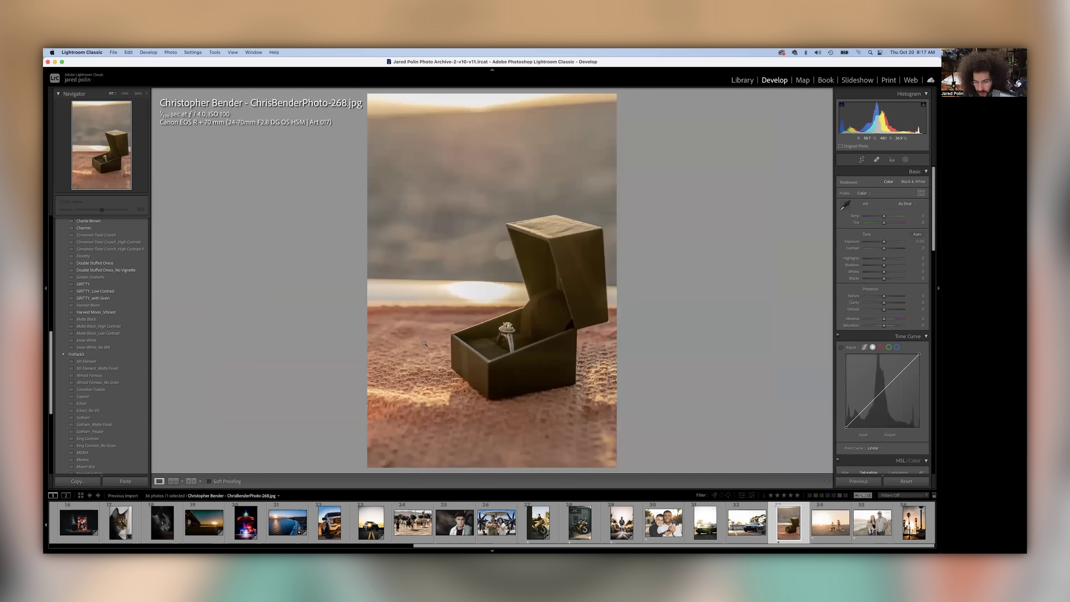
# Check the ring box's sharpness with repeated 100% zooms, then advance to the beach proposal
pyautogui.click(455, 335)
pyautogui.click(429, 307)
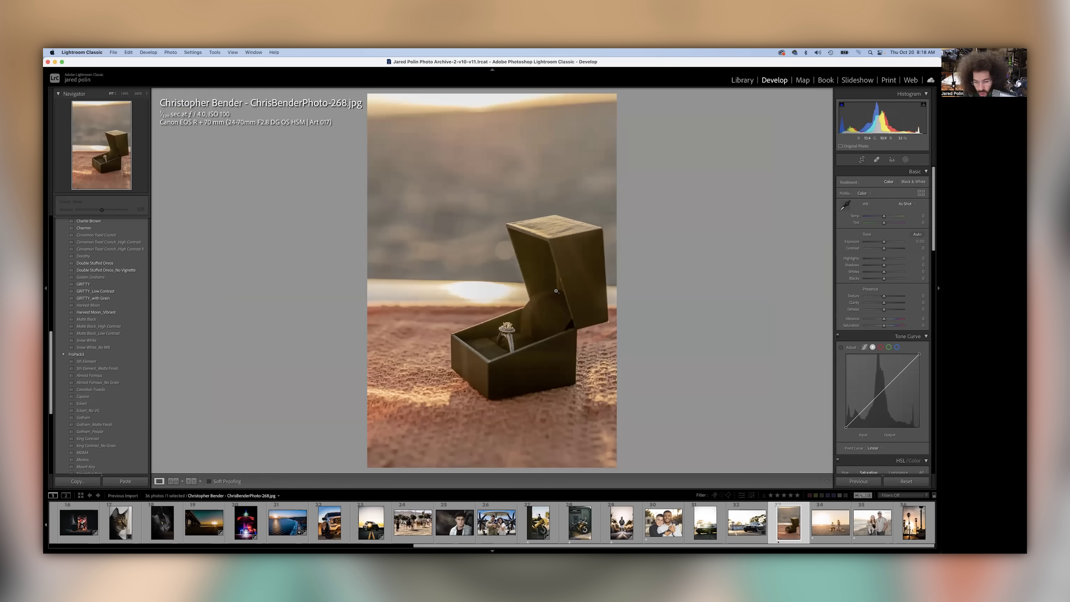
pyautogui.click(514, 326)
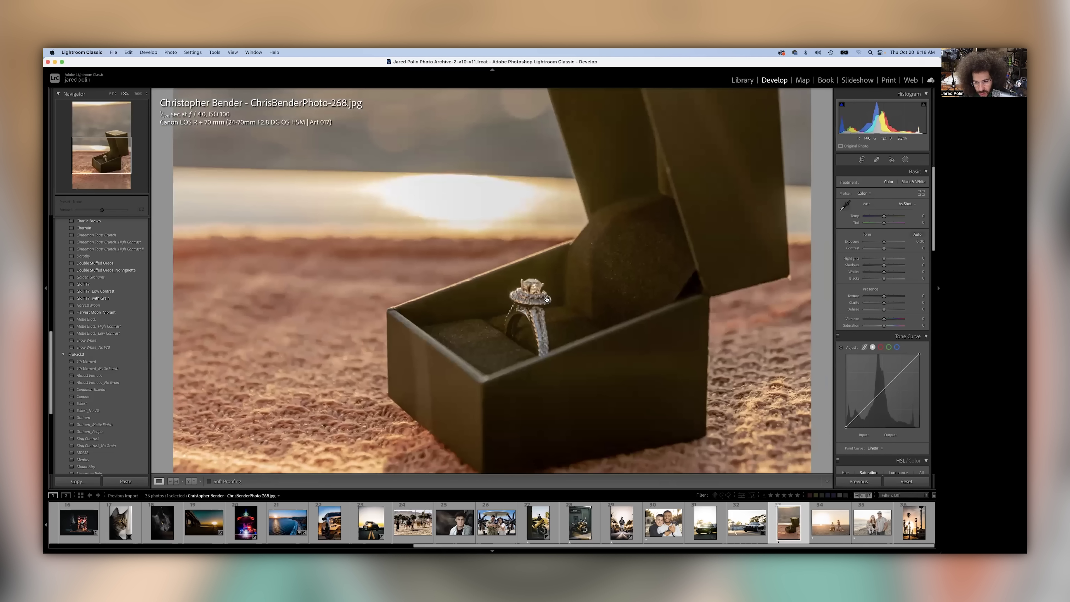
pyautogui.click(574, 295)
pyautogui.click(471, 315)
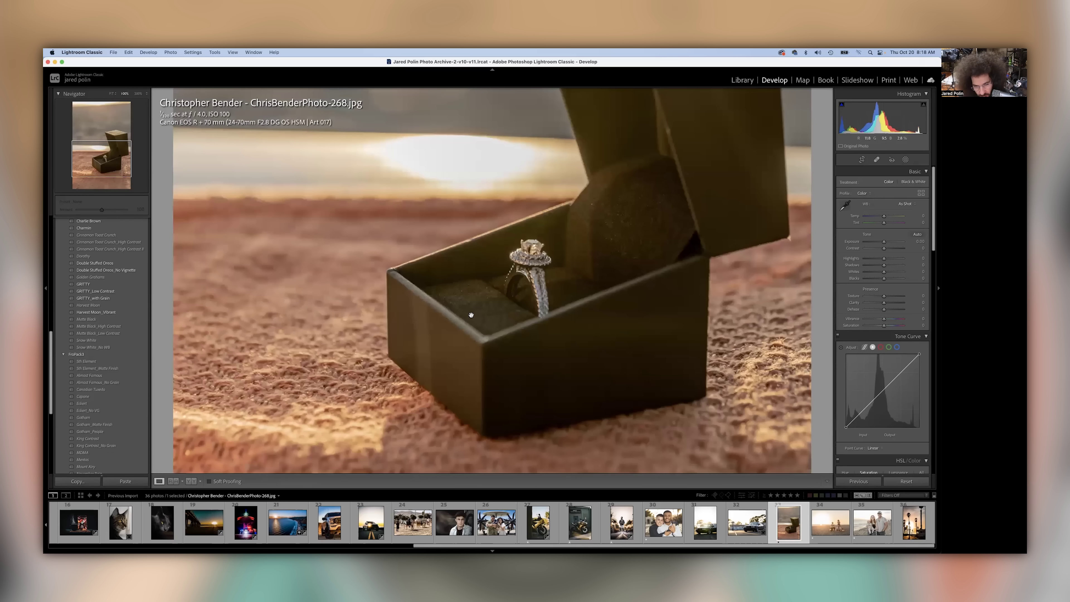
pyautogui.click(471, 315)
pyautogui.press('Right')
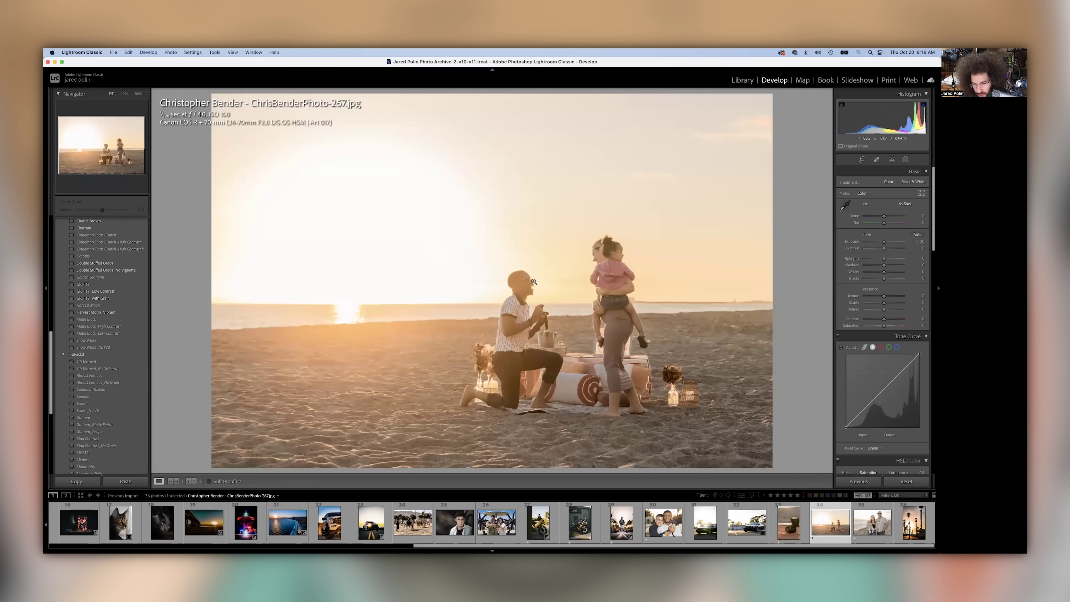
# Inspect the kneeling man and his hands at 100%, then fit the whole photo
pyautogui.click(524, 276)
pyautogui.click(501, 268)
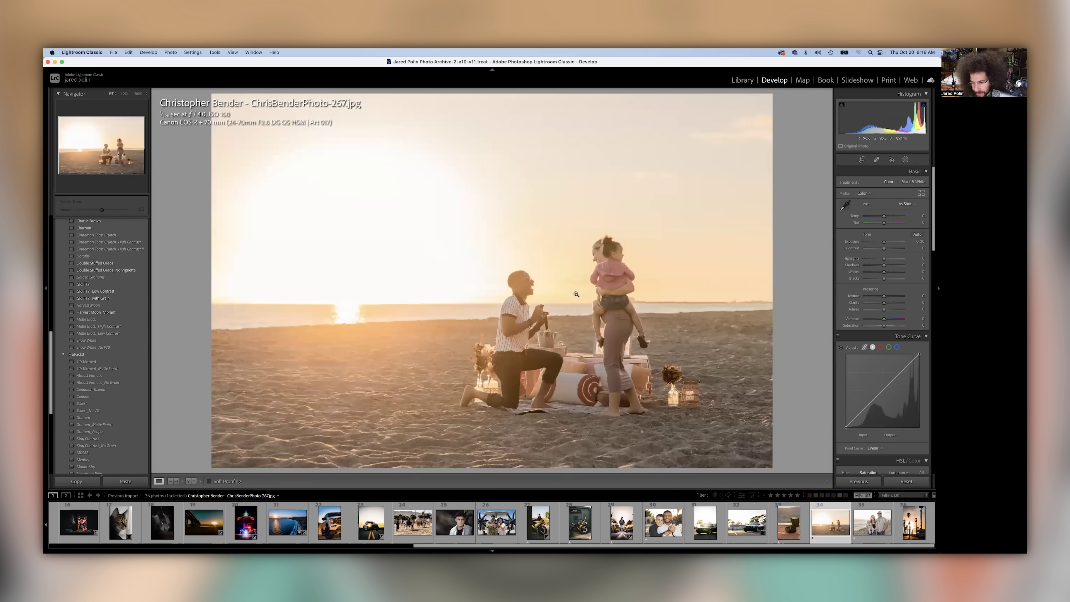
pyautogui.click(514, 299)
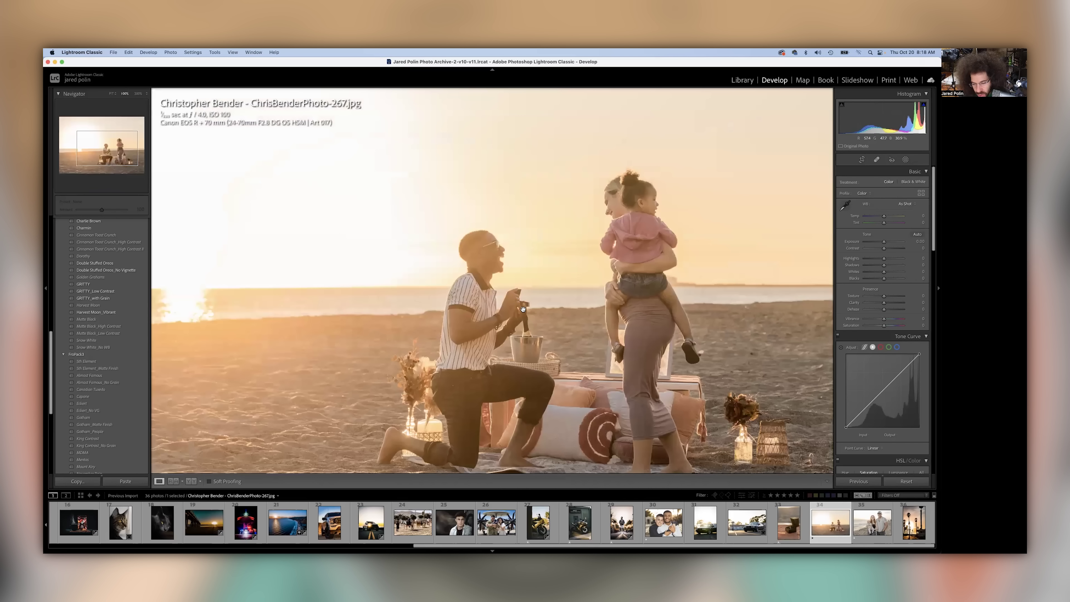
pyautogui.rightClick(566, 312)
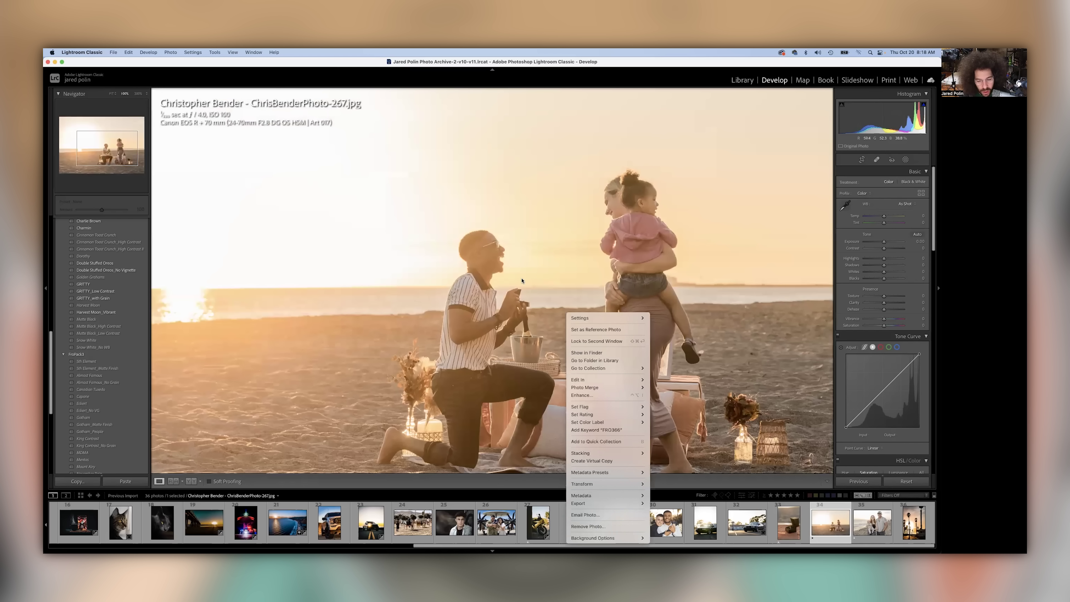
pyautogui.click(520, 278)
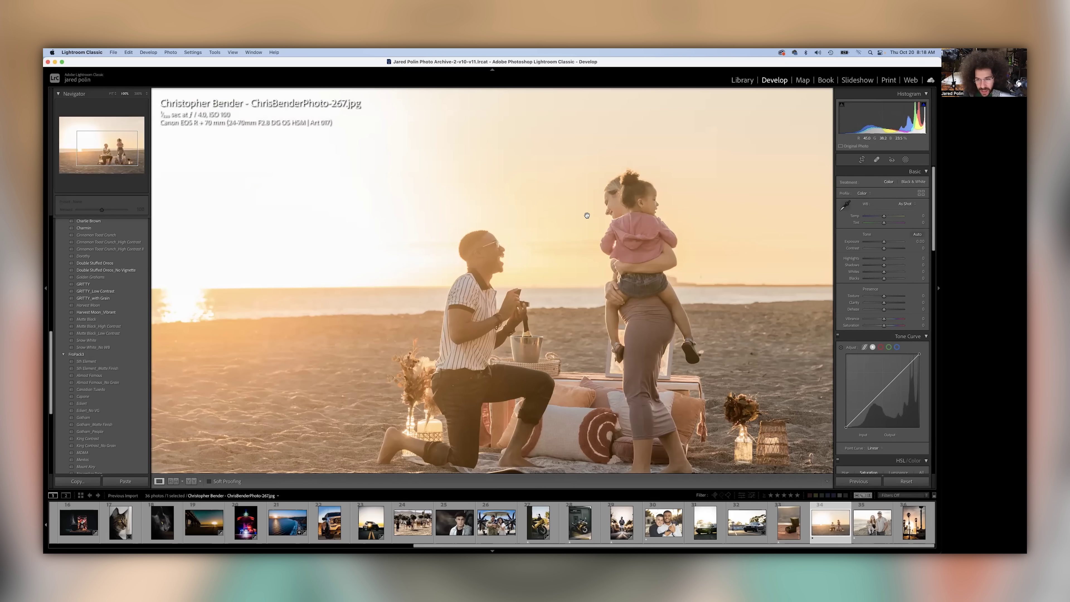
pyautogui.click(610, 210)
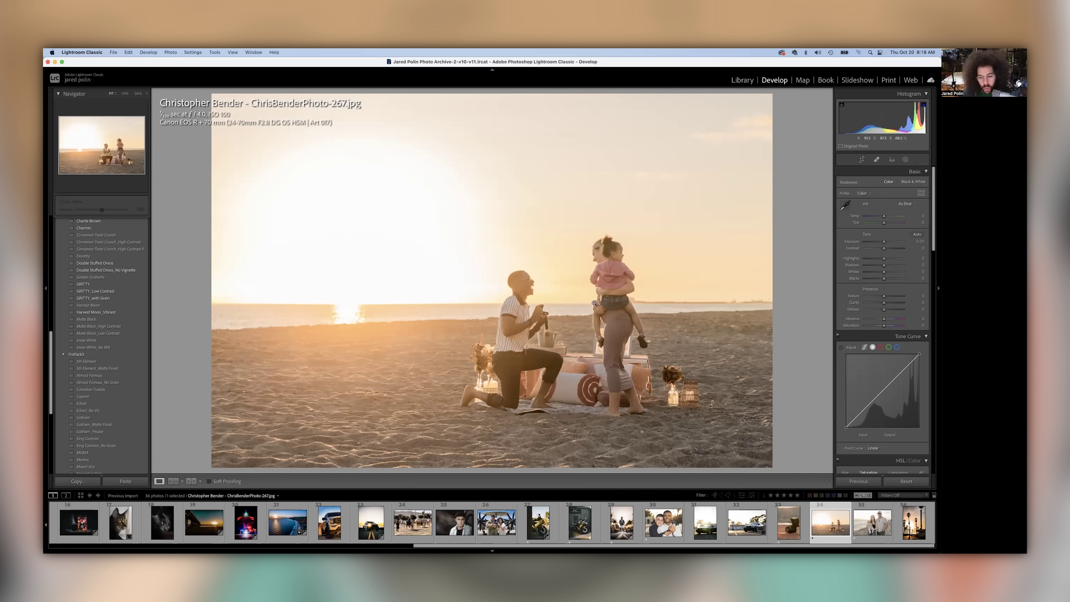
# Set Contrast +73, Temp -10, Clarity +21 and Texture +19 on the proposal photo
pyautogui.moveTo(884, 248)
pyautogui.mouseDown()
pyautogui.moveTo(897, 249)
pyautogui.moveTo(872, 258)
pyautogui.moveTo(882, 241)
pyautogui.mouseUp()
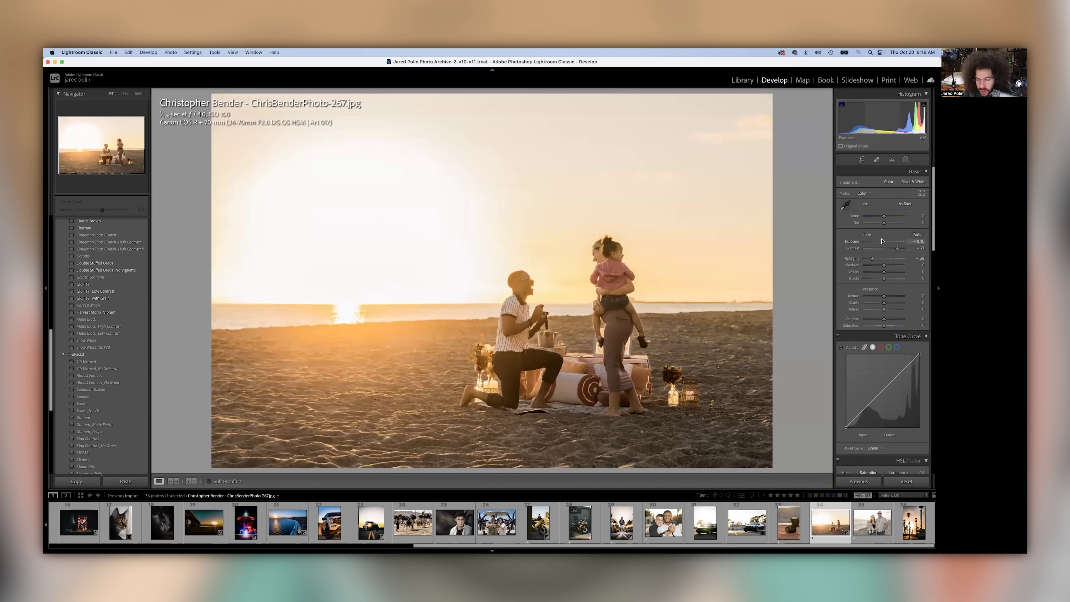
pyautogui.moveTo(877, 217); pyautogui.dragTo(876, 216)
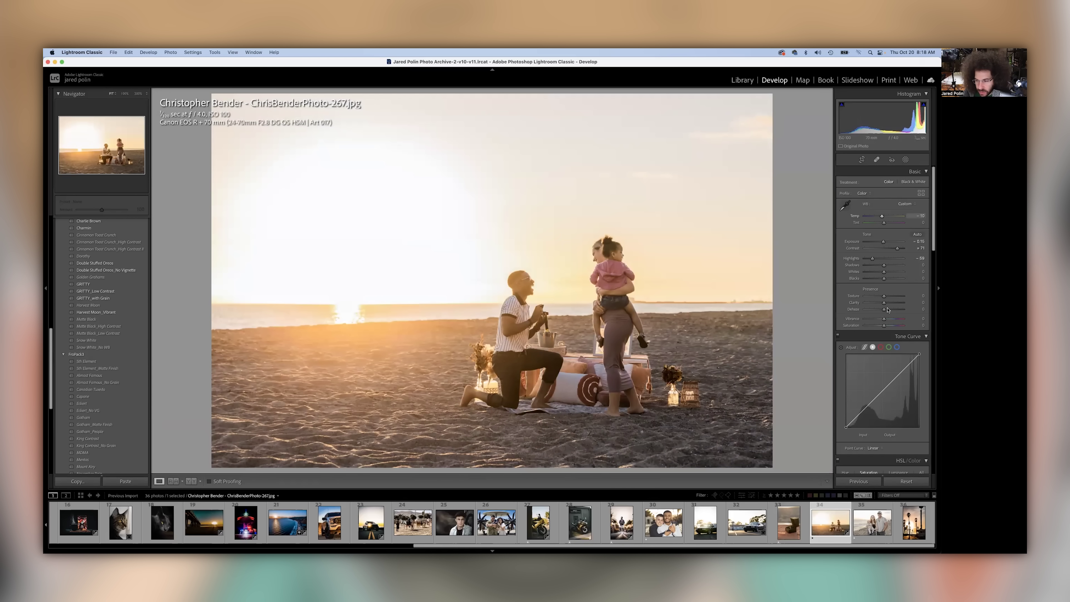
pyautogui.moveTo(887, 299); pyautogui.dragTo(887, 297)
pyautogui.moveTo(884, 302); pyautogui.dragTo(887, 302)
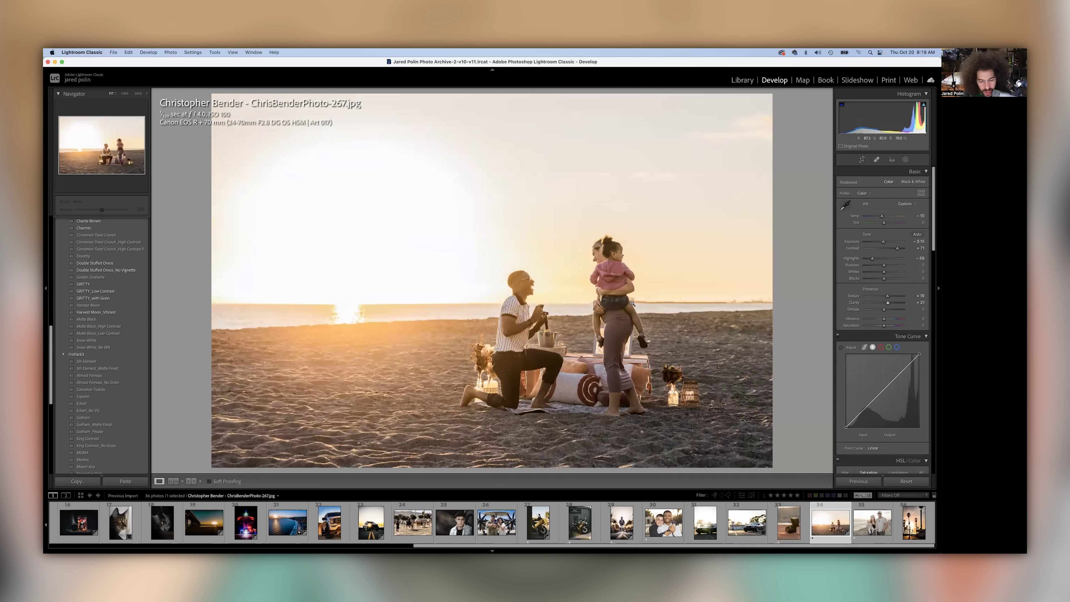
pyautogui.press('Right')
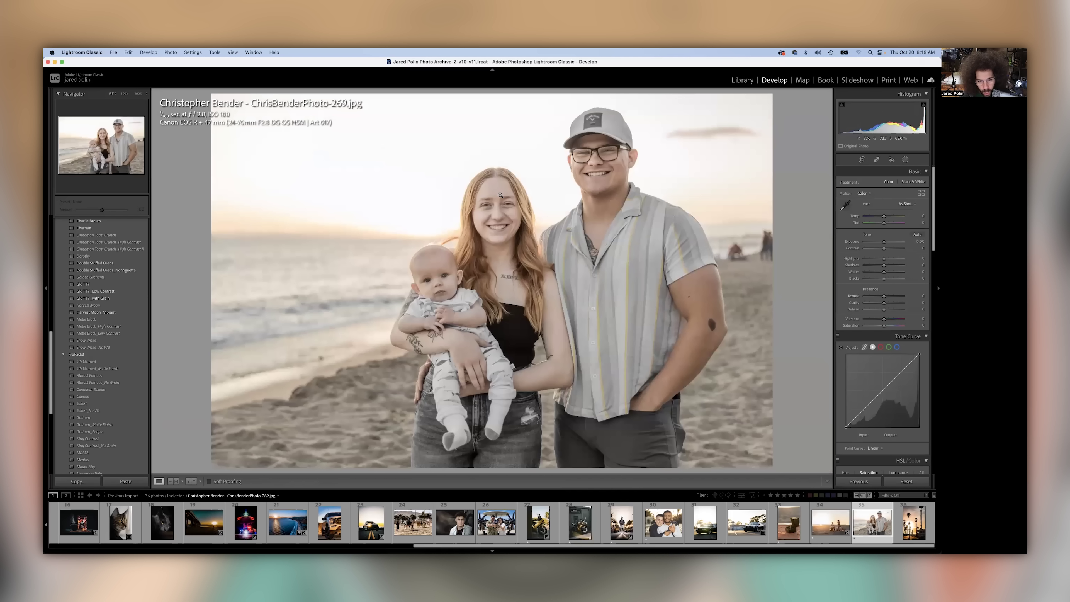
# Check the family's faces at 100%, warm Temp to +12 and convert to black and white
pyautogui.click(564, 195)
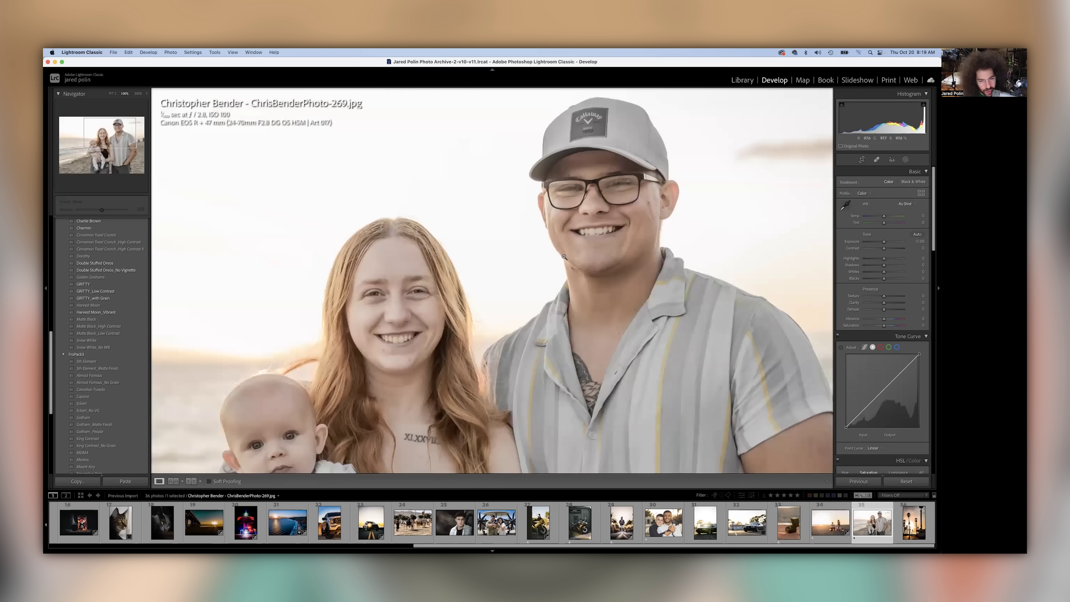
pyautogui.click(563, 256)
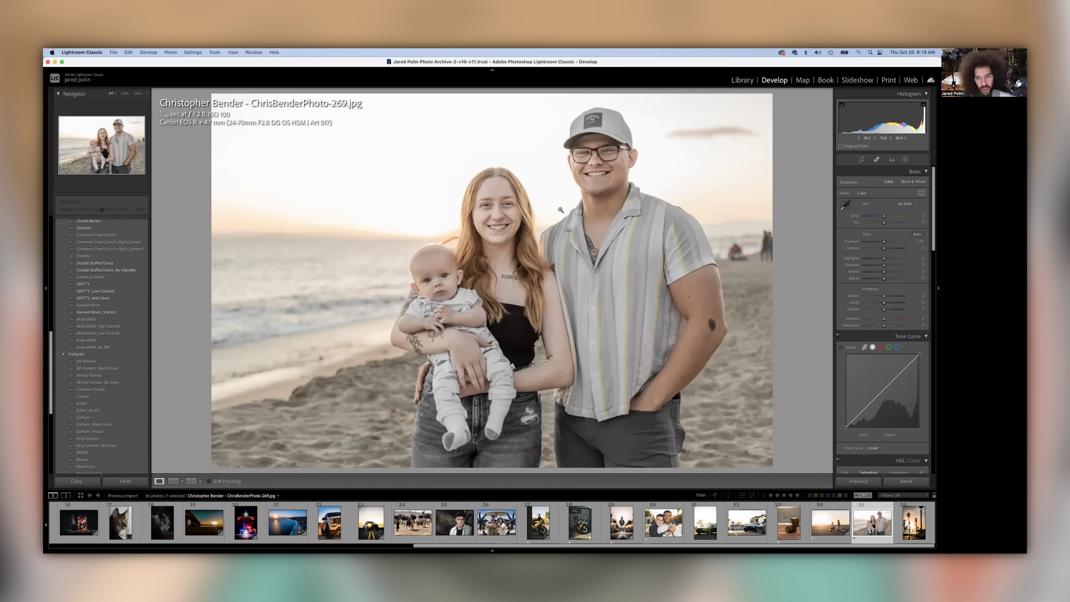
pyautogui.moveTo(891, 216); pyautogui.dragTo(888, 303)
pyautogui.press('v')
# Keep Clarity at +25 and apply the Medium Contrast point curve
pyautogui.doubleClick(888, 302)
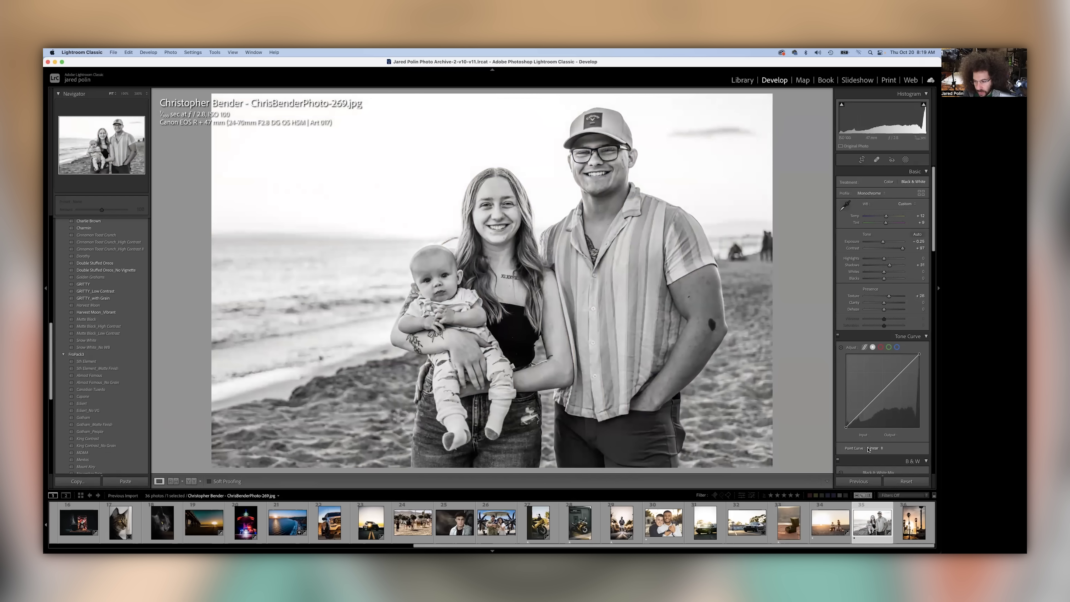
pyautogui.press('super+z')
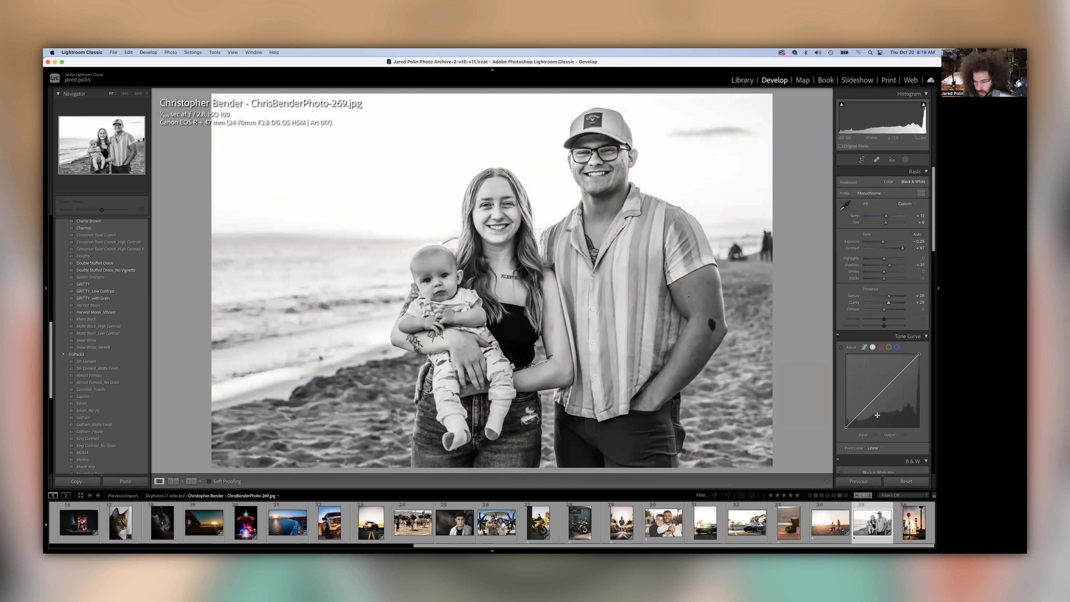
pyautogui.click(876, 443)
pyautogui.click(884, 453)
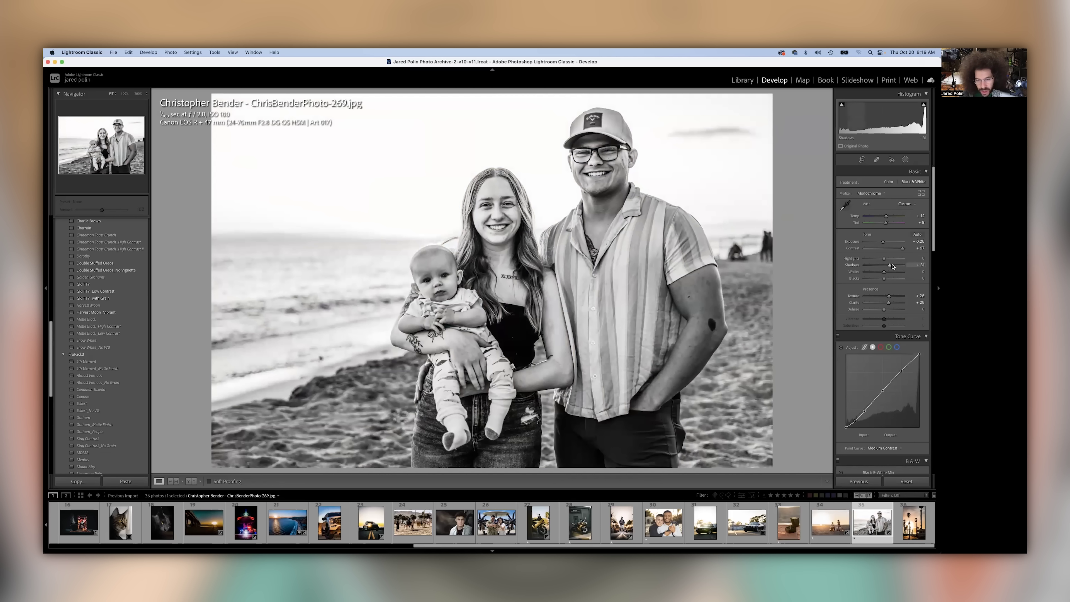
# Lift Shadows to +53, lower Contrast to +62 and compare against the colour original
pyautogui.moveTo(892, 265); pyautogui.dragTo(894, 265)
pyautogui.click(893, 249)
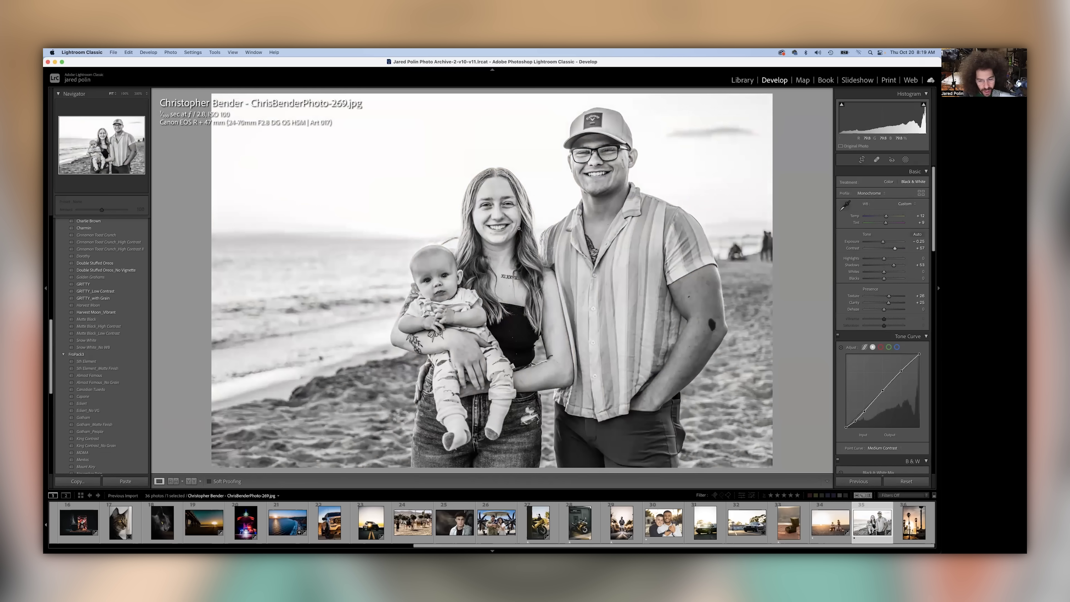
pyautogui.press('\\')
pyautogui.press('\\')
pyautogui.press('Right')
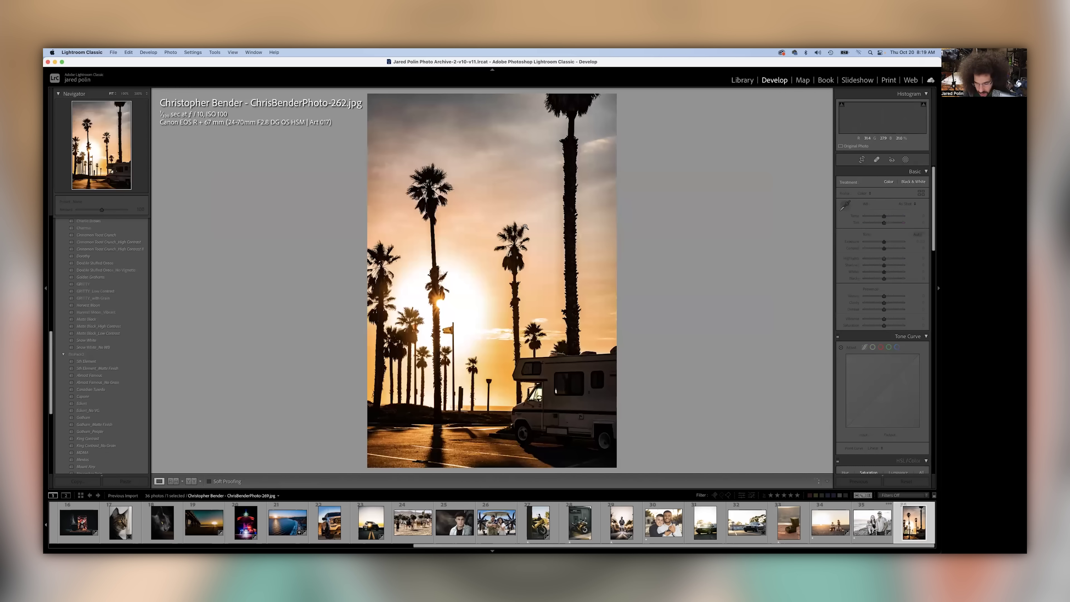
# Check focus at 100% on the palm crowns, the RV and the road below
pyautogui.click(448, 229)
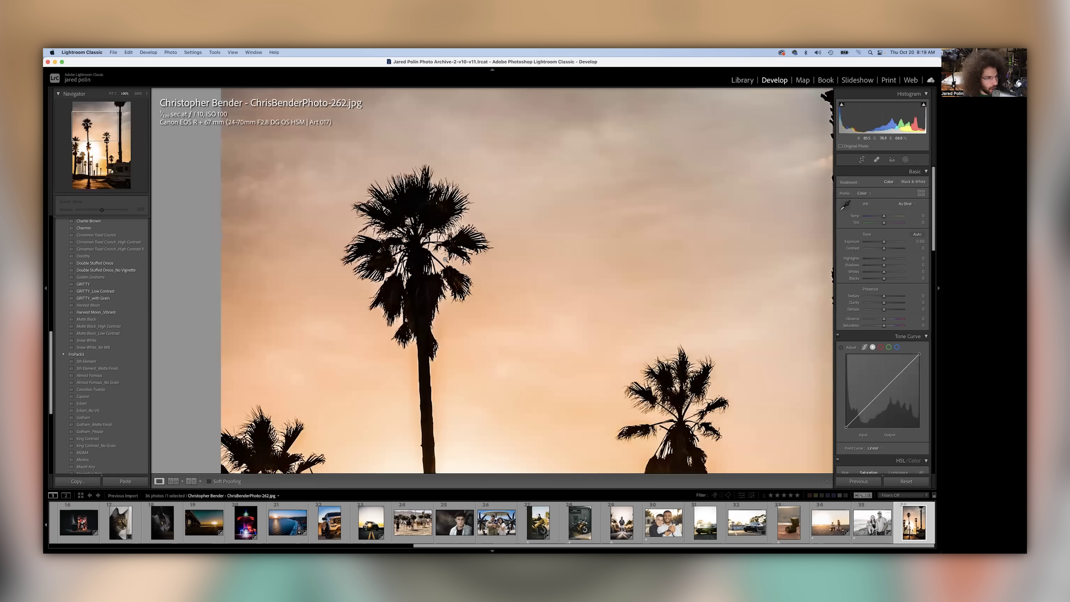
pyautogui.click(446, 259)
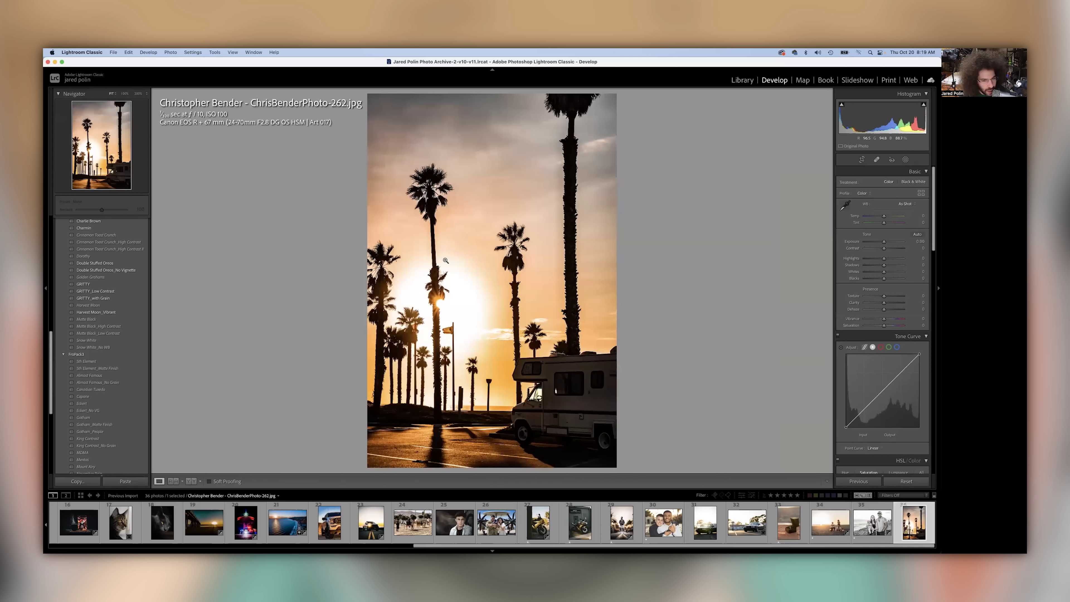
pyautogui.click(512, 234)
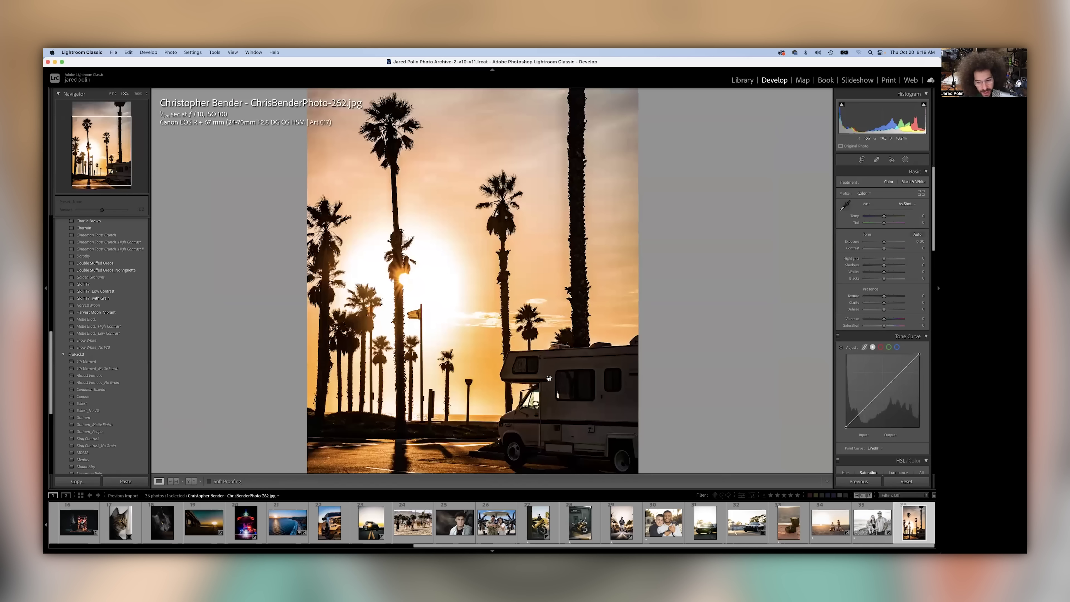
pyautogui.click(512, 234)
pyautogui.moveTo(539, 262); pyautogui.dragTo(524, 284)
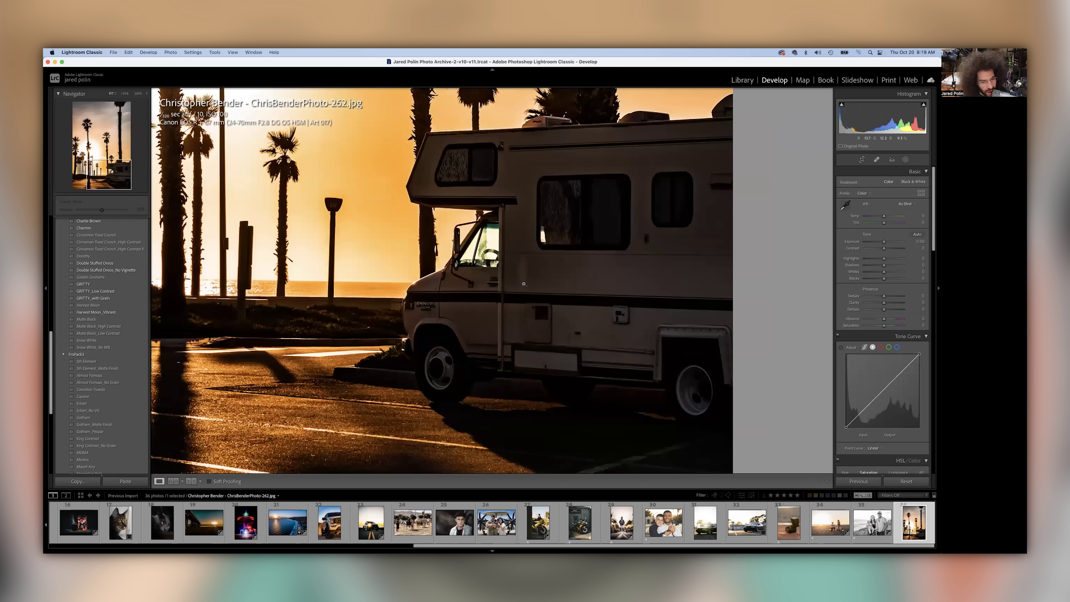
pyautogui.click(485, 247)
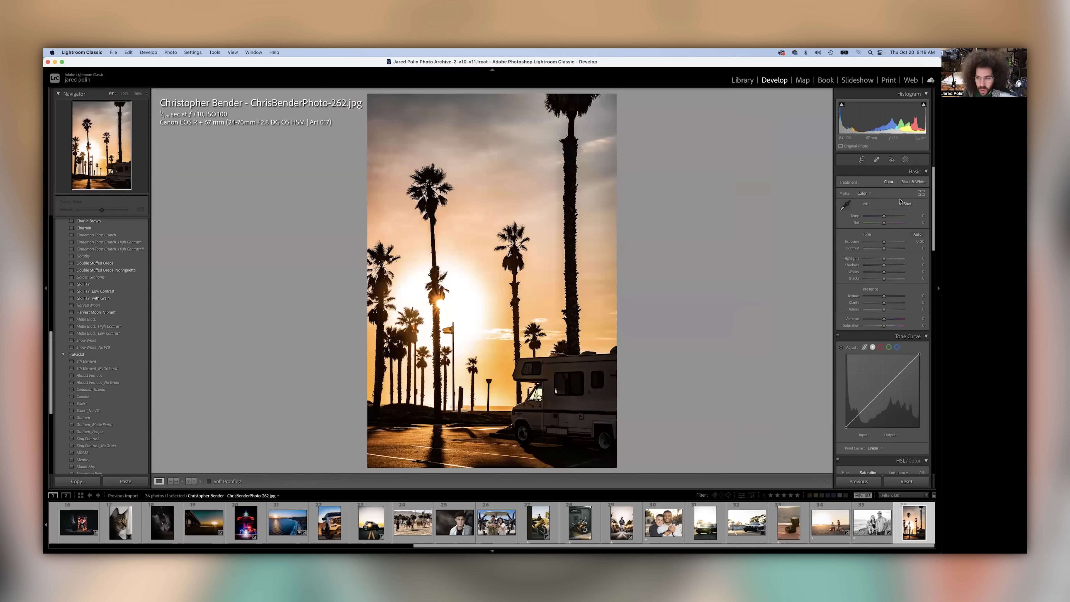
# Lower Contrast to -26, return to the full view, then switch to the Library thumbnail grid
pyautogui.moveTo(884, 247)
pyautogui.mouseDown()
pyautogui.moveTo(863, 249)
pyautogui.moveTo(878, 252)
pyautogui.mouseUp()
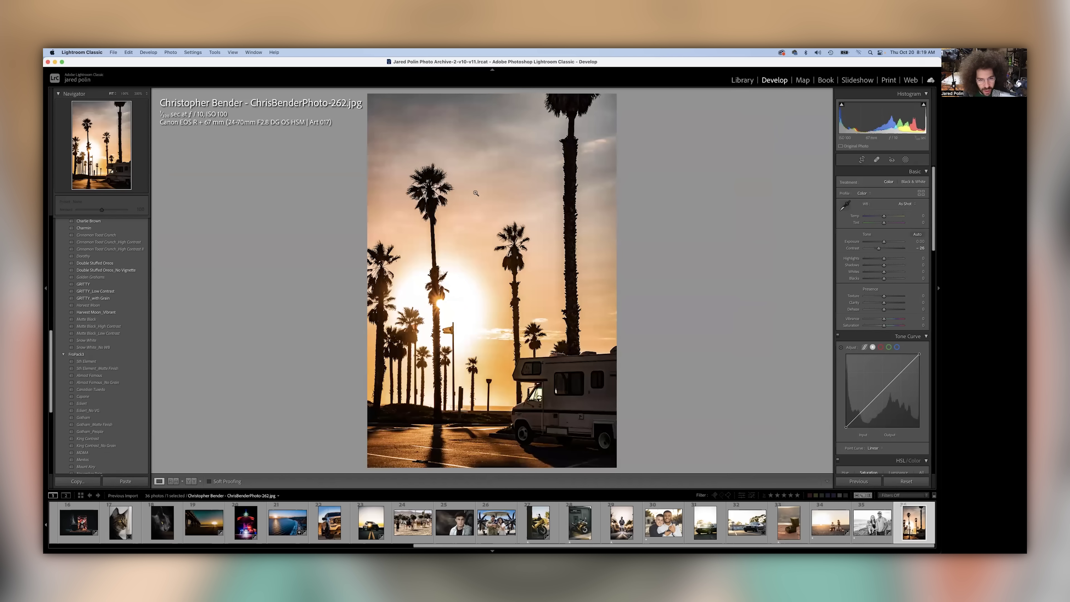
pyautogui.click(432, 176)
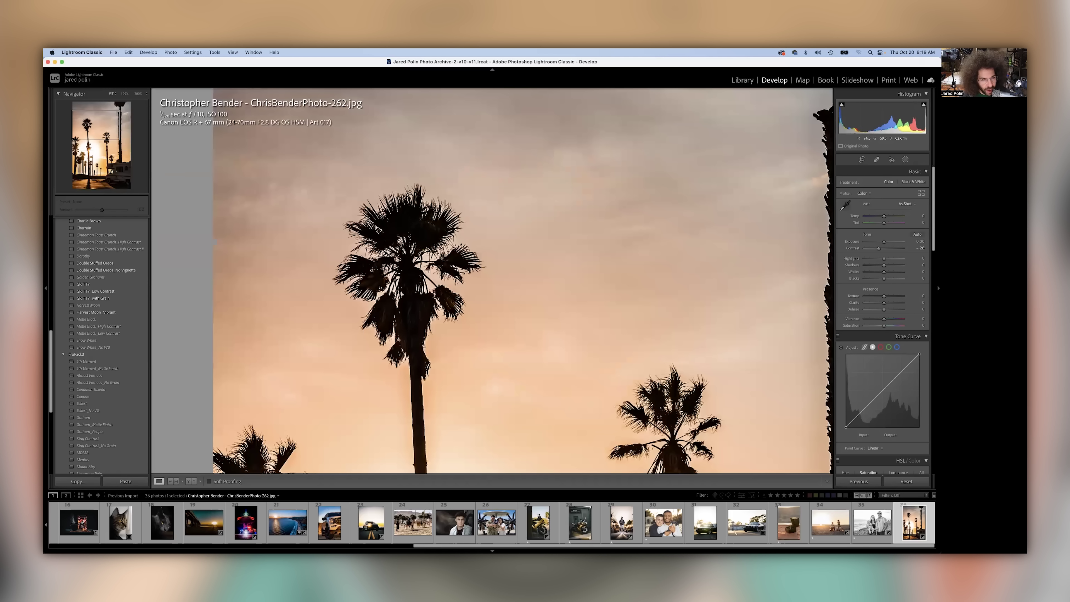
pyautogui.click(411, 192)
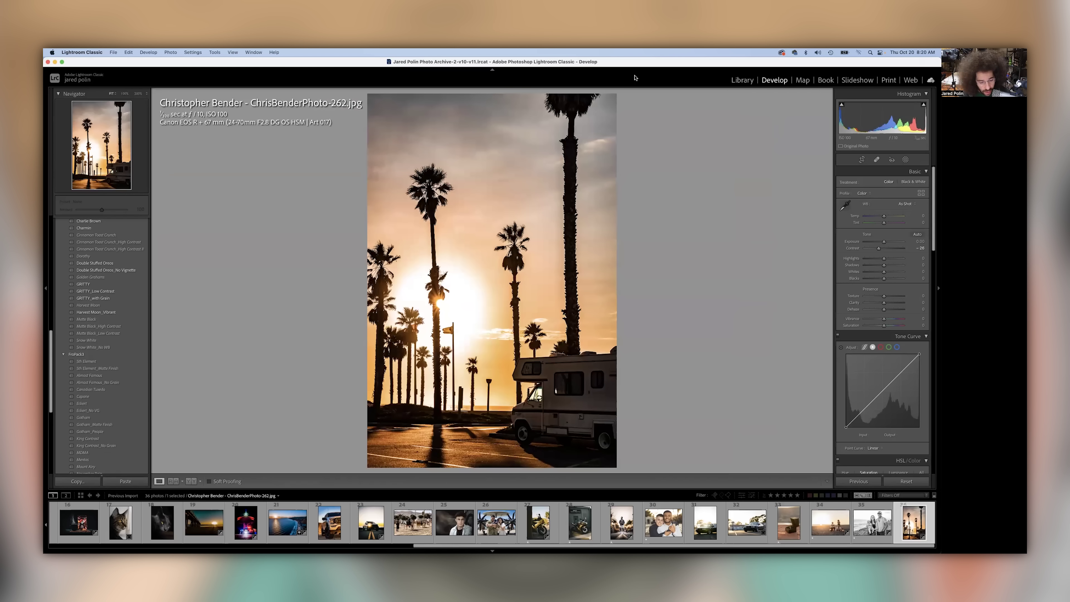
pyautogui.press('g')
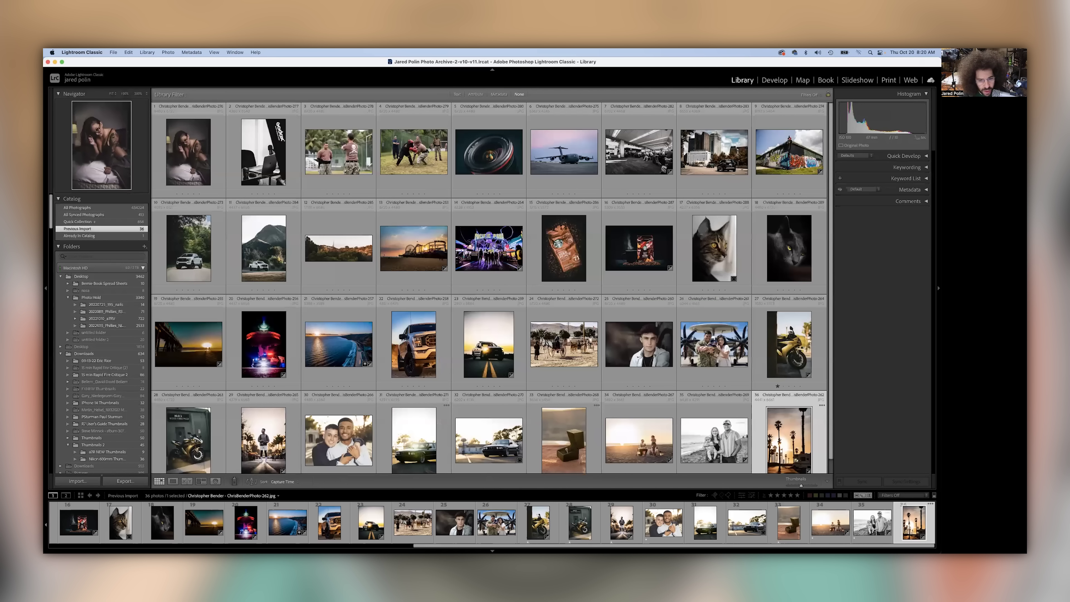
pyautogui.scroll(-1, 486, 250)
pyautogui.click(486, 249)
pyautogui.doubleClick(494, 249)
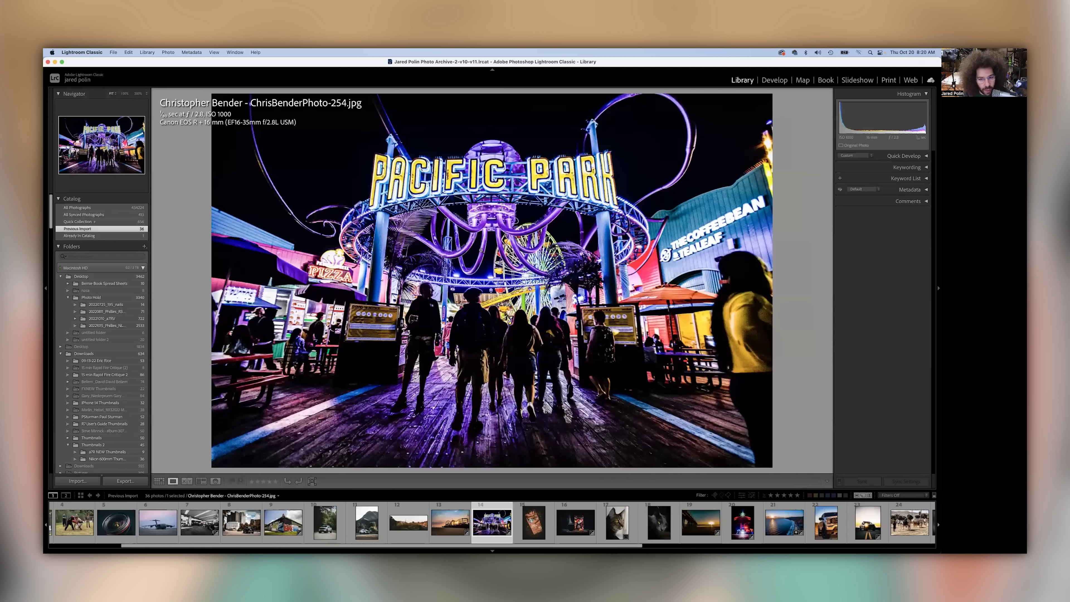
pyautogui.doubleClick(491, 261)
pyautogui.doubleClick(489, 236)
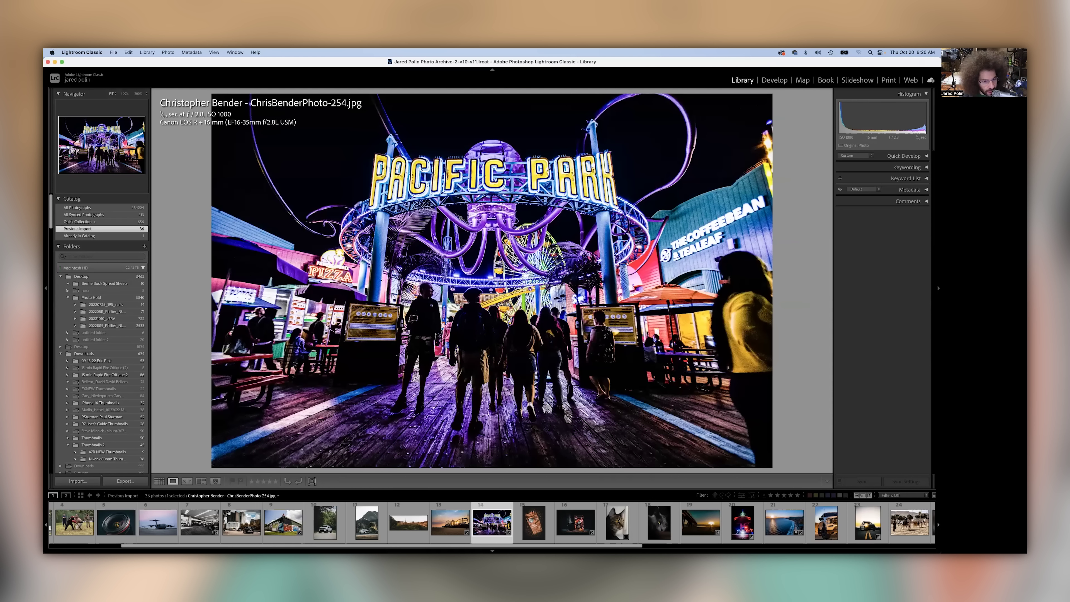
pyautogui.doubleClick(411, 218)
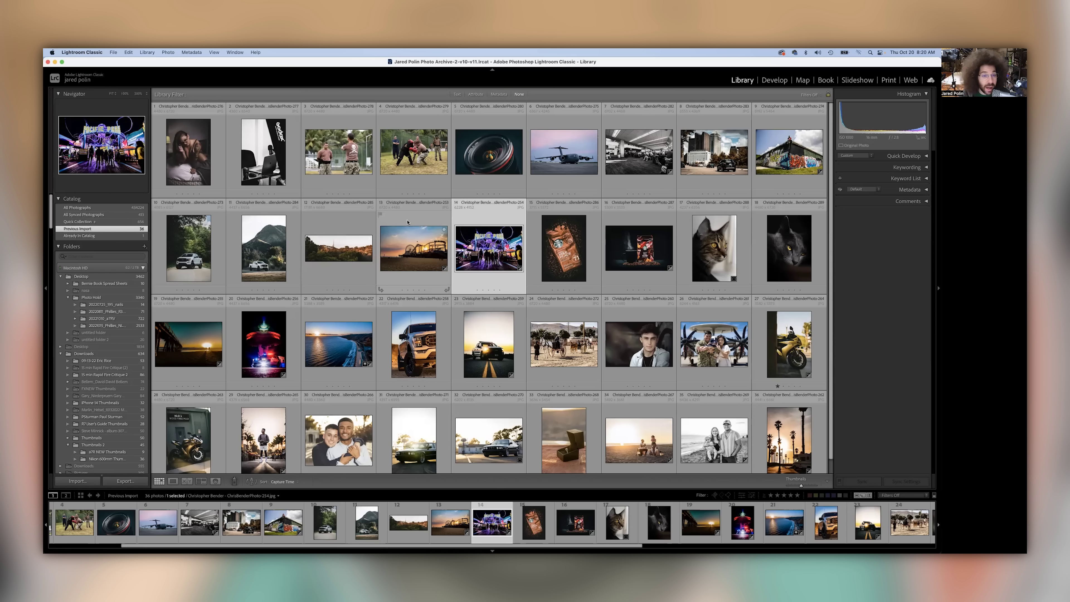
pyautogui.click(569, 166)
pyautogui.doubleClick(569, 166)
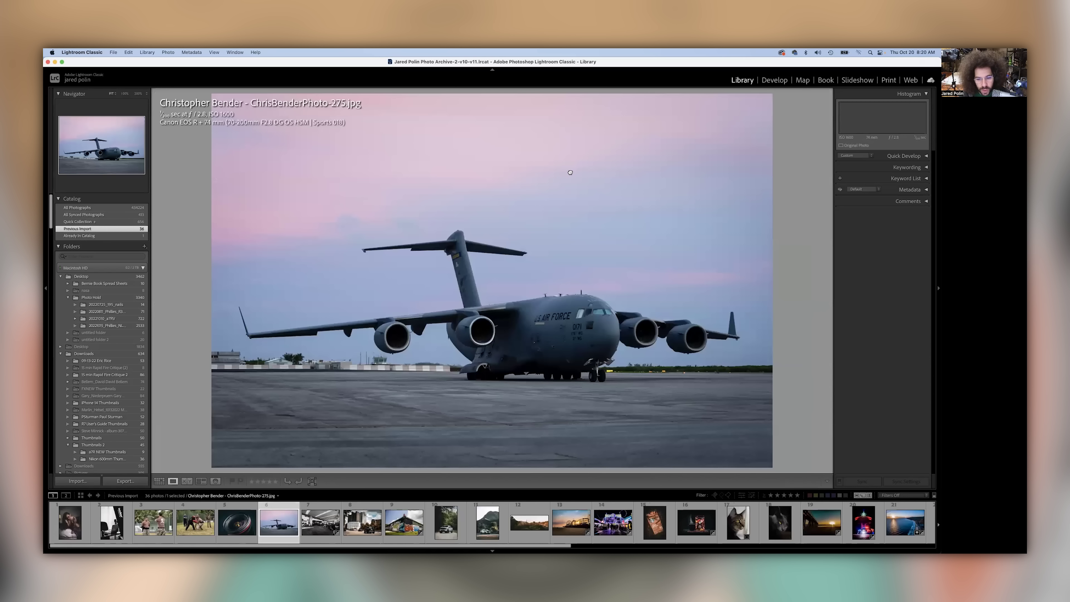
pyautogui.doubleClick(570, 172)
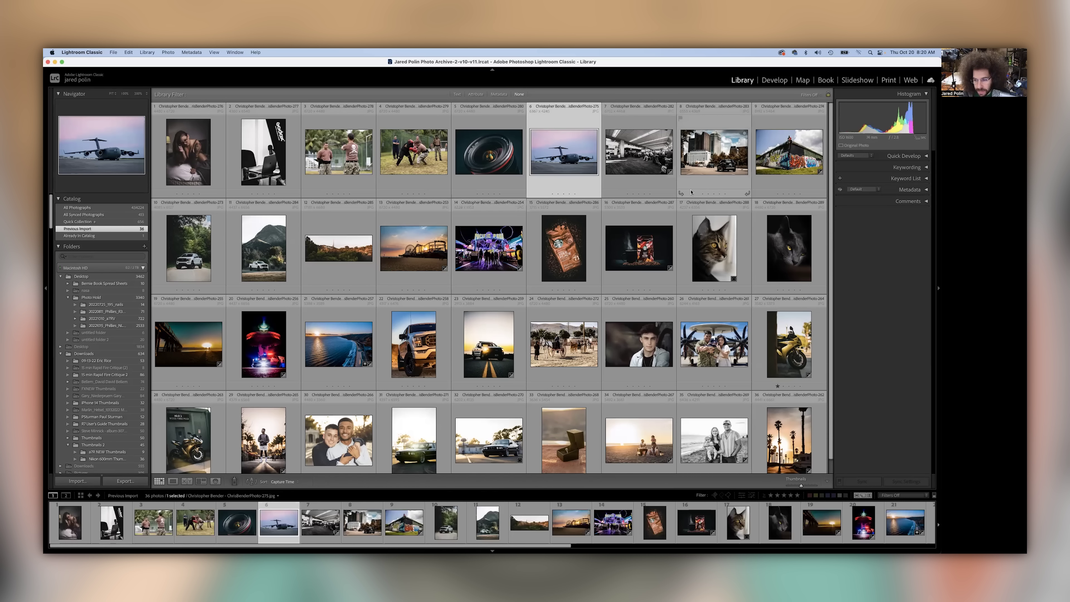
pyautogui.scroll(-1, 624, 314)
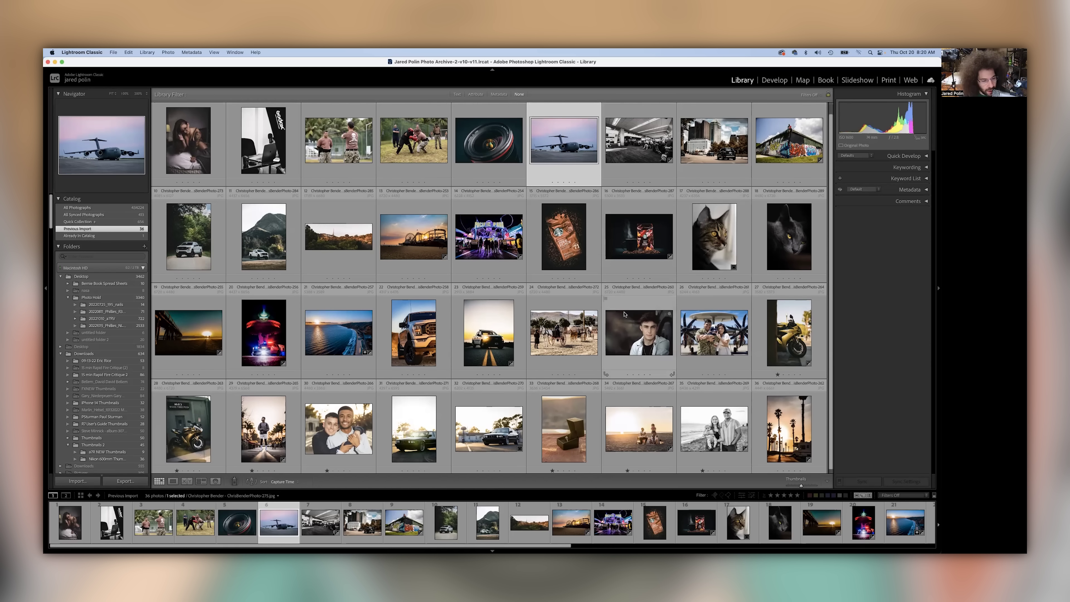
pyautogui.doubleClick(734, 327)
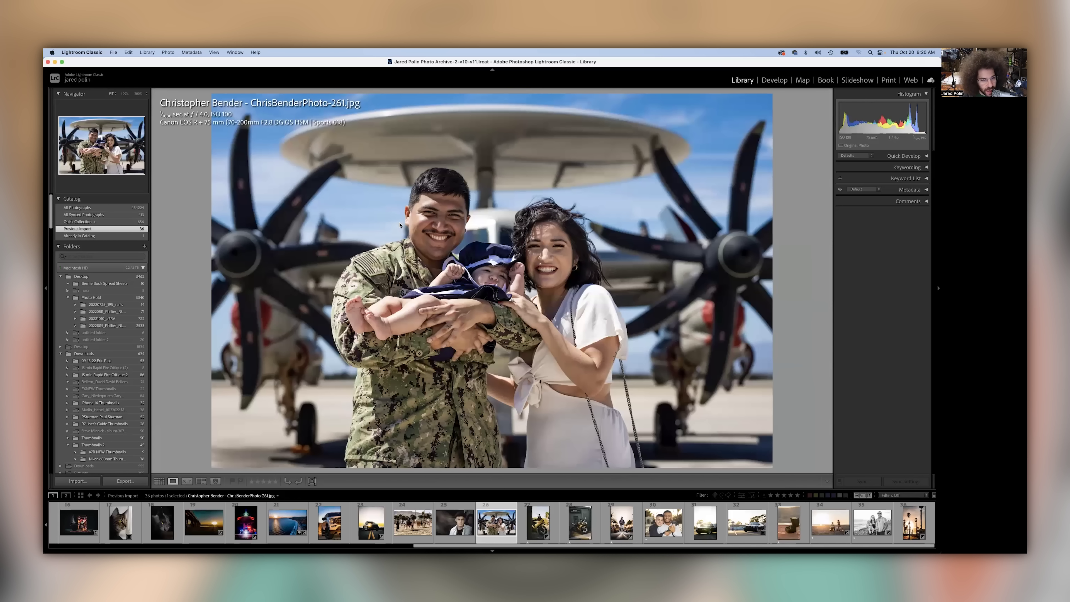
pyautogui.press('g')
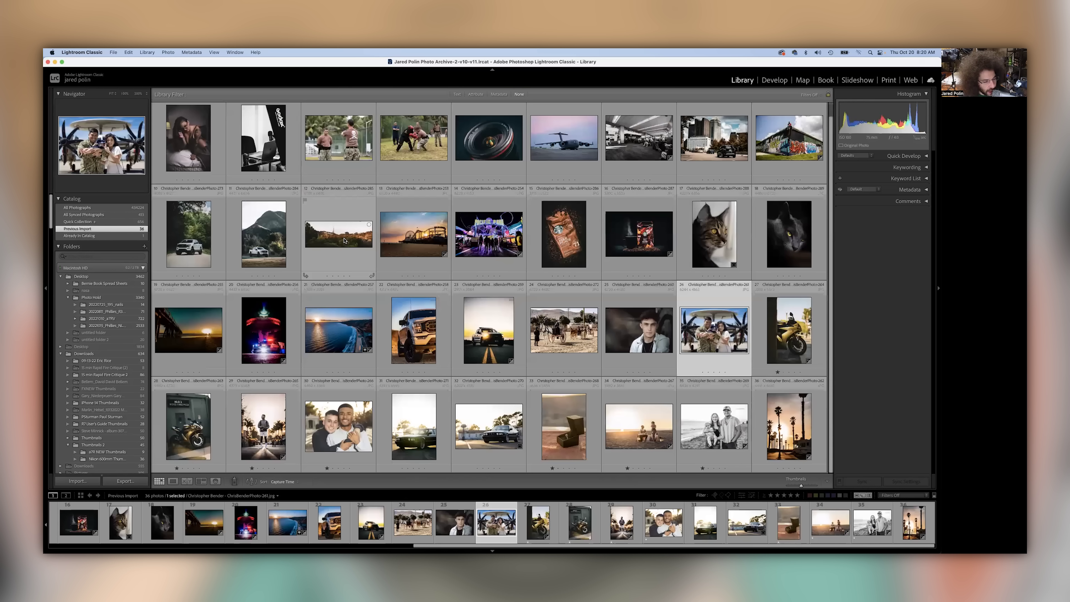
pyautogui.scroll(1, 360, 240)
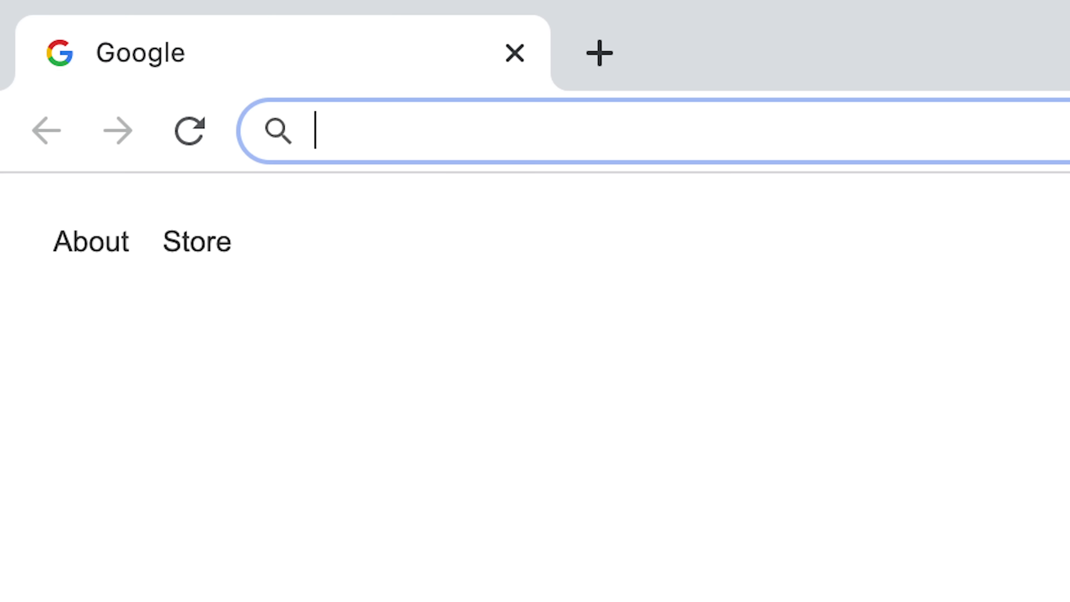
# Enter froknowsphoto.com/mentorship in the Chrome address bar
pyautogui.write('froknowsphoto.com/me')
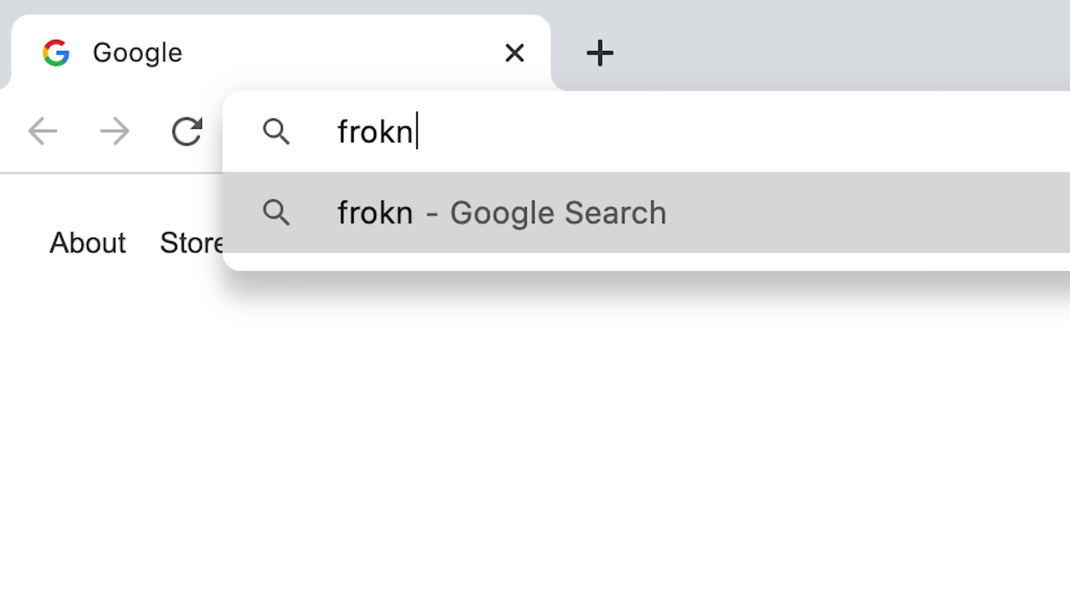
pyautogui.write('ntorship')
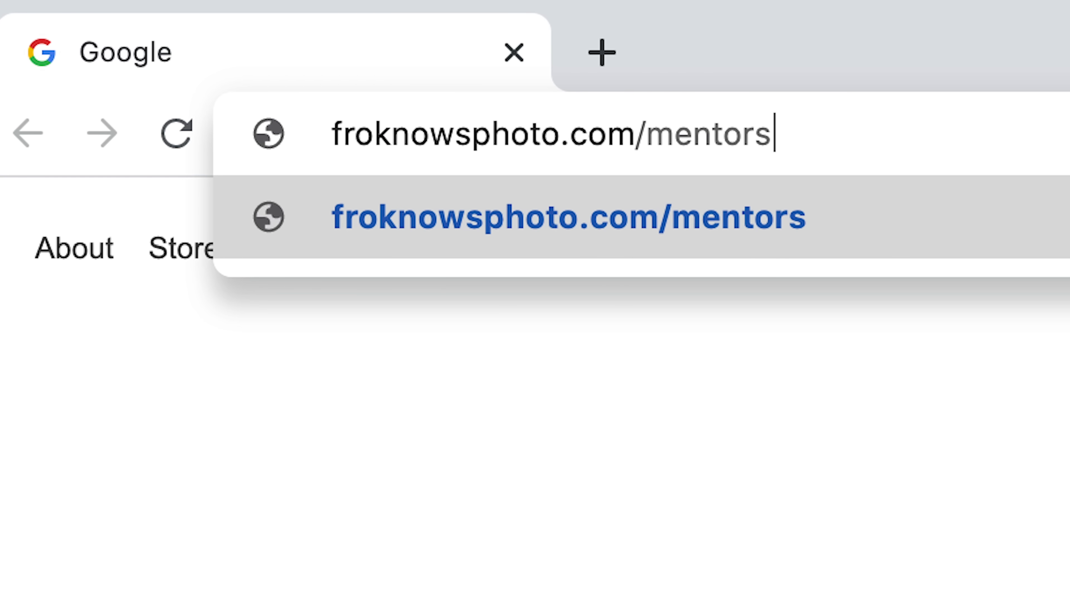